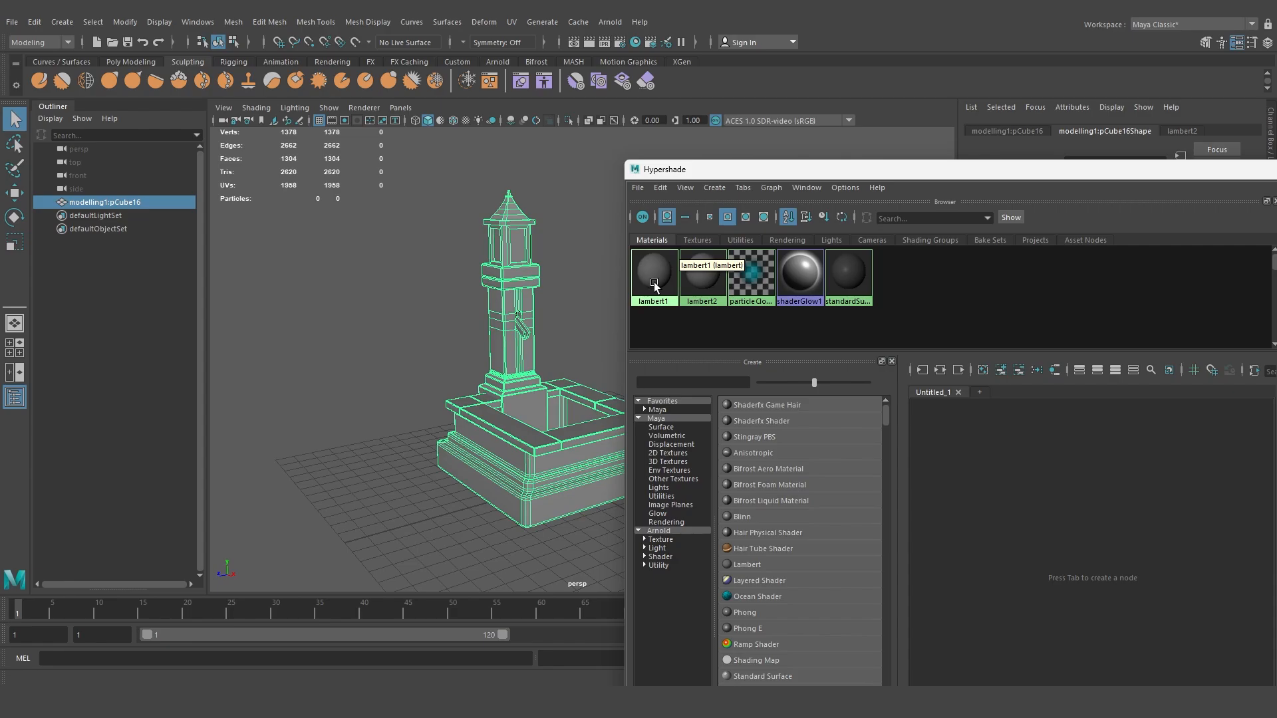
- Assign a new Lambert material to the selected fountain mesh
mouse_move(801, 165)
mouse_down()
mouse_move(772, 147)
mouse_move(790, 147)
mouse_up()
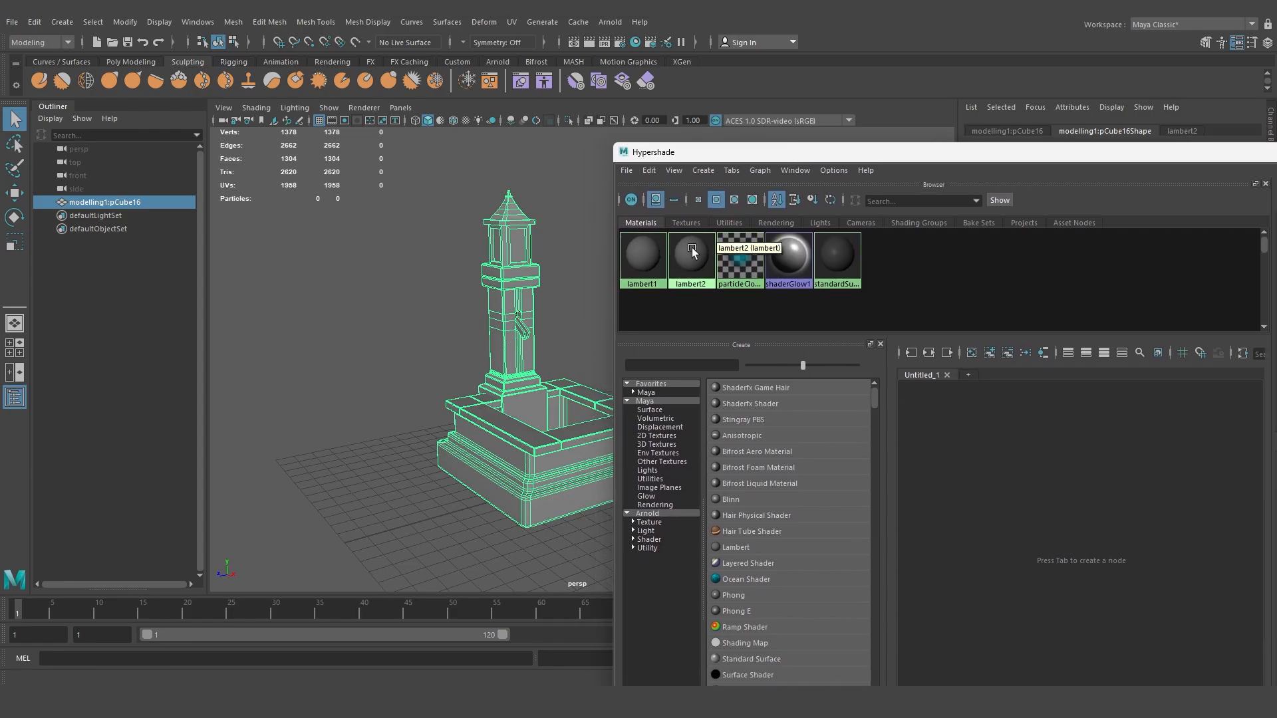
right_click(500, 268)
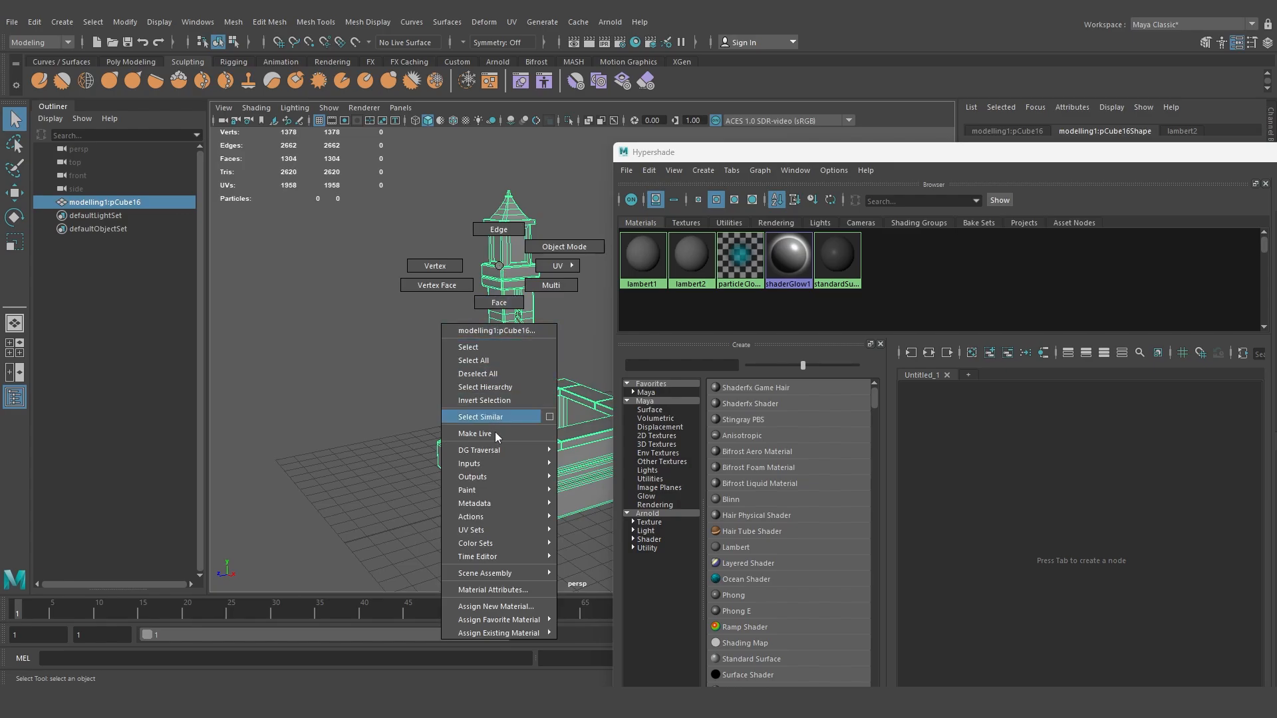
mouse_move(516, 635)
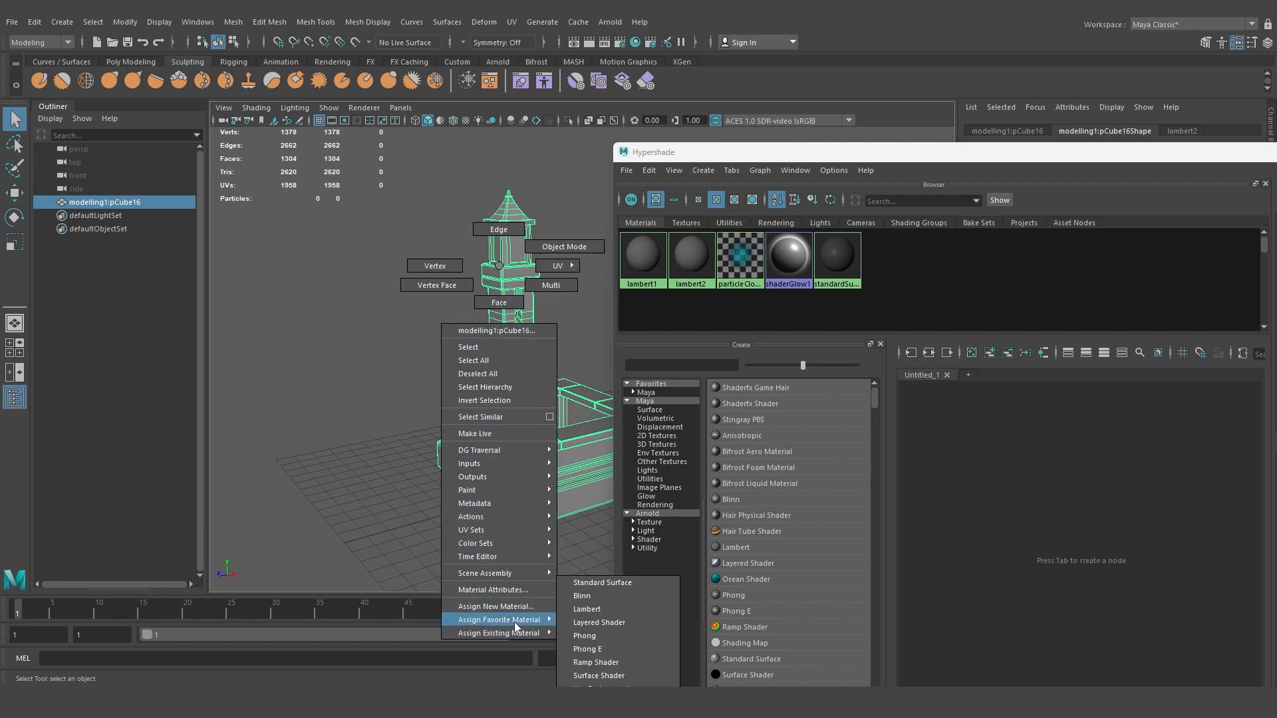
click(565, 609)
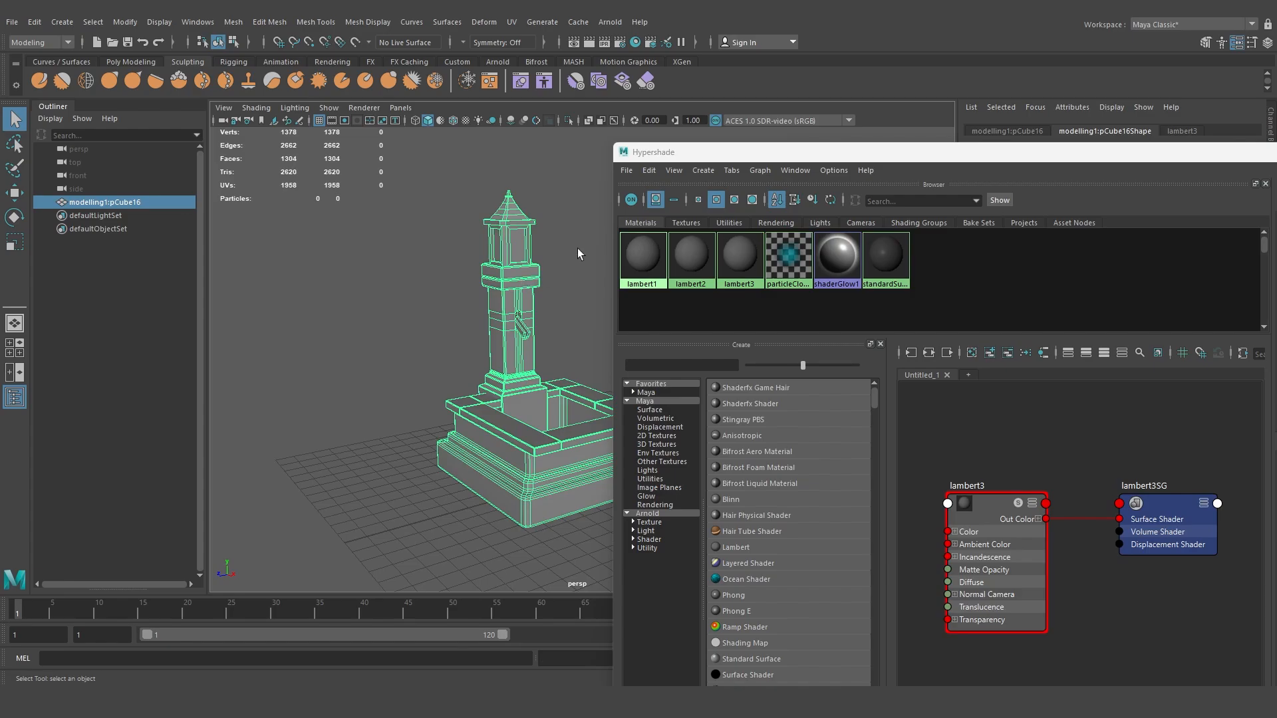
- Delete the unused lambert2 material in the Hypershade and close the Hypershade window
click(648, 170)
click(663, 209)
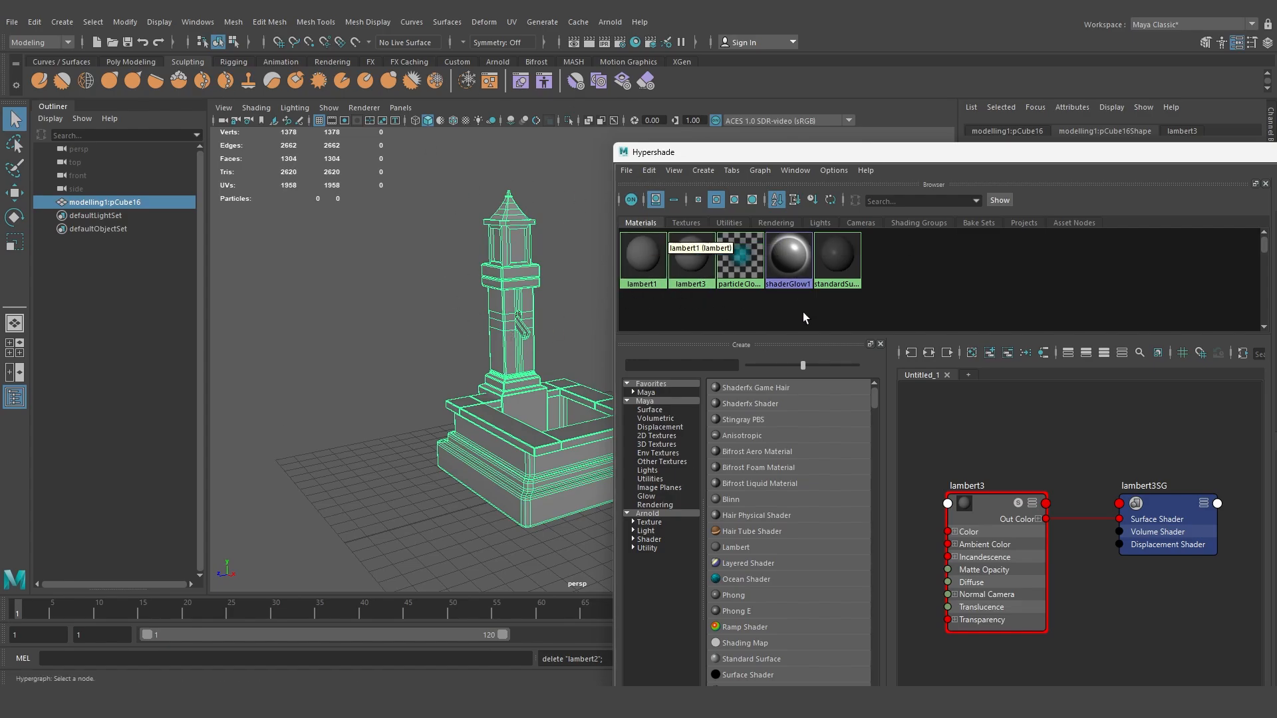
drag(792, 147, 485, 113)
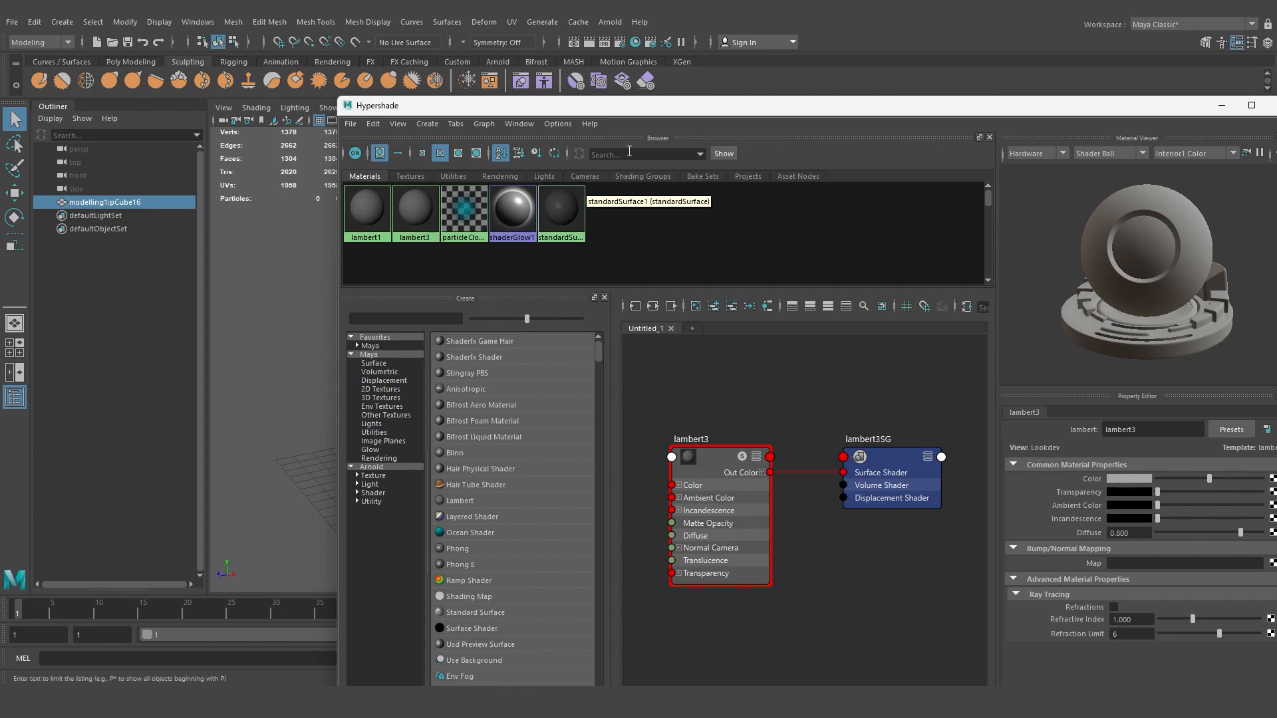
drag(998, 105, 853, 114)
click(1136, 117)
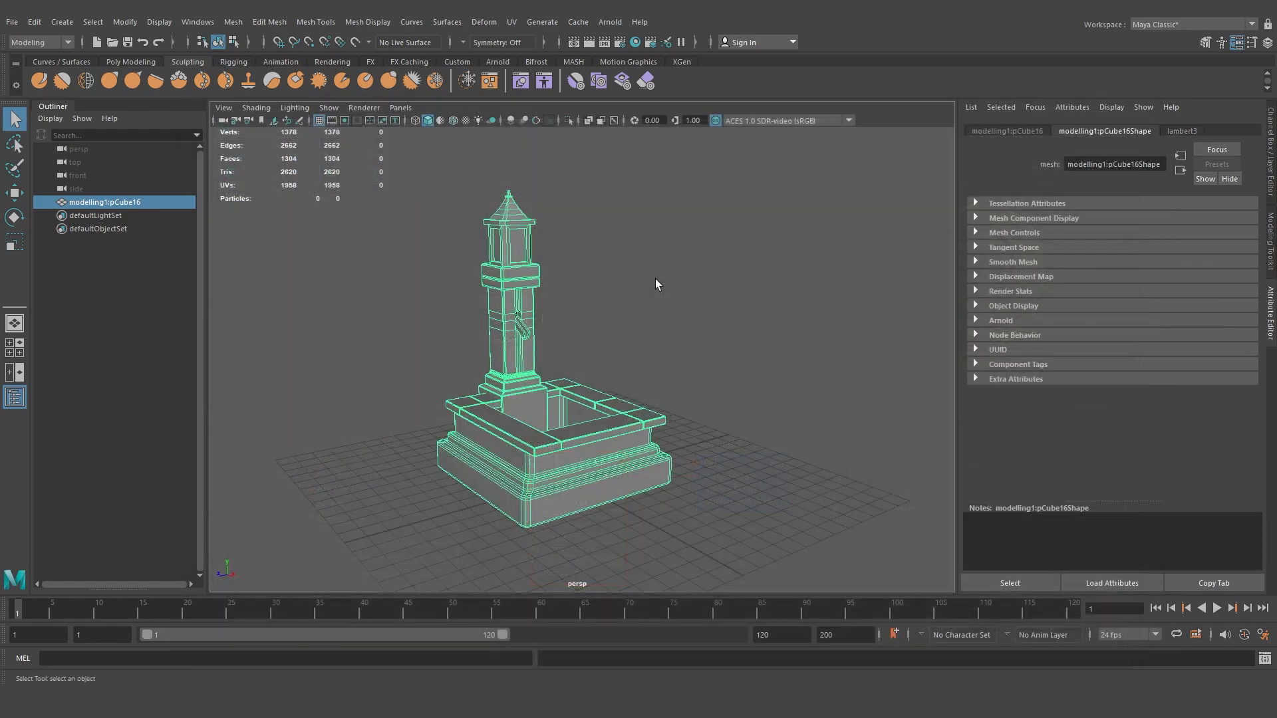
- Set up an export of the selected fountain mesh to the Desktop under the file name "water body"
click(656, 278)
click(532, 279)
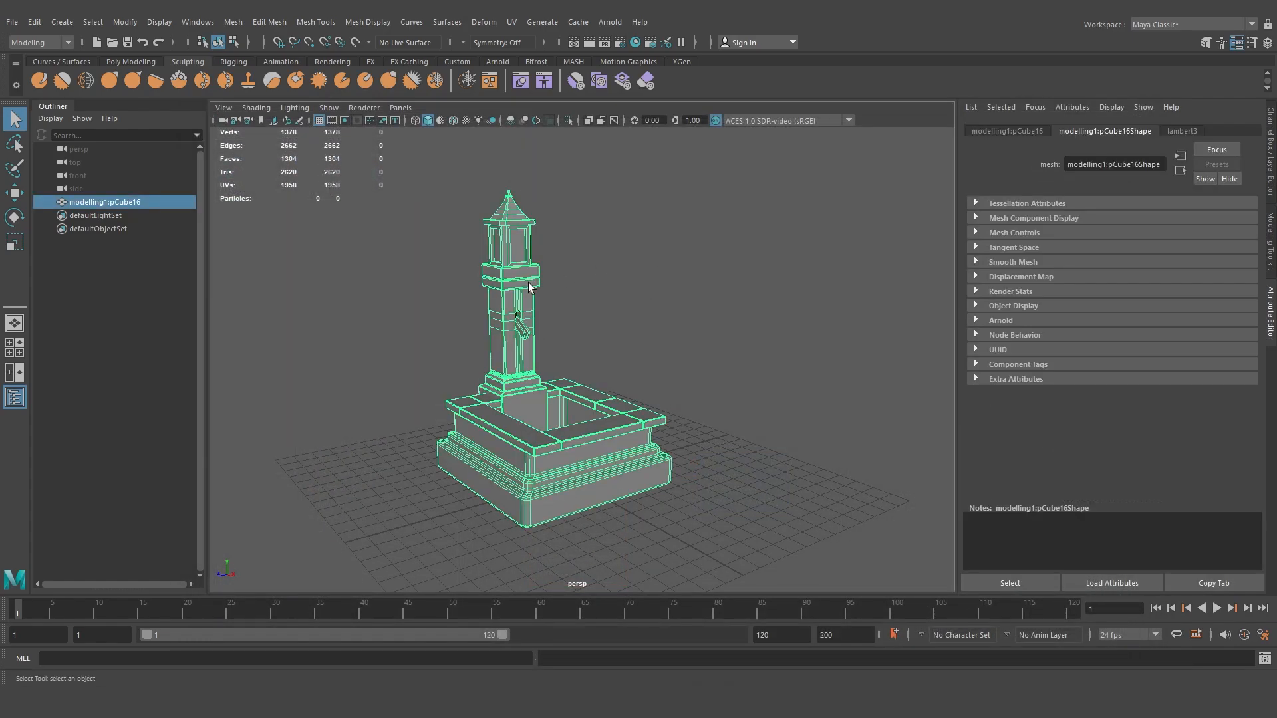
click(12, 22)
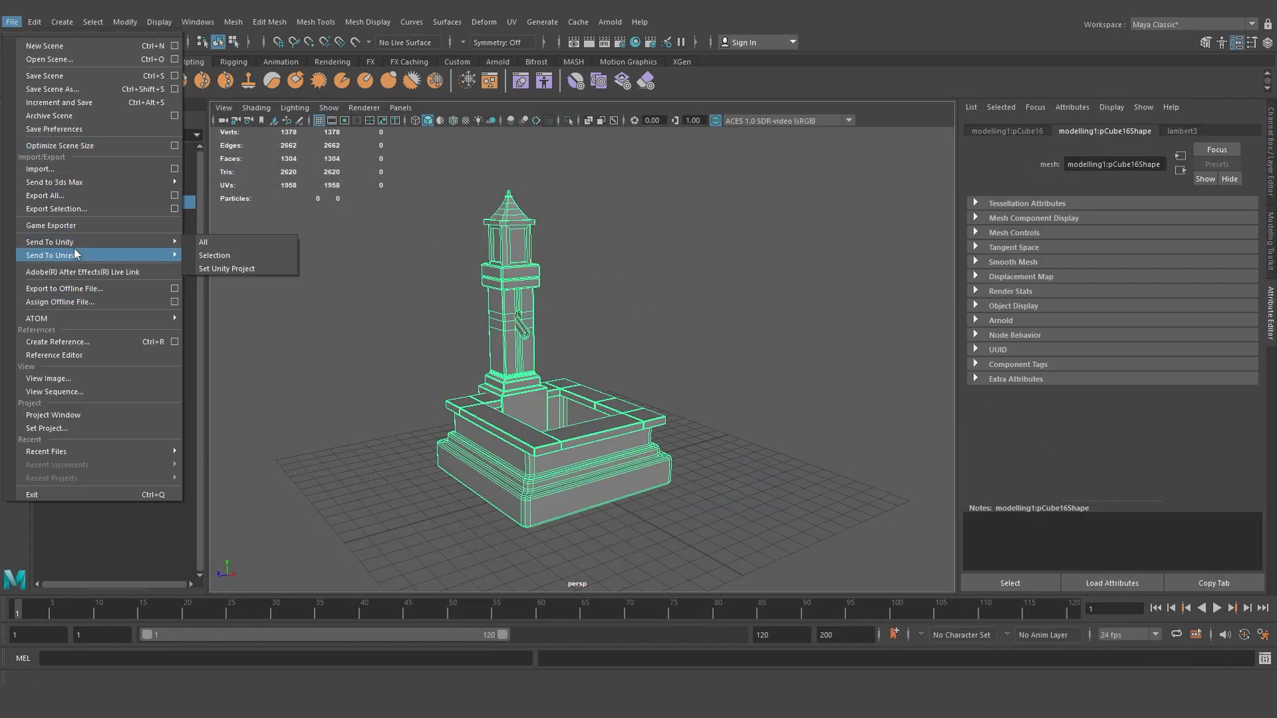
click(76, 210)
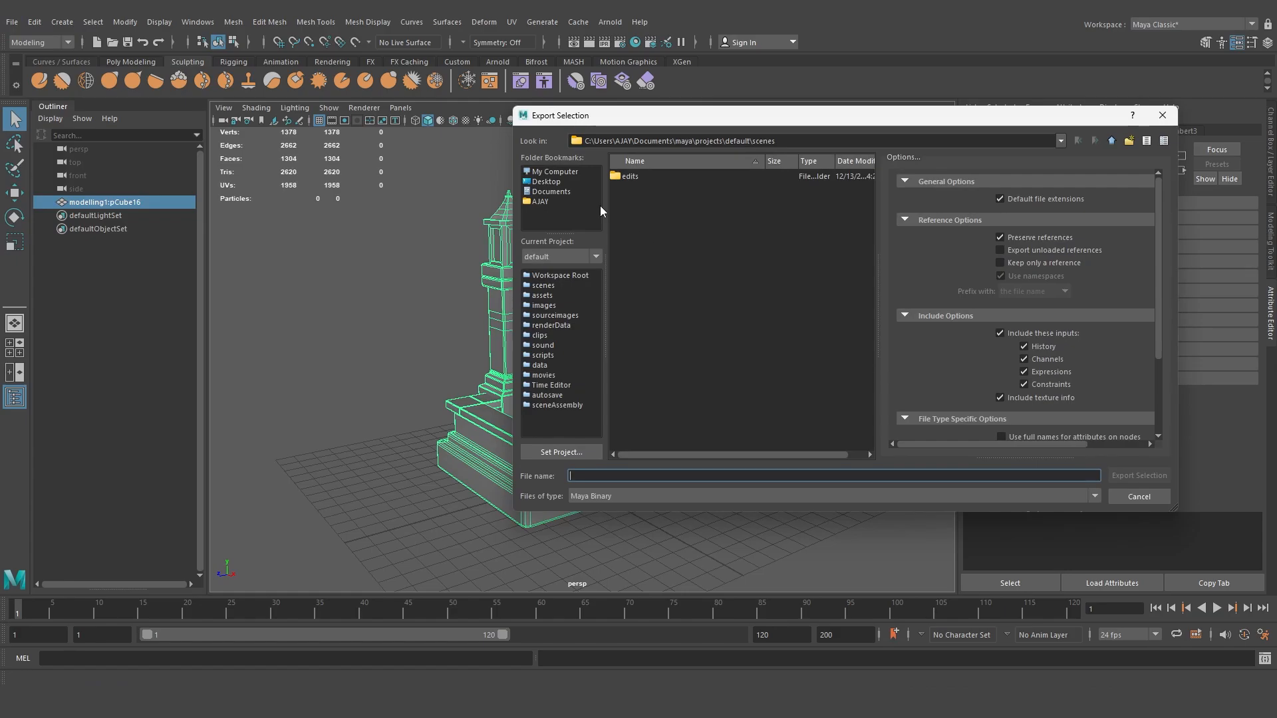
click(552, 183)
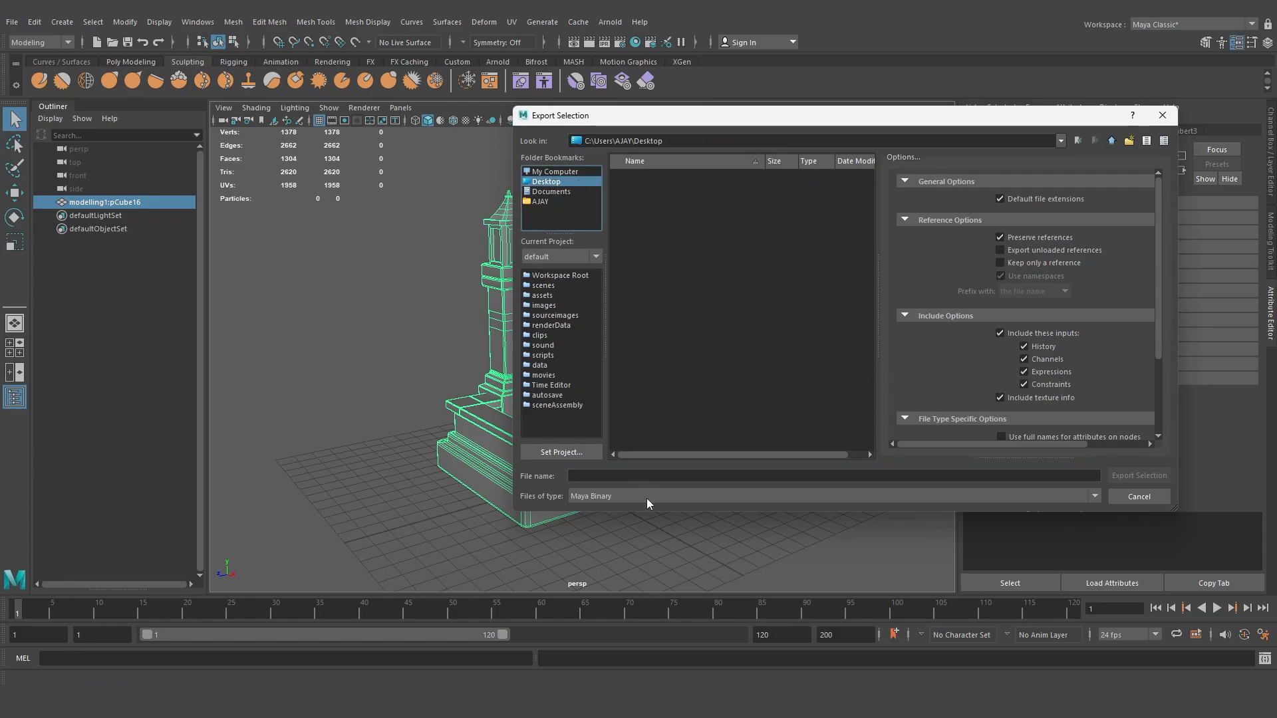
click(643, 476)
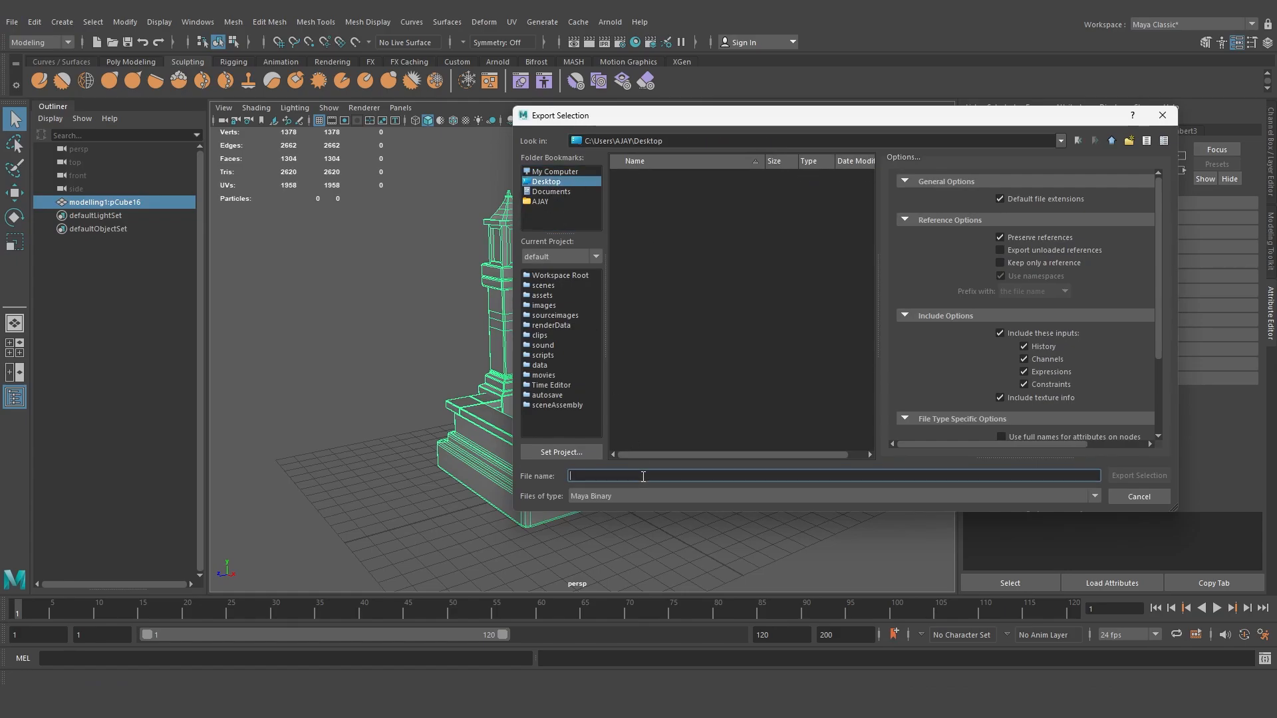
text(w)
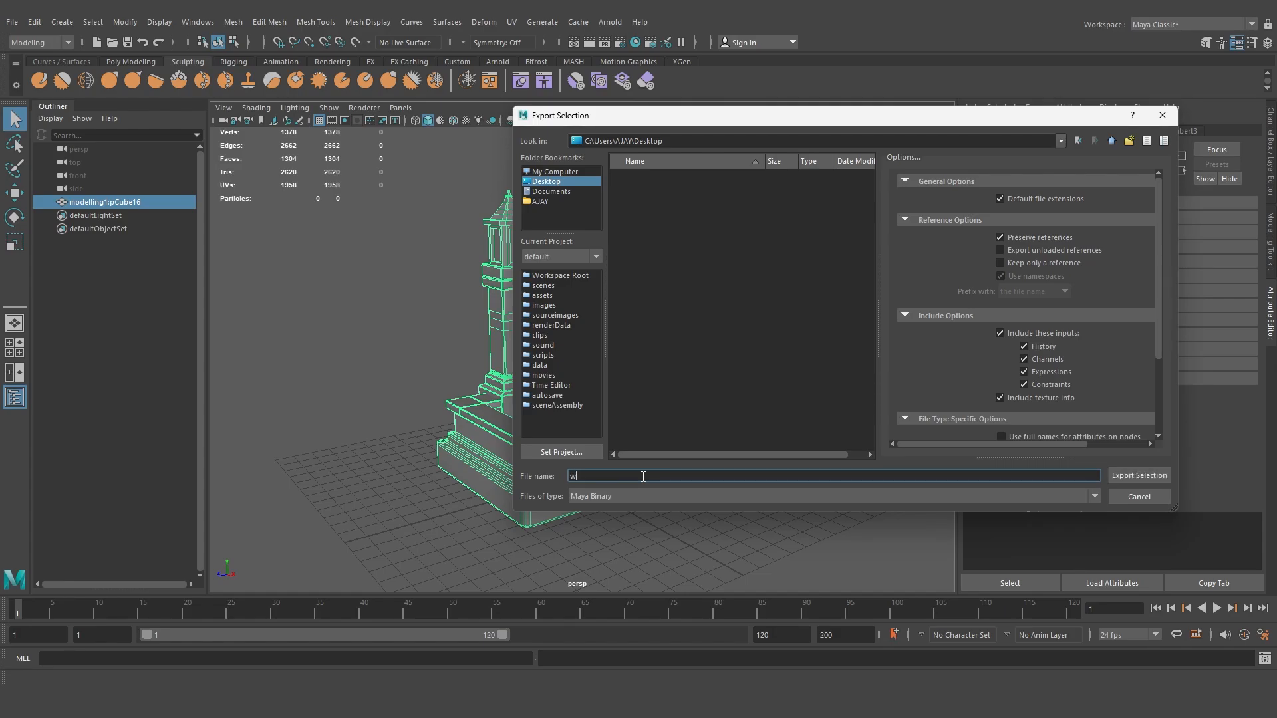
text(ater bodies)
key(BackSpace)
key(BackSpace)
- Choose OBJexport as the file type and export the selection
click(650, 496)
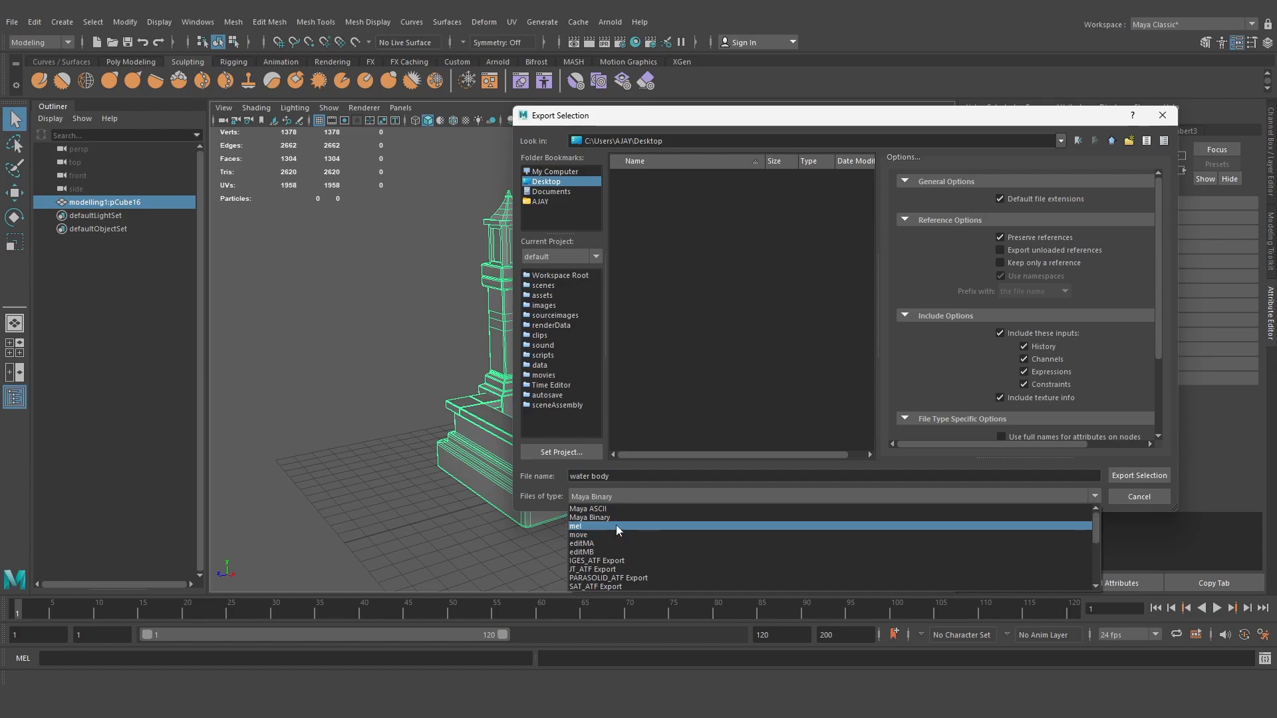
scroll(611, 521, down, 3)
scroll(609, 532, down, 2)
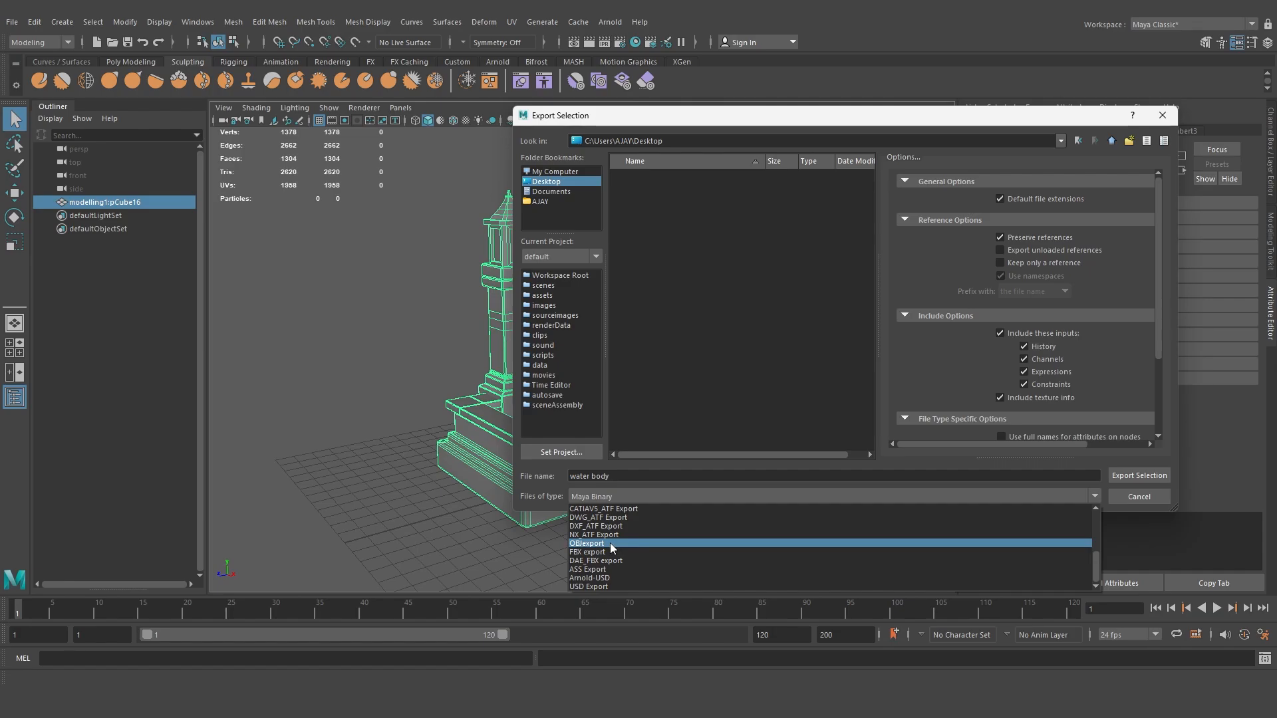
click(612, 544)
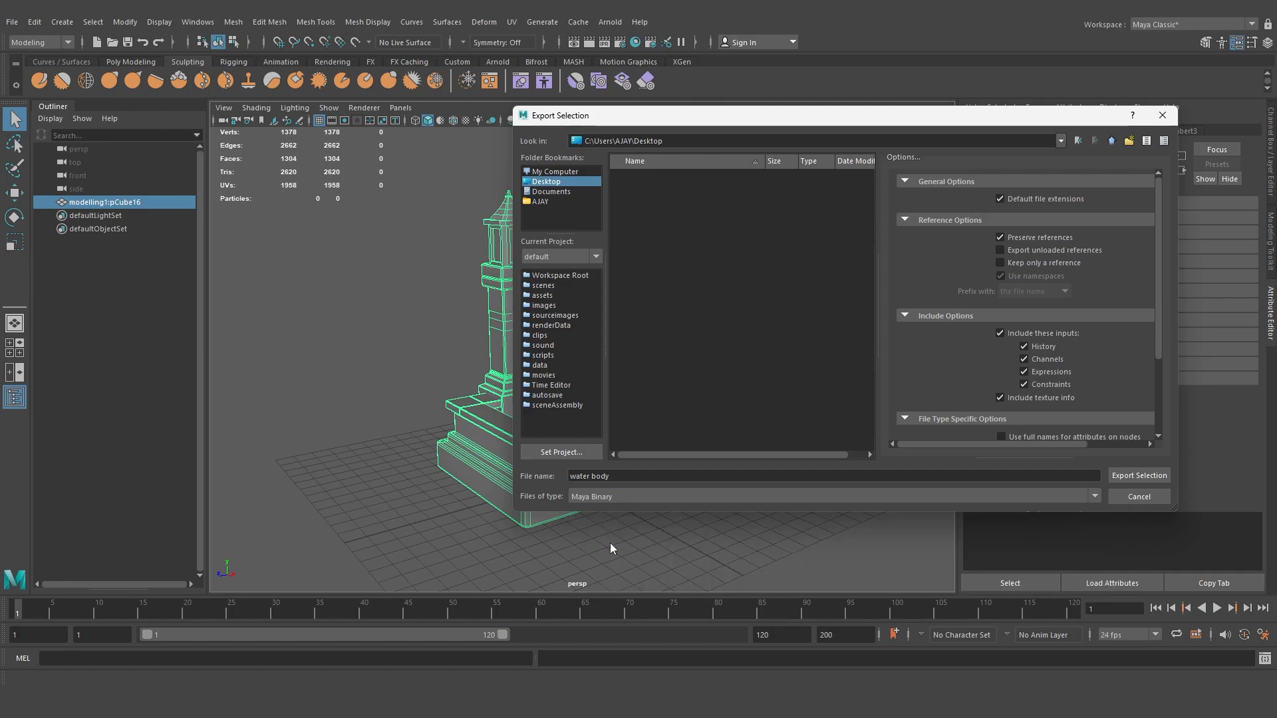
click(1138, 476)
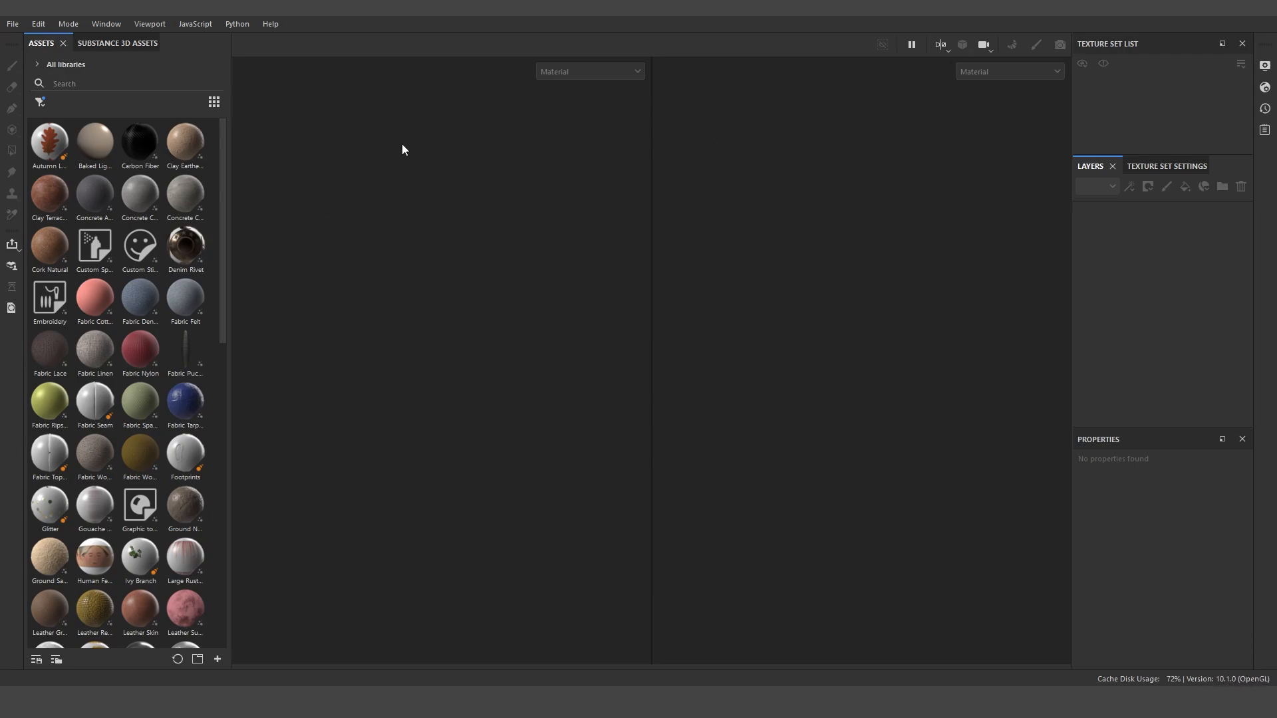
- Start a new project in Substance 3D Painter and review the available templates and document resolution options
click(12, 24)
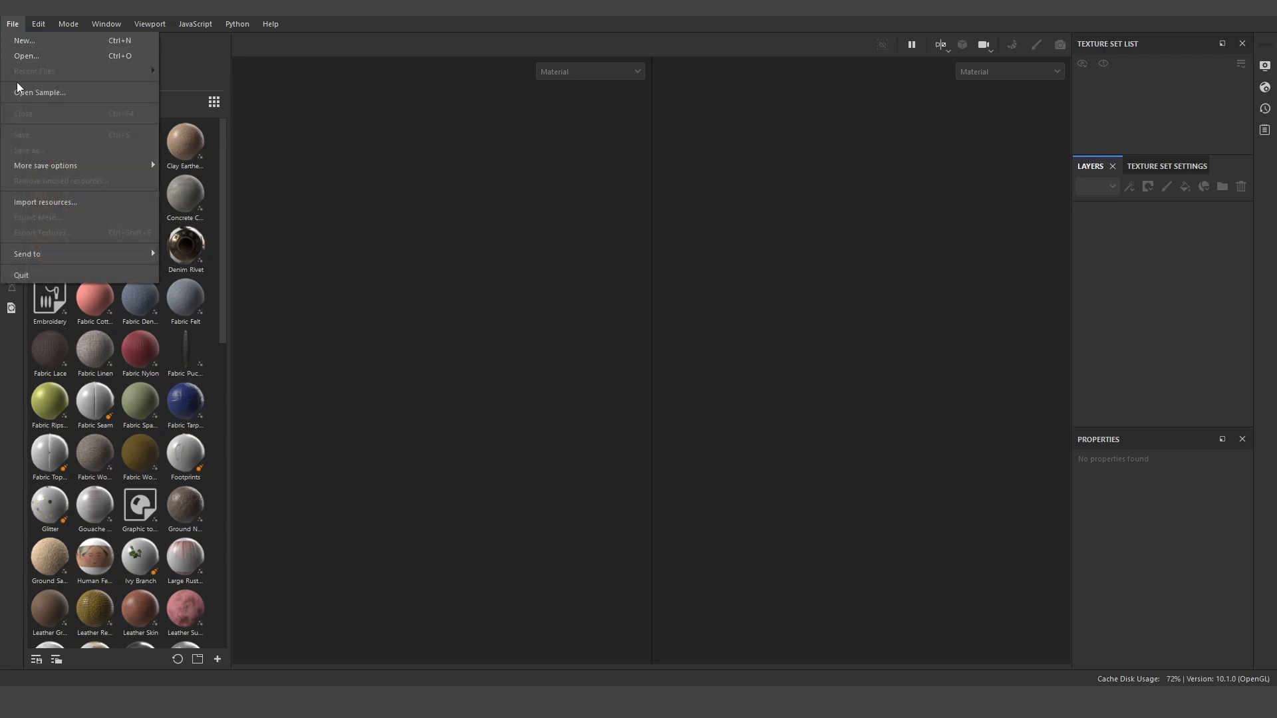
click(41, 42)
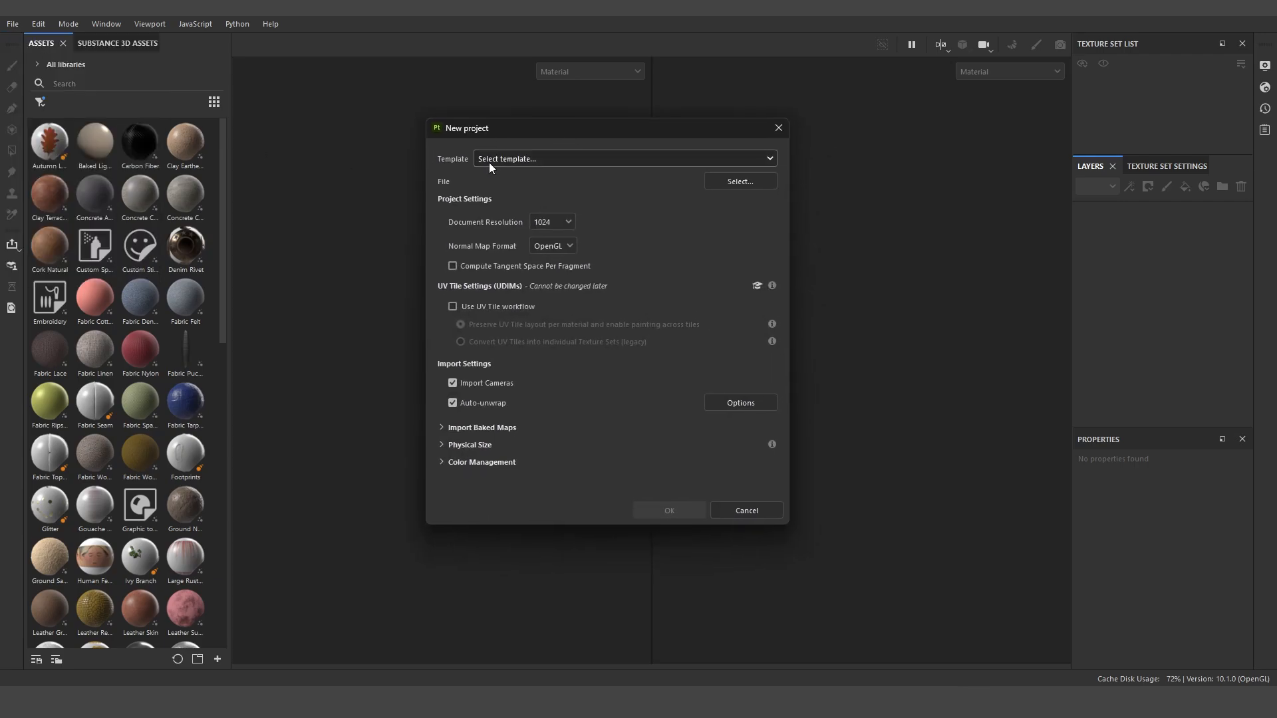
click(527, 159)
click(526, 159)
click(525, 160)
click(525, 160)
click(525, 159)
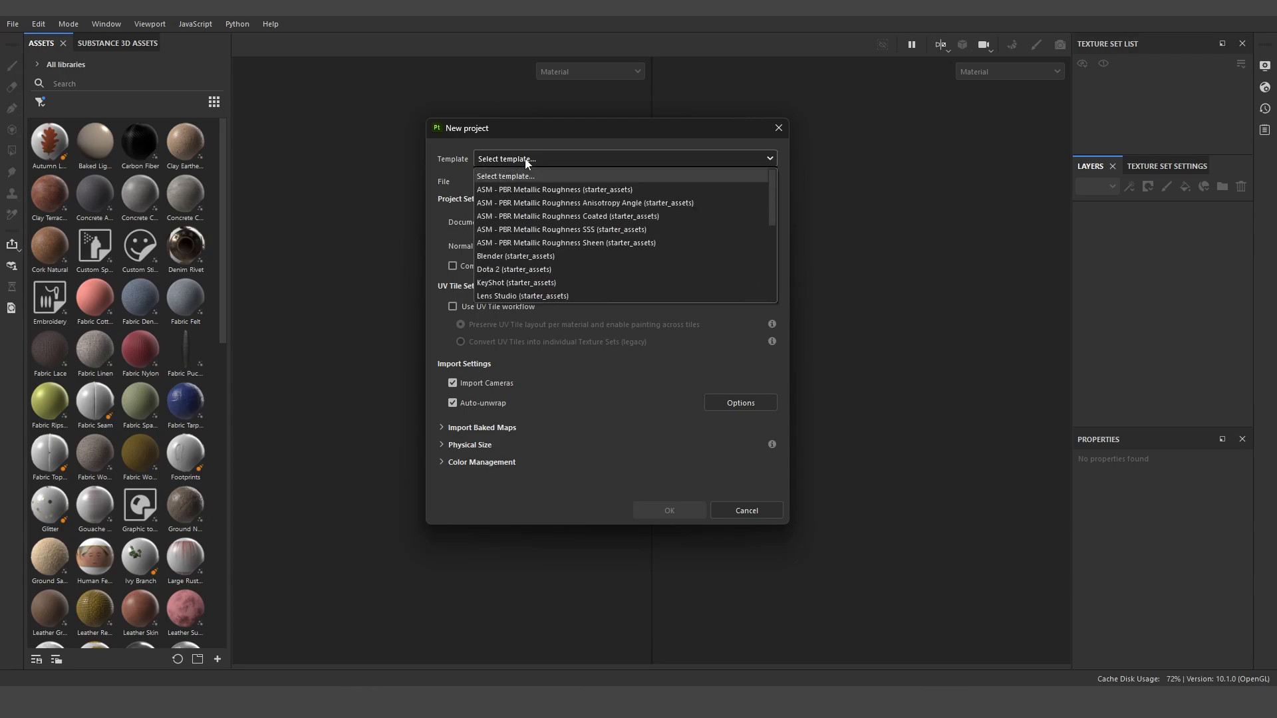
click(534, 142)
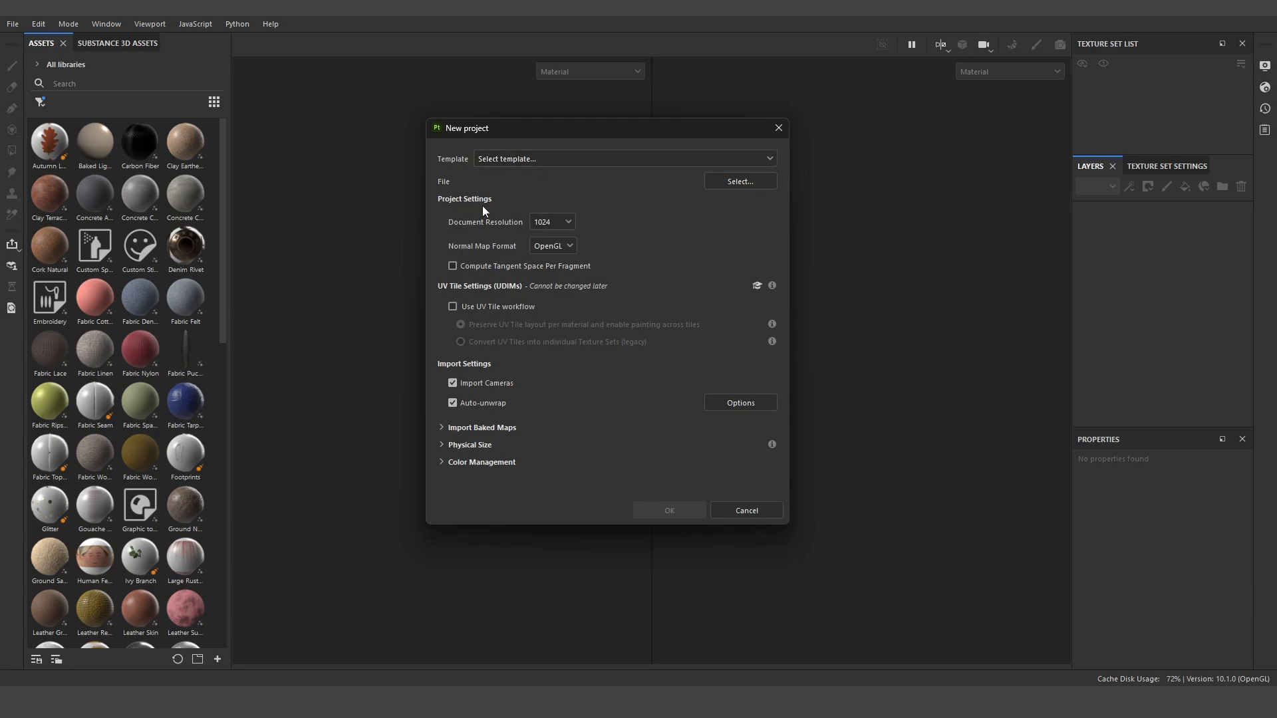
click(568, 221)
click(568, 221)
- Load the mesh file water body.obj from the Desktop and create the project with it
click(732, 186)
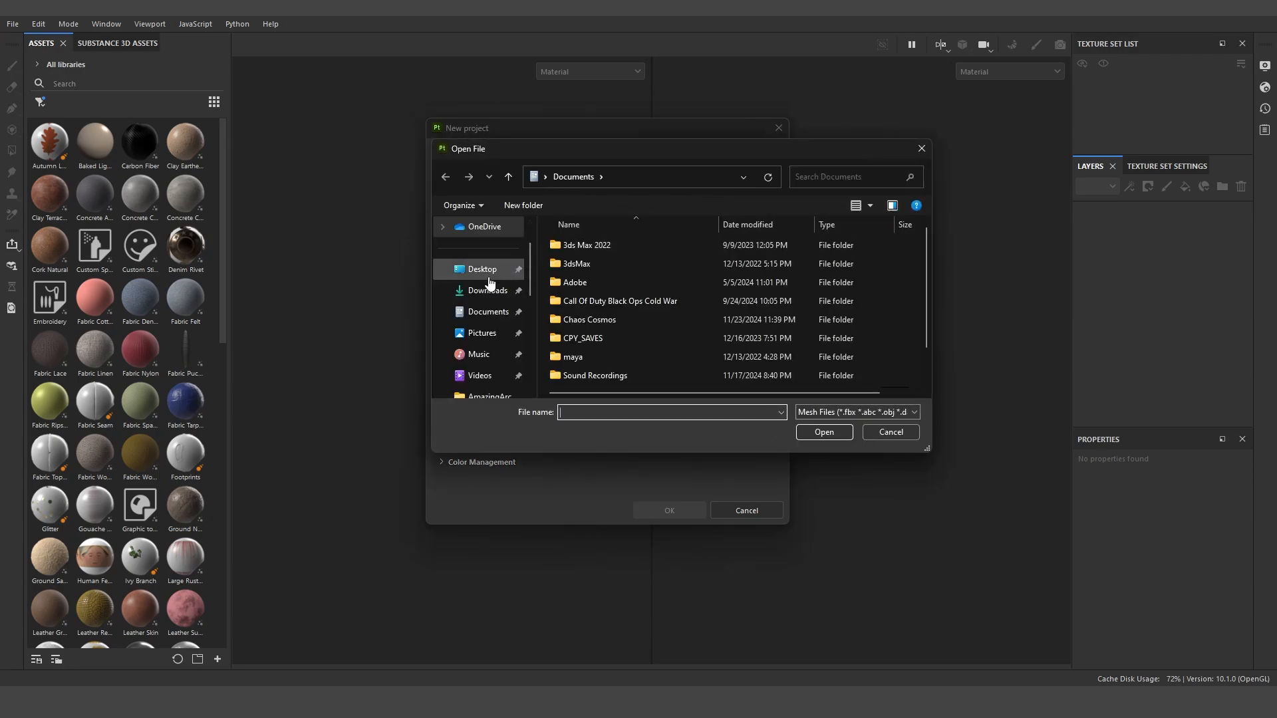
click(488, 276)
double_click(591, 279)
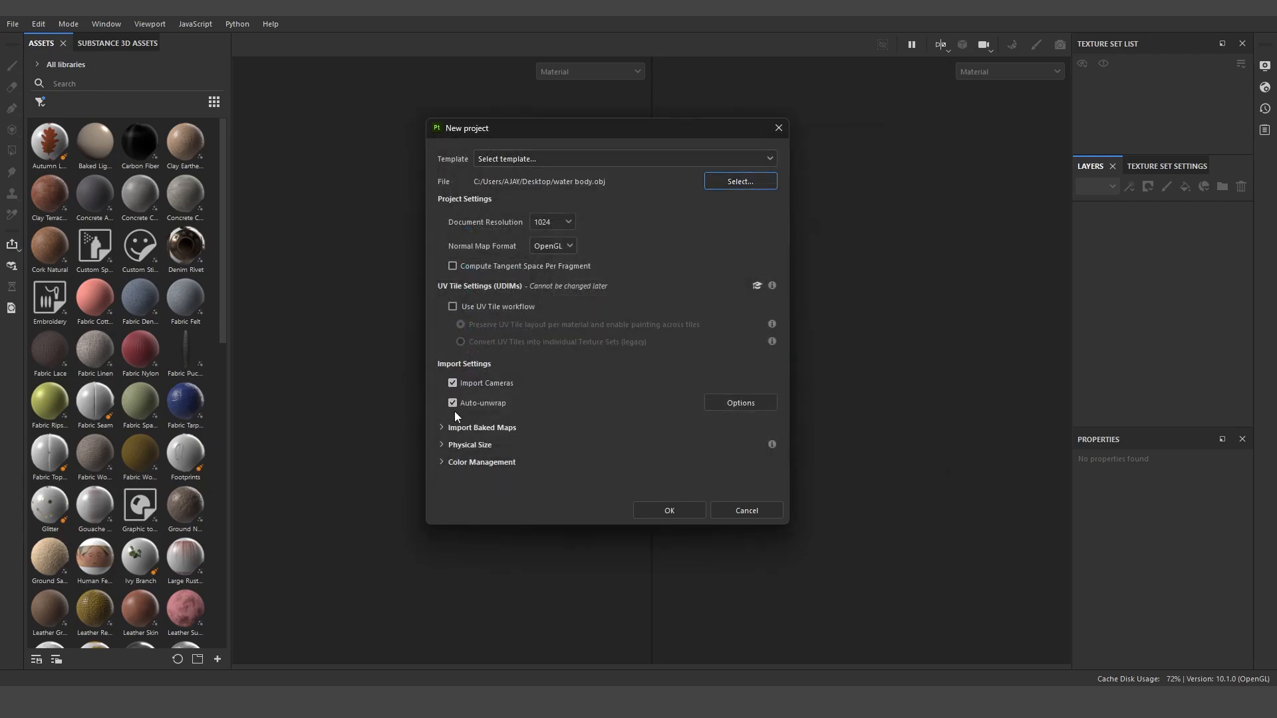
click(676, 510)
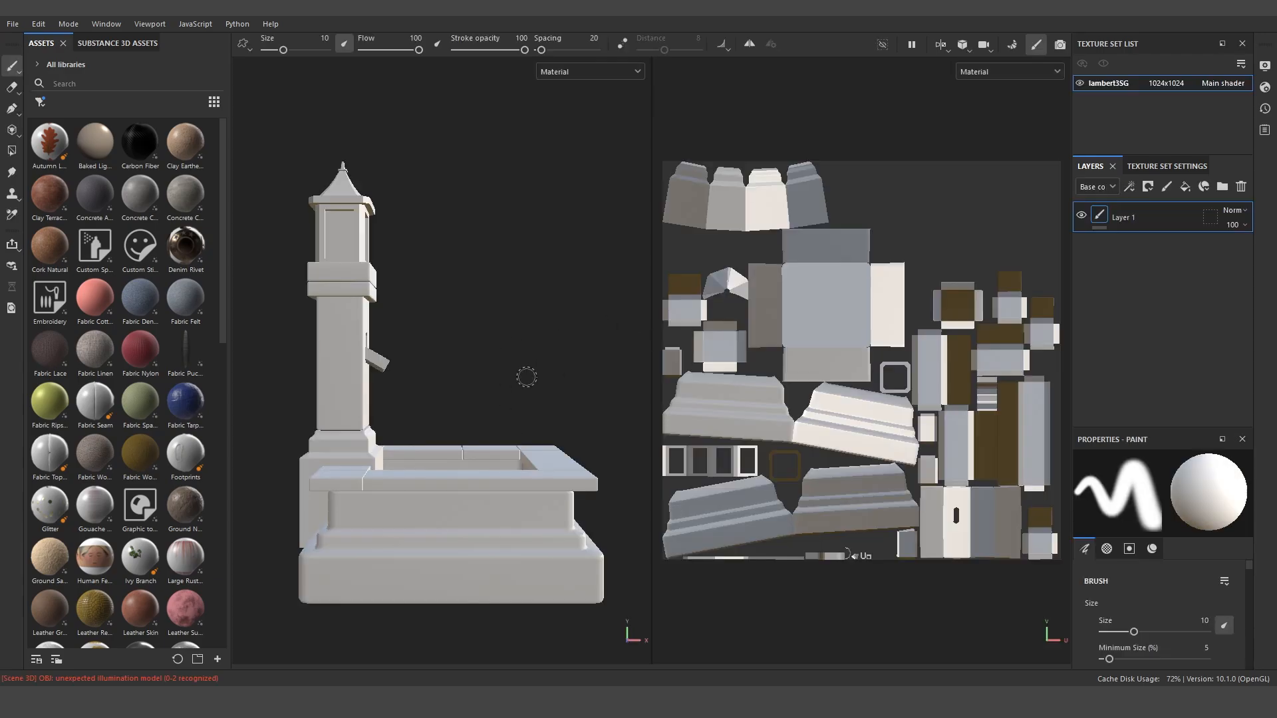
- Inspect the imported fountain model from several angles and look over its UV layout
alt+drag(525, 376, 541, 297)
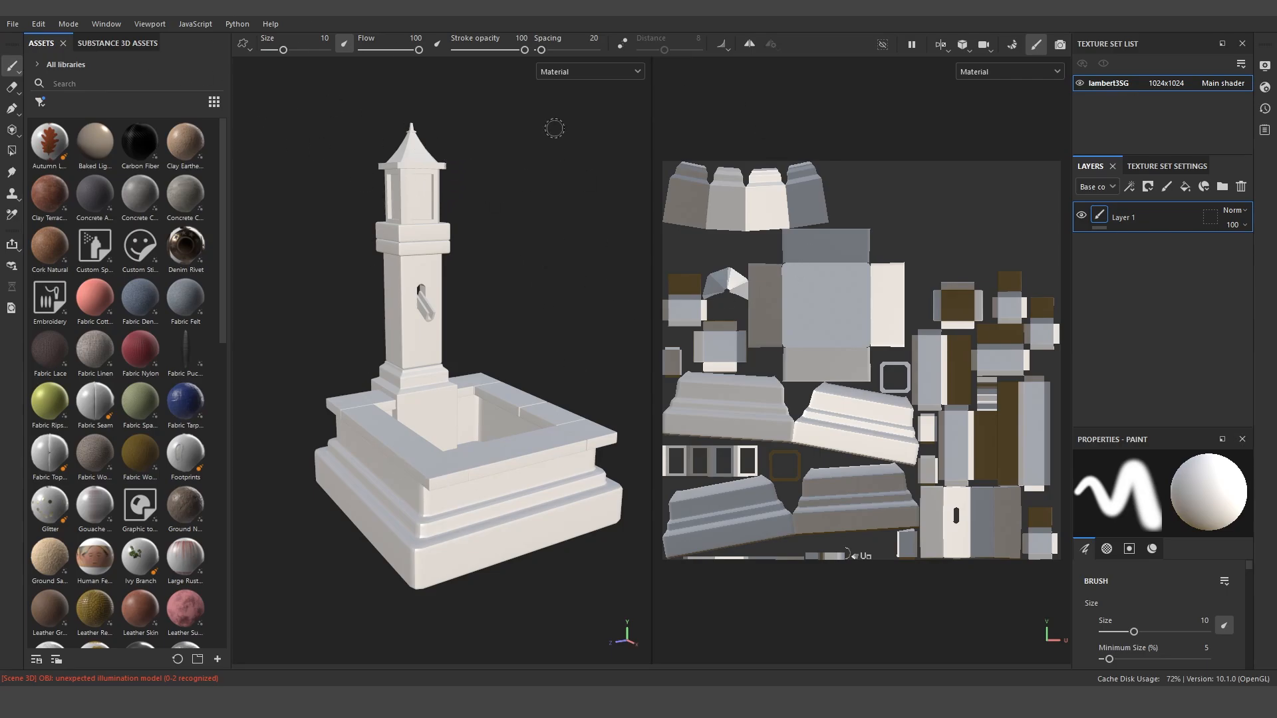
alt+drag(550, 268, 527, 268)
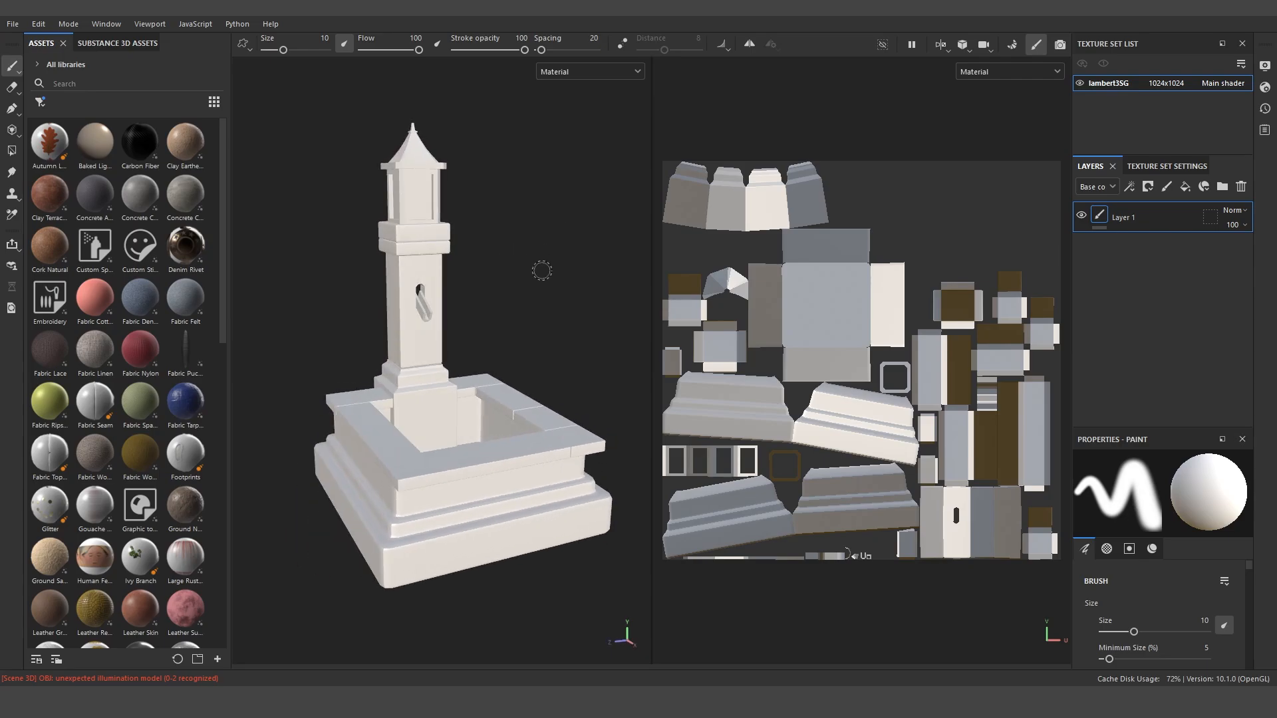
alt+drag(541, 271, 552, 265)
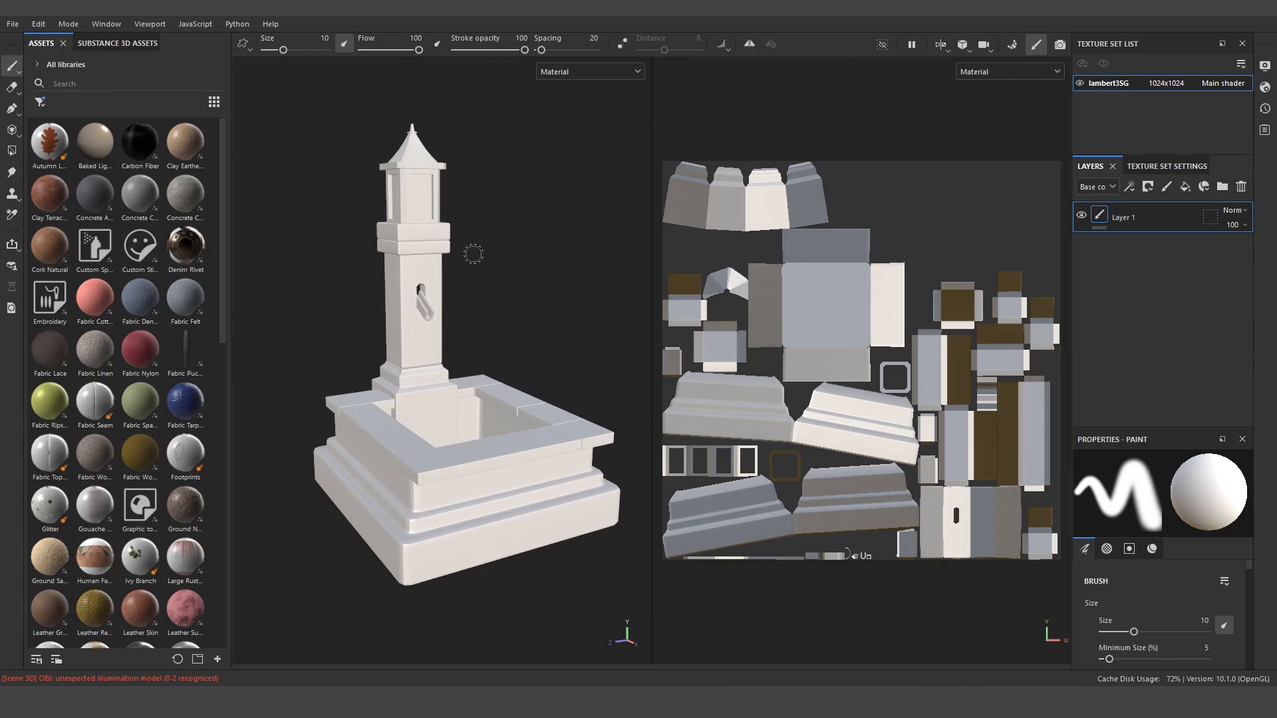
alt+drag(473, 251, 490, 222)
mouse_move(860, 294)
alt+middle_down()
mouse_move(761, 289)
mouse_move(891, 278)
mouse_move(859, 296)
alt+middle_up()
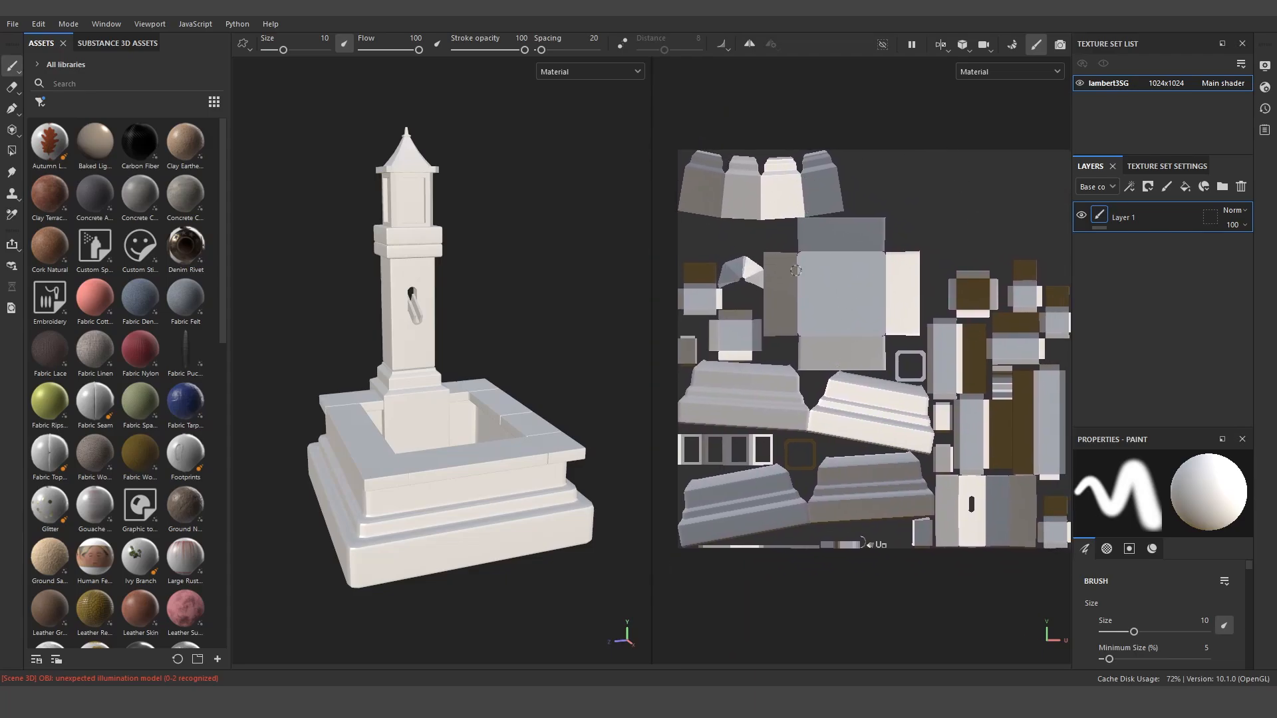
mouse_move(791, 242)
middle_down()
mouse_move(775, 243)
mouse_move(795, 267)
middle_up()
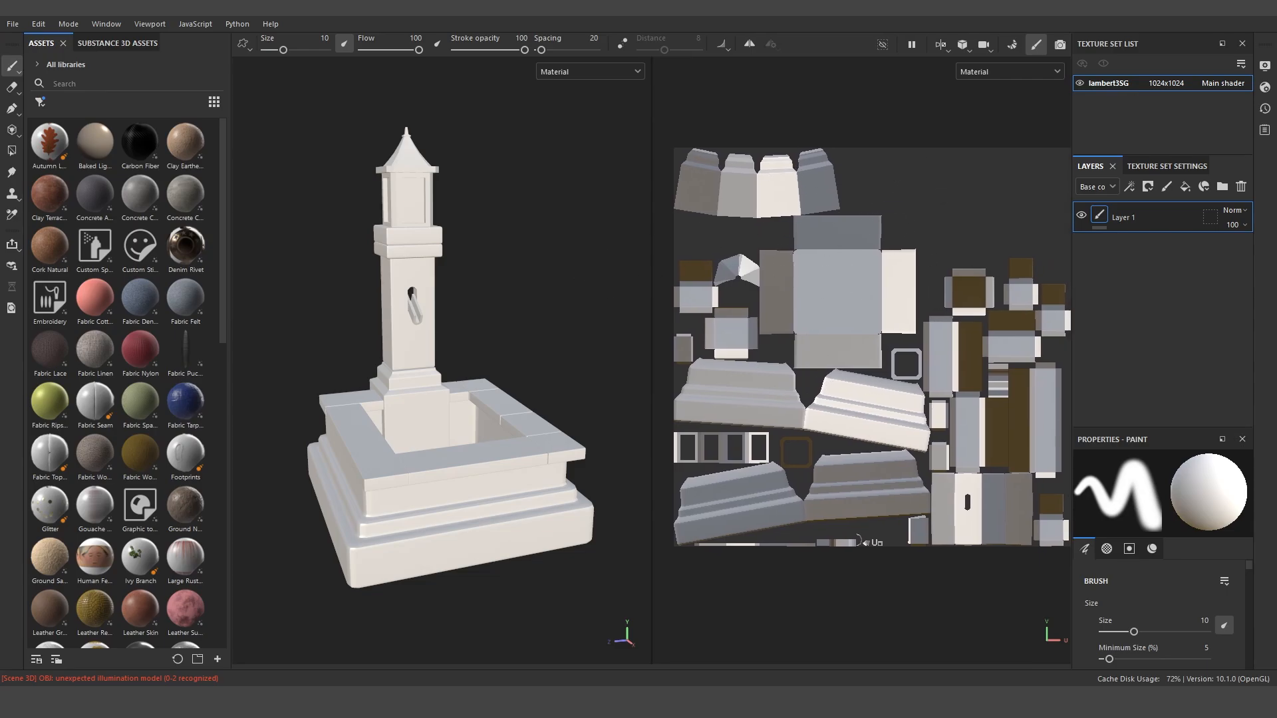
- Switch the viewport layout to 3D only
click(941, 44)
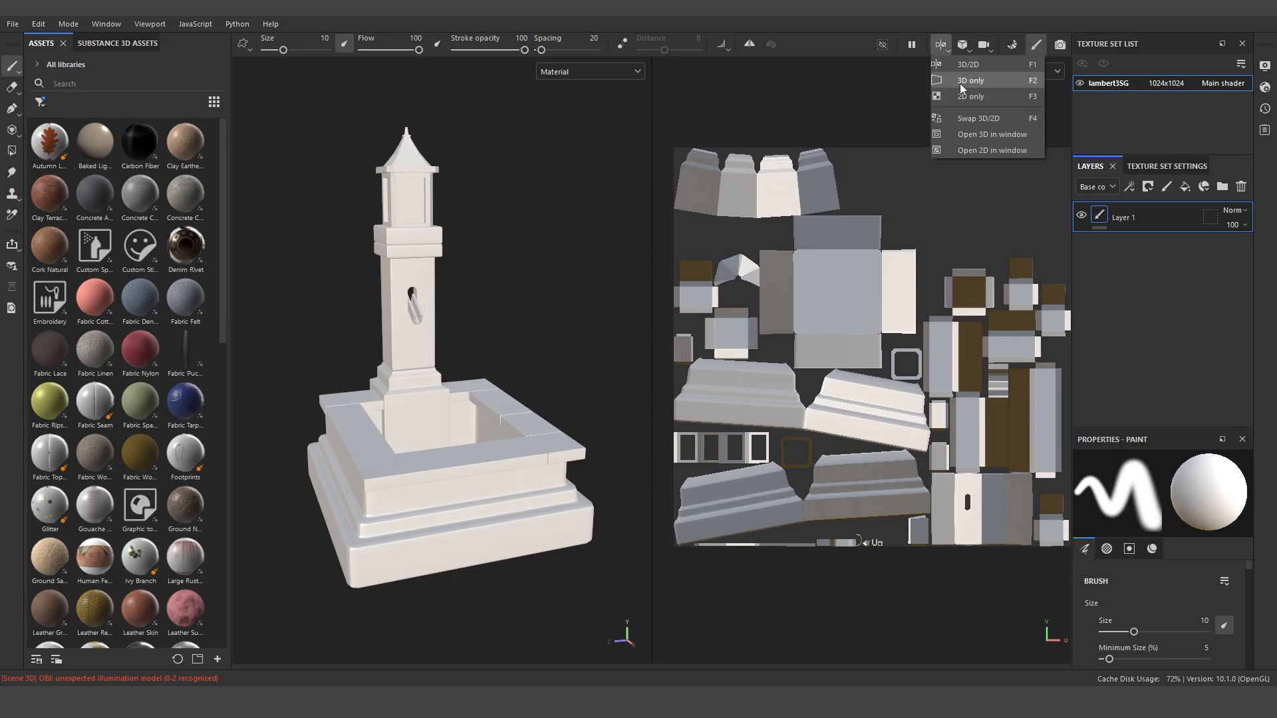
click(961, 82)
click(943, 45)
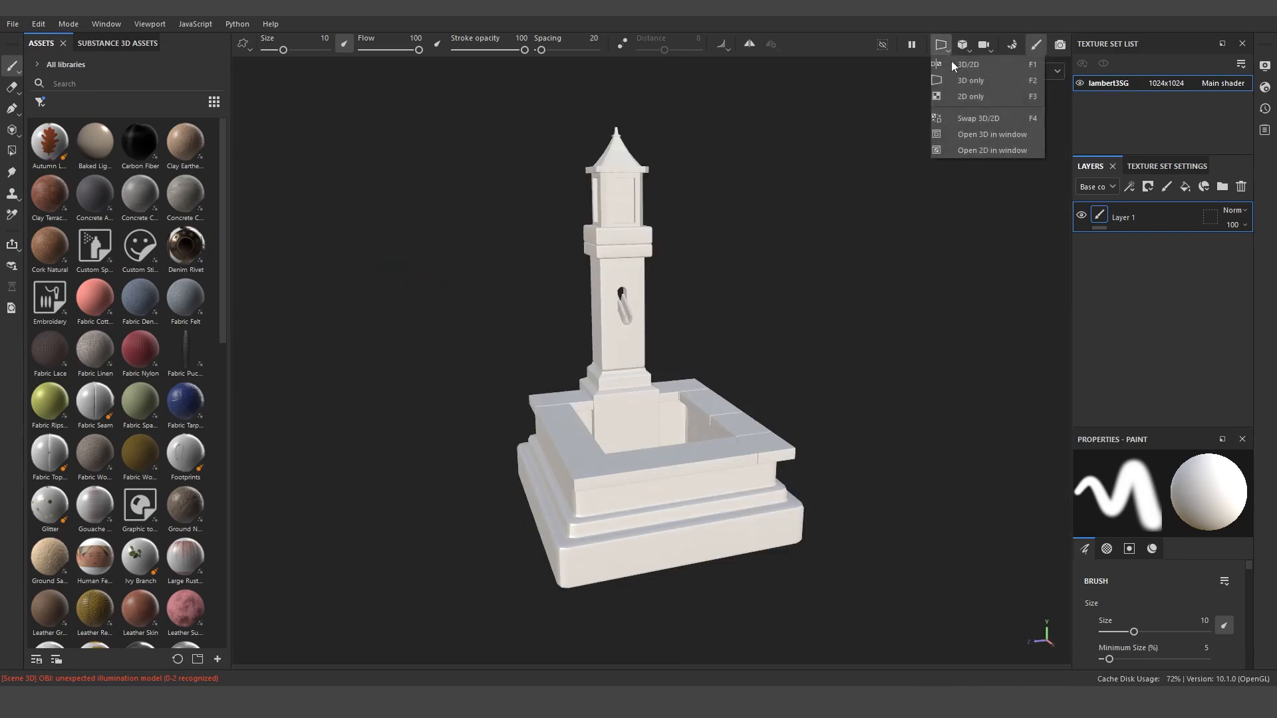
click(821, 273)
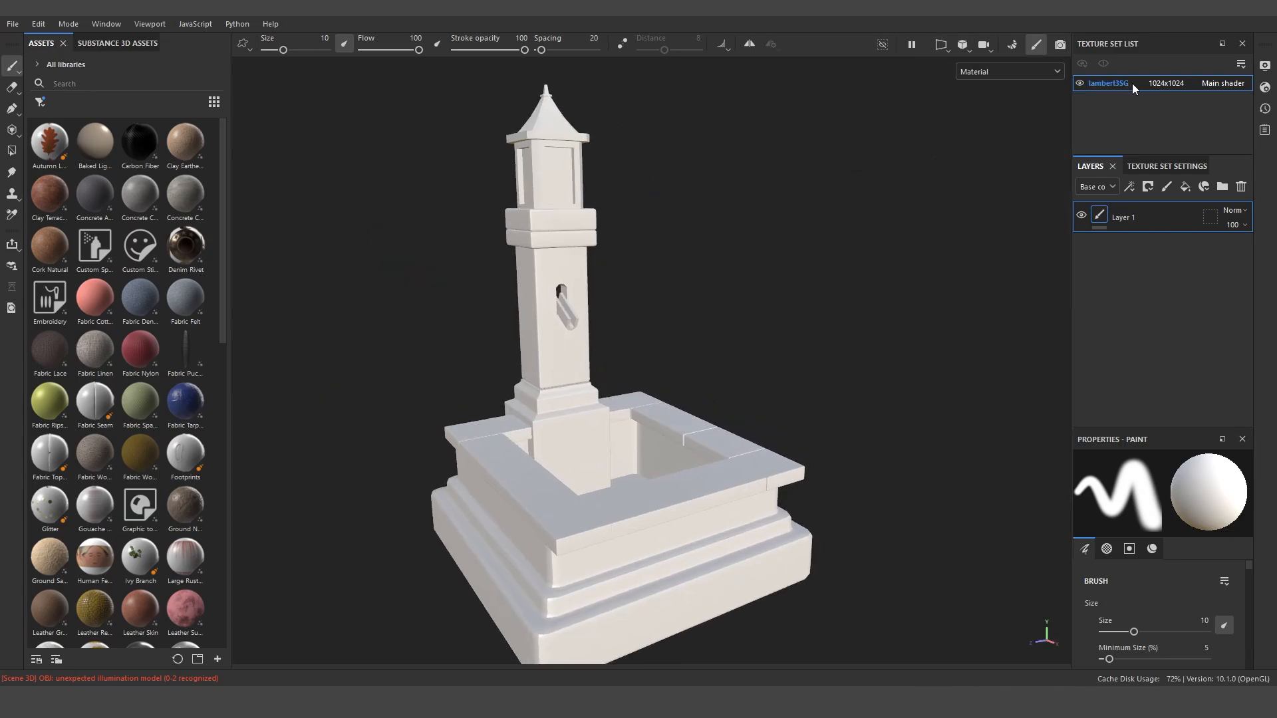
alt+drag(735, 225, 715, 203)
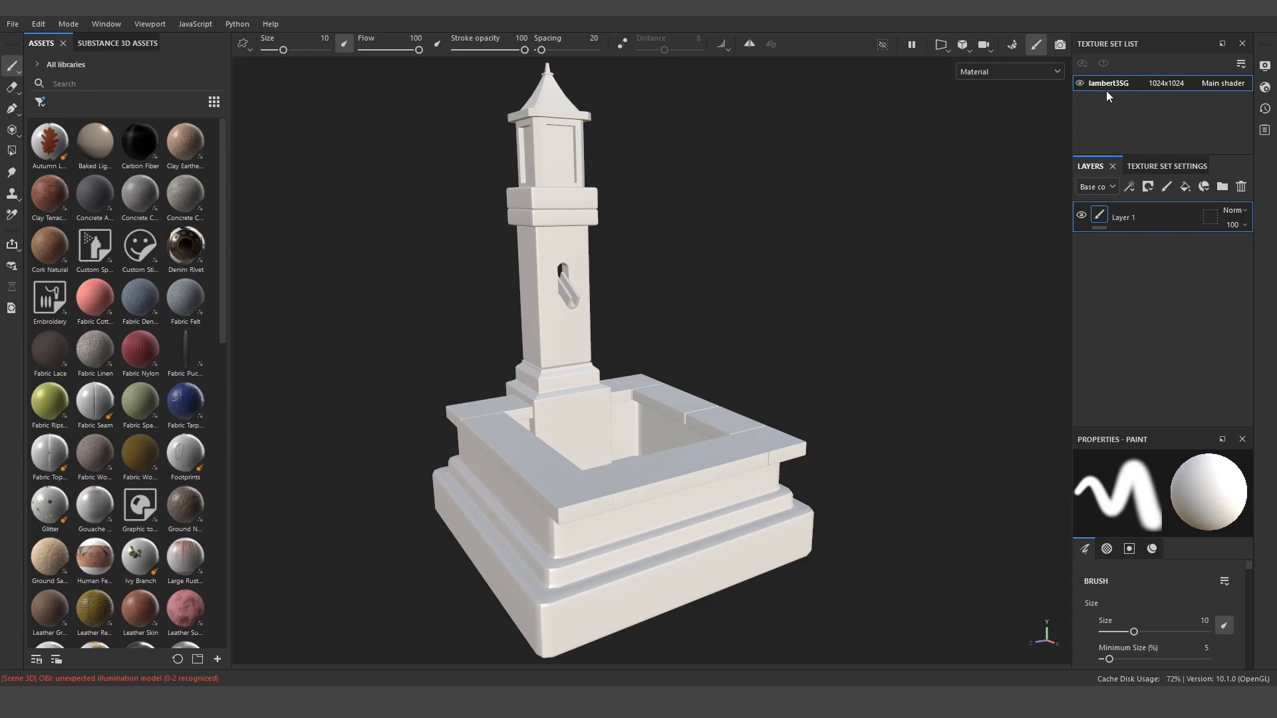
alt+middle_drag(741, 238, 734, 240)
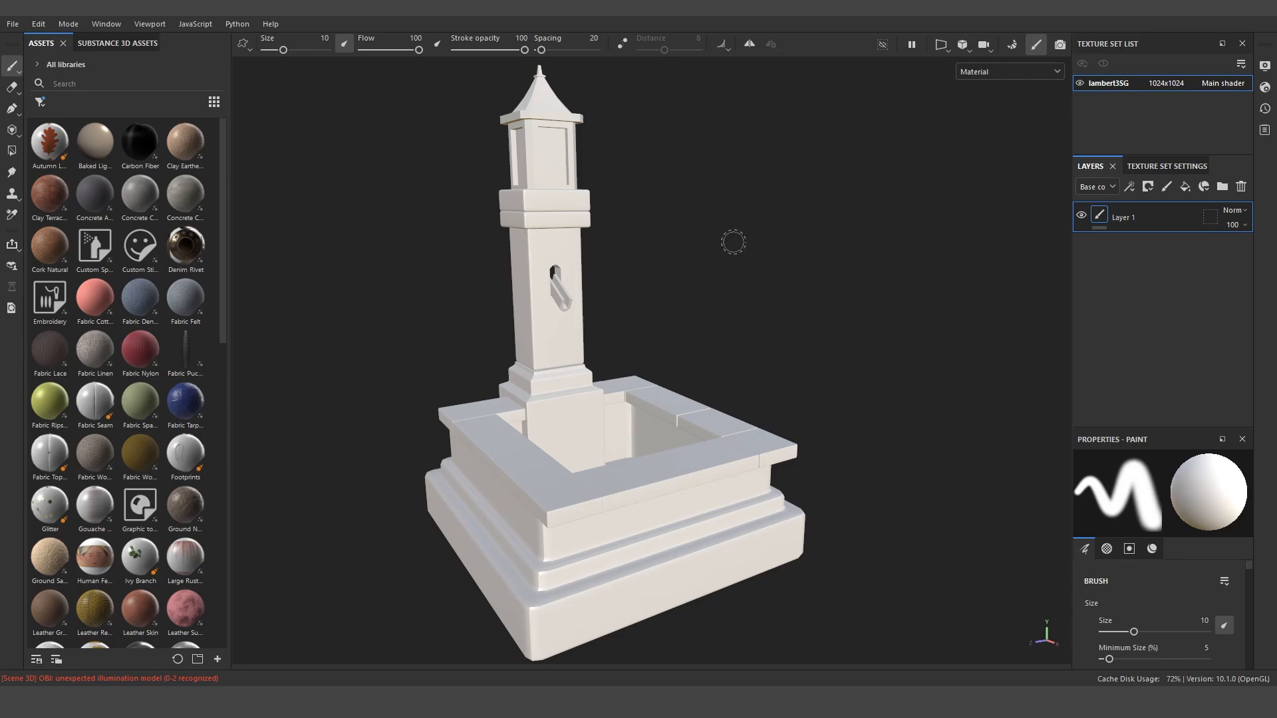
alt+drag(733, 240, 724, 282)
alt+middle_drag(724, 282, 721, 308)
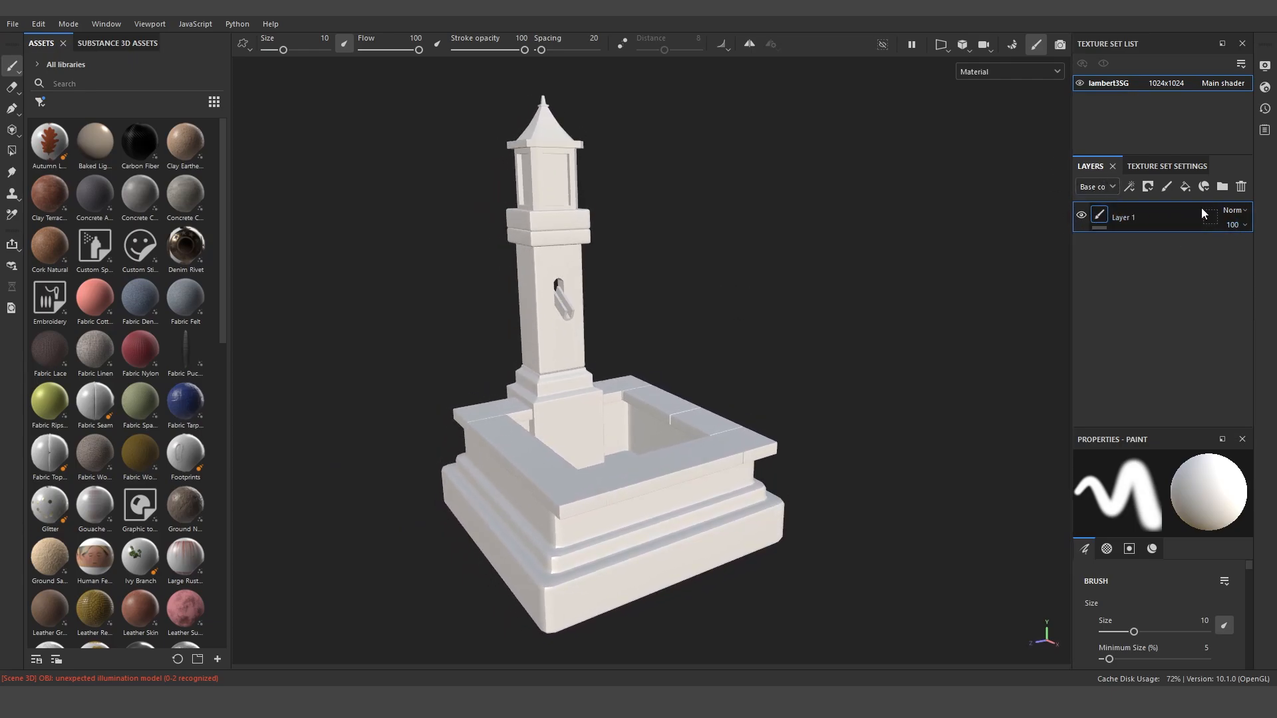
- Delete Layer 1 from the layer stack
click(1240, 187)
middle_drag(796, 264, 822, 245)
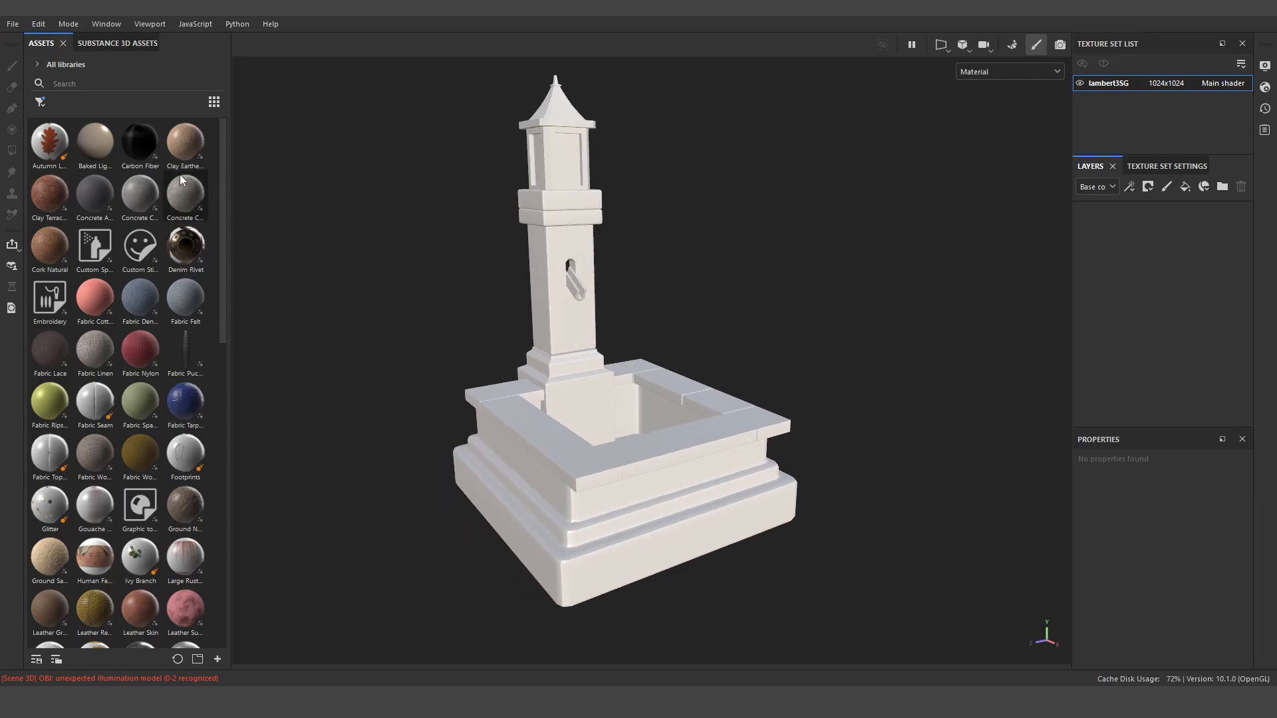
- Browse the material library for a suitable stone or concrete and look over the untextured fountain's basin and tower
scroll(145, 261, down, 10)
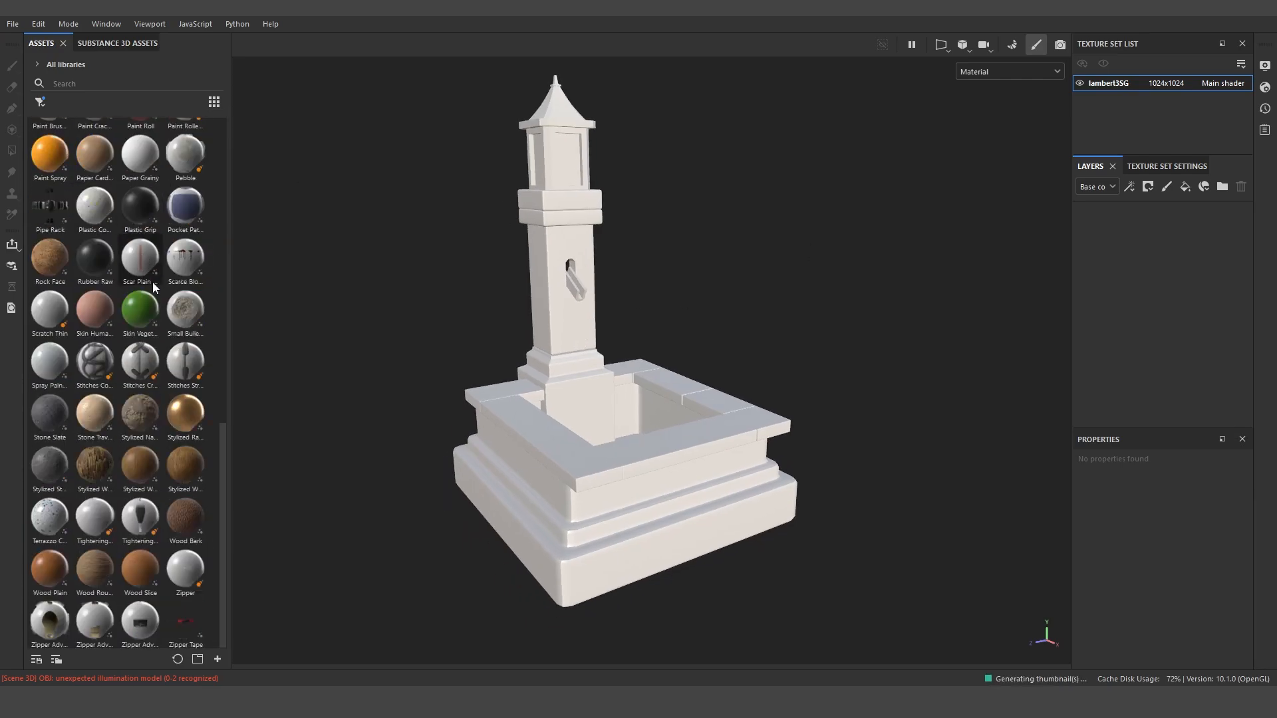
scroll(153, 285, up, 10)
scroll(135, 193, down, 10)
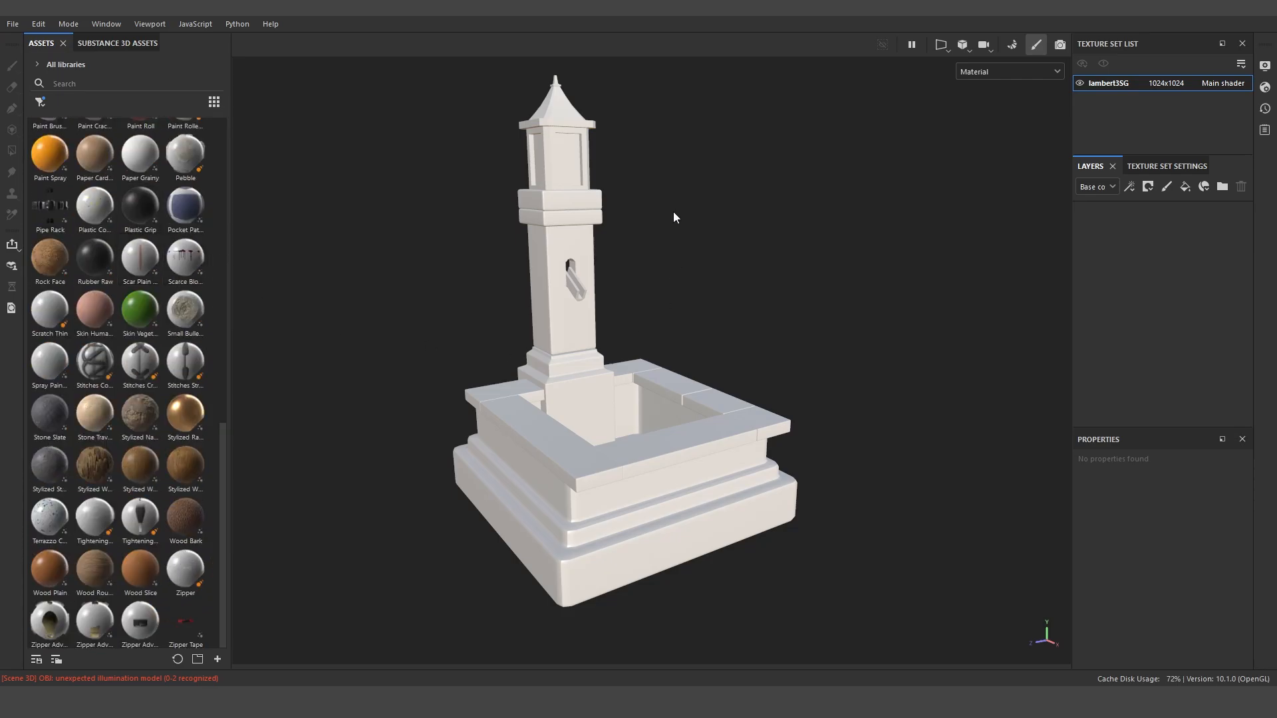
scroll(629, 384, down, 5)
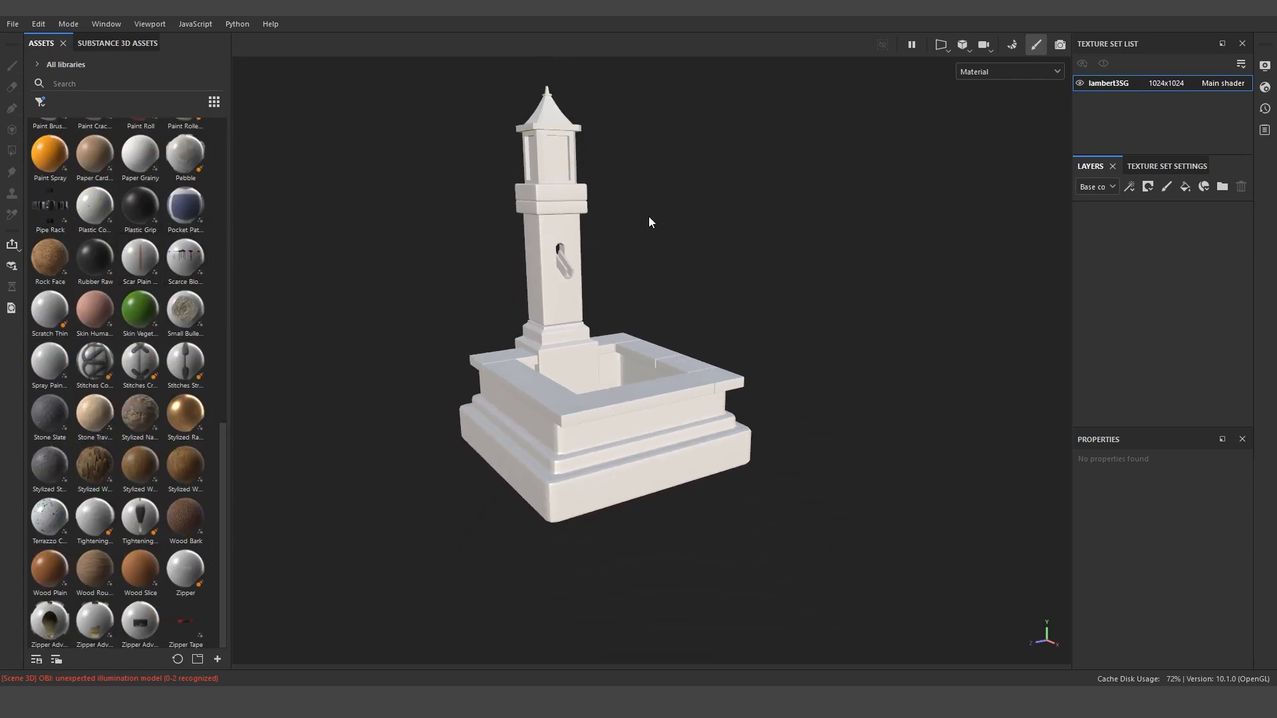
scroll(586, 339, up, 5)
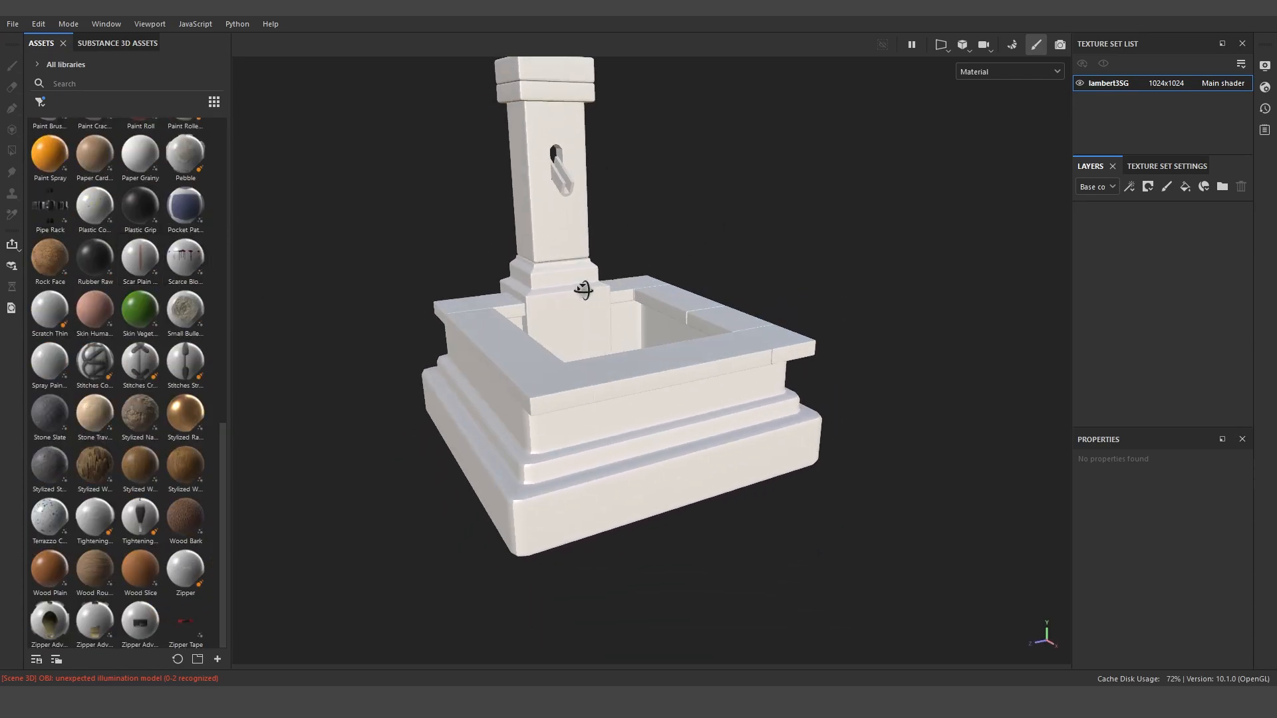
alt+drag(606, 300, 613, 396)
alt+drag(656, 326, 636, 348)
scroll(636, 348, up, 2)
scroll(102, 190, up, 10)
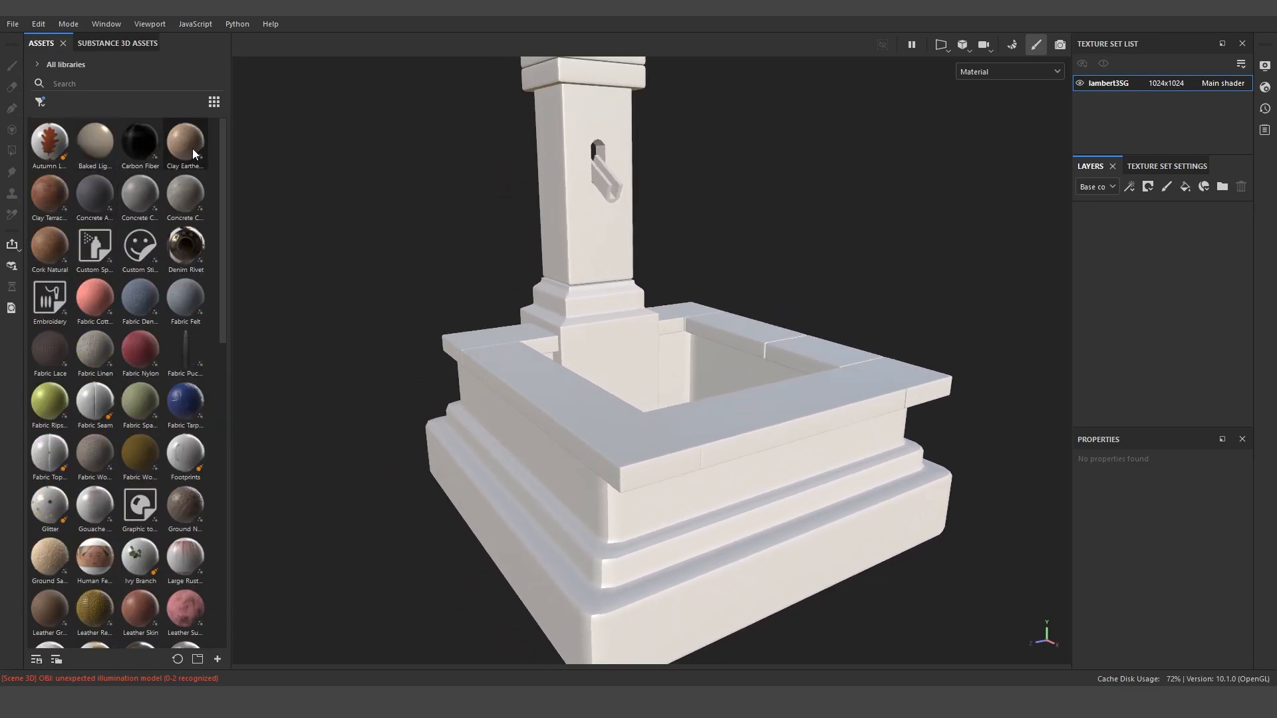
- Compare the previews of the clay and concrete materials and apply Concrete Coarse to the fountain model
mouse_move(189, 185)
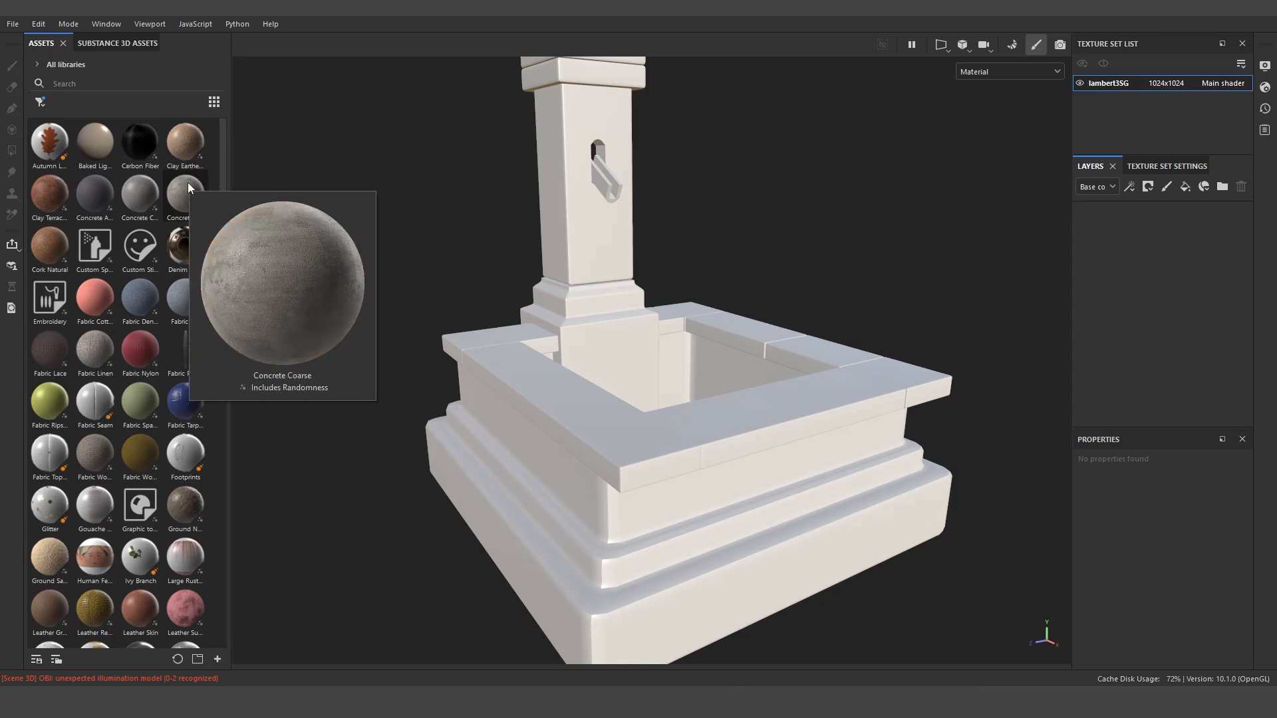
mouse_move(94, 196)
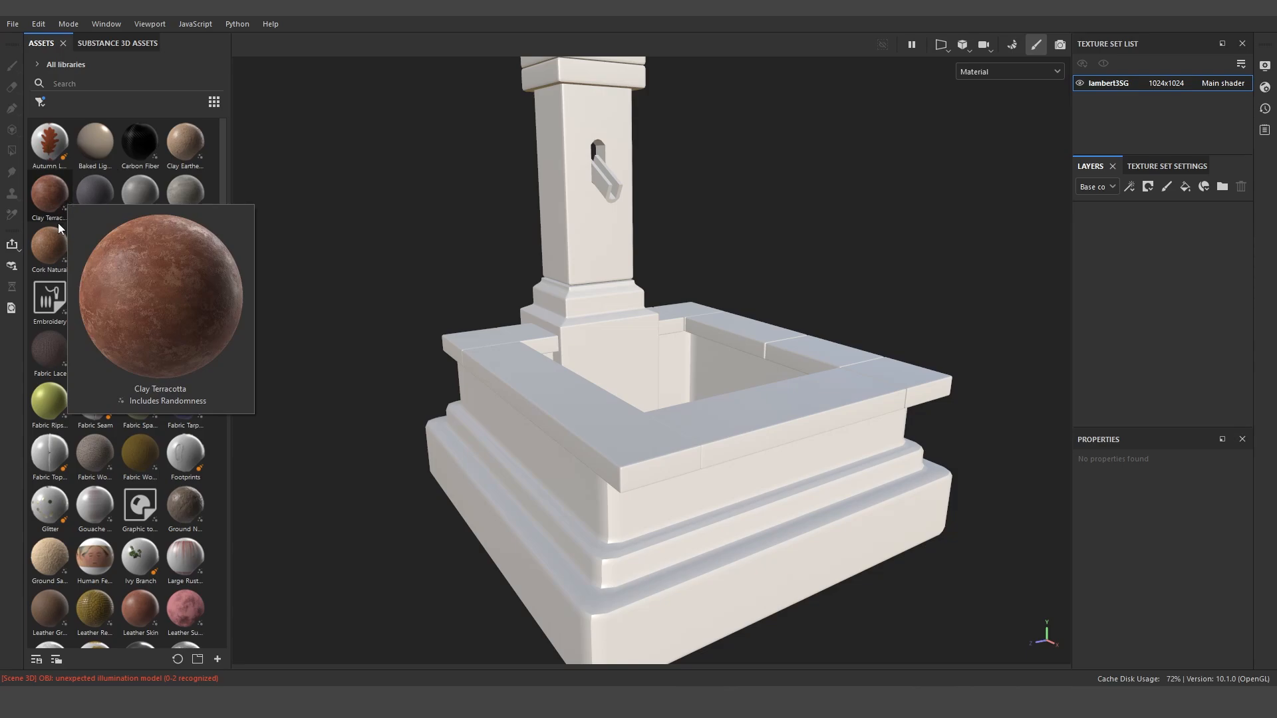
mouse_move(140, 195)
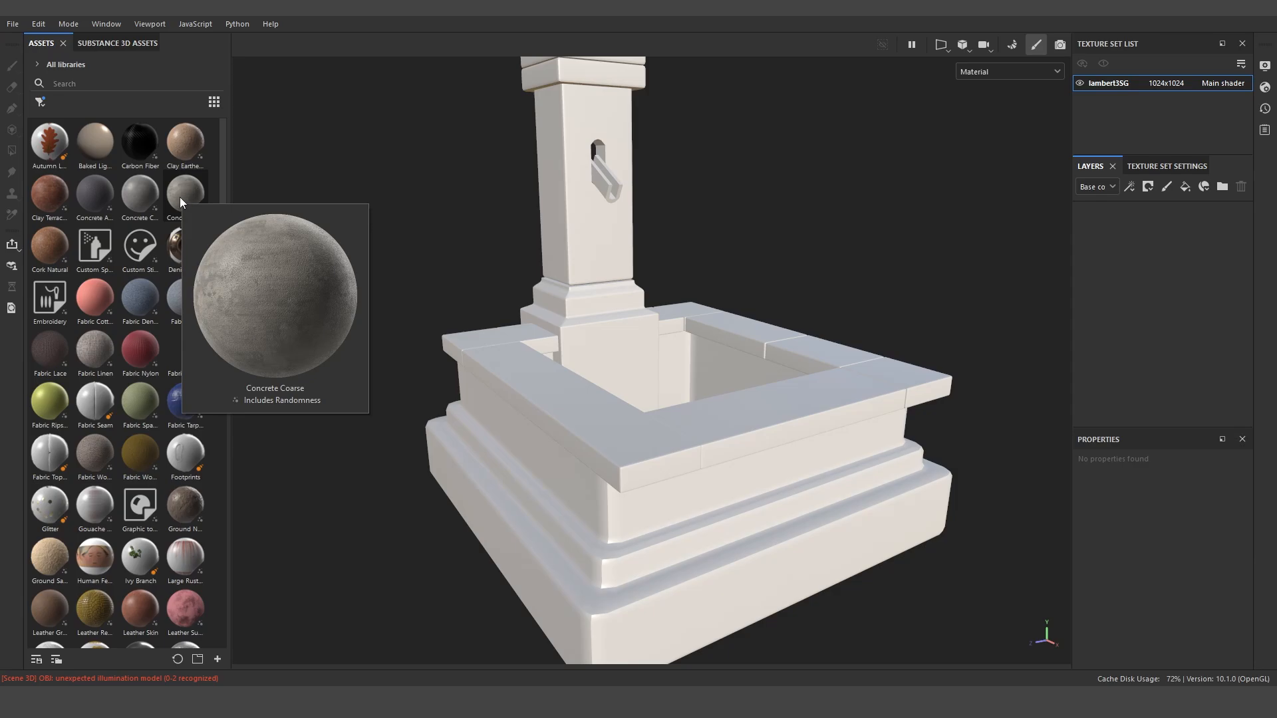
drag(180, 197, 611, 231)
- Examine how the Concrete Coarse material looks on the fountain's tower and basin from several angles and distances
scroll(612, 249, down, 3)
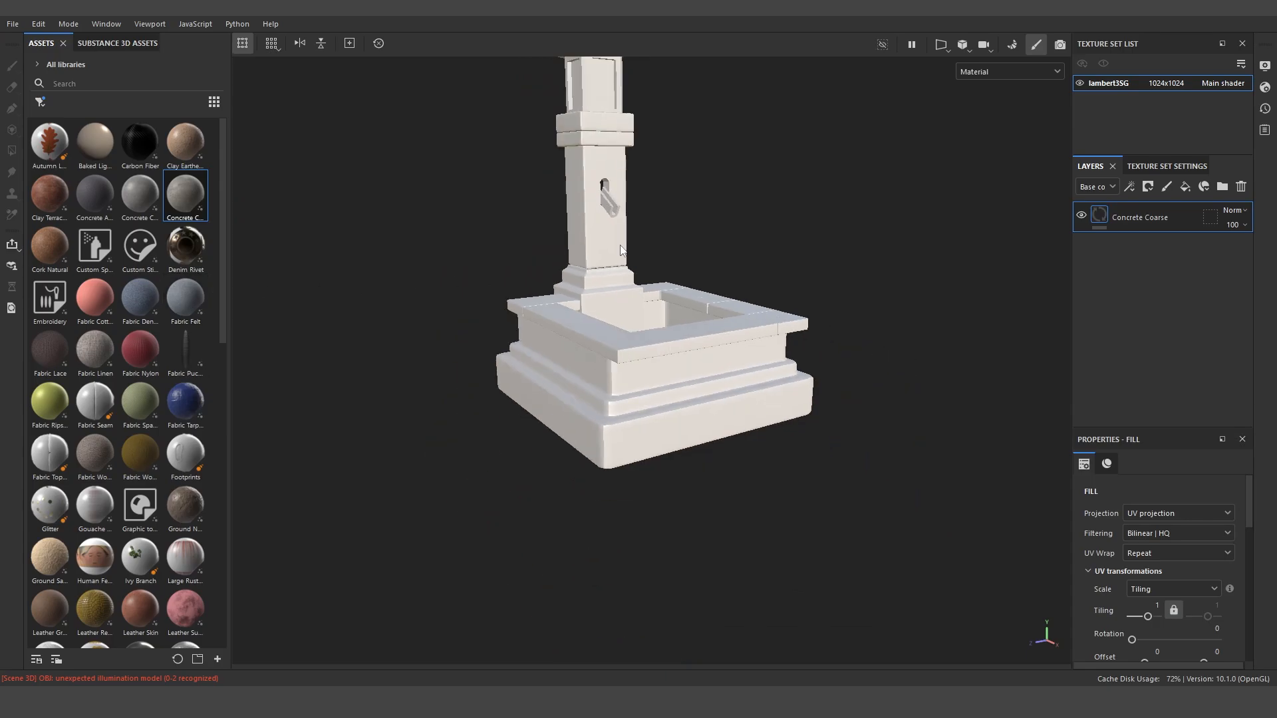
scroll(621, 250, down, 1)
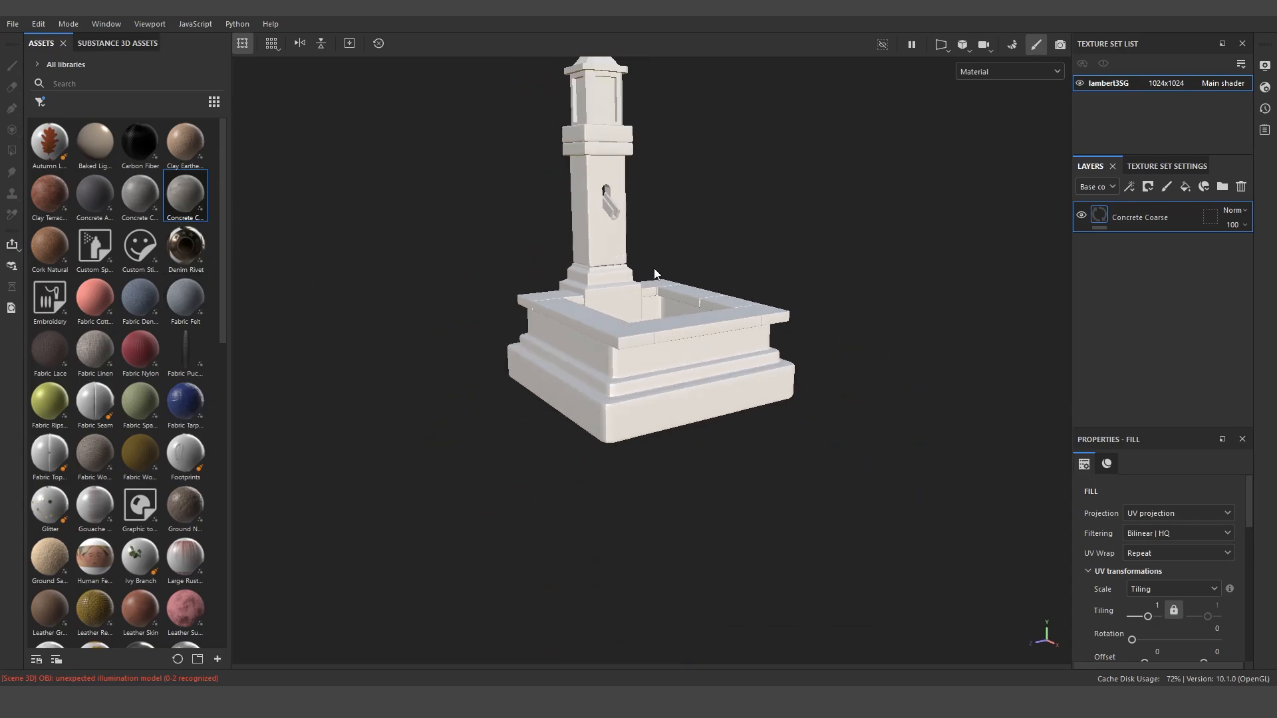
alt+drag(660, 241, 773, 320)
scroll(688, 297, up, 3)
alt+drag(689, 297, 695, 423)
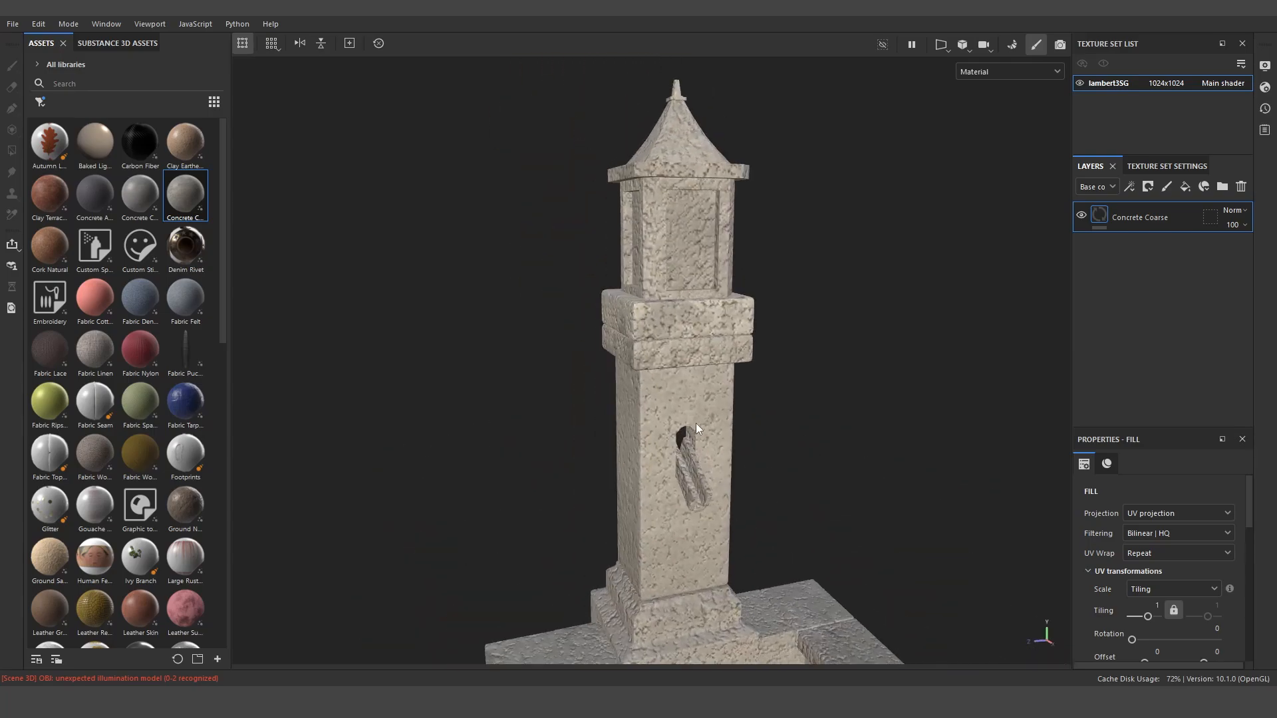
scroll(724, 264, up, 3)
scroll(725, 264, down, 3)
mouse_move(725, 264)
alt+mouse_down()
mouse_move(643, 453)
mouse_move(752, 581)
mouse_move(732, 422)
mouse_move(704, 446)
mouse_move(745, 317)
mouse_move(677, 243)
mouse_move(712, 299)
mouse_move(718, 277)
mouse_move(832, 302)
mouse_move(641, 300)
mouse_move(662, 294)
mouse_move(669, 251)
mouse_move(727, 269)
alt+mouse_up()
scroll(702, 469, up, 3)
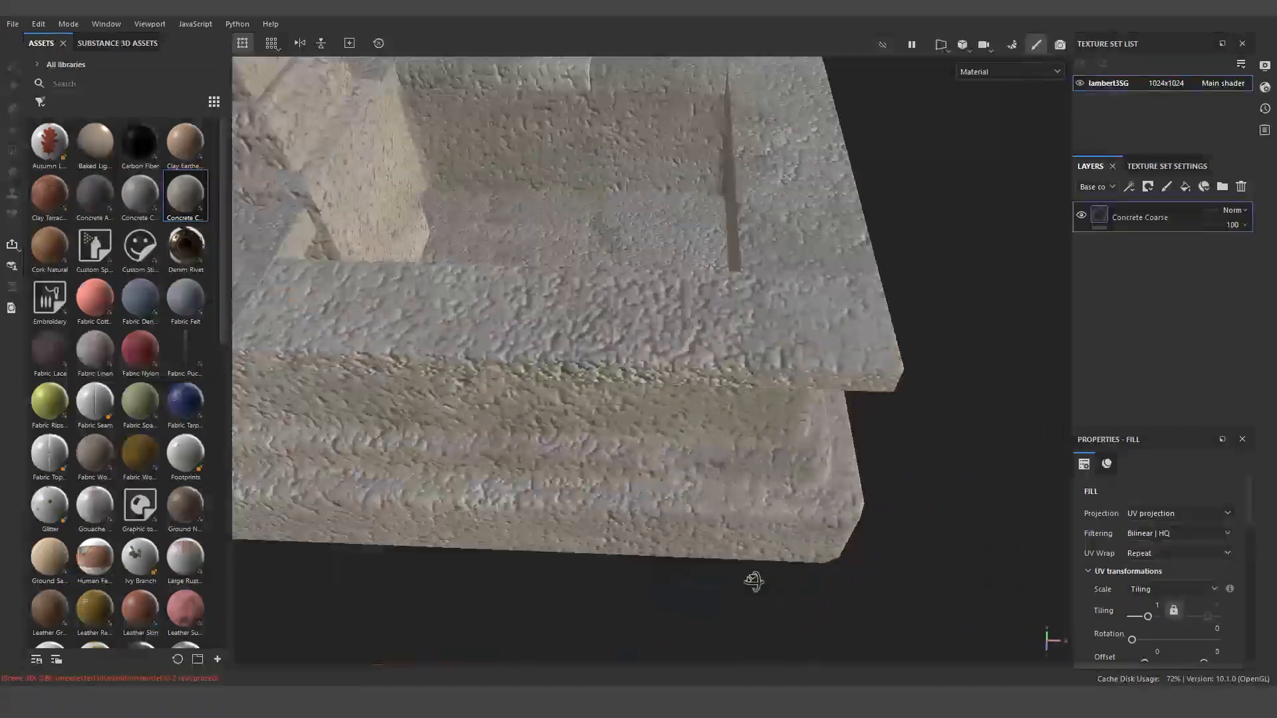
scroll(752, 581, down, 3)
scroll(705, 445, up, 3)
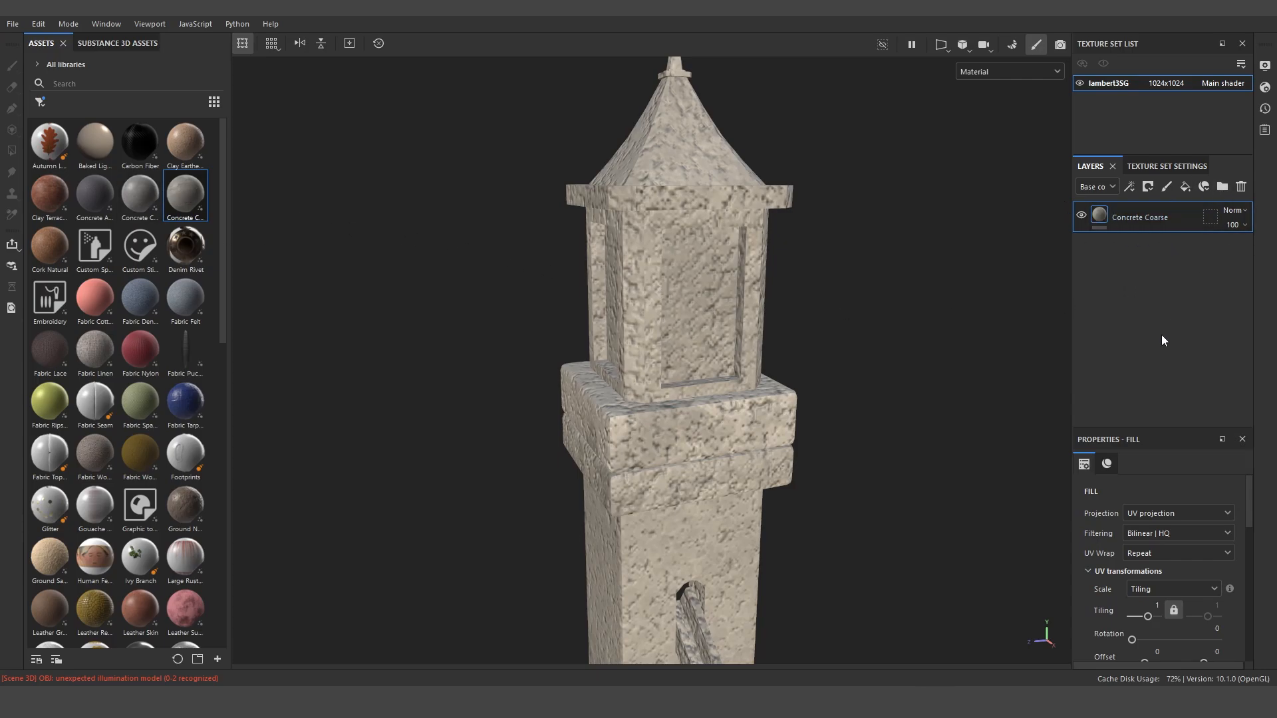
- Set the UV tiling of the Concrete Coarse fill to 5
scroll(1105, 494, down, 1)
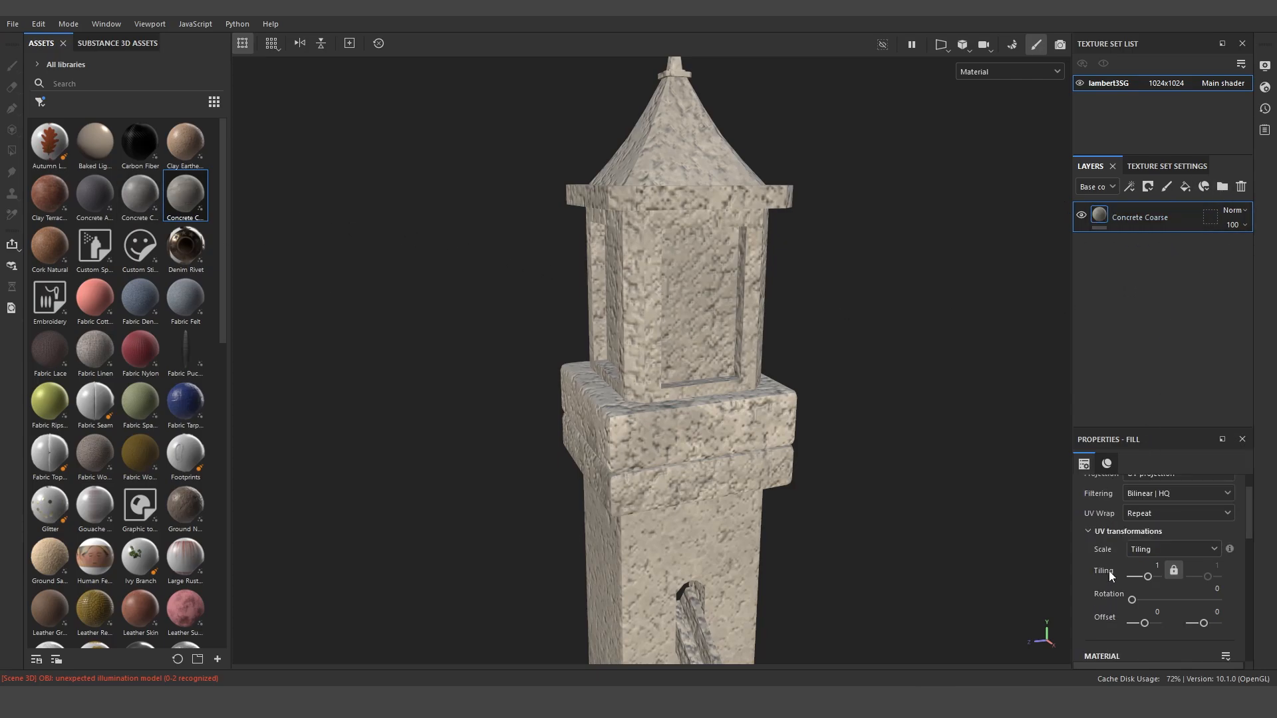
click(1157, 566)
text(5)
key(Return)
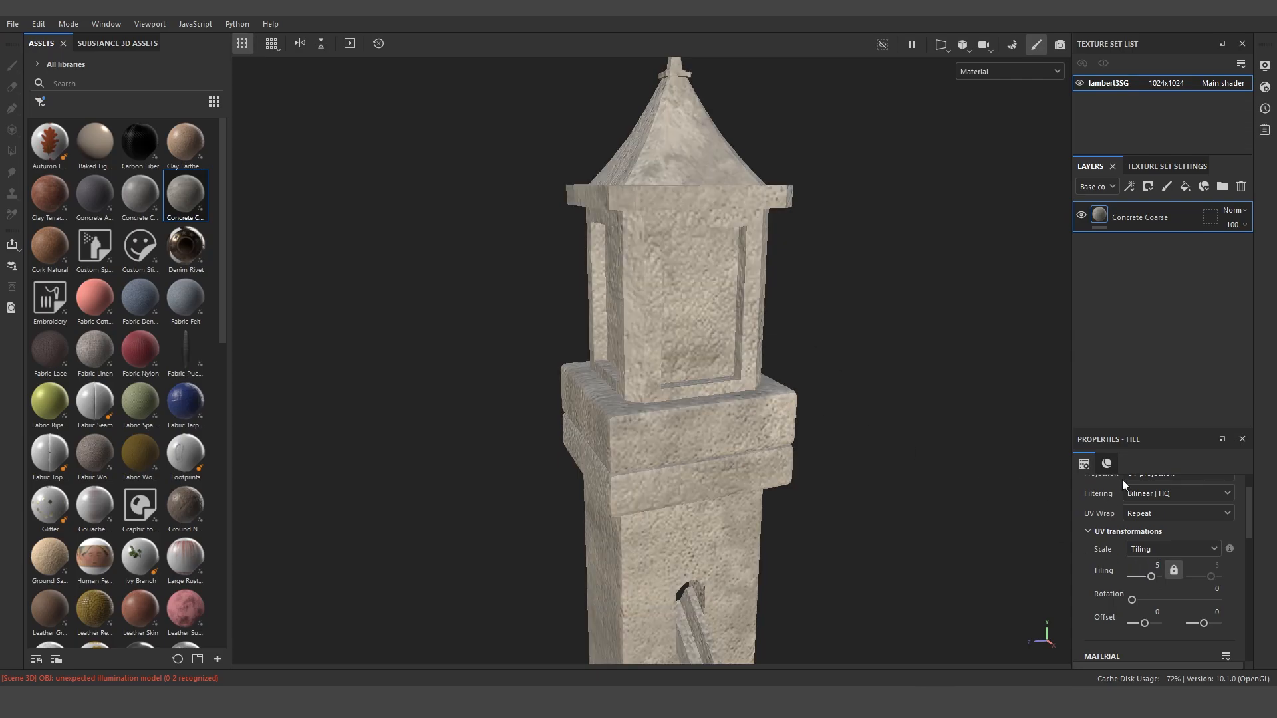
- Check the concrete pattern on the tower and basin, and set the fill's UV tiling to 8
middle_drag(846, 541, 700, 394)
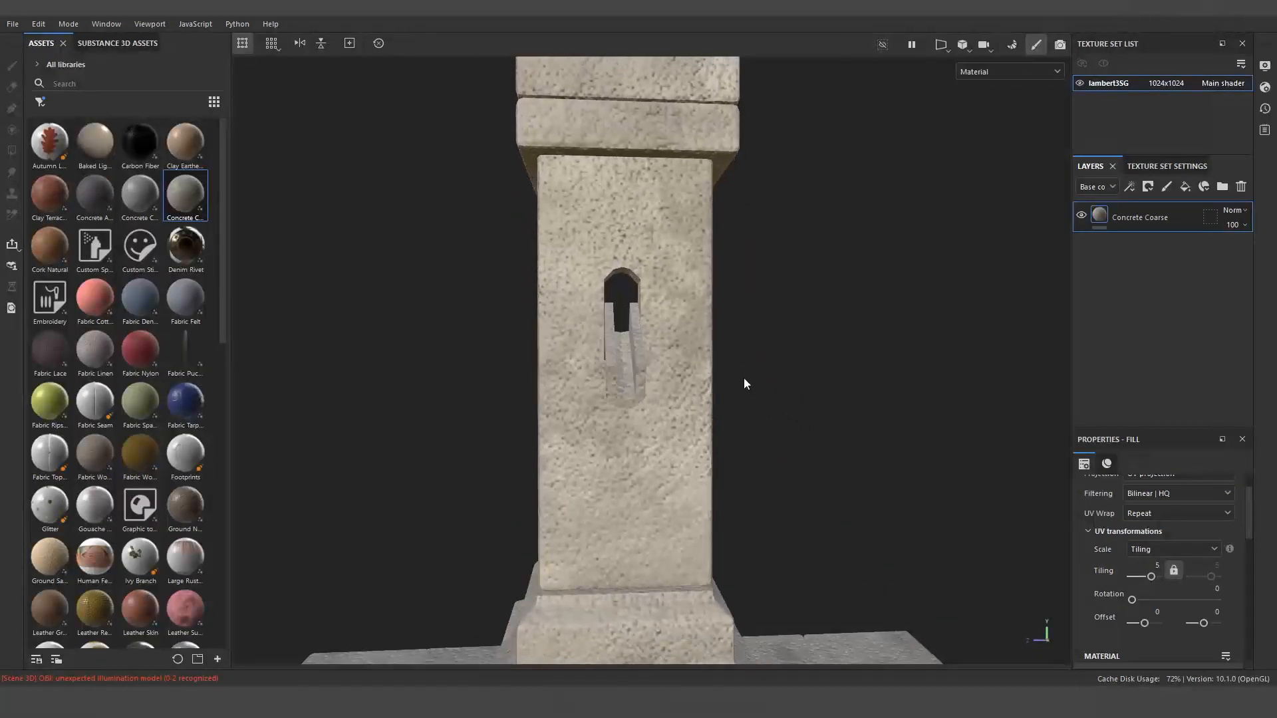
alt+drag(699, 394, 758, 495)
scroll(758, 495, down, 5)
alt+drag(836, 581, 783, 550)
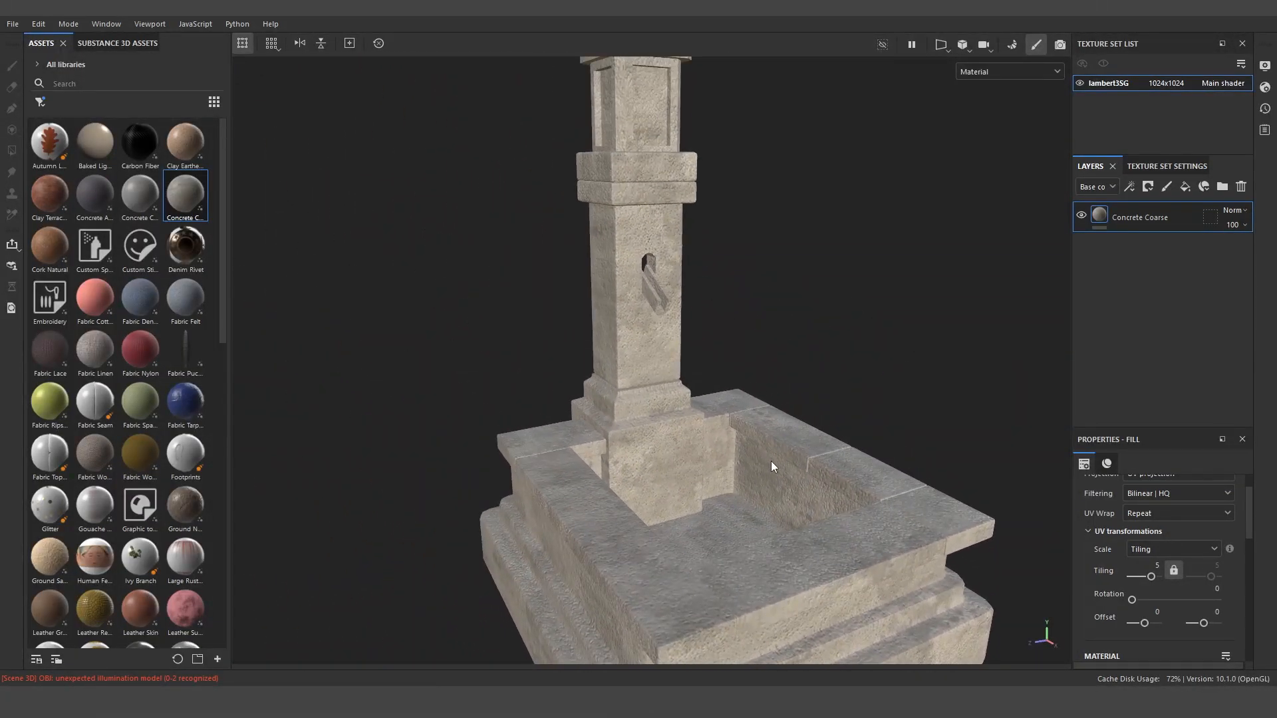
scroll(769, 465, up, 5)
middle_drag(770, 465, 711, 345)
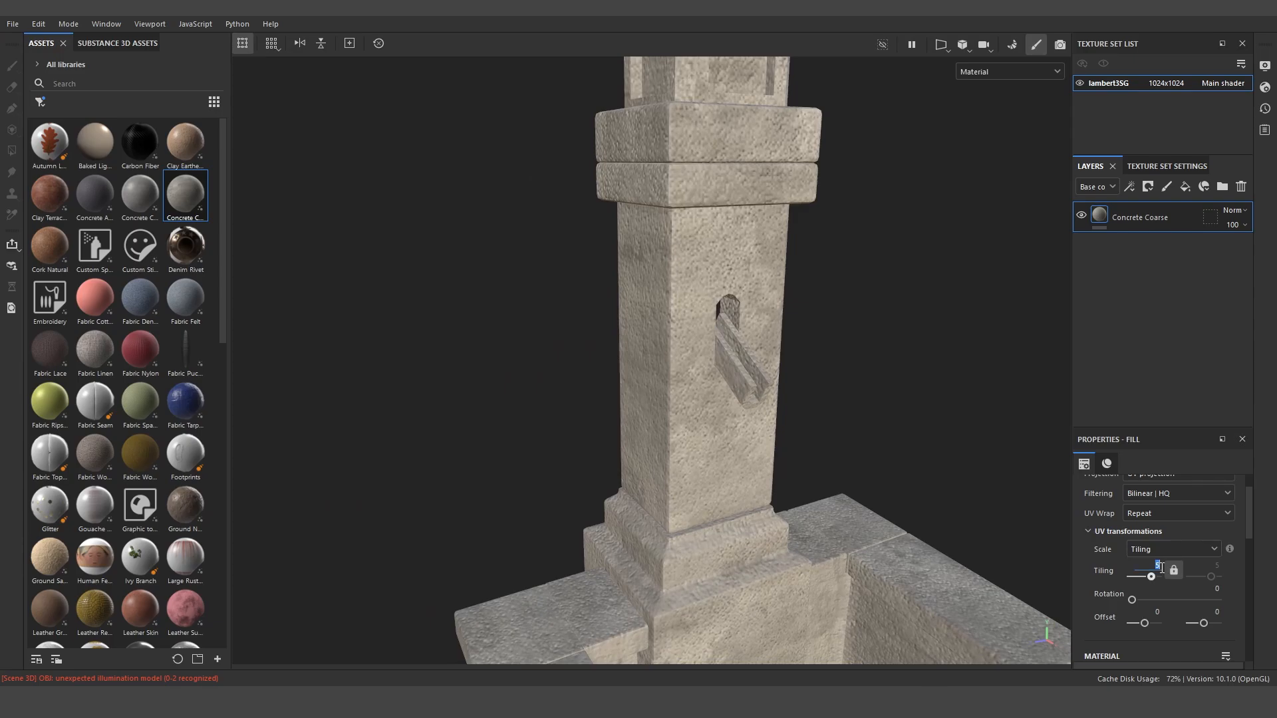
key(Return)
- Enlarge the fill properties area and apply the Cracked Coarse Concrete preset to the material
scroll(756, 379, down, 5)
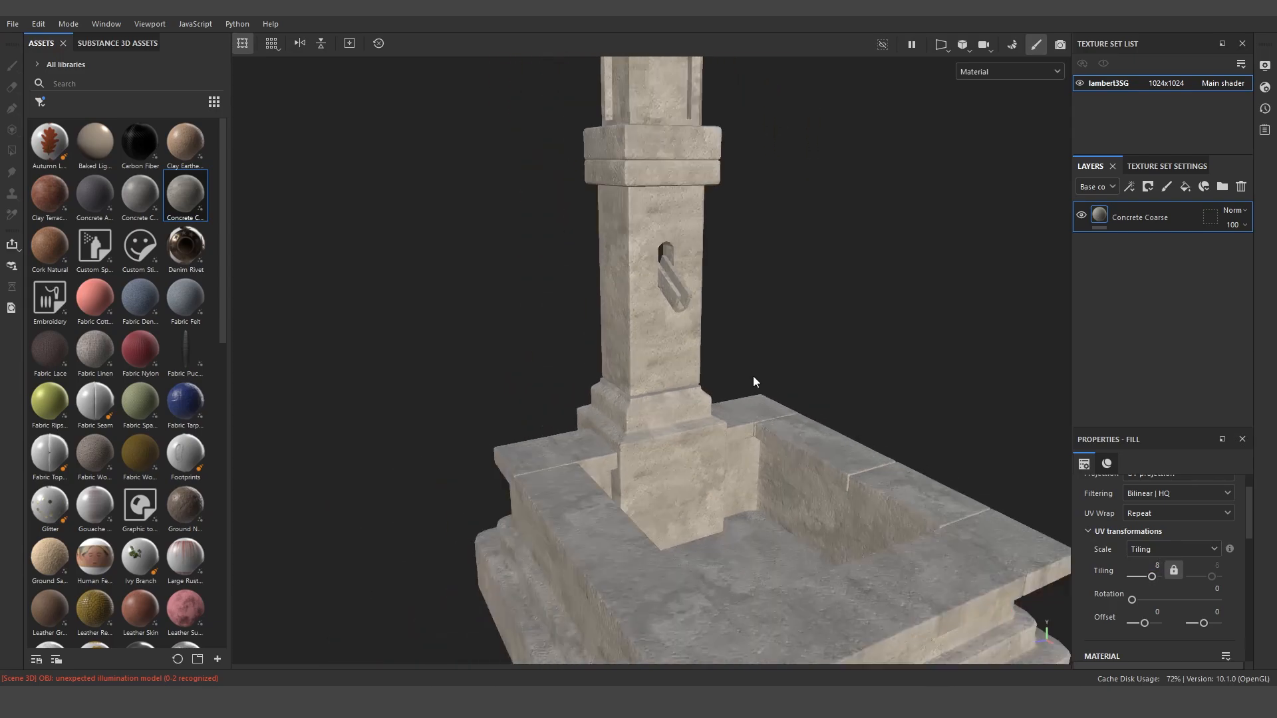
alt+drag(755, 379, 732, 419)
scroll(744, 385, up, 5)
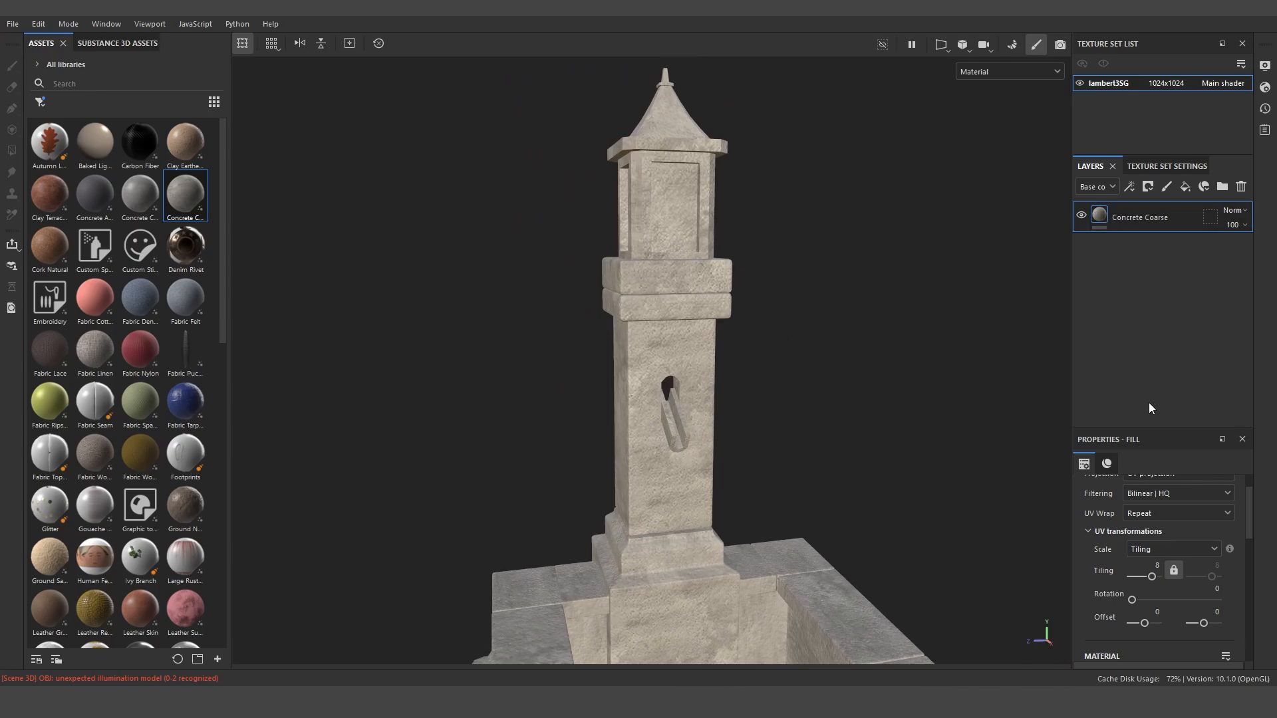
drag(1151, 429, 1157, 262)
scroll(1124, 435, down, 5)
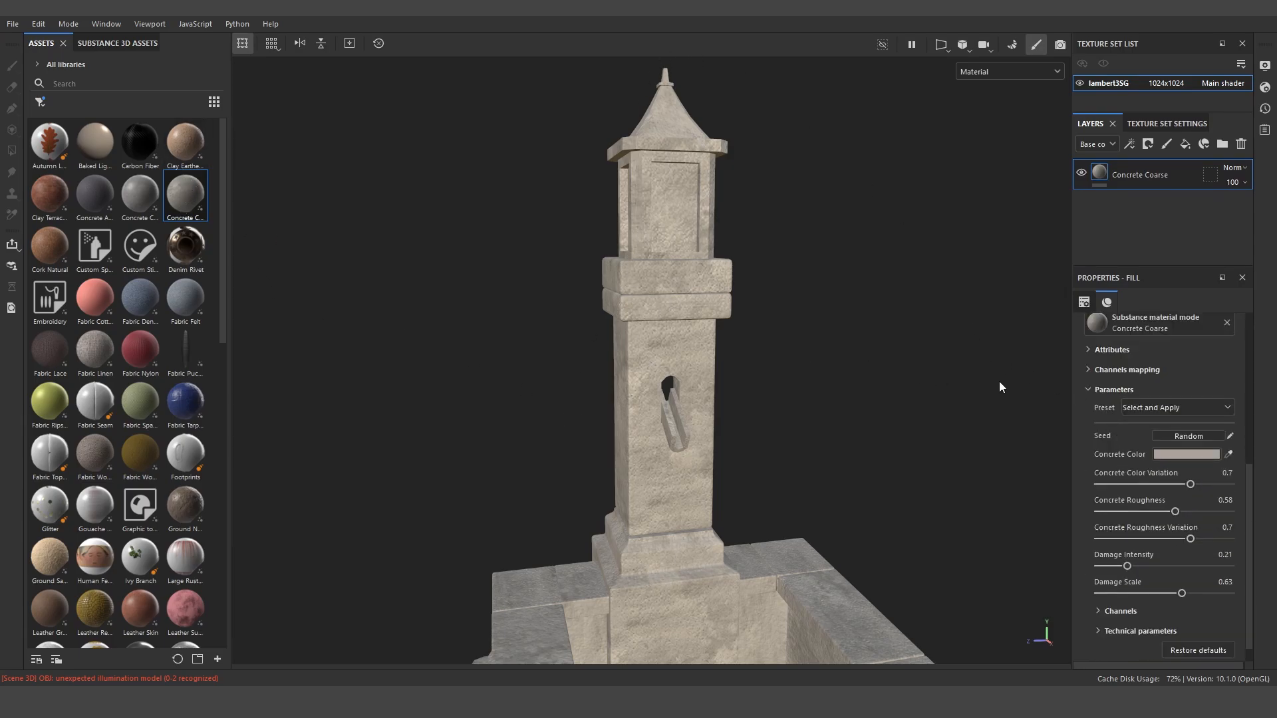
scroll(1102, 559, down, 1)
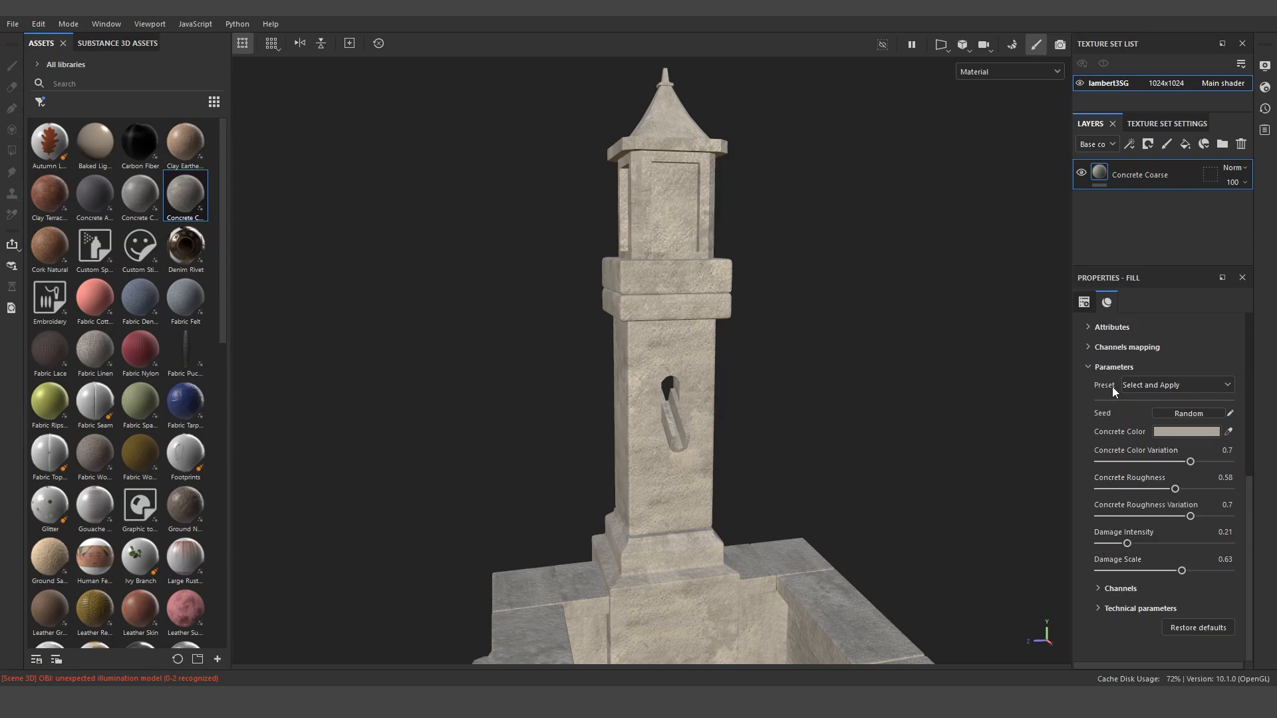
click(1142, 384)
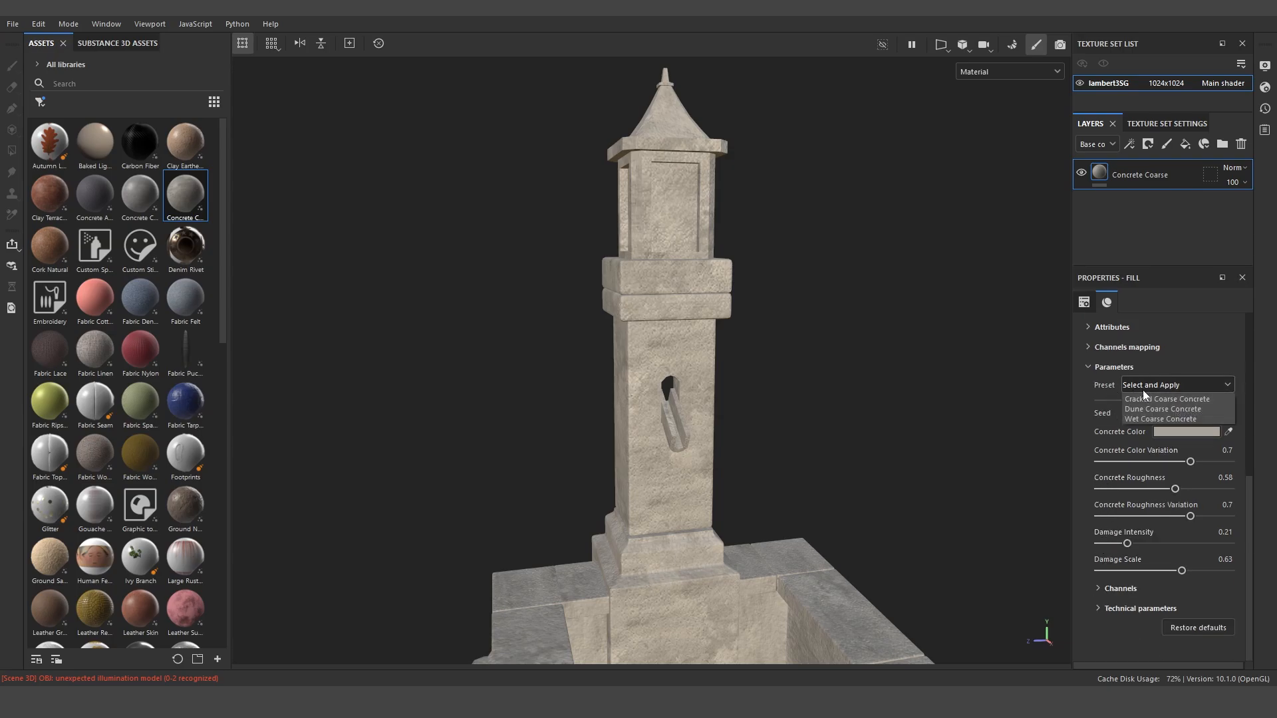
click(1143, 401)
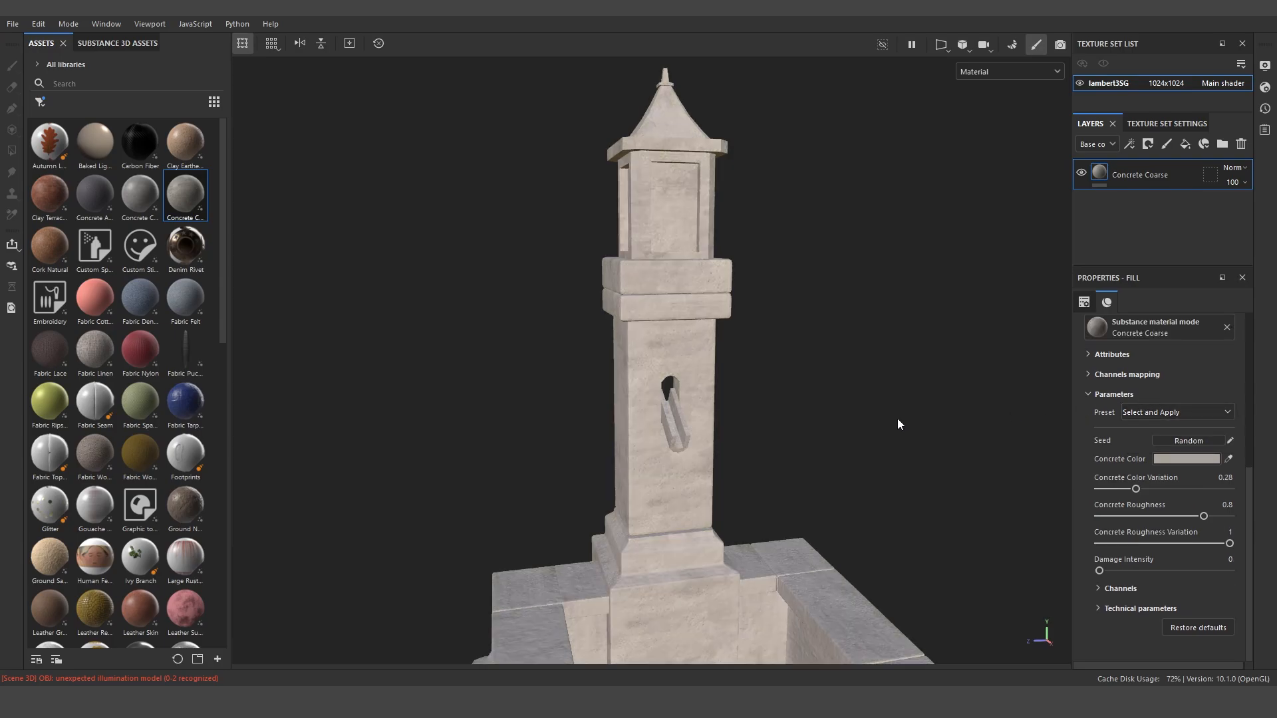
- Check the tower's texture sharpness up close and set the texture set size to 4096
scroll(897, 417, up, 2)
scroll(682, 330, up, 2)
alt+middle_drag(735, 370, 800, 400)
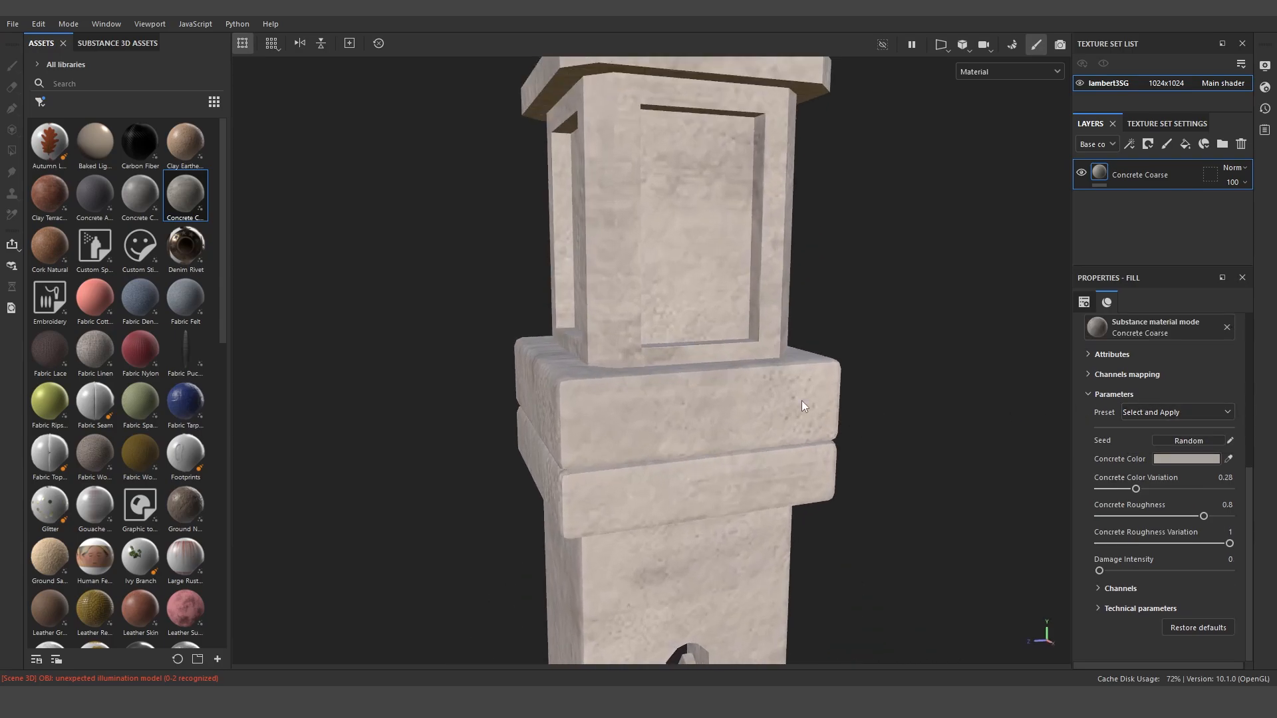
scroll(740, 274, up, 1)
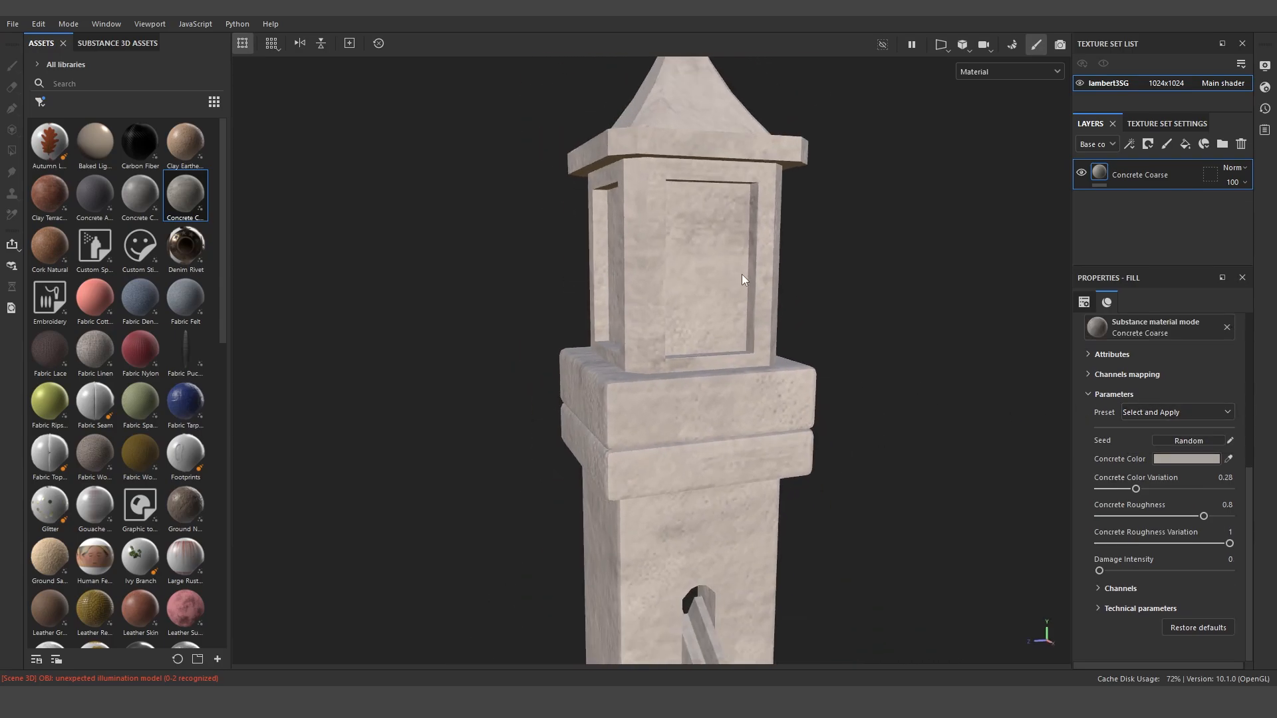
mouse_move(741, 274)
alt+middle_down()
mouse_move(724, 313)
mouse_move(747, 297)
alt+middle_up()
alt+drag(698, 320, 774, 320)
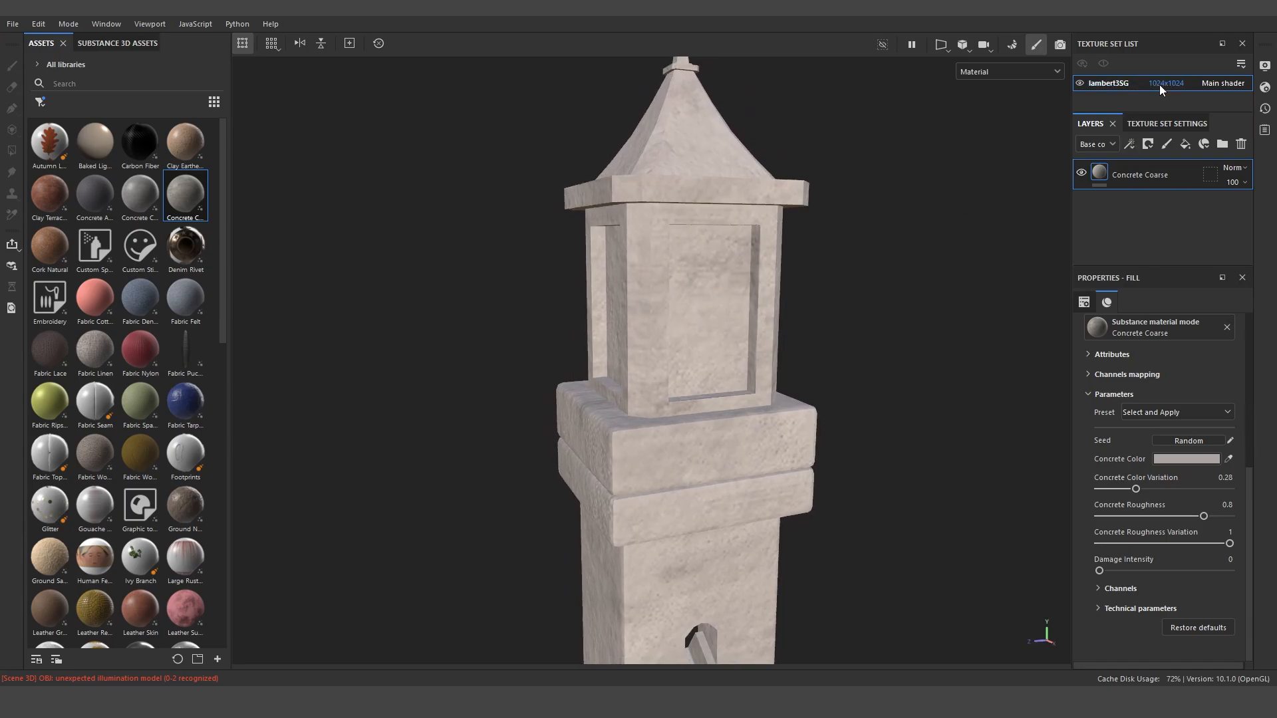
click(1153, 125)
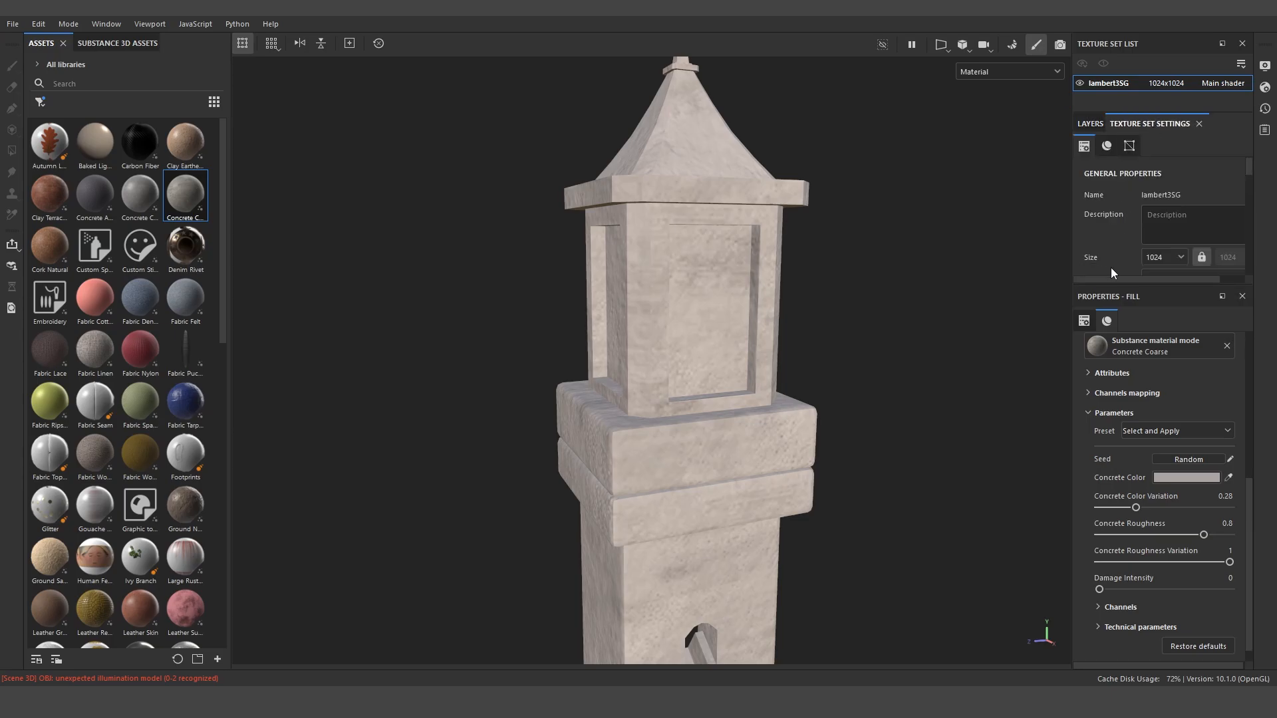
click(1164, 258)
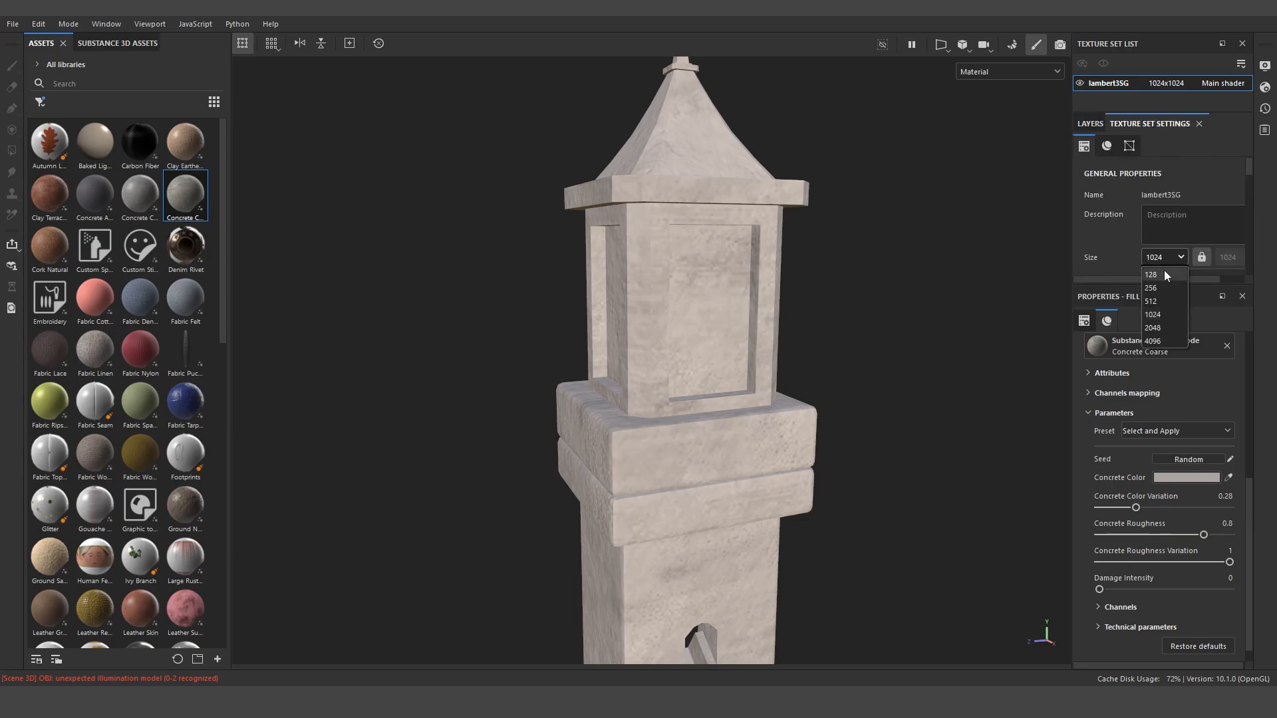
click(1156, 338)
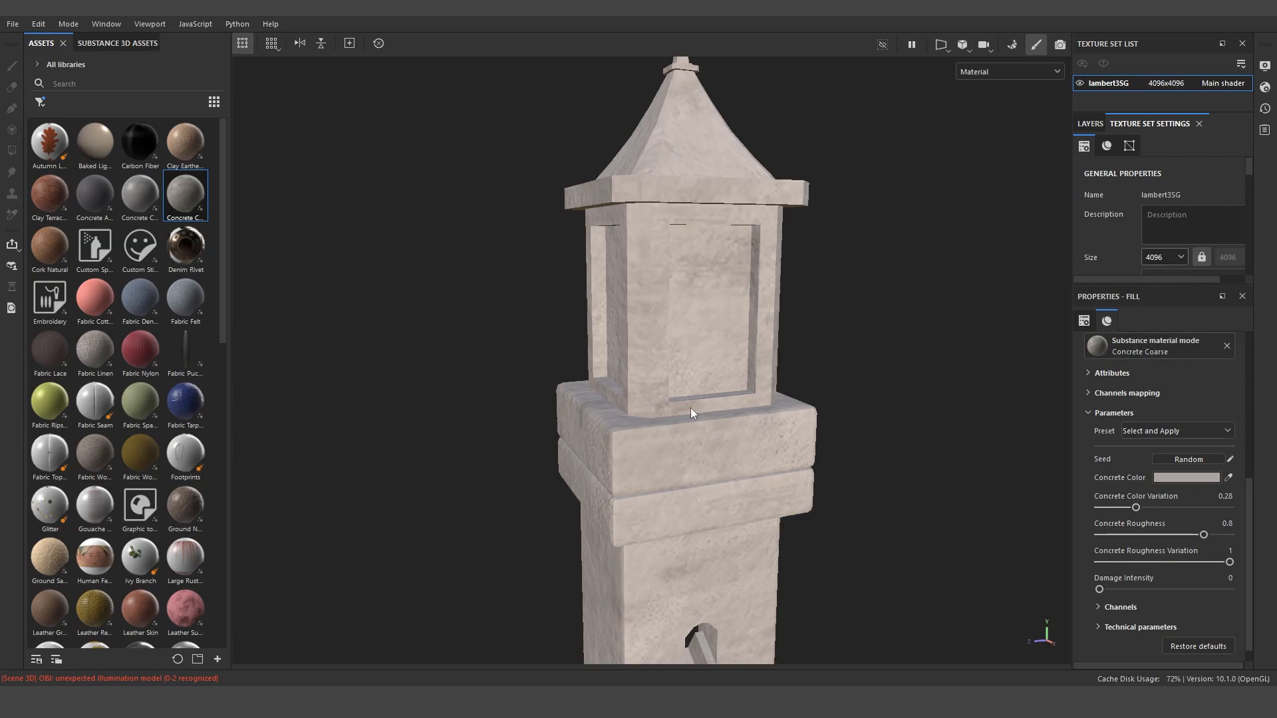
- Examine the concrete detail on the tower at the 4096 resolution and return to the layer stack
alt+drag(848, 373, 832, 373)
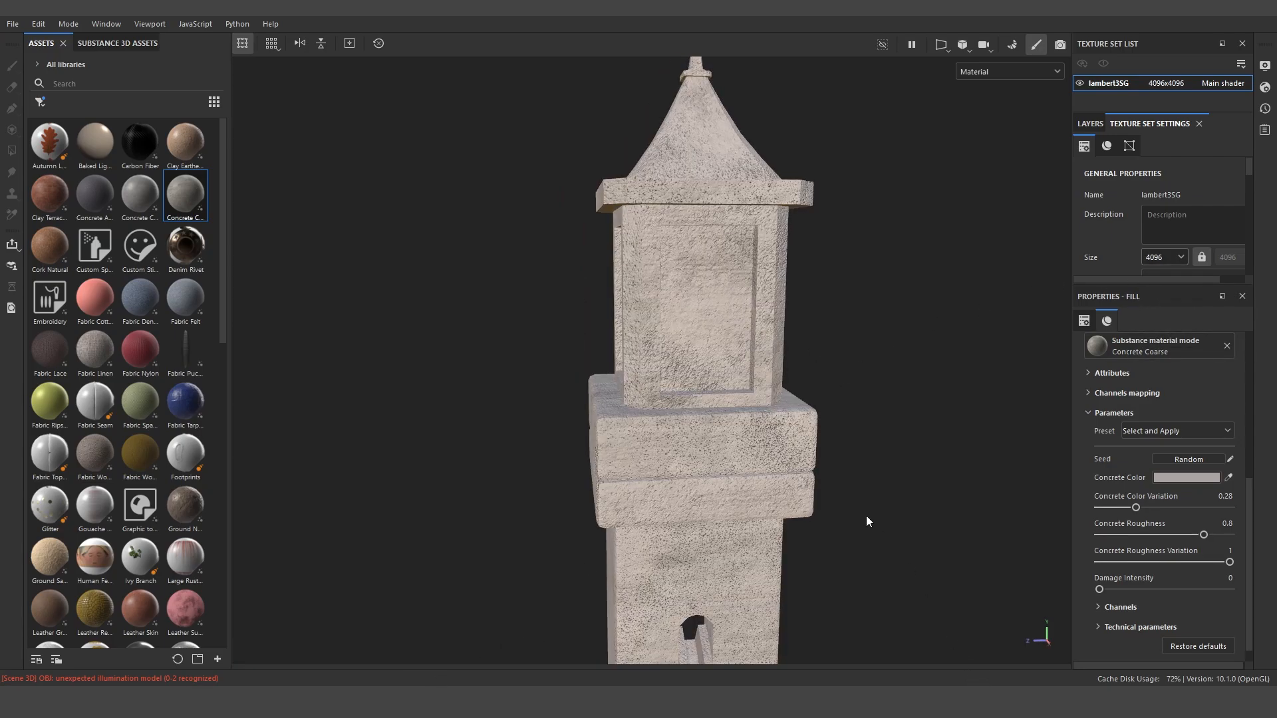
alt+drag(866, 519, 872, 460)
scroll(743, 342, up, 10)
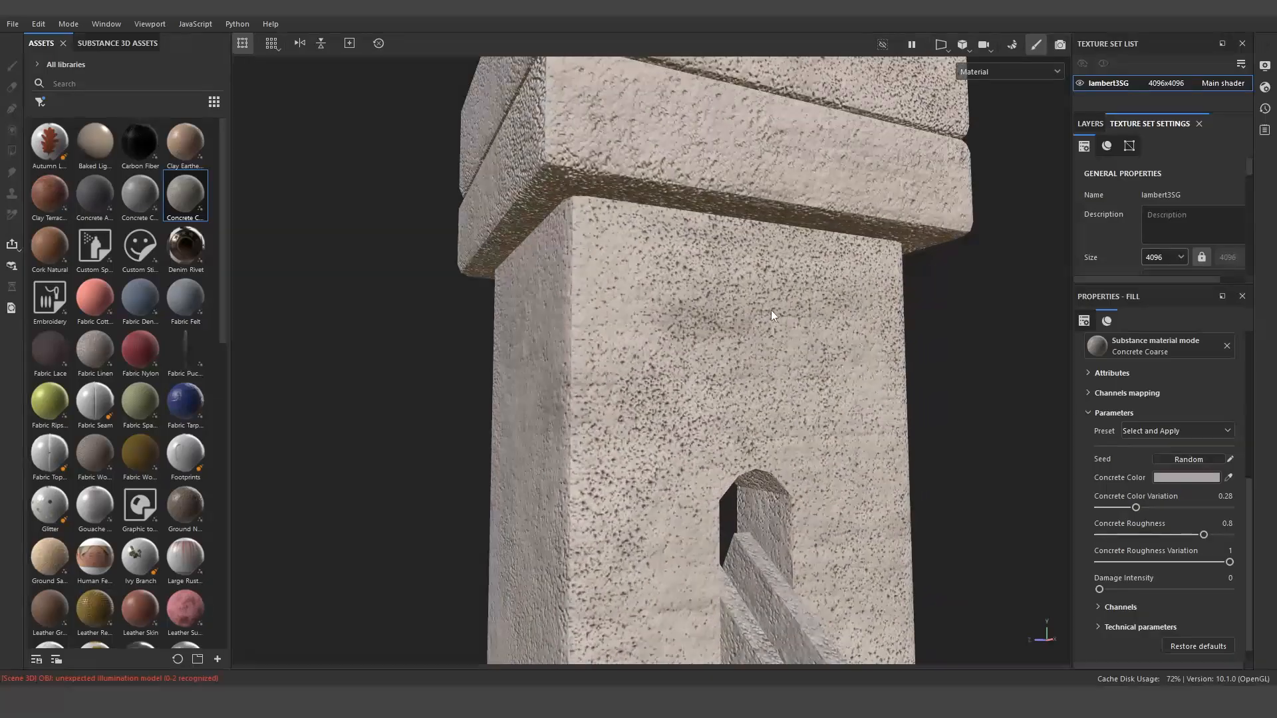
scroll(728, 323, down, 8)
alt+drag(758, 265, 789, 264)
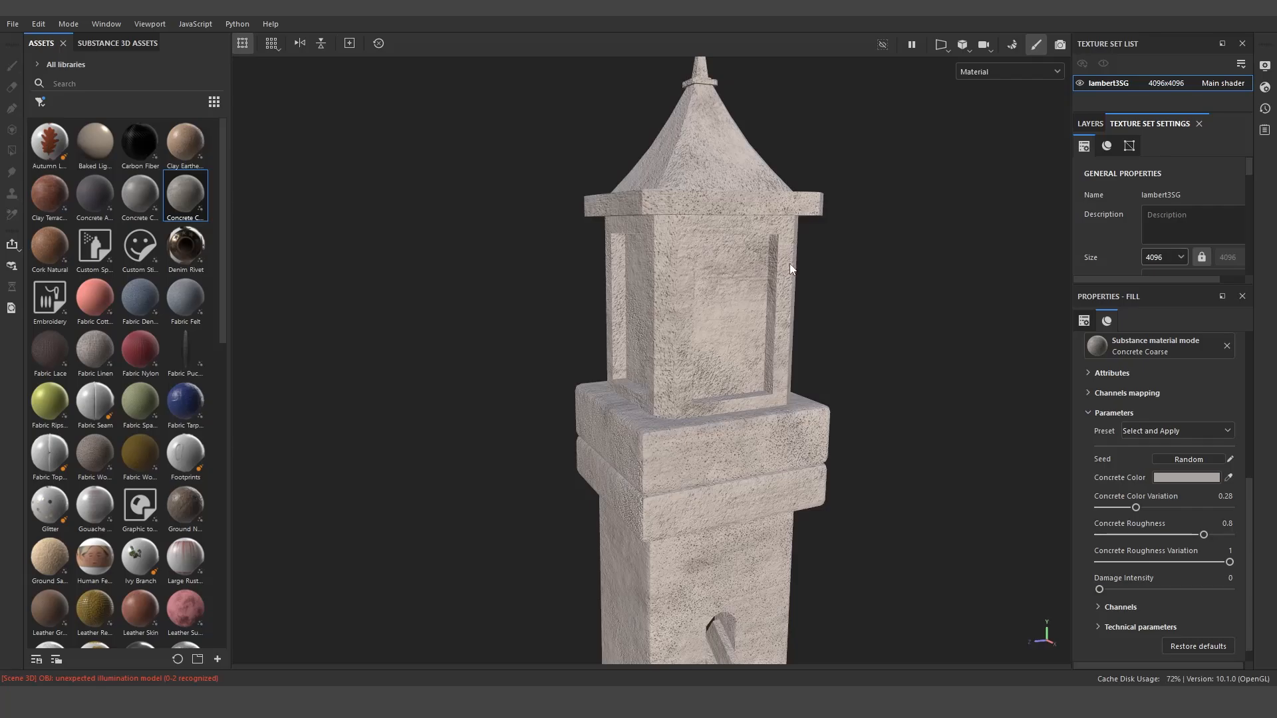
click(1088, 124)
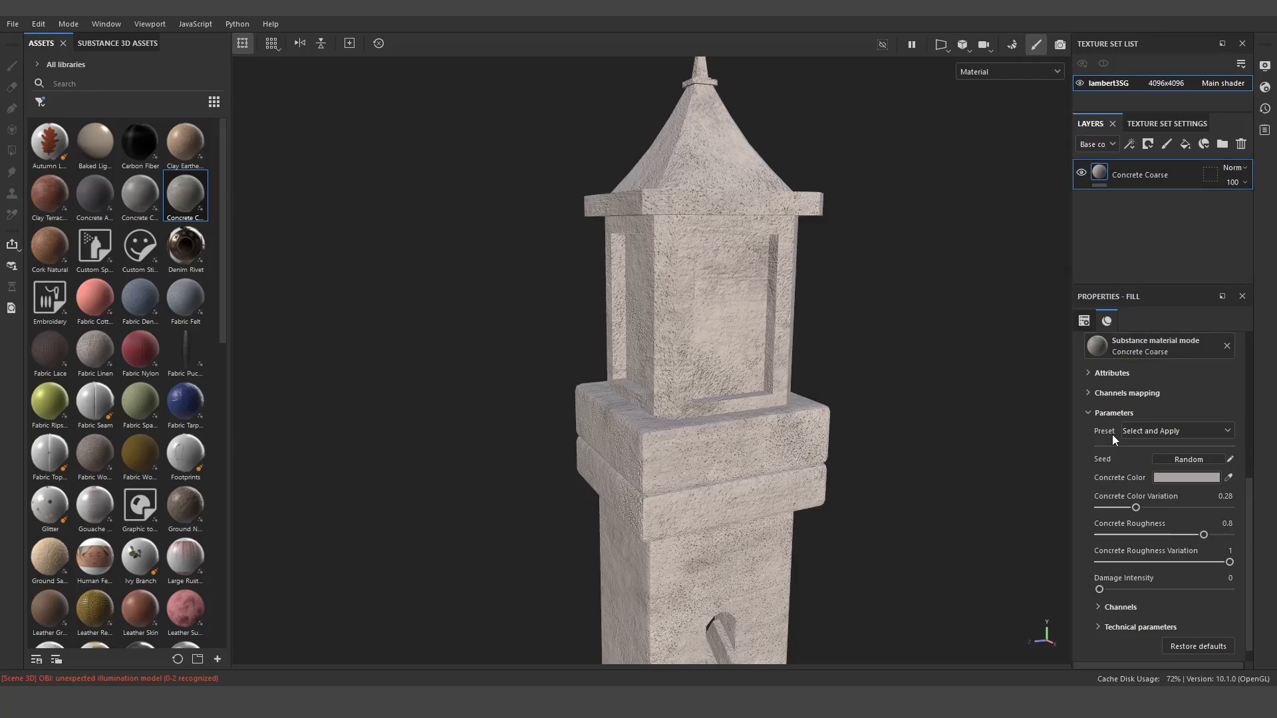
- Apply the Dune Coarse Concrete preset to the material and check it on the tower
click(1137, 431)
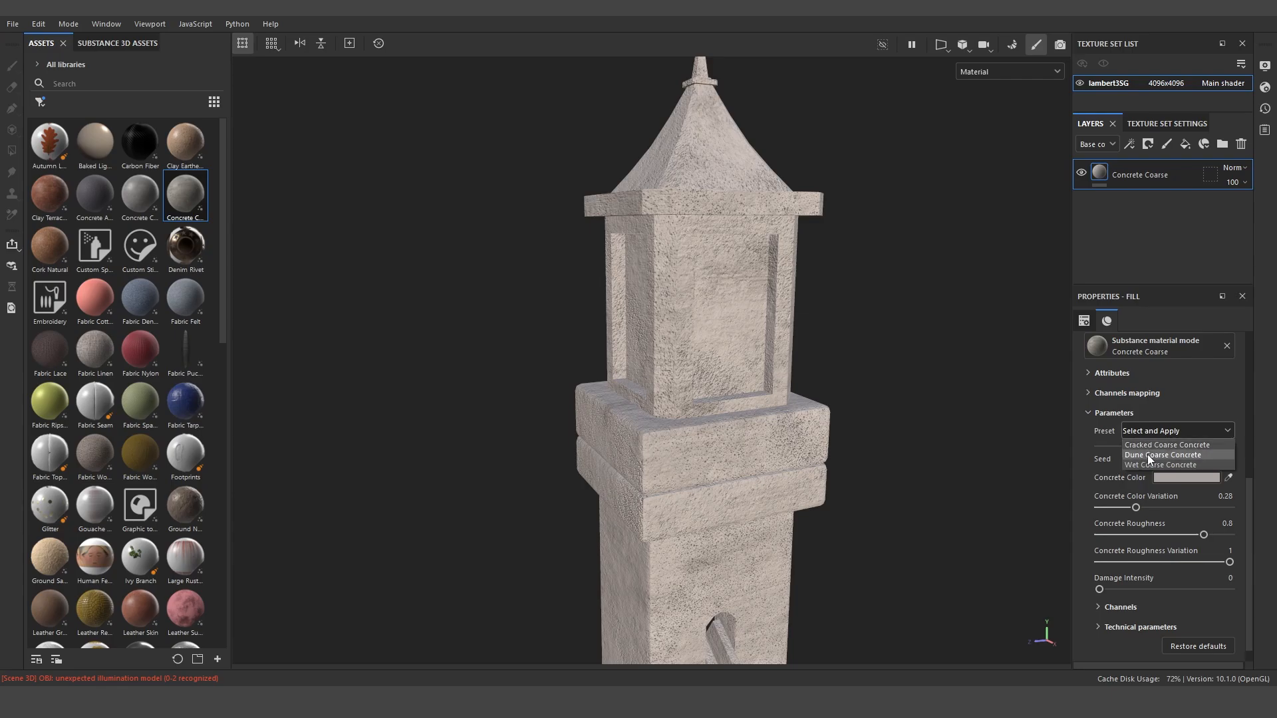
click(1147, 454)
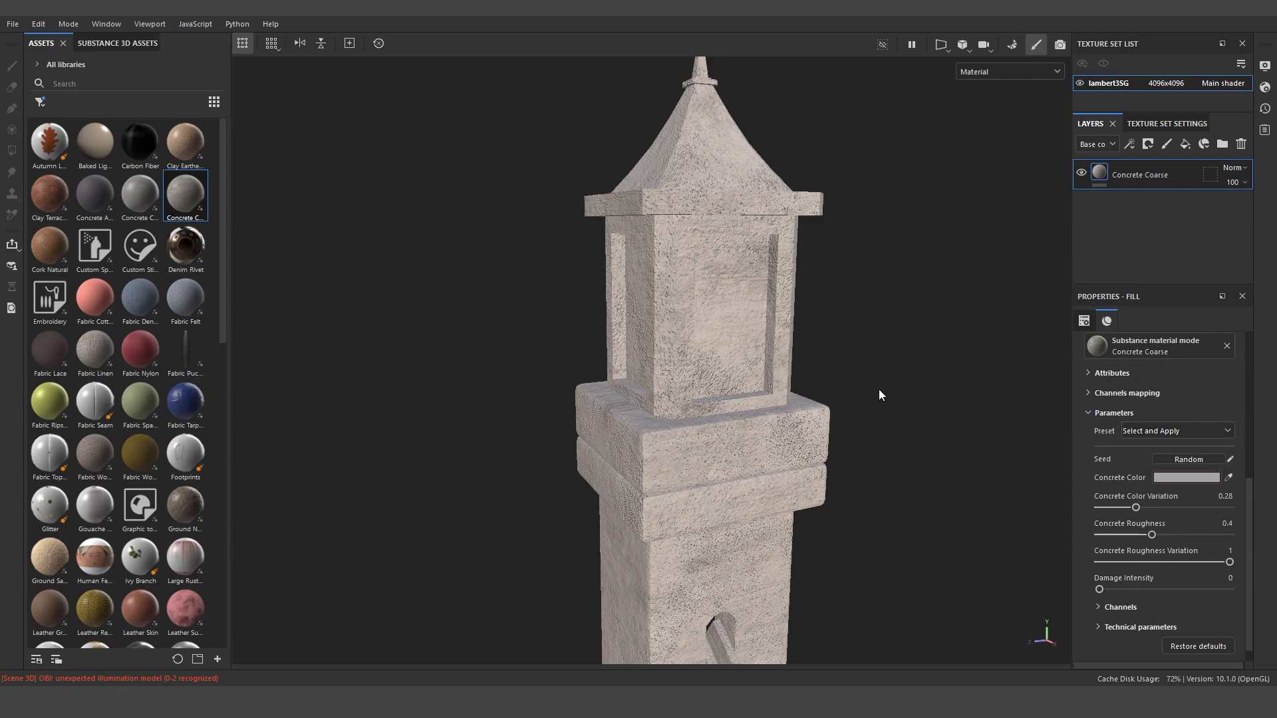
alt+drag(841, 391, 924, 363)
- Try the Wet Coarse Concrete preset on the material and inspect the tower up close from several angles
click(1137, 430)
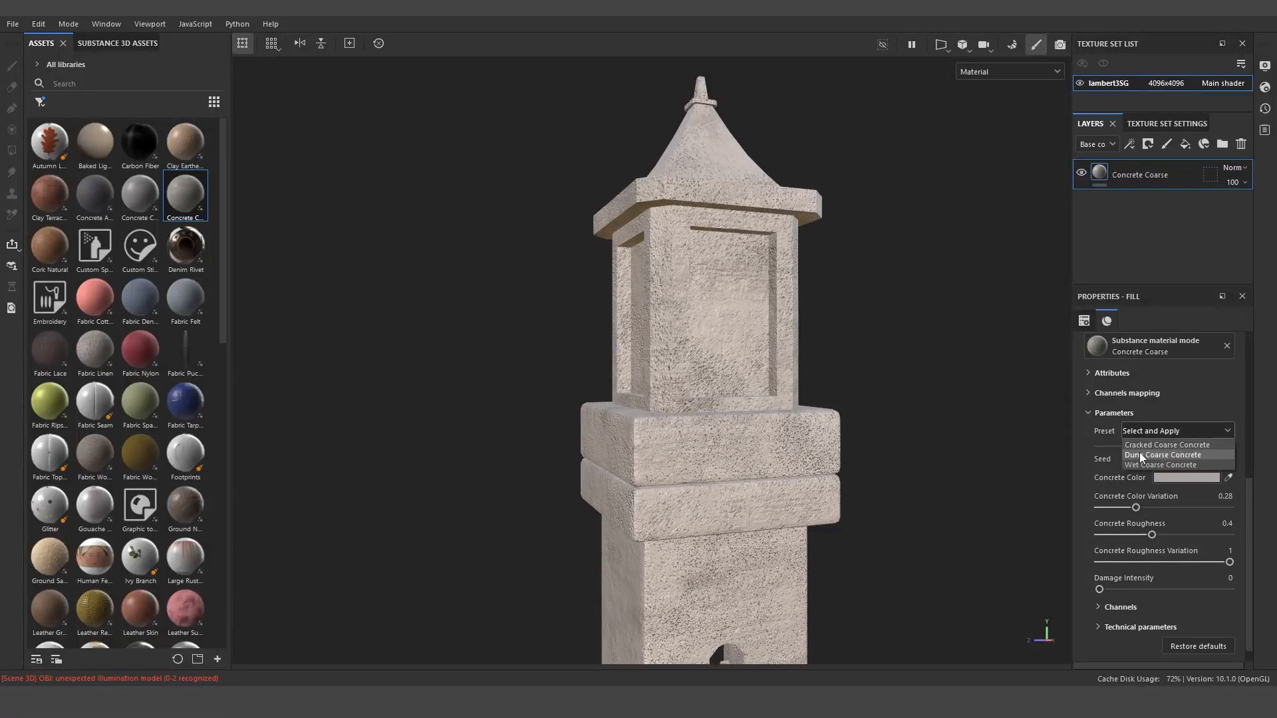
click(1142, 464)
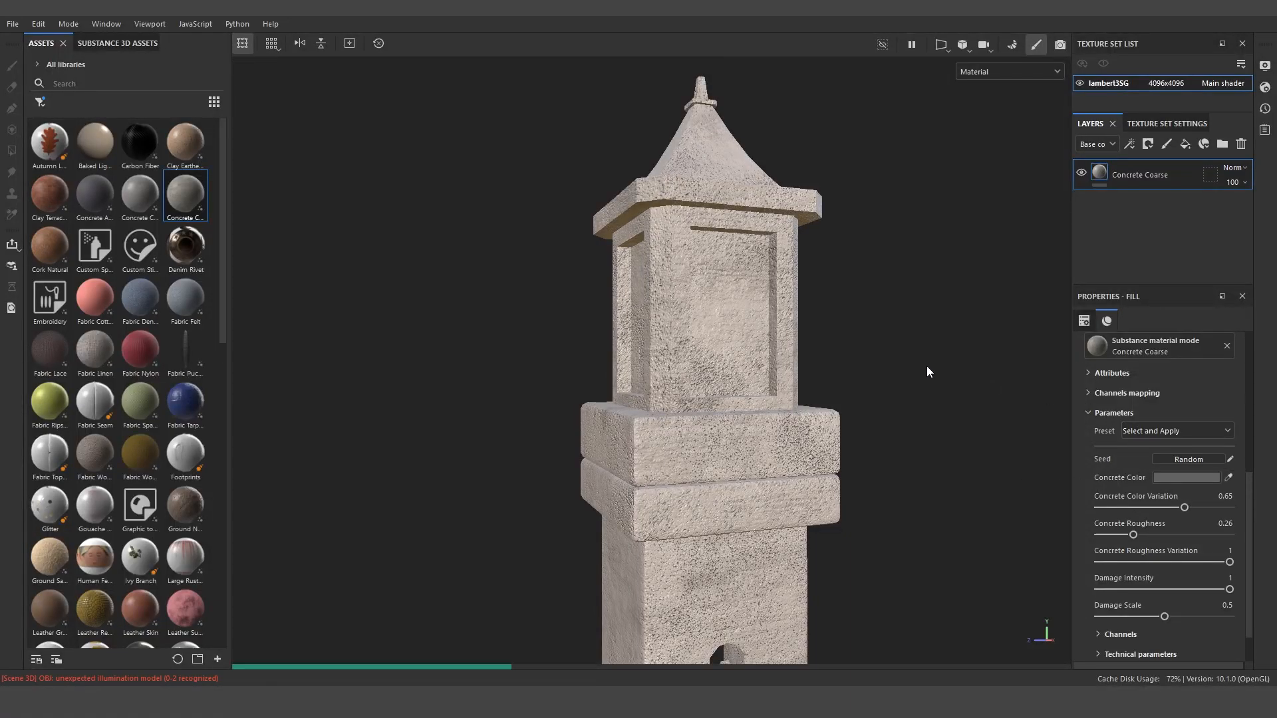
mouse_move(923, 364)
alt+mouse_down()
mouse_move(897, 380)
mouse_move(932, 374)
alt+mouse_up()
scroll(731, 320, up, 5)
alt+middle_drag(804, 325, 757, 402)
scroll(756, 402, down, 2)
alt+middle_drag(698, 330, 717, 293)
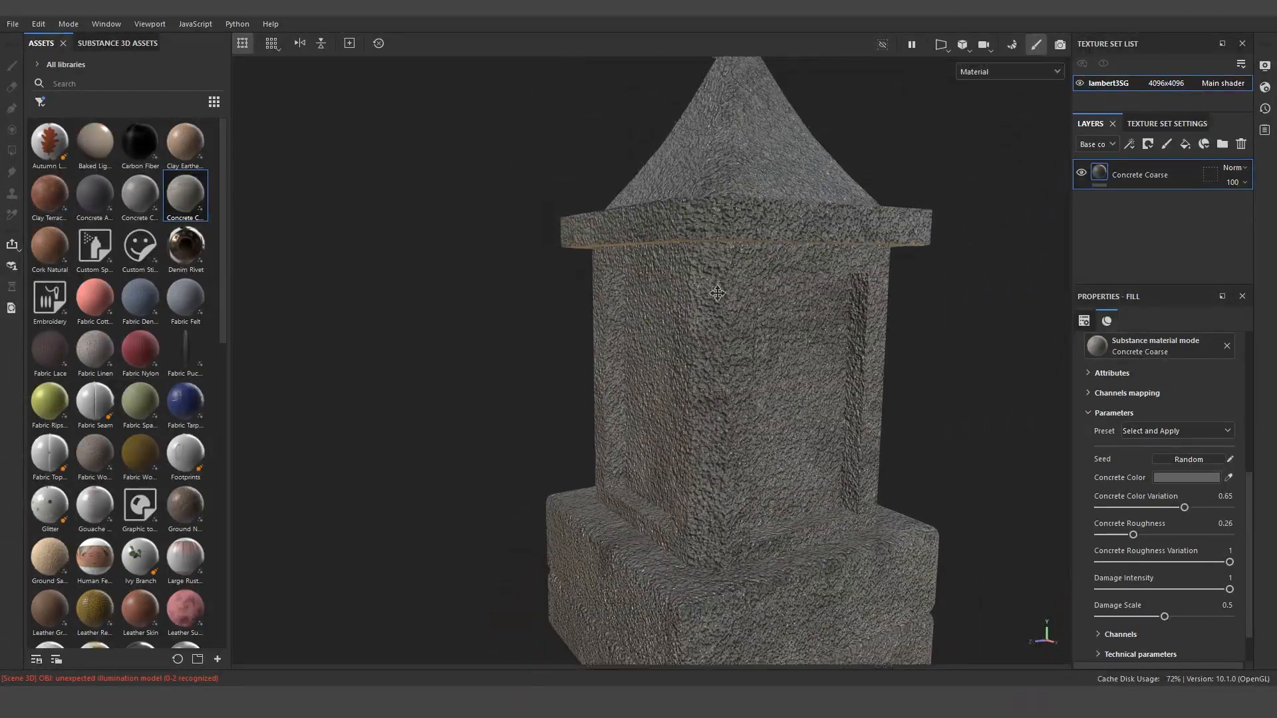
alt+drag(717, 293, 790, 336)
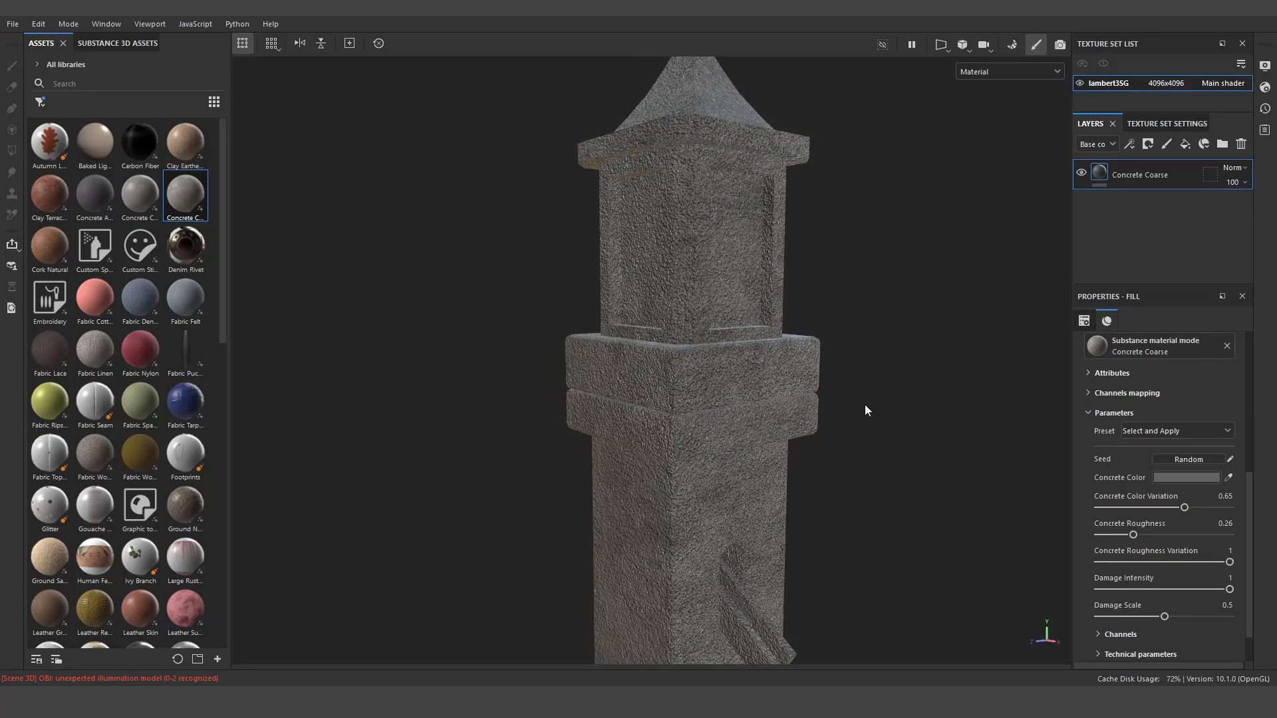
- Apply the Cracked Coarse Concrete preset to the material again and view the whole tower
click(1142, 430)
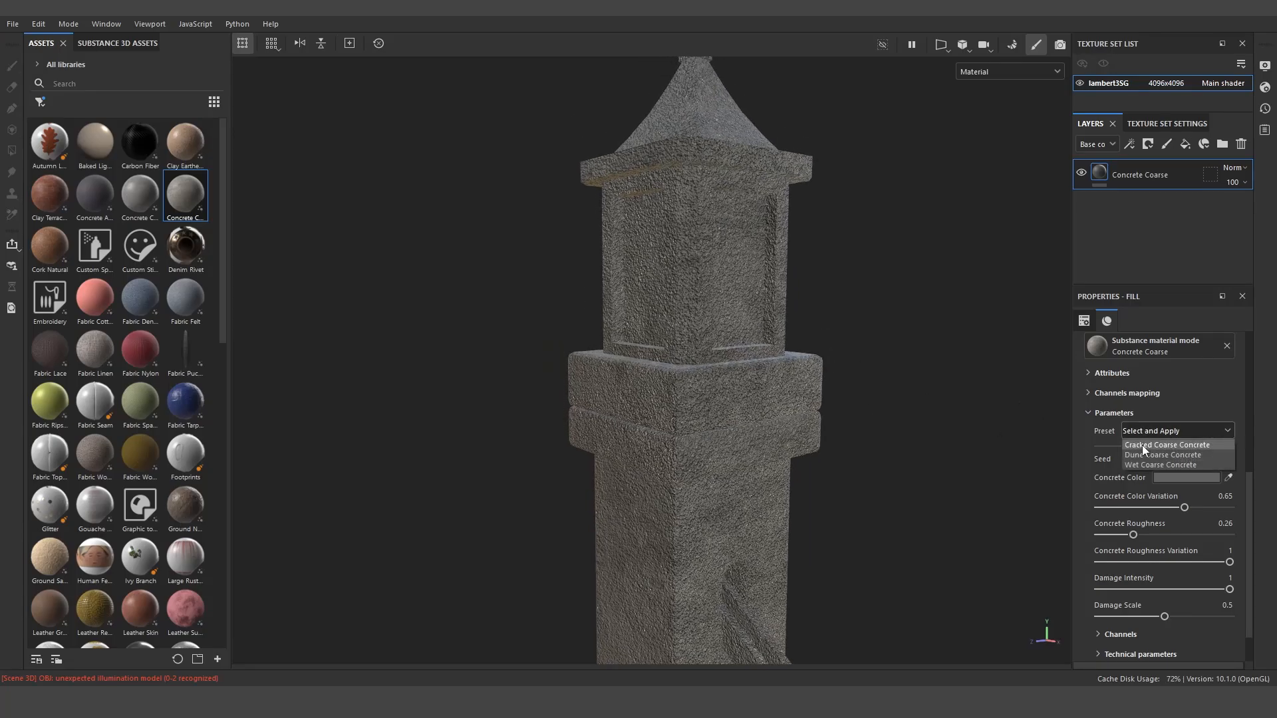
click(1142, 445)
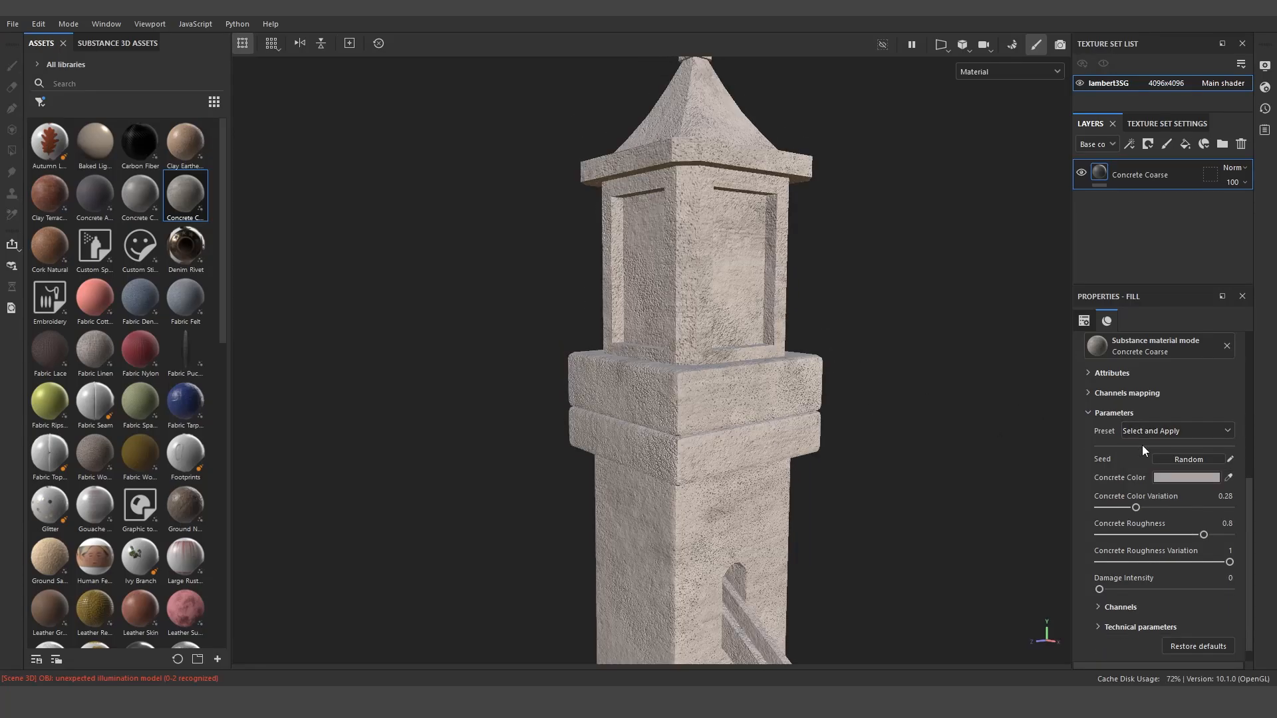
alt+drag(919, 320, 888, 354)
scroll(881, 357, down, 5)
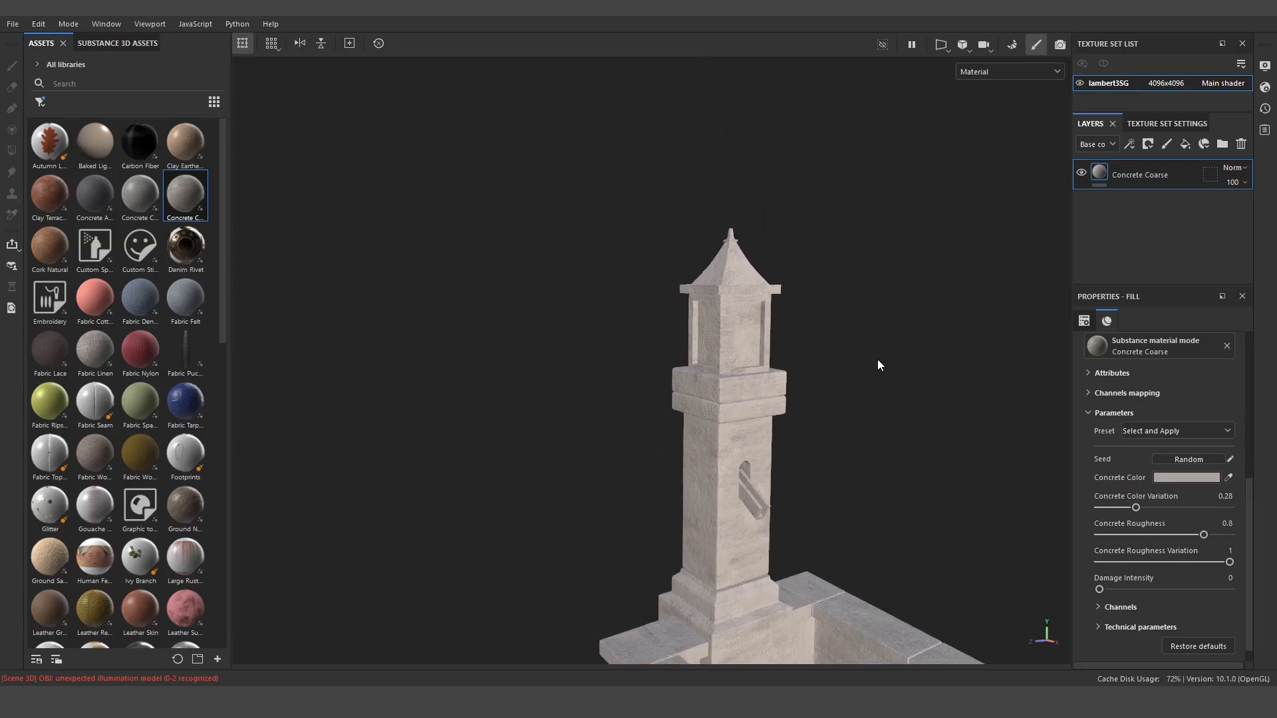
- Inspect the concrete on the upper tower and randomize the material's seed
alt+middle_drag(888, 381, 870, 254)
scroll(829, 315, up, 5)
alt+middle_drag(803, 281, 891, 337)
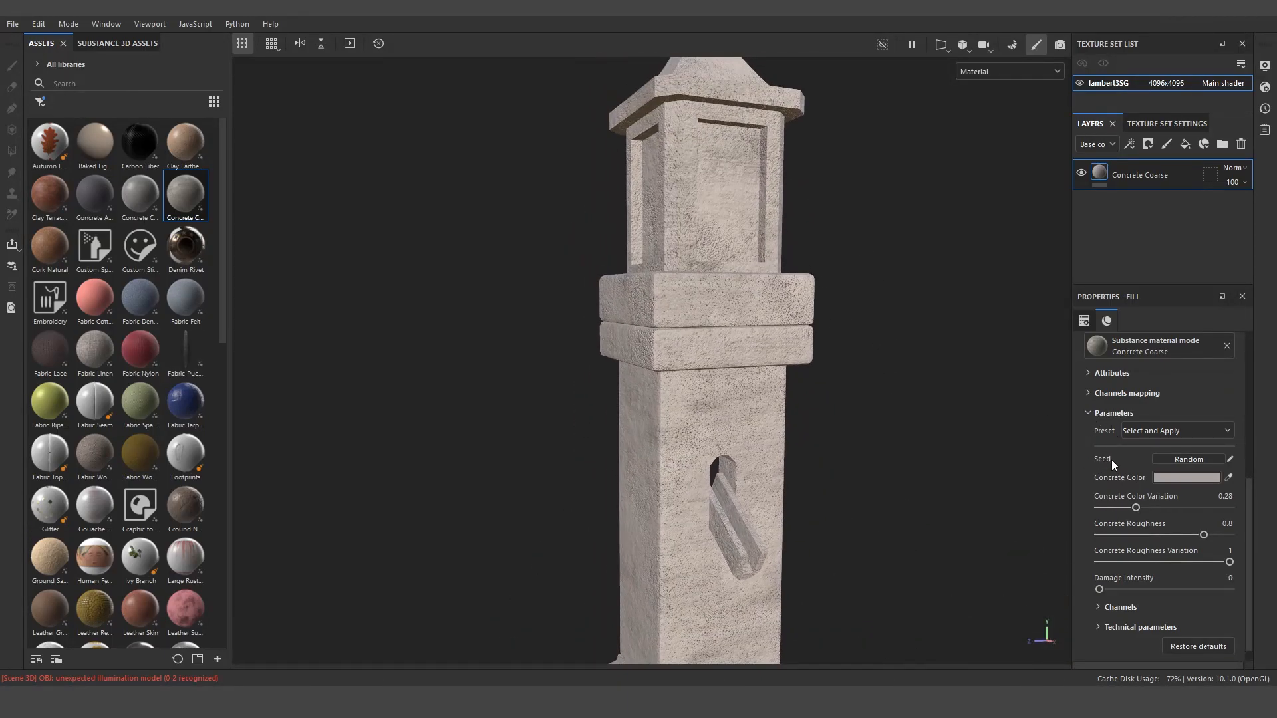
scroll(813, 455, up, 5)
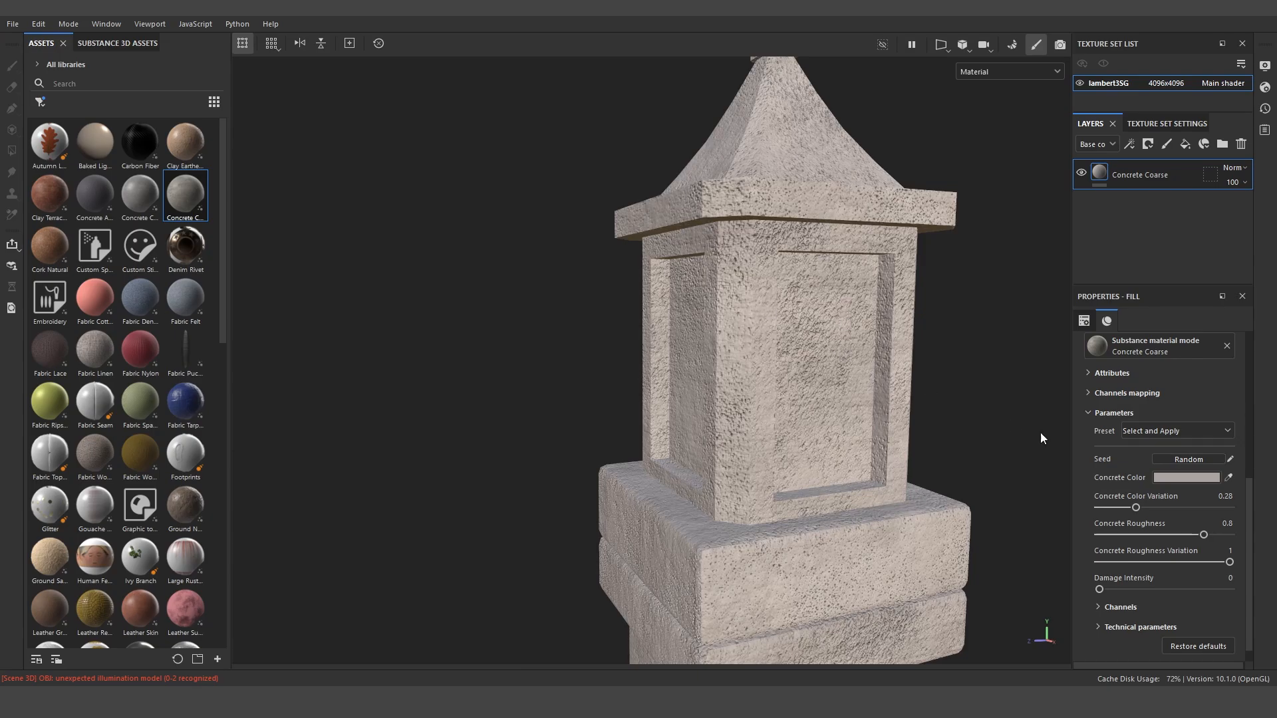
click(1176, 459)
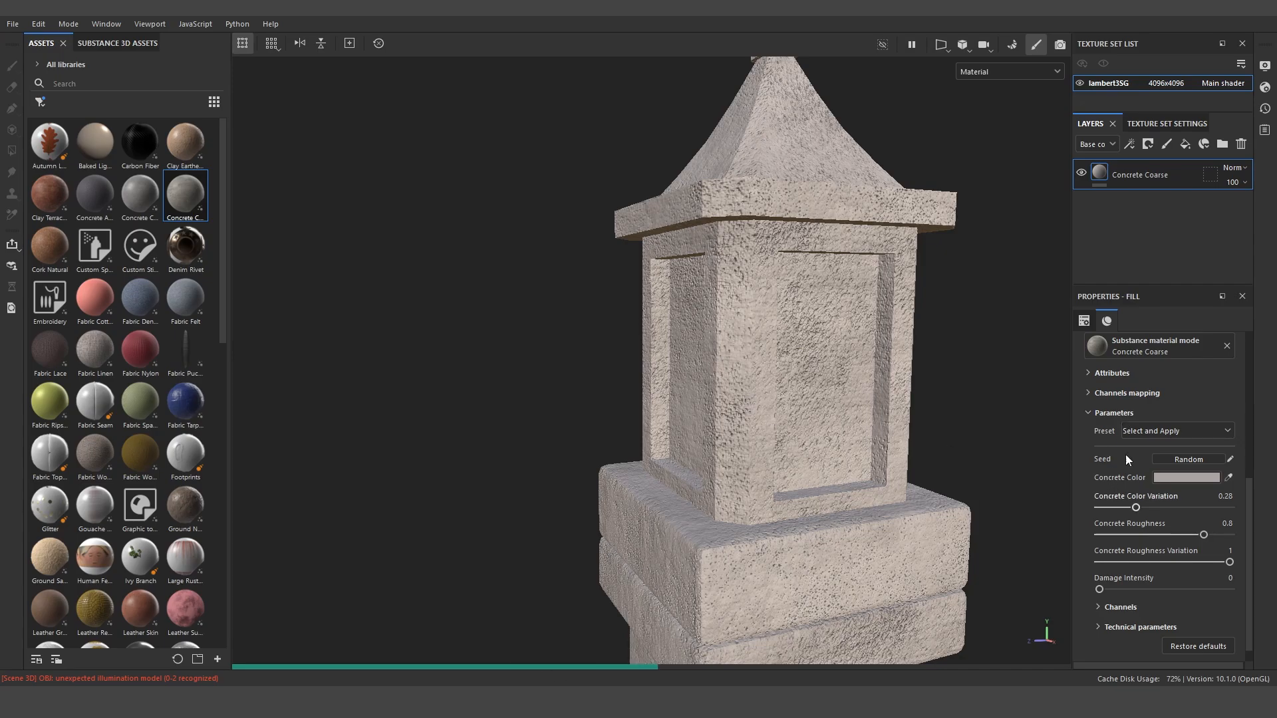
- Set the texture set size to 1024 and return to the layer stack
click(1145, 124)
click(1161, 258)
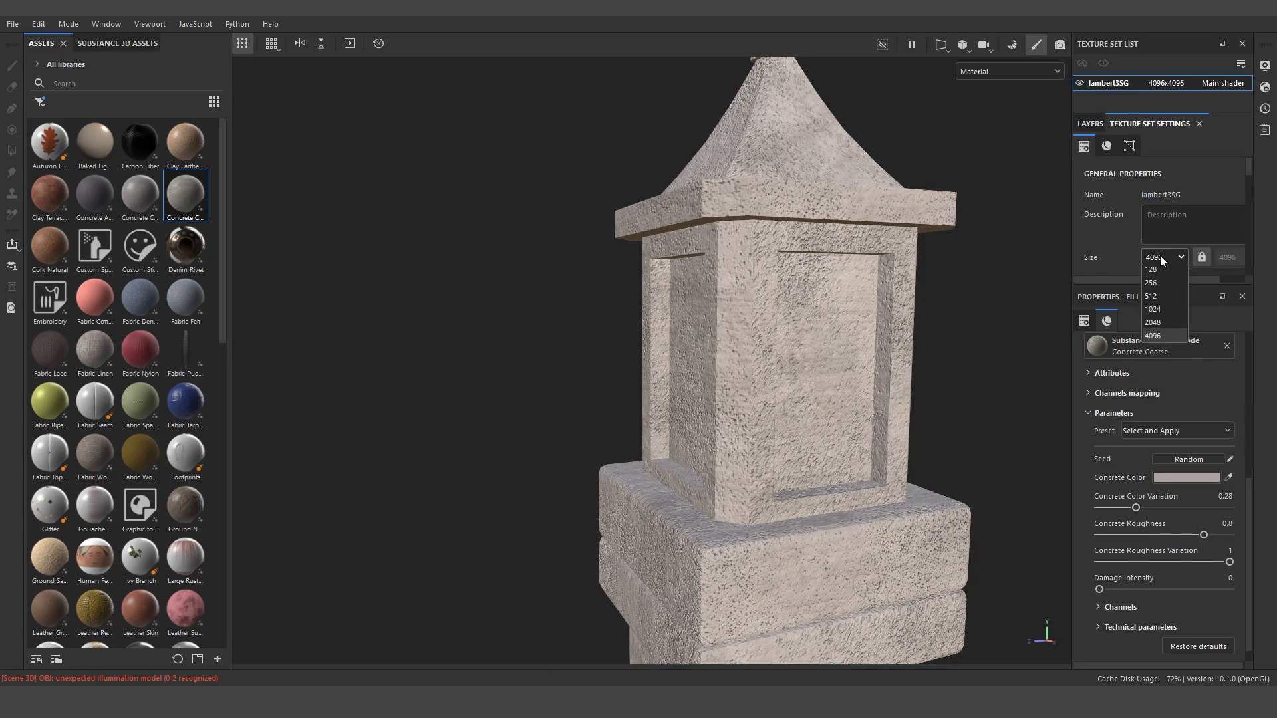
click(1153, 315)
click(1088, 124)
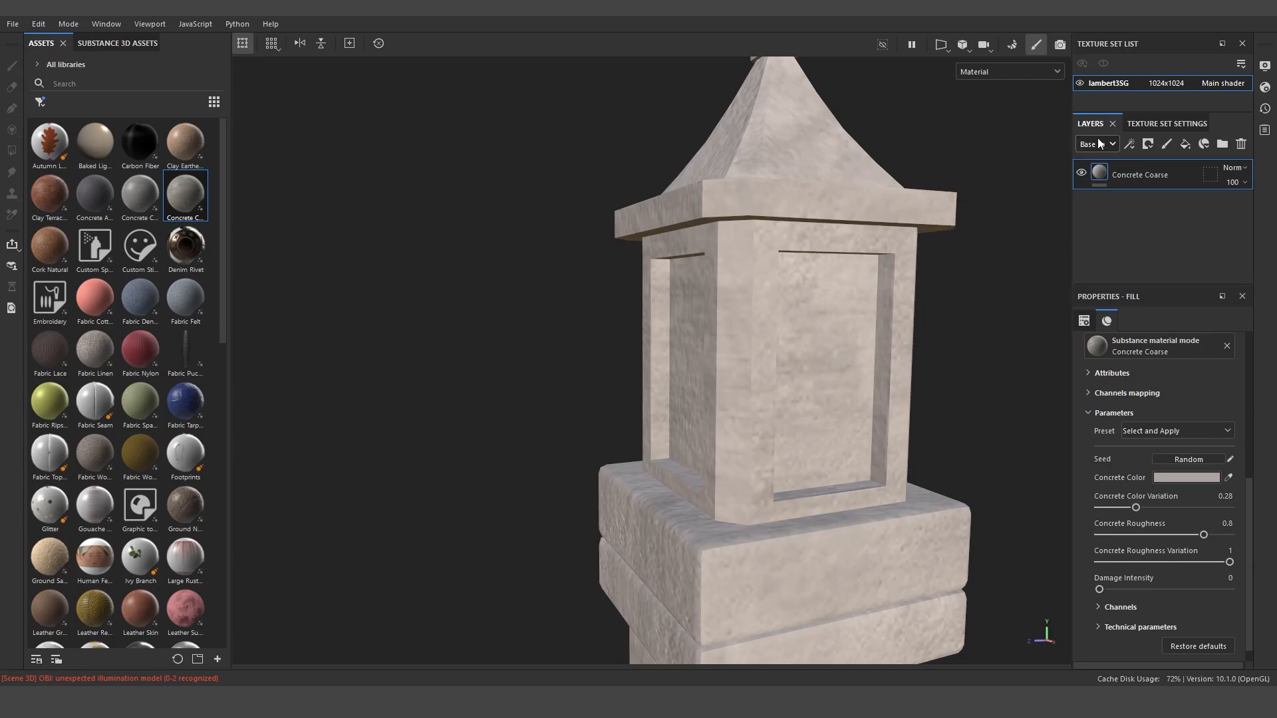
- Set the texture set size to 2048 and go back to the layer stack
click(1140, 125)
click(1159, 257)
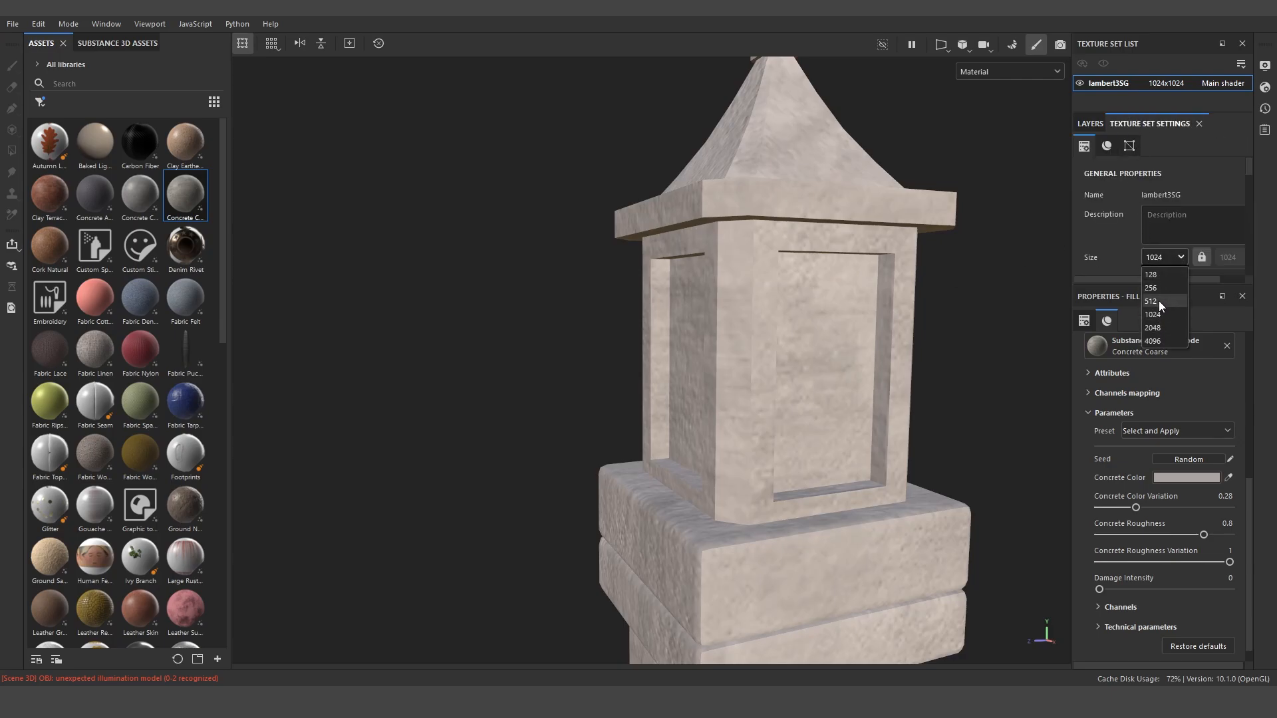
click(1155, 327)
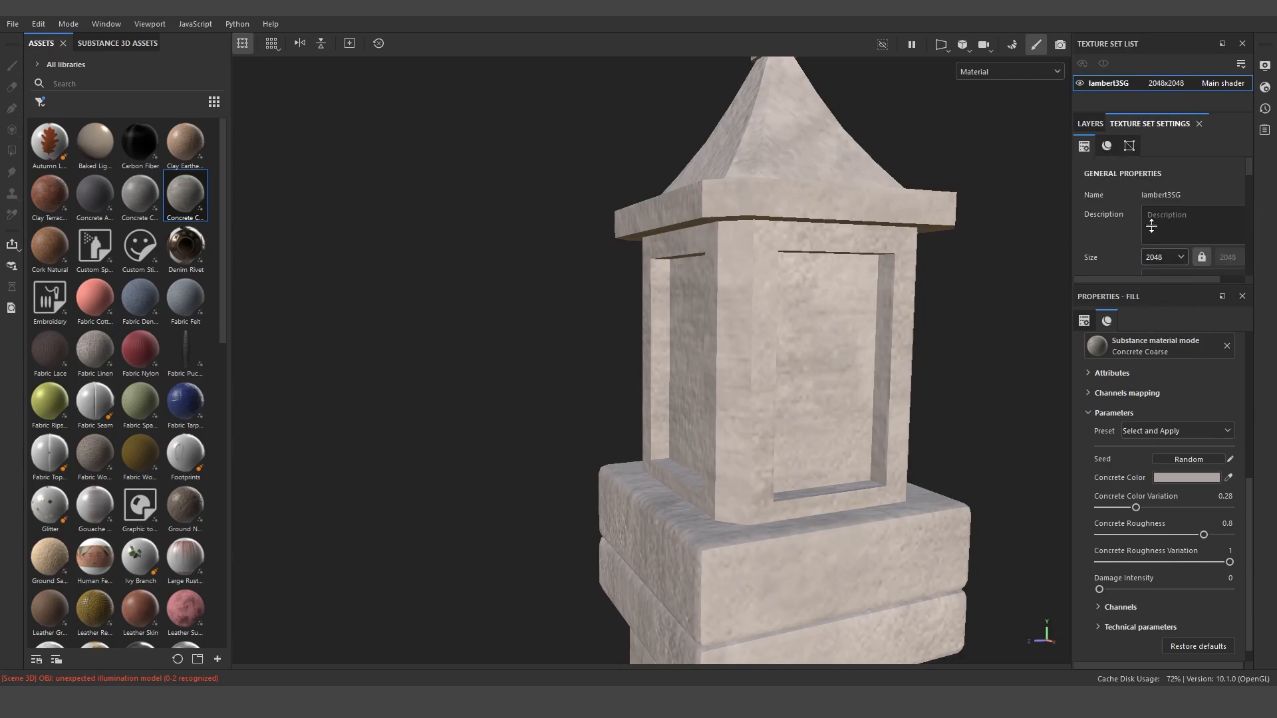
click(1094, 120)
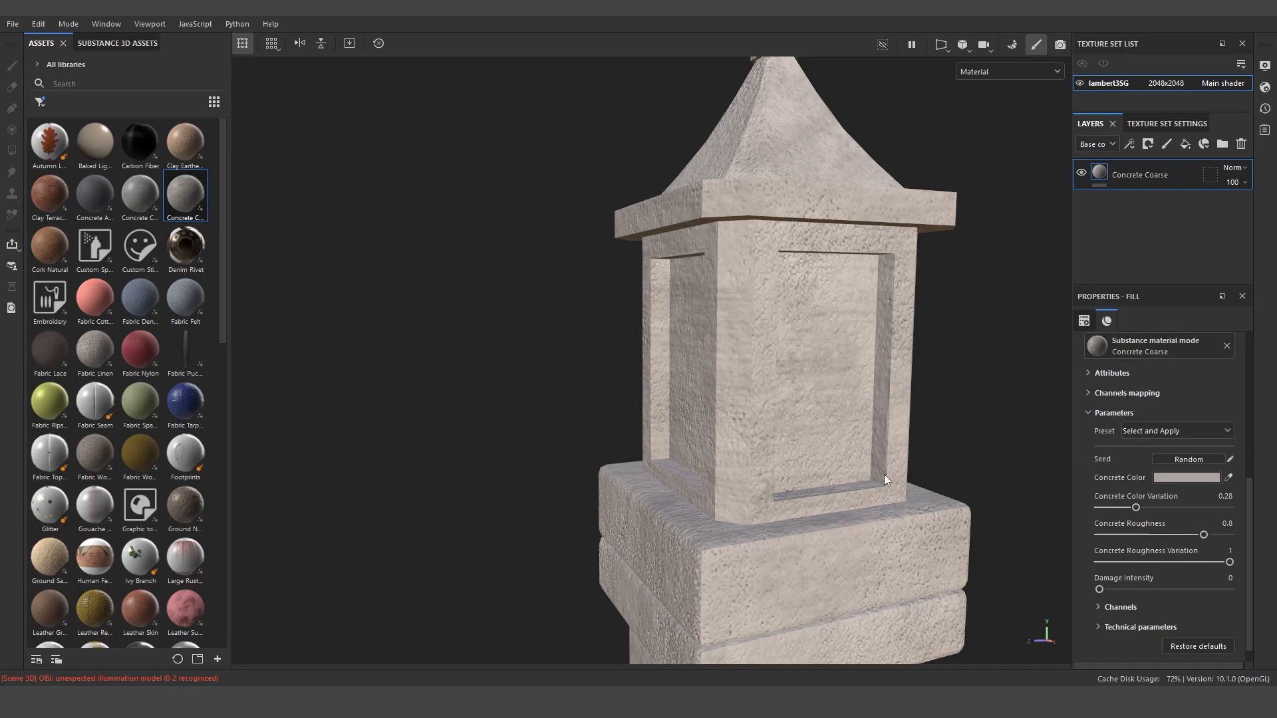
- Check the tower from farther away and darken the concrete color to grey 5B5B5B
scroll(835, 517, down, 5)
mouse_move(875, 399)
alt+mouse_down()
mouse_move(752, 385)
mouse_move(880, 385)
alt+mouse_up()
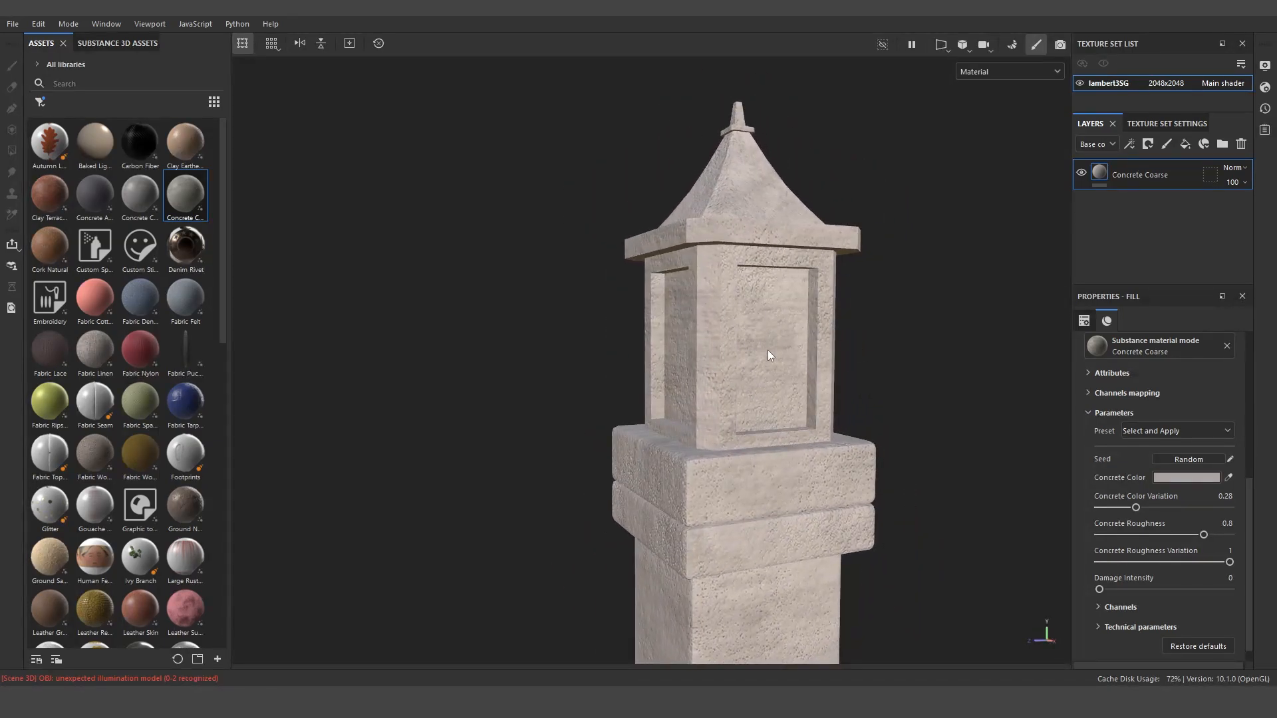
scroll(767, 350, down, 3)
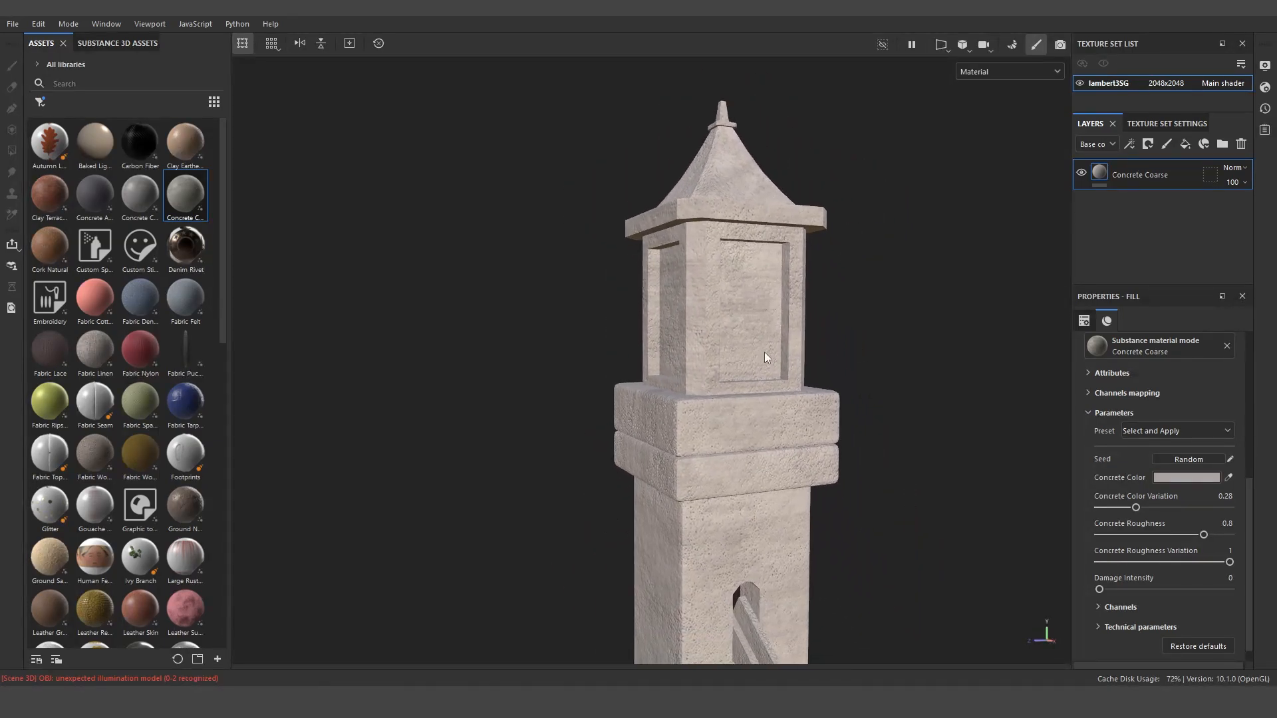
click(1189, 478)
mouse_move(1016, 548)
mouse_down()
mouse_move(1013, 571)
mouse_move(1045, 569)
mouse_move(1005, 570)
mouse_move(999, 554)
mouse_move(1006, 561)
mouse_up()
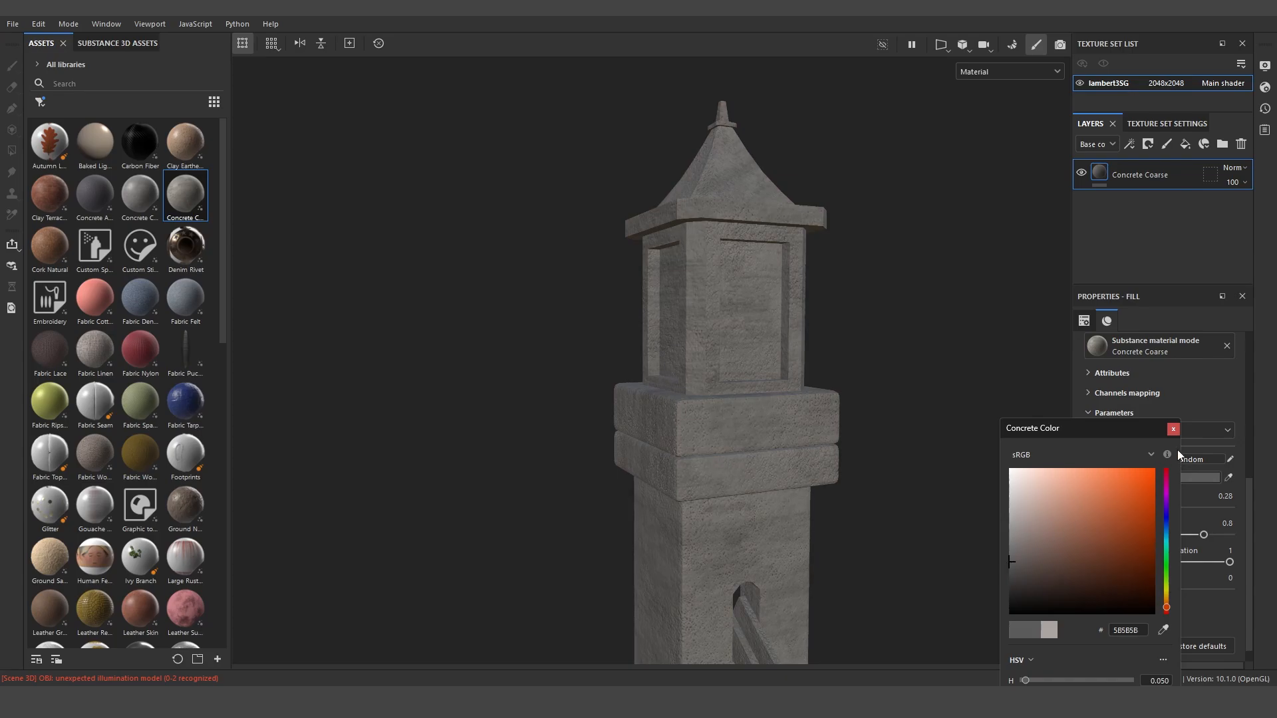
click(1172, 429)
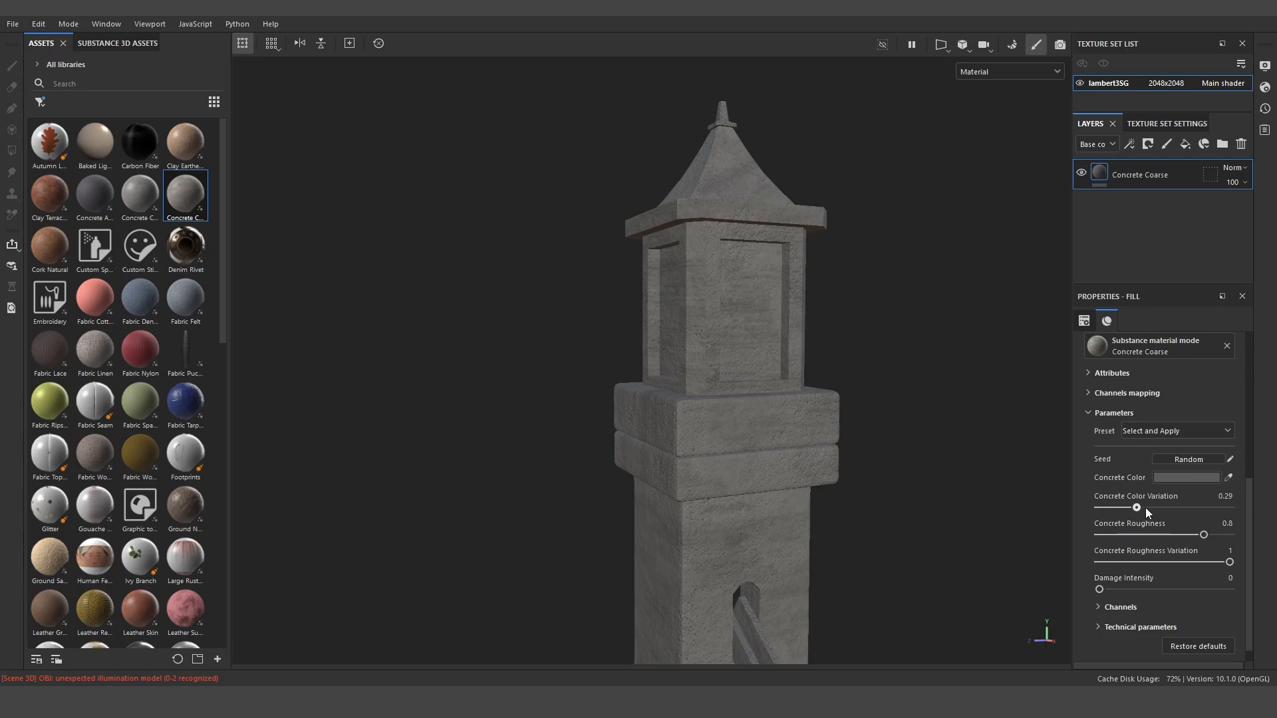
- Set the Concrete Color Variation to 0.74 and the Concrete Roughness Variation to 0.96, keeping Damage Intensity at 0
drag(1145, 508, 1195, 511)
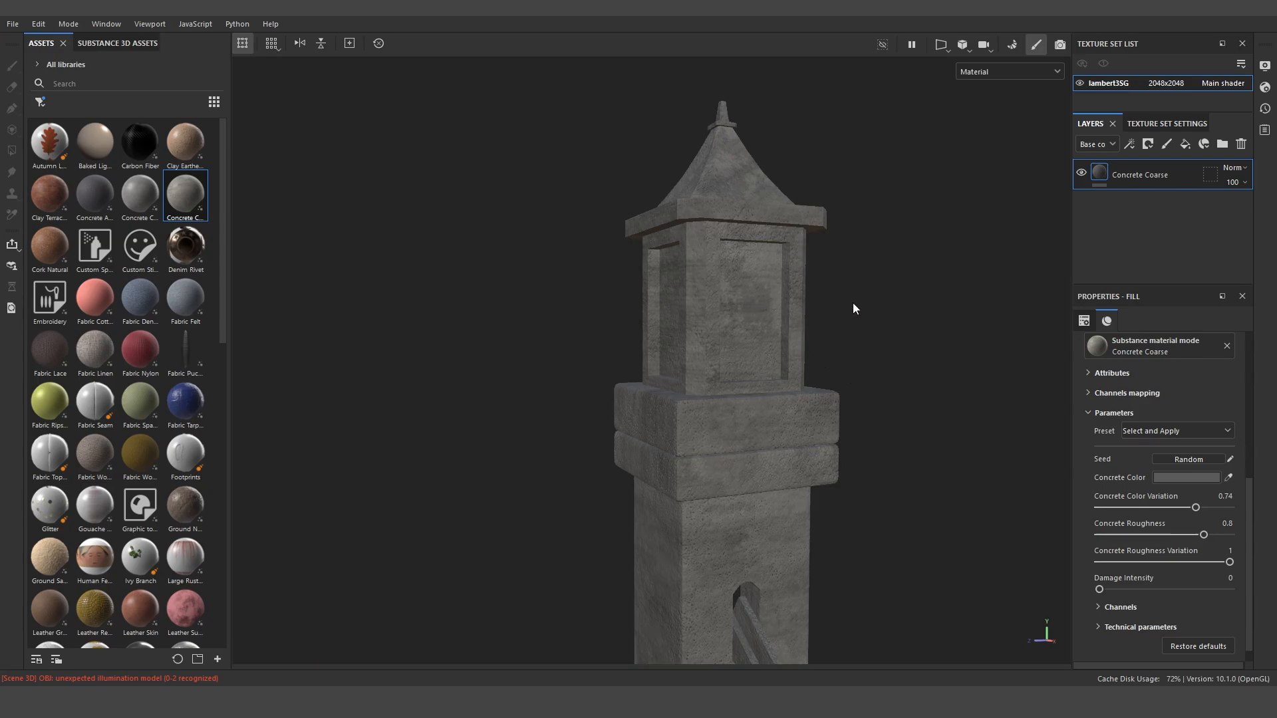
scroll(756, 306, up, 5)
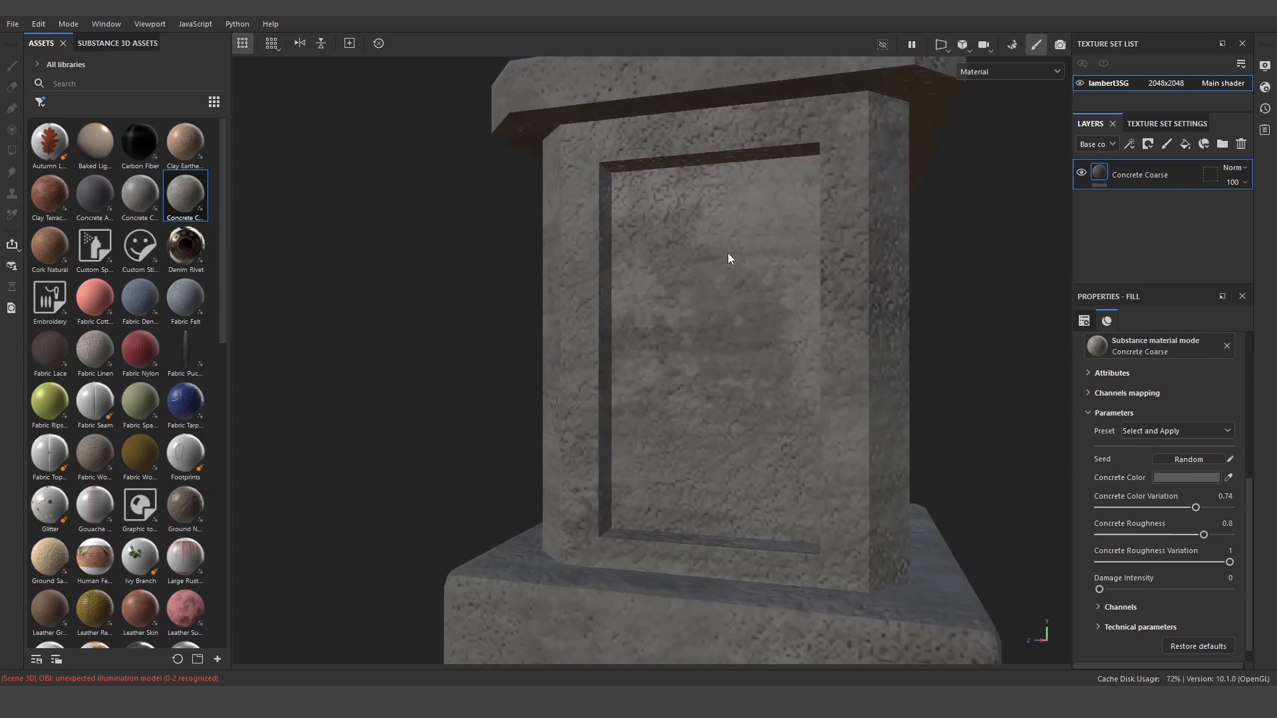
scroll(727, 431, down, 4)
alt+drag(795, 425, 909, 433)
scroll(908, 433, up, 4)
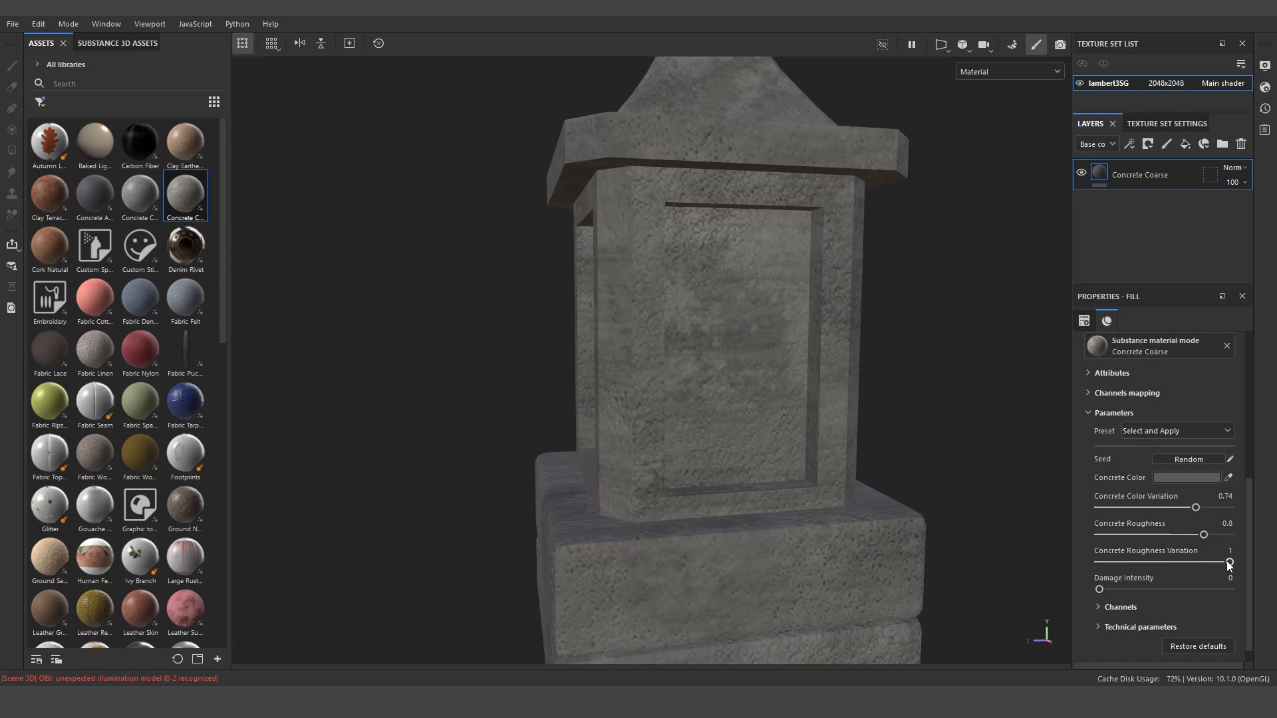
mouse_move(1227, 562)
mouse_down()
mouse_move(1190, 563)
mouse_move(1236, 563)
mouse_up()
drag(1102, 588, 1075, 593)
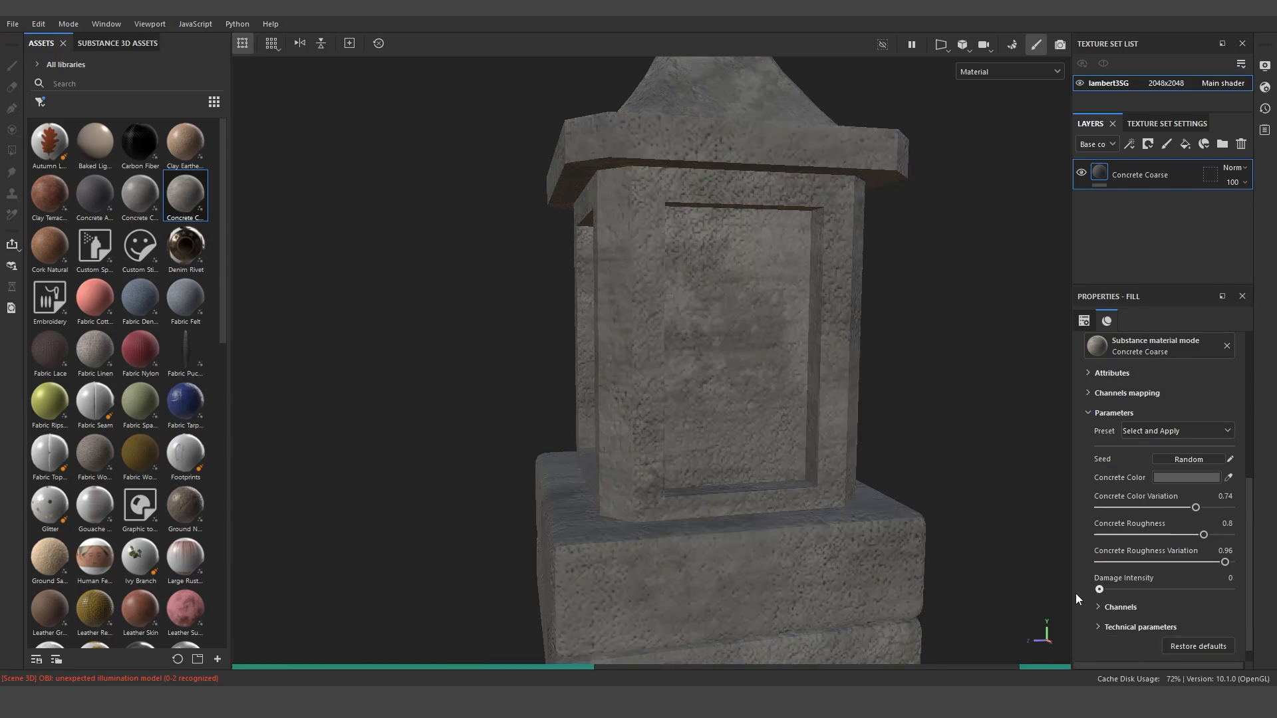
- In the material's channel options, test the Base Color output and enable Specular and Glossiness
scroll(1076, 590, down, 1)
click(1095, 590)
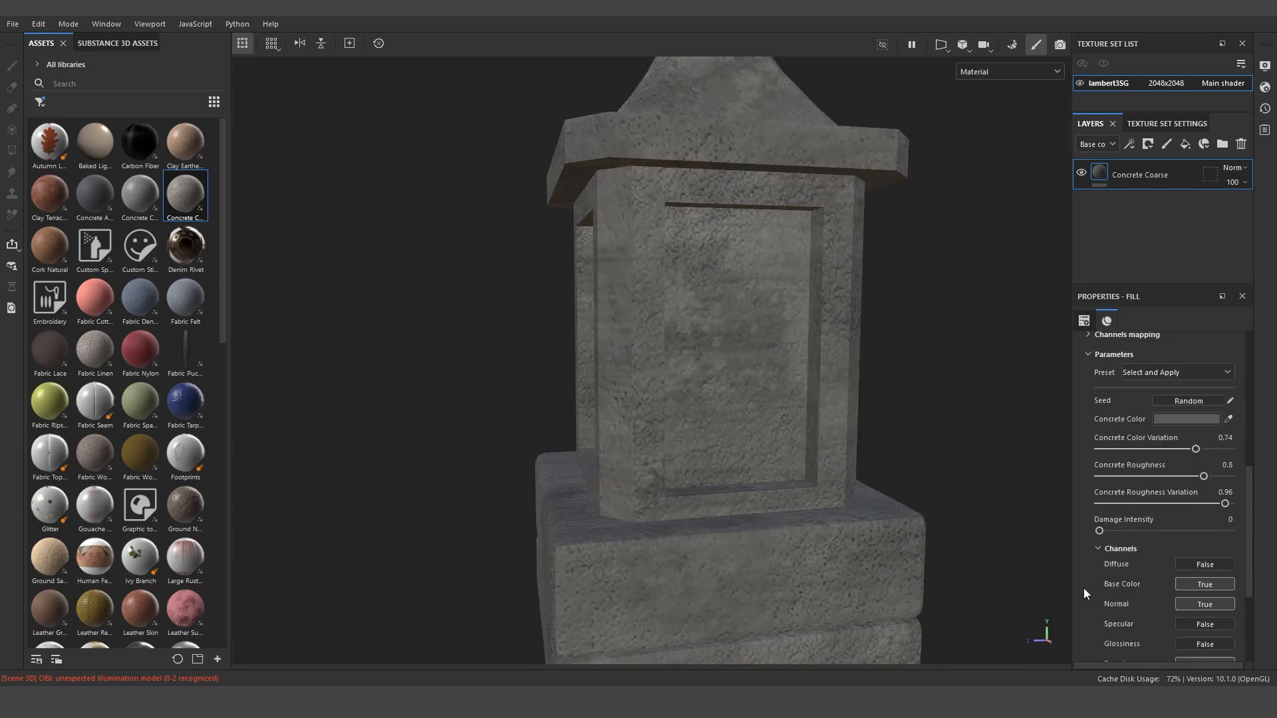
scroll(1083, 588, down, 2)
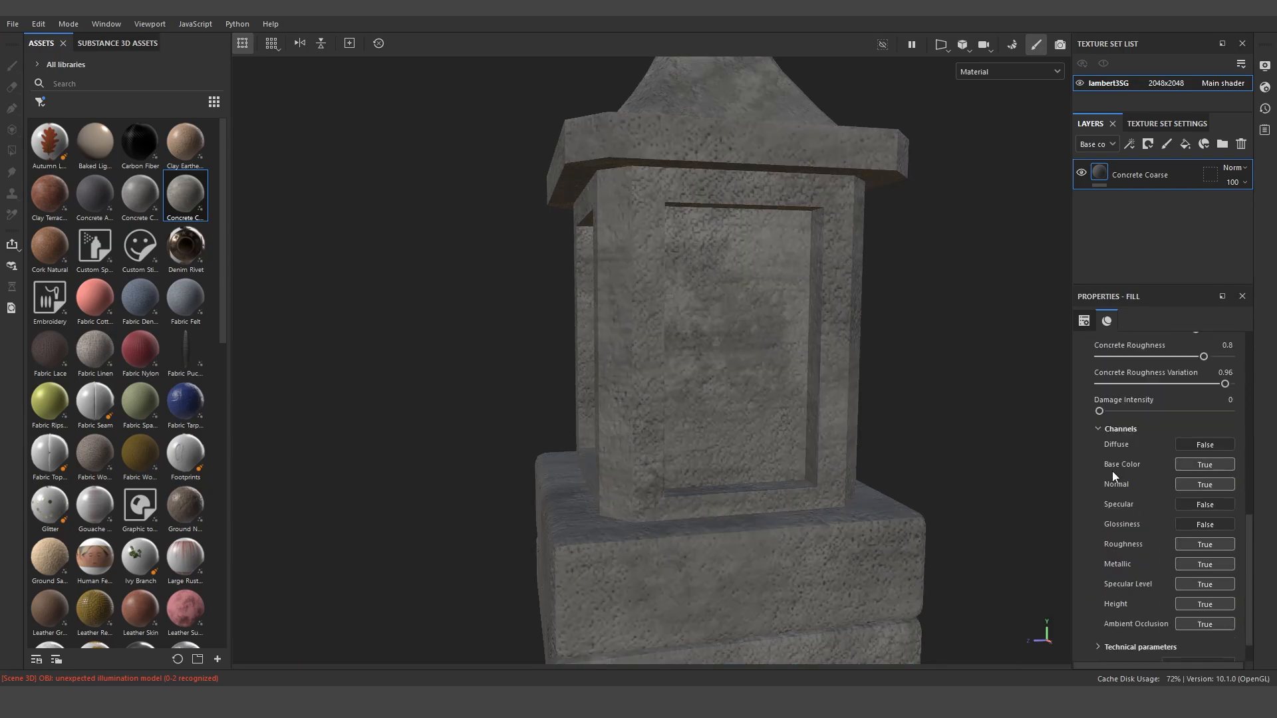
click(1203, 465)
scroll(784, 314, down, 6)
scroll(828, 393, up, 4)
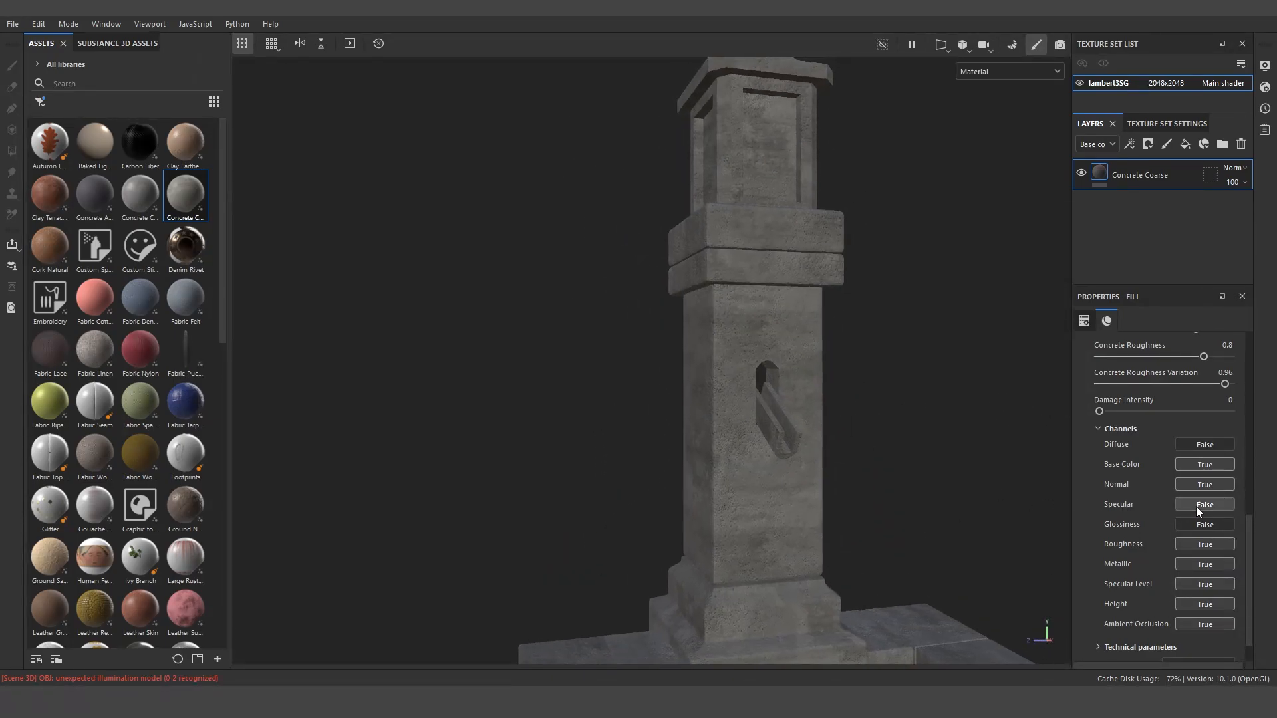
scroll(1160, 519, up, 4)
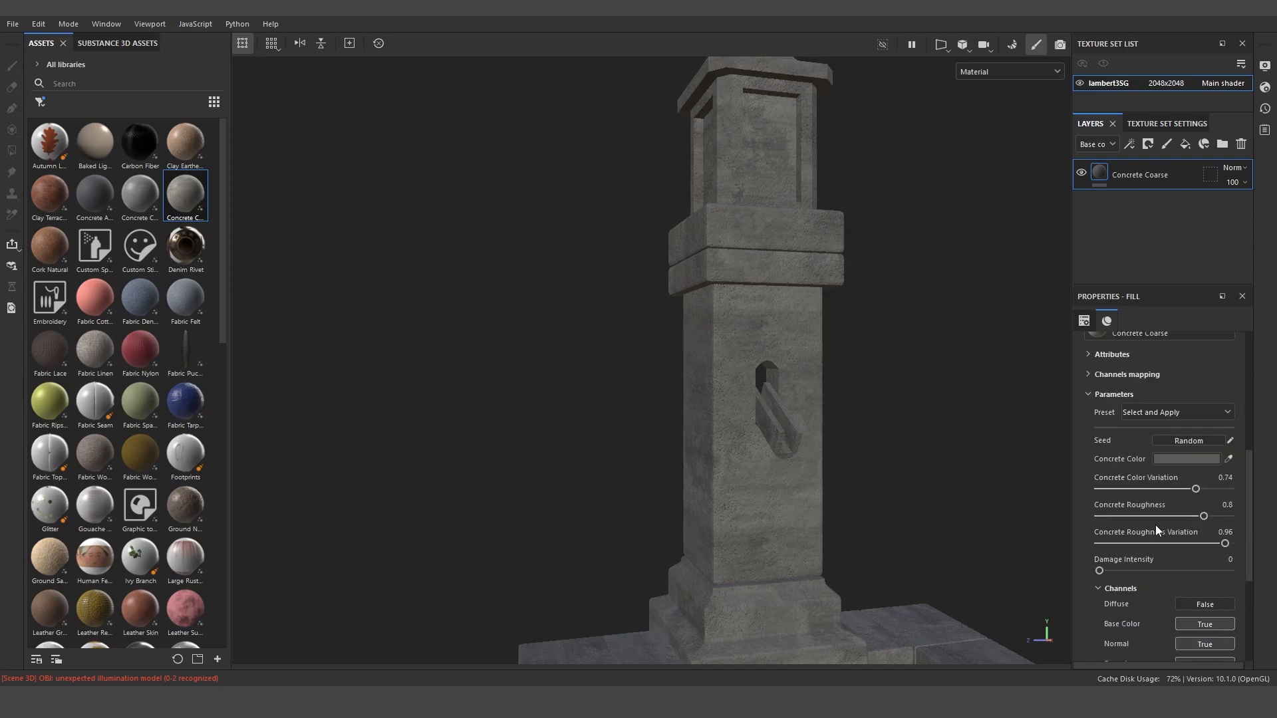
scroll(1141, 591, down, 5)
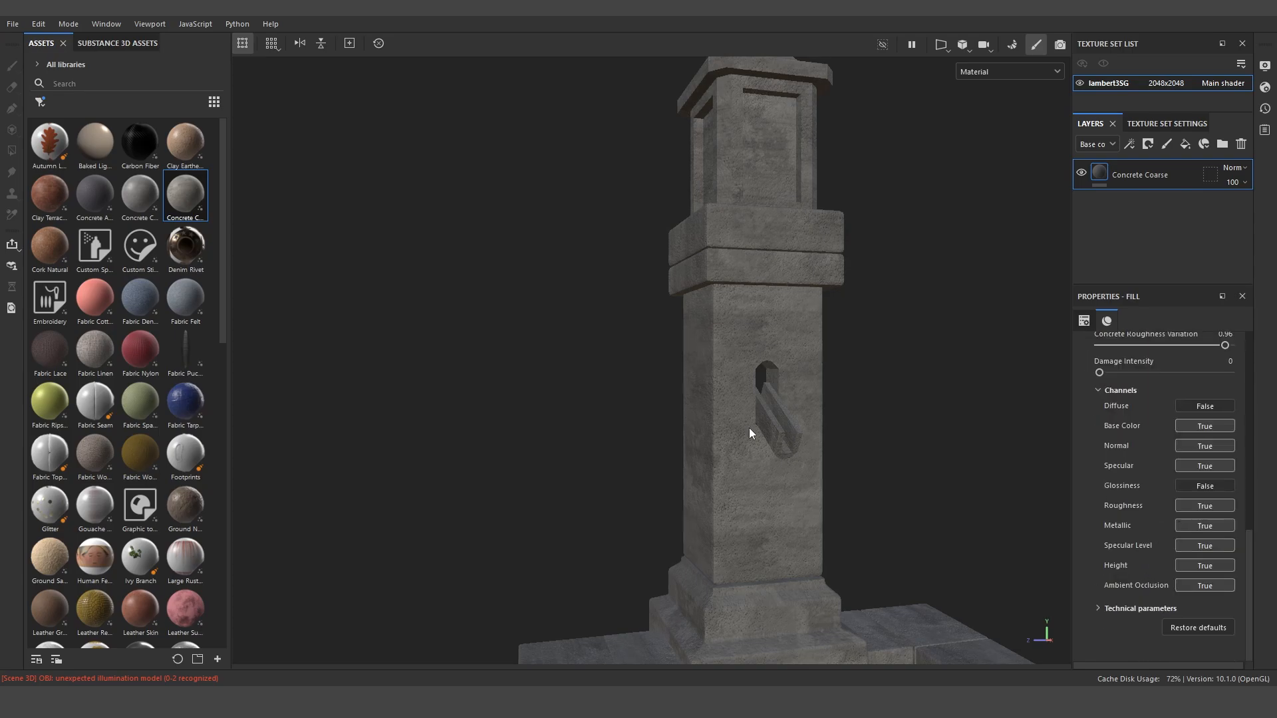
click(1195, 484)
- In the technical parameters, set Luminosity to 0.48, Contrast to -0.22, Hue Shift to 0.16 and Saturation to 0.35, and check the tower
click(1097, 609)
scroll(1094, 609, down, 4)
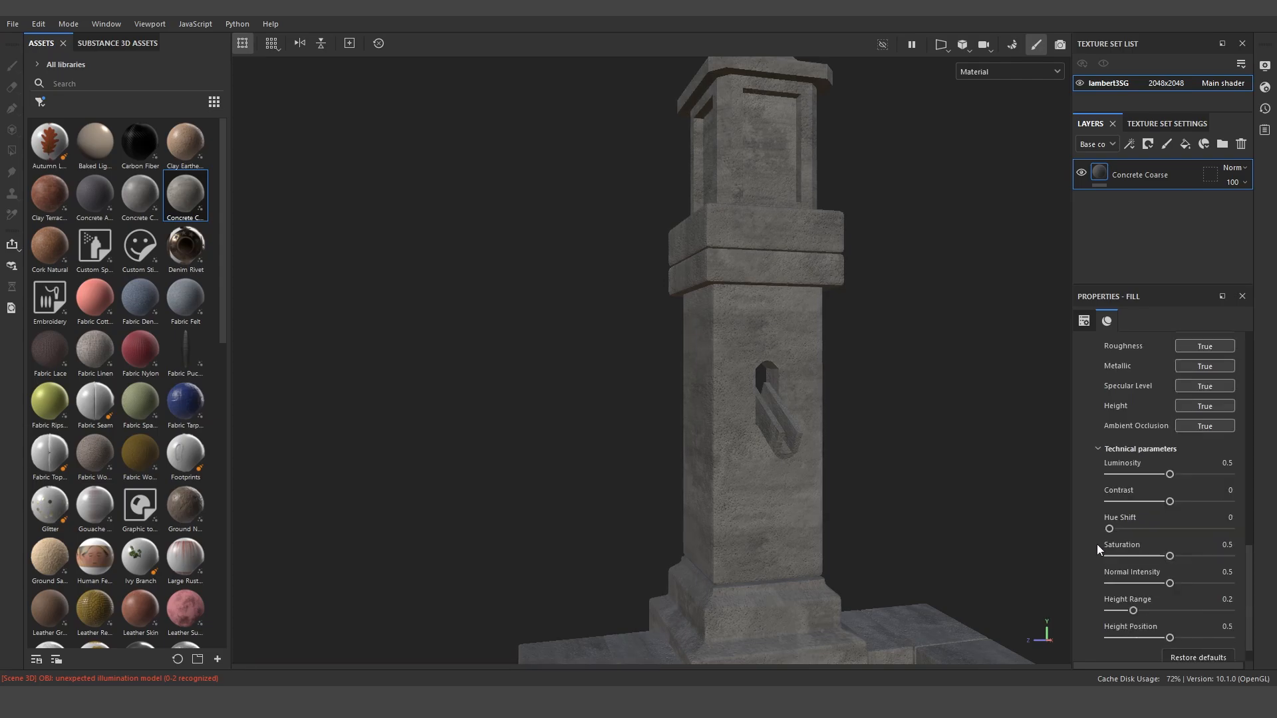
drag(1171, 473, 1151, 556)
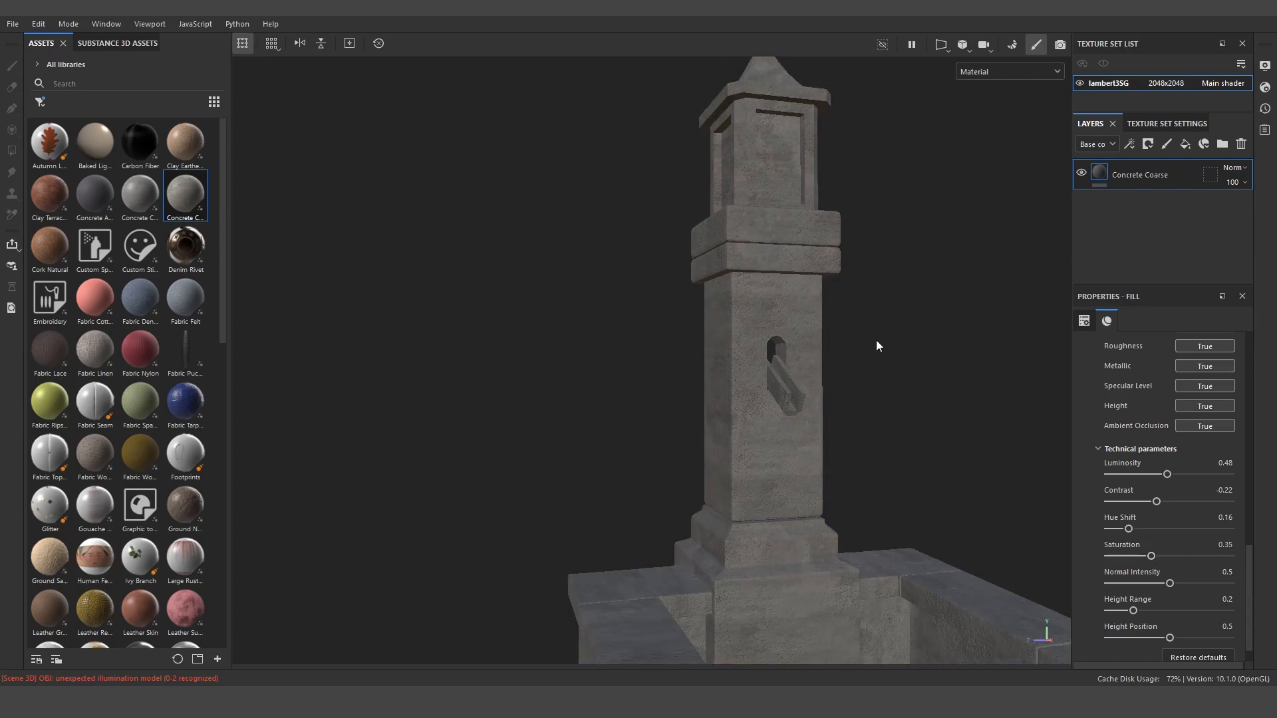
alt+right_drag(876, 345, 893, 429)
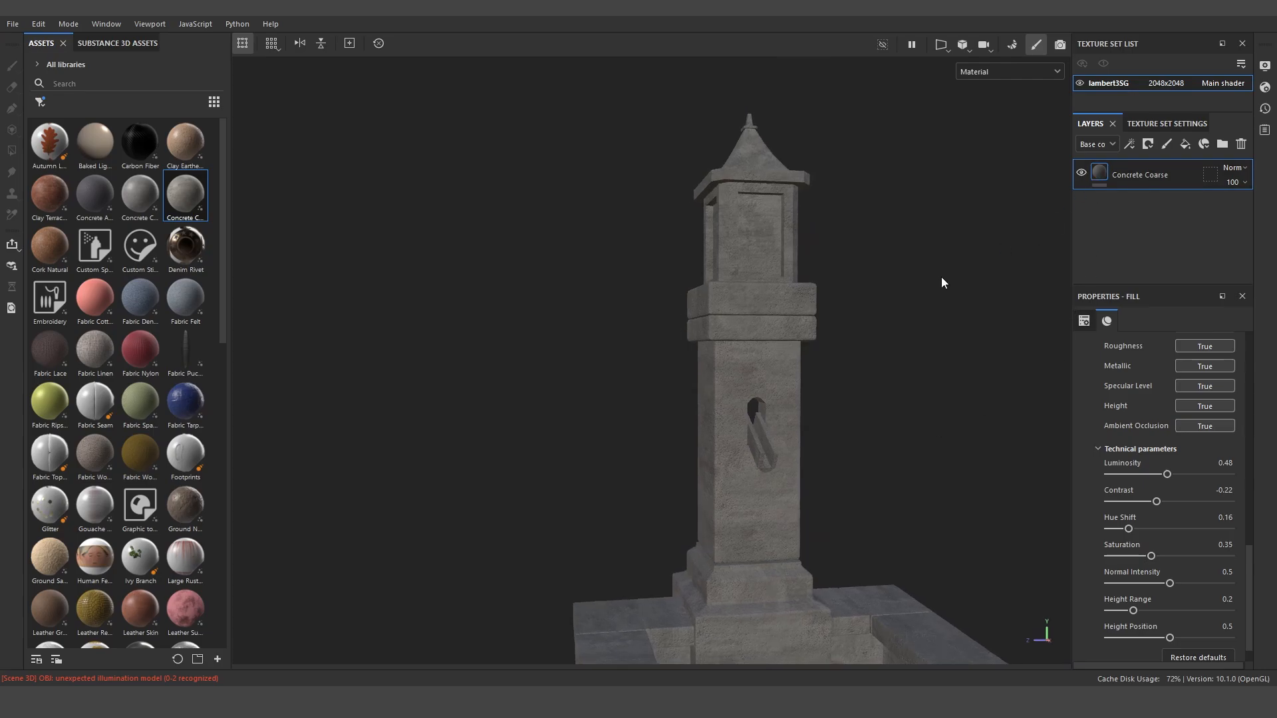
alt+right_drag(893, 429, 910, 306)
alt+drag(910, 306, 771, 345)
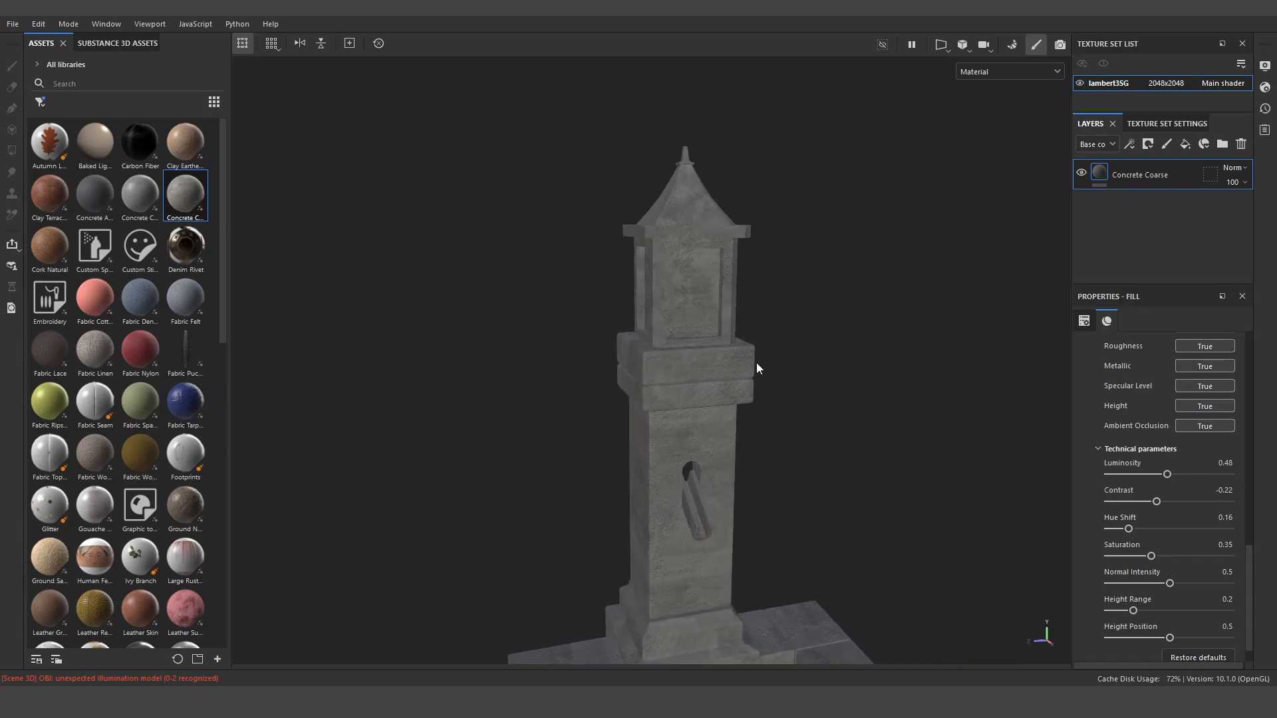
scroll(808, 292, up, 3)
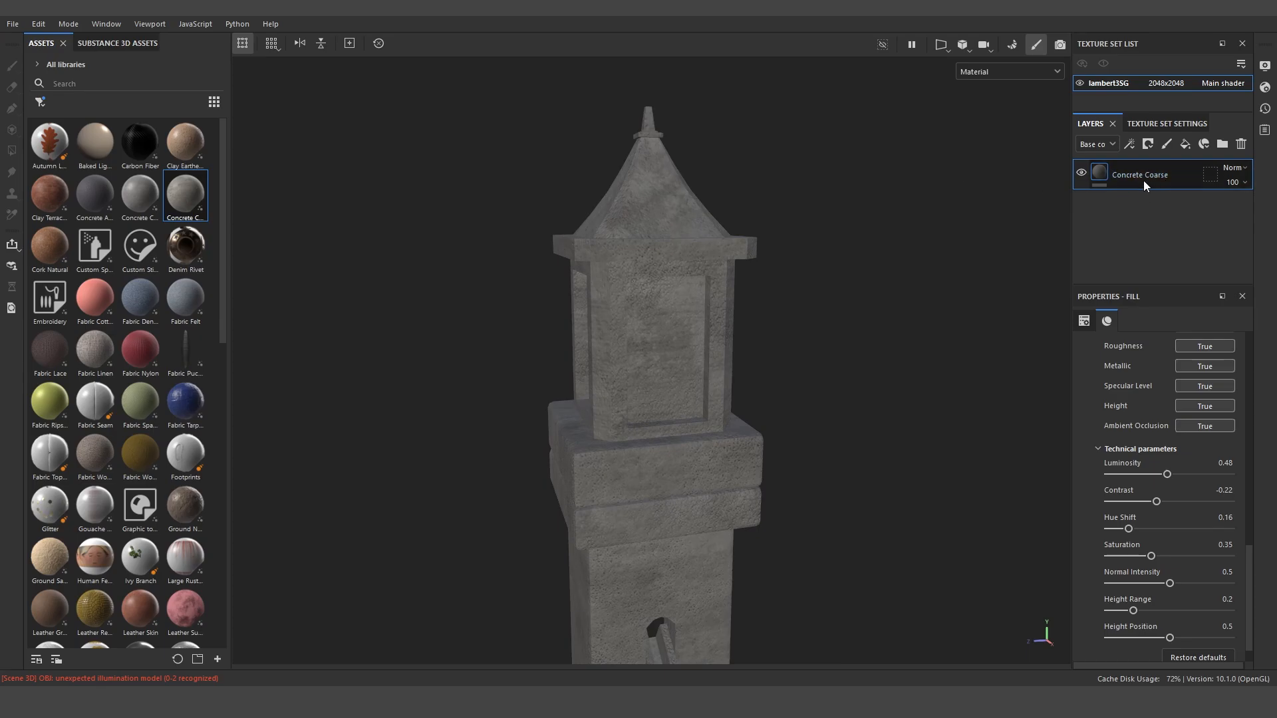
middle_drag(997, 226, 977, 188)
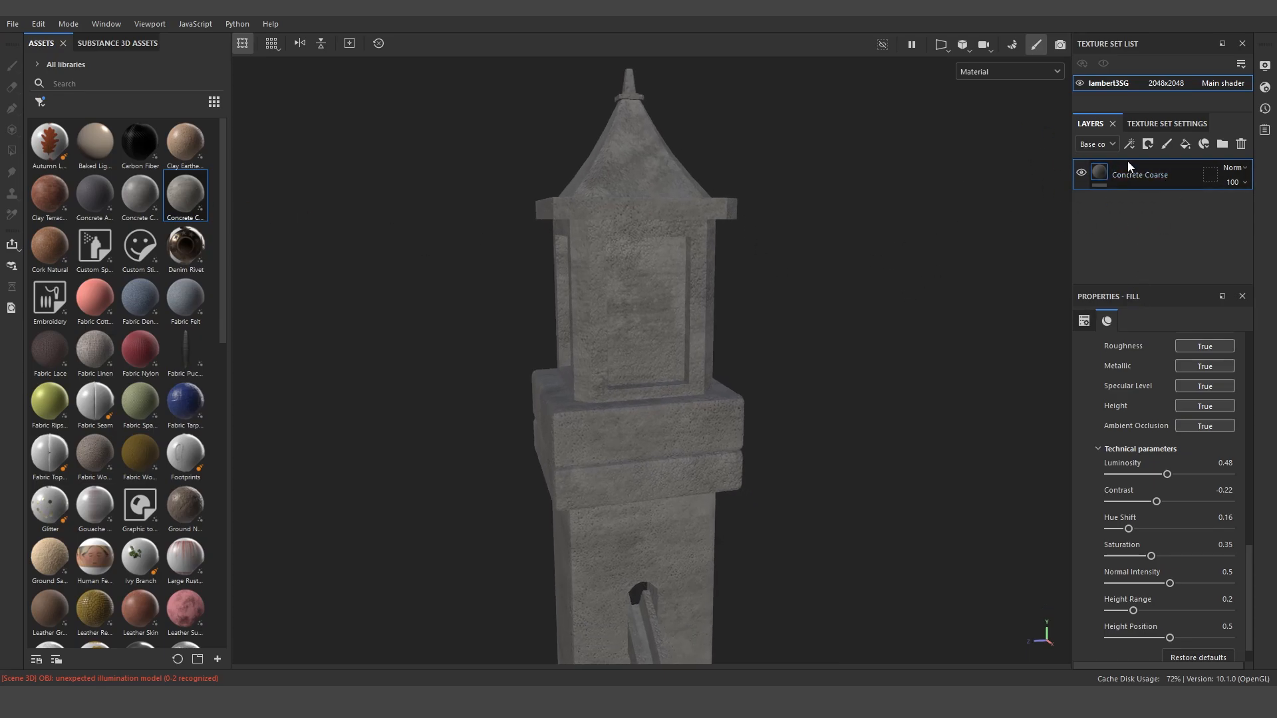
scroll(1123, 532, down, 1)
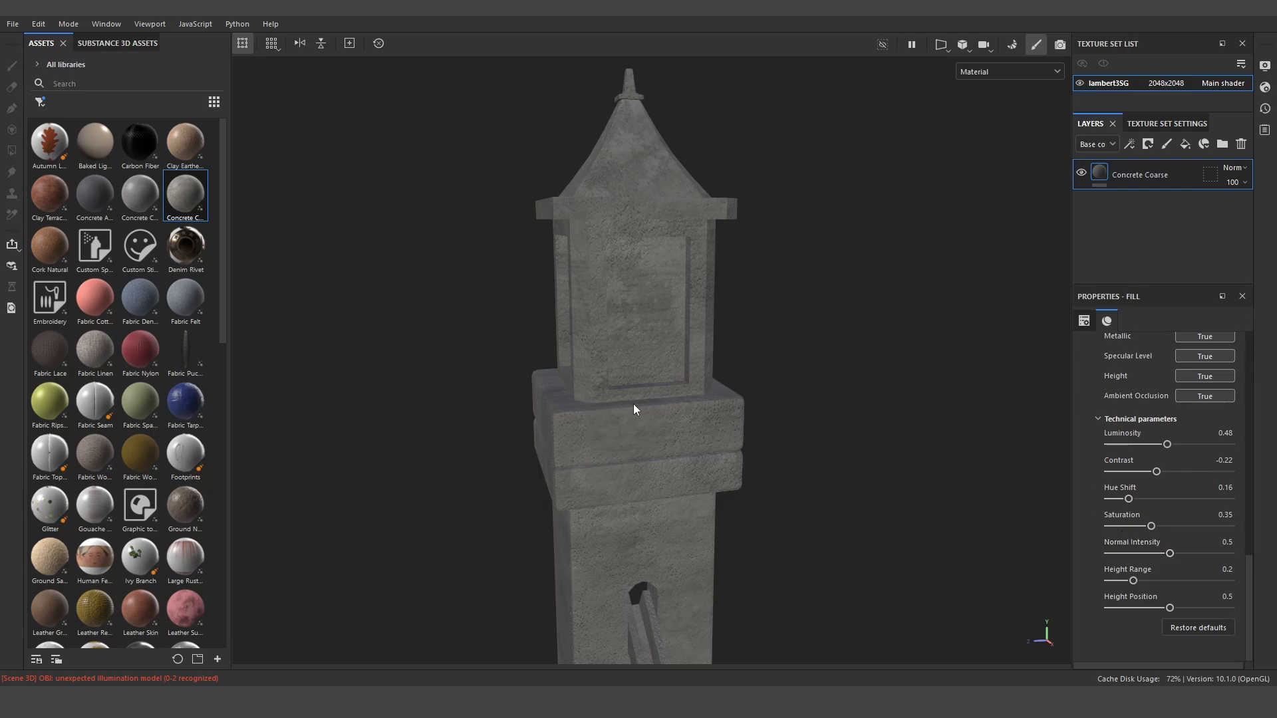
alt+drag(805, 356, 812, 371)
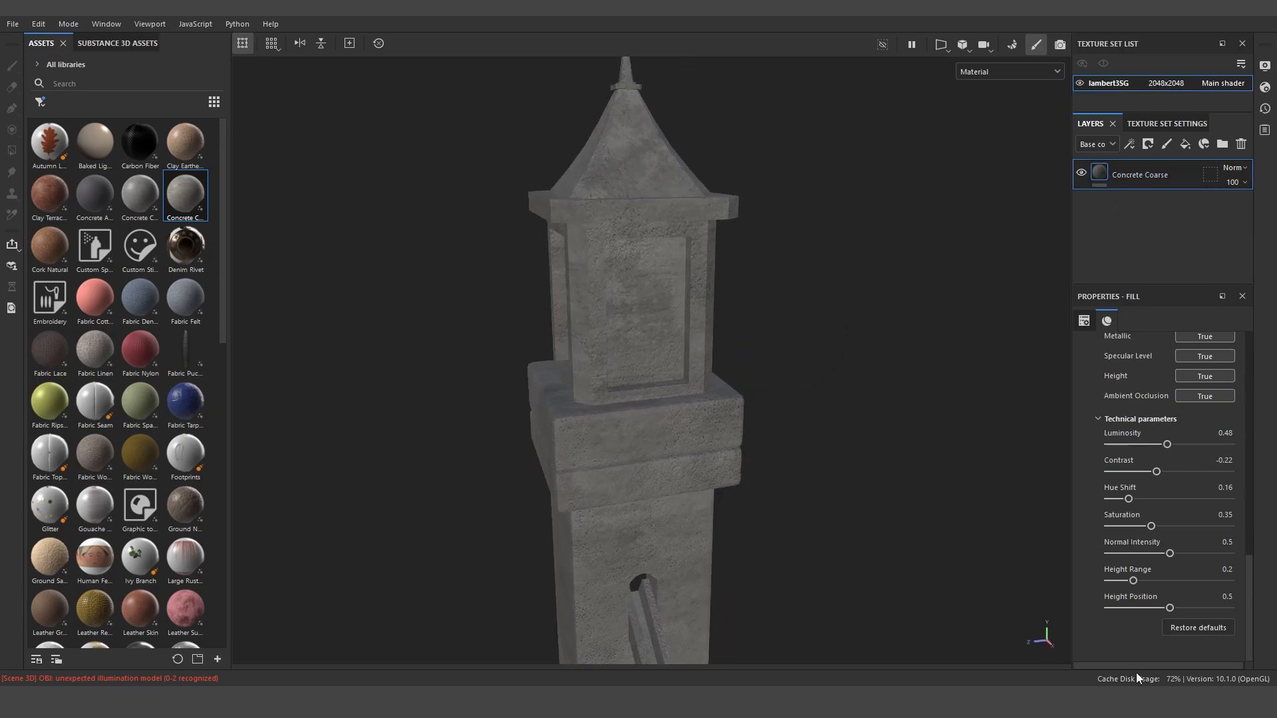
mouse_move(822, 333)
alt+mouse_down()
mouse_move(791, 333)
mouse_move(798, 317)
mouse_move(826, 328)
alt+mouse_up()
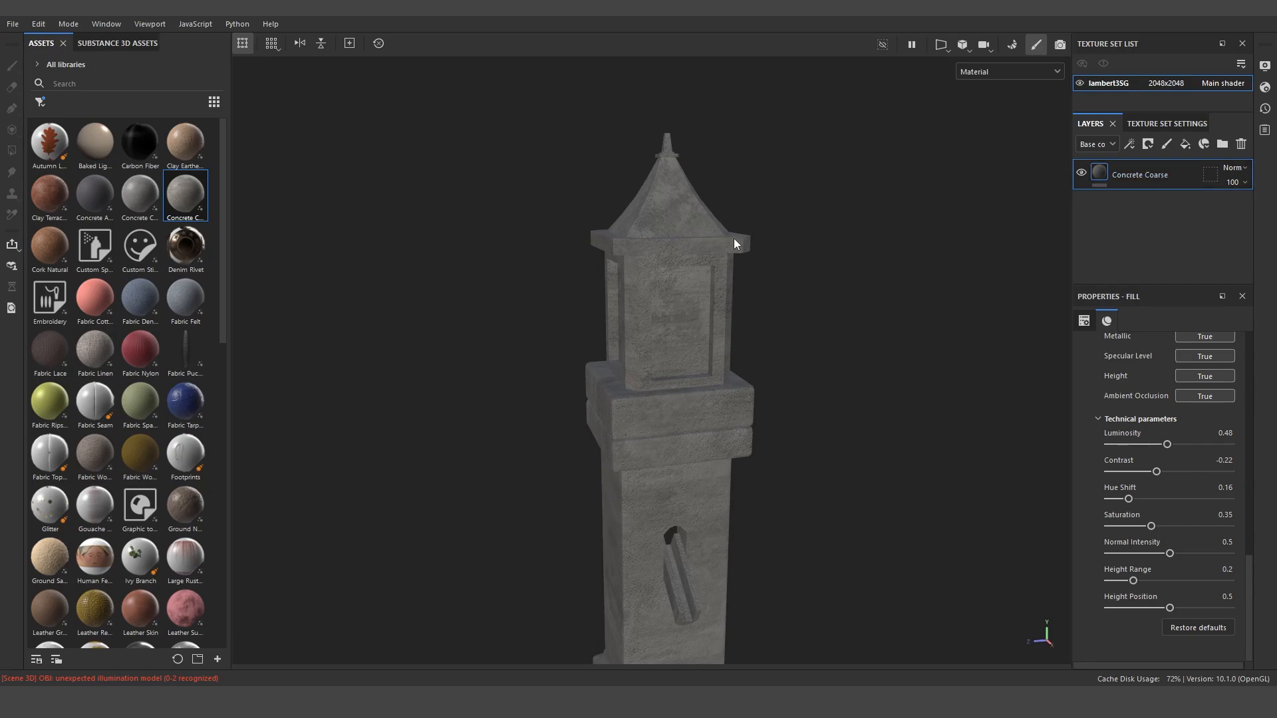
alt+drag(808, 276, 881, 235)
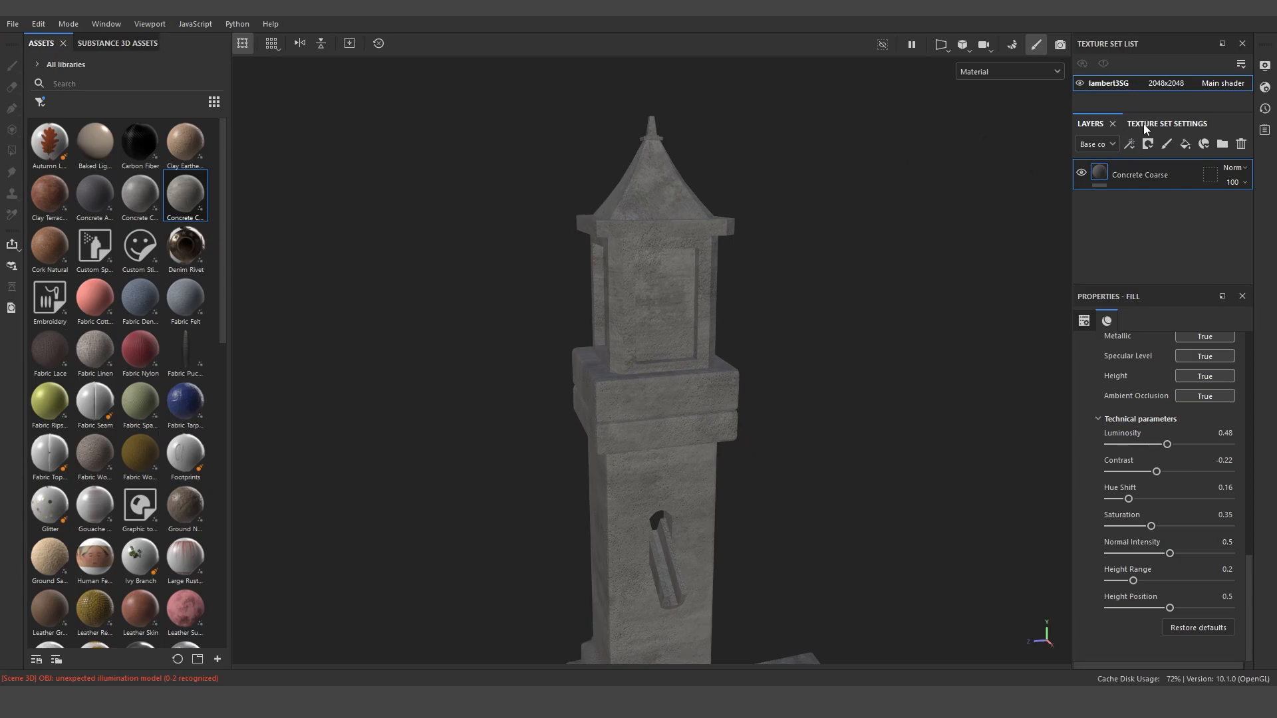
- Go to the mesh maps section of the texture set's settings and switch to mesh map baking mode
click(1161, 124)
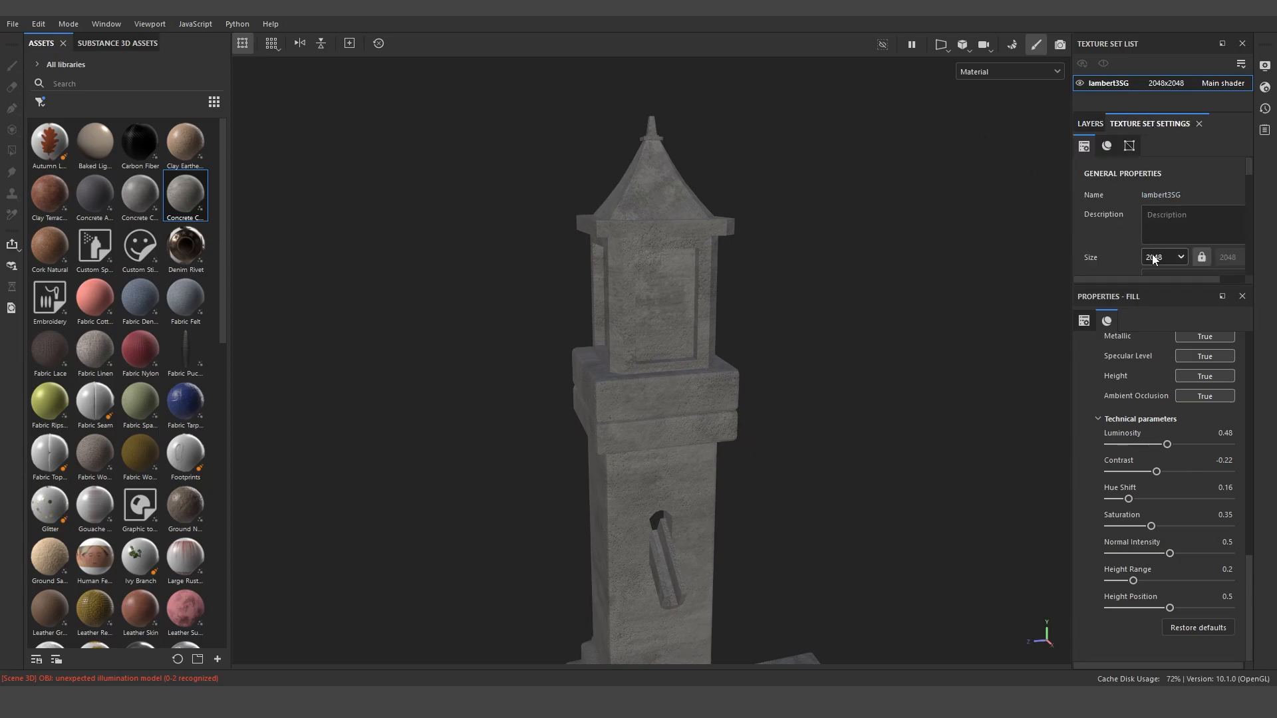
scroll(1115, 239, down, 6)
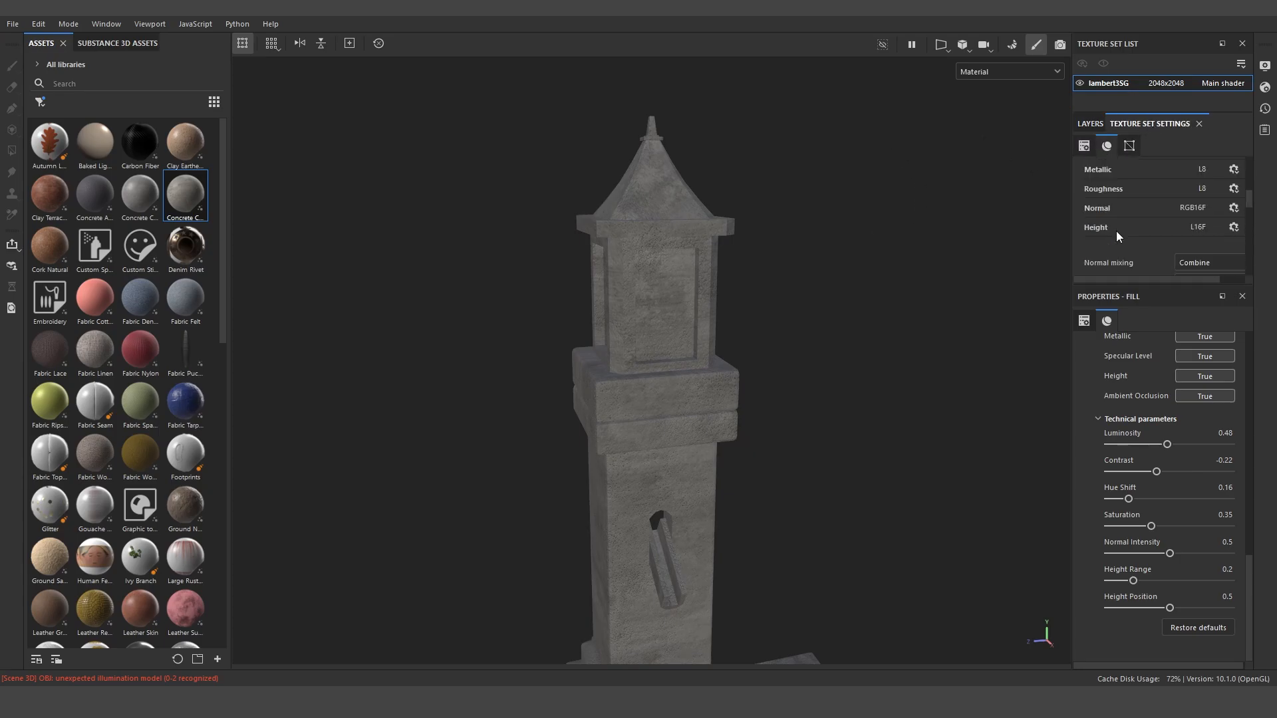
scroll(1123, 228, down, 2)
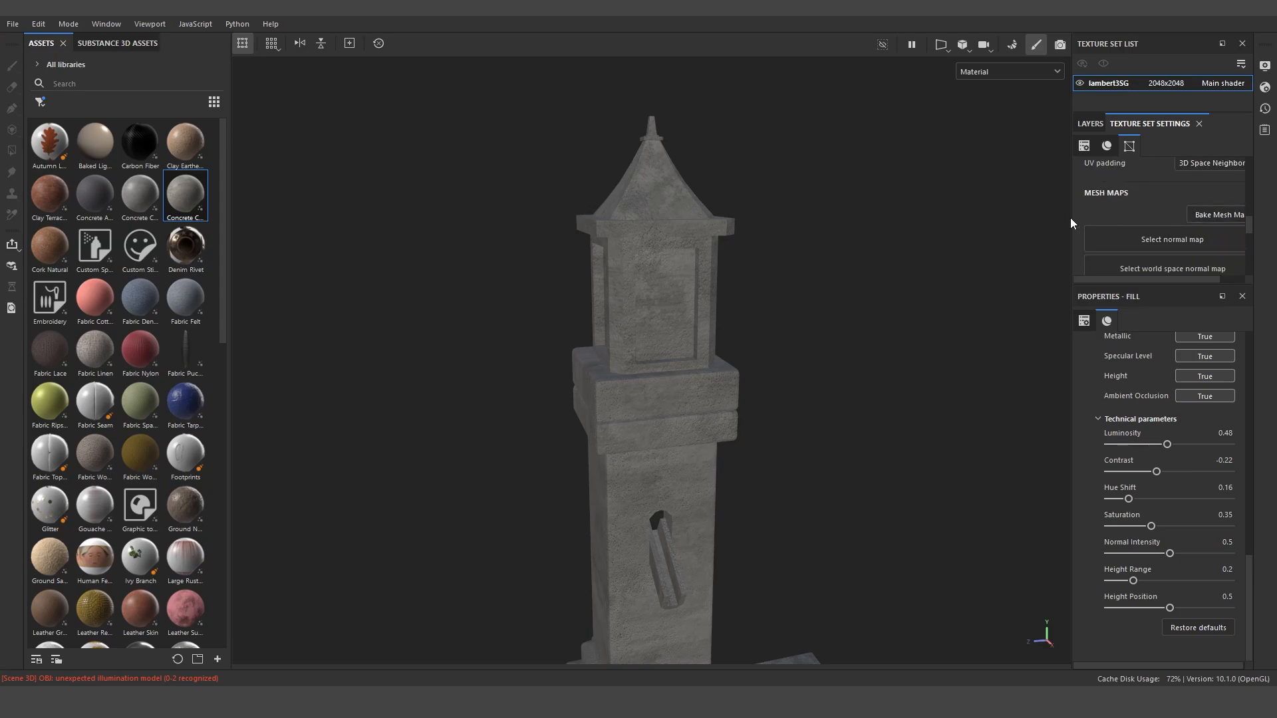
drag(1073, 218, 1035, 220)
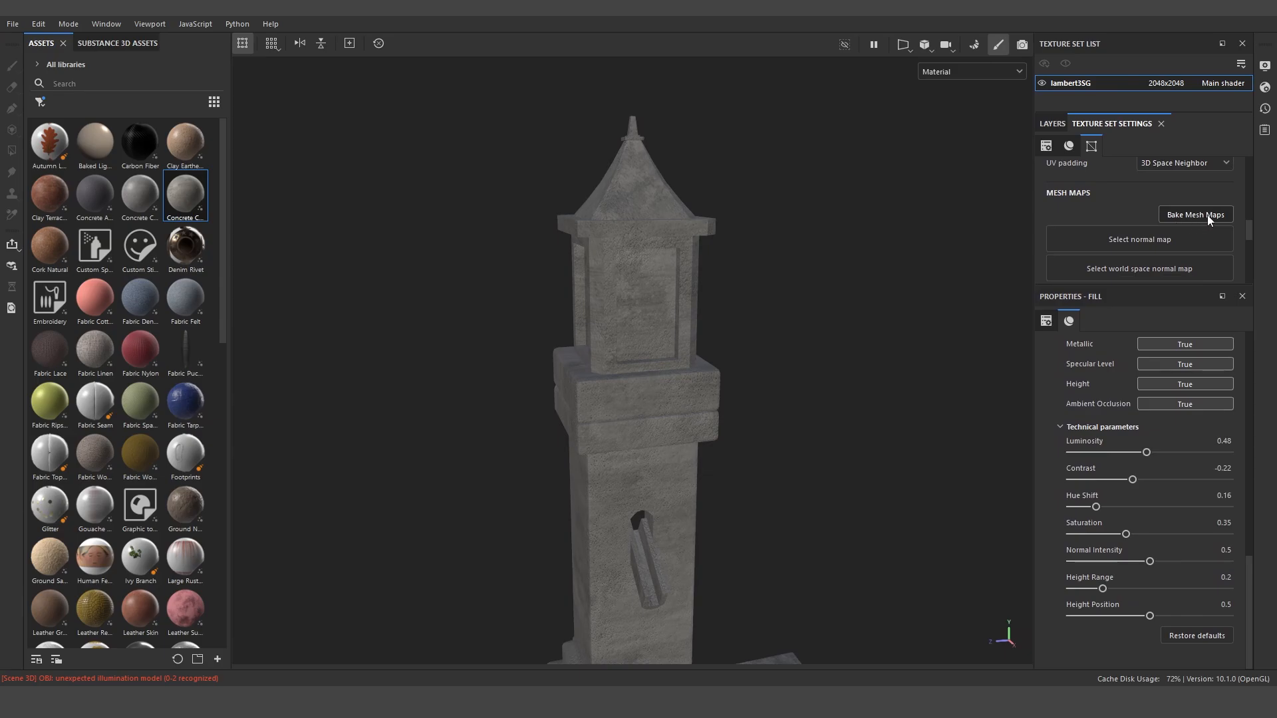
click(975, 44)
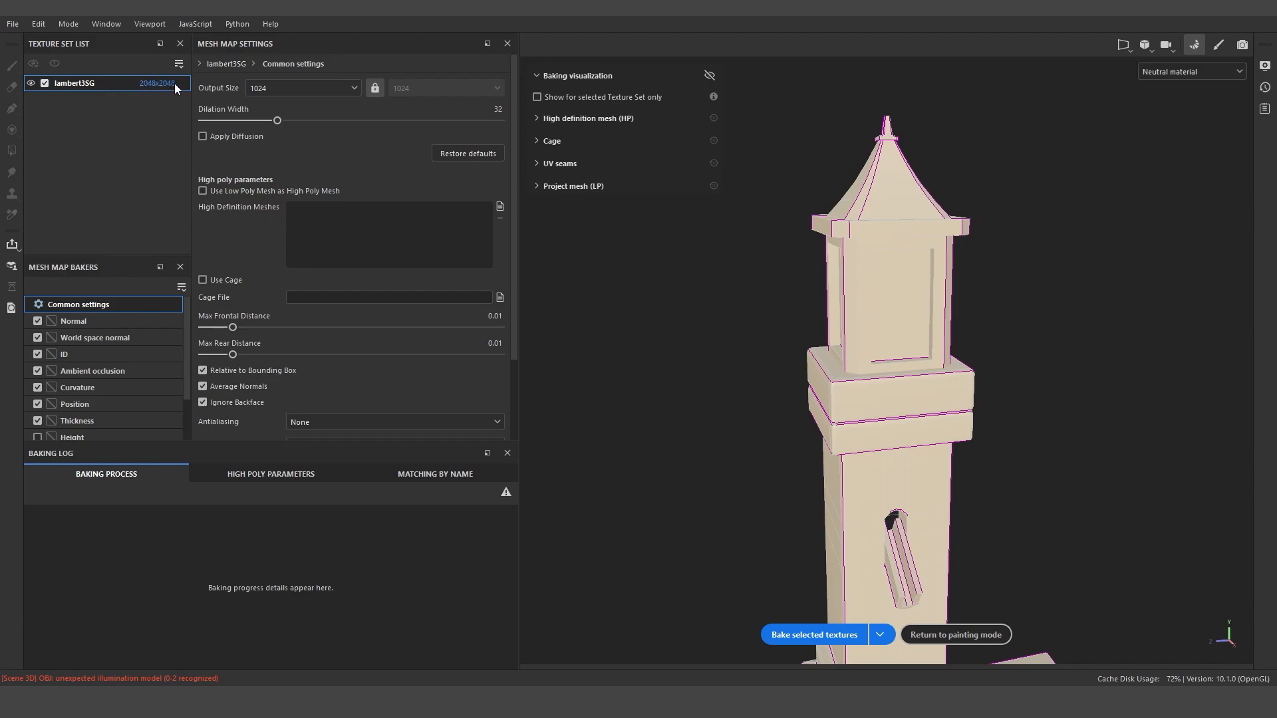
- Set the mesh map output size to 4096 and use the low poly mesh as the high poly mesh
scroll(81, 337, down, 1)
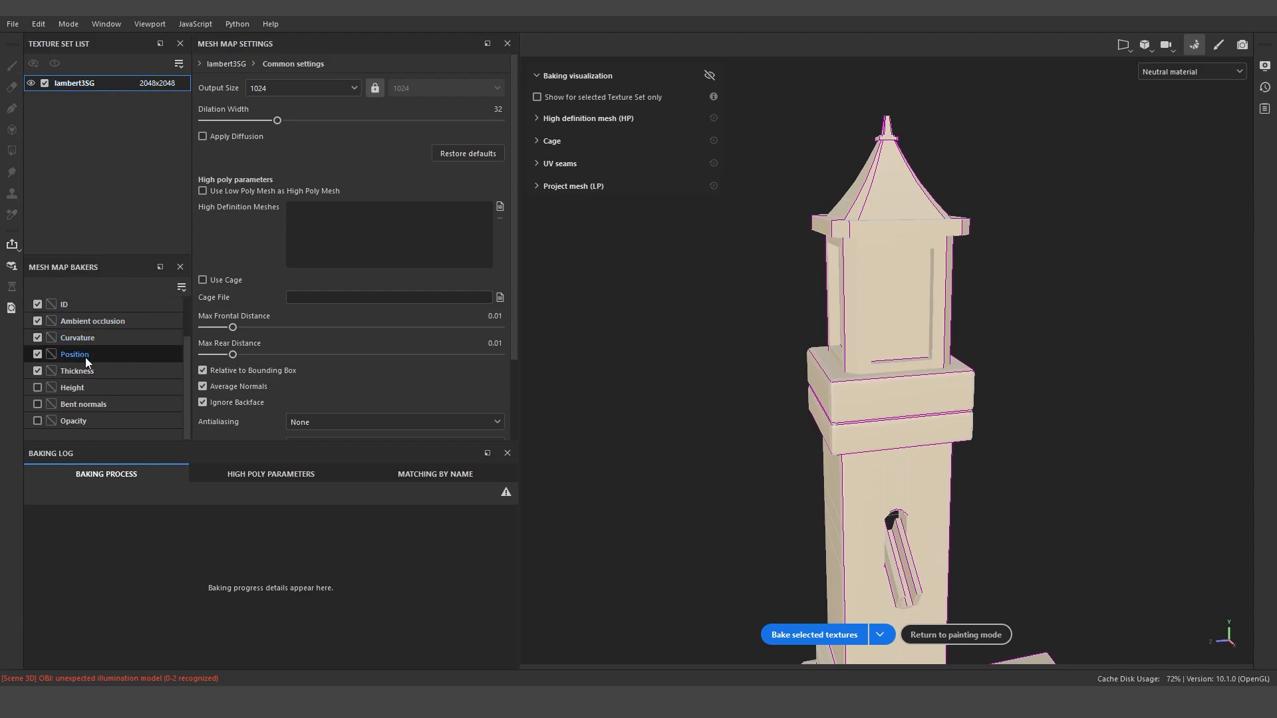
scroll(85, 357, up, 1)
drag(119, 441, 119, 525)
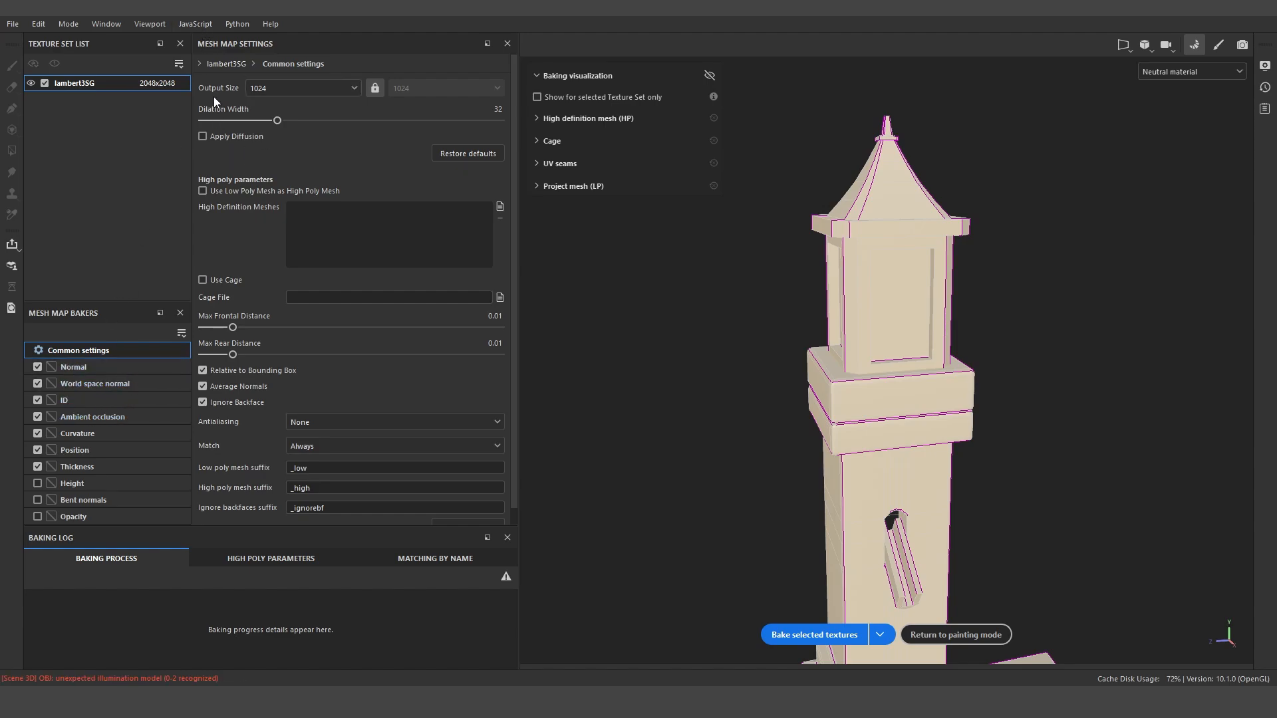
click(278, 89)
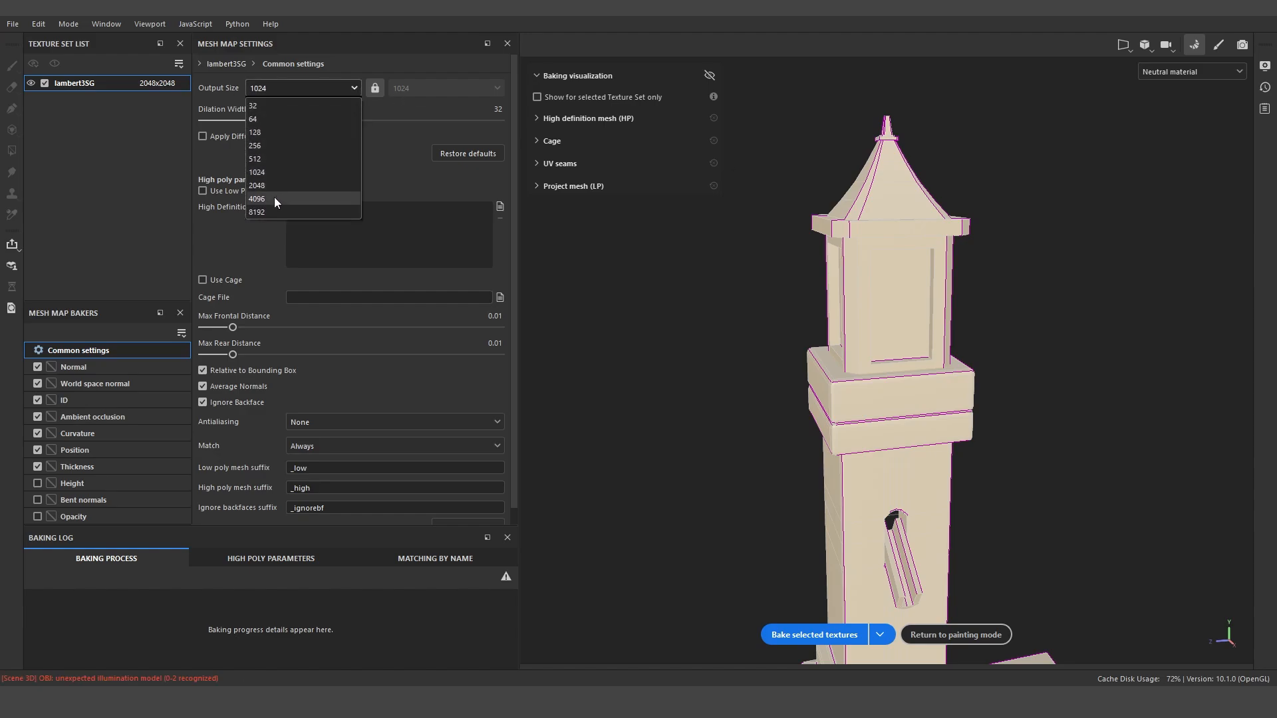
click(269, 199)
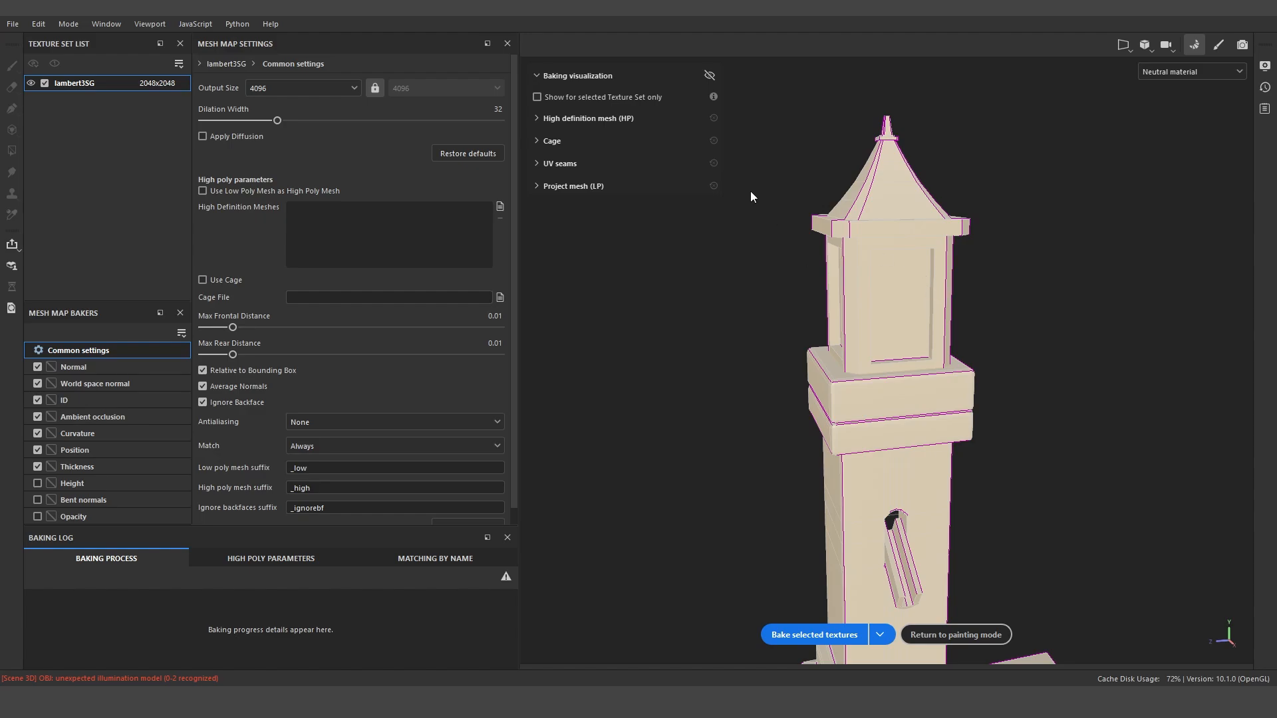
click(203, 191)
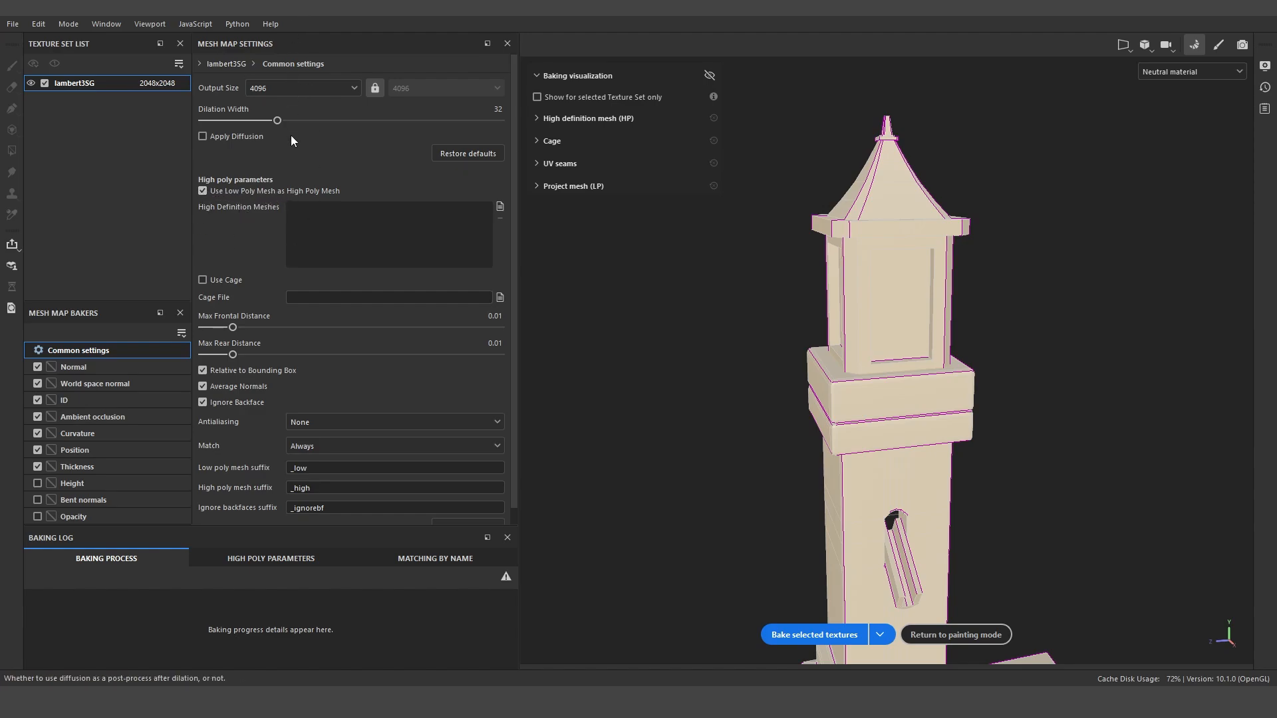
- Bake the selected mesh maps for the lambert3SG texture set and return to painting mode
click(819, 636)
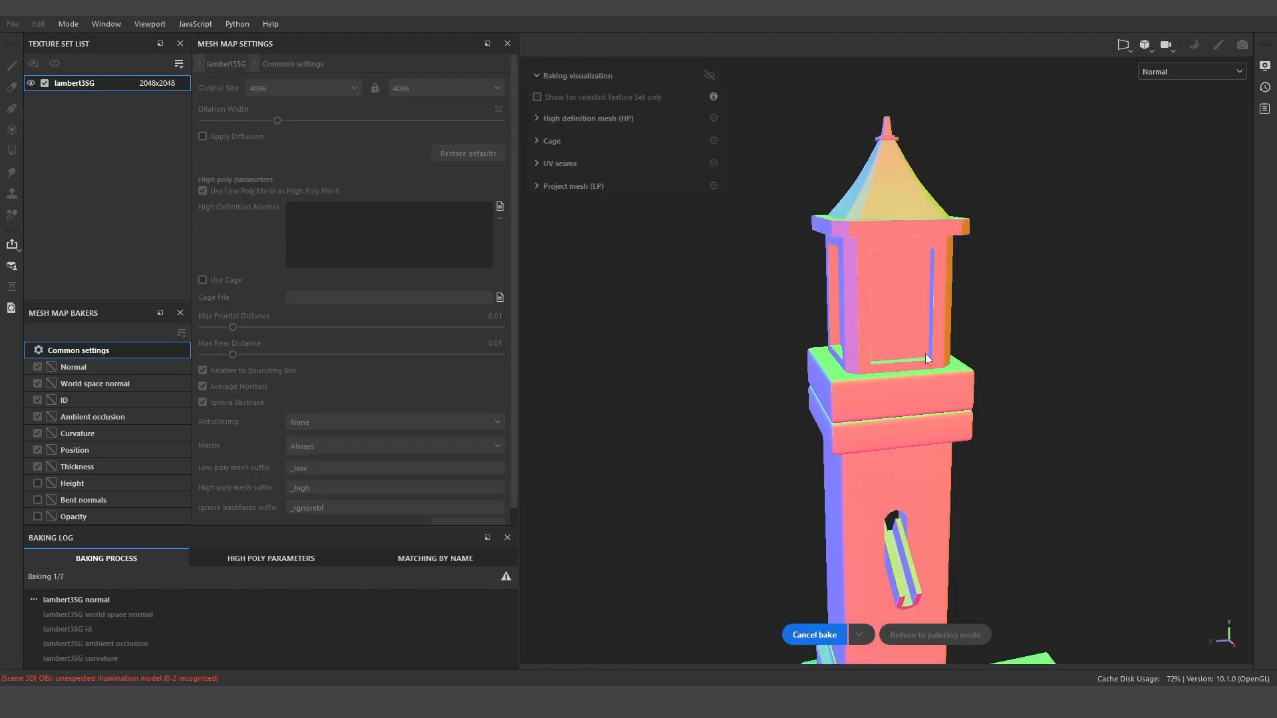
scroll(959, 343, down, 3)
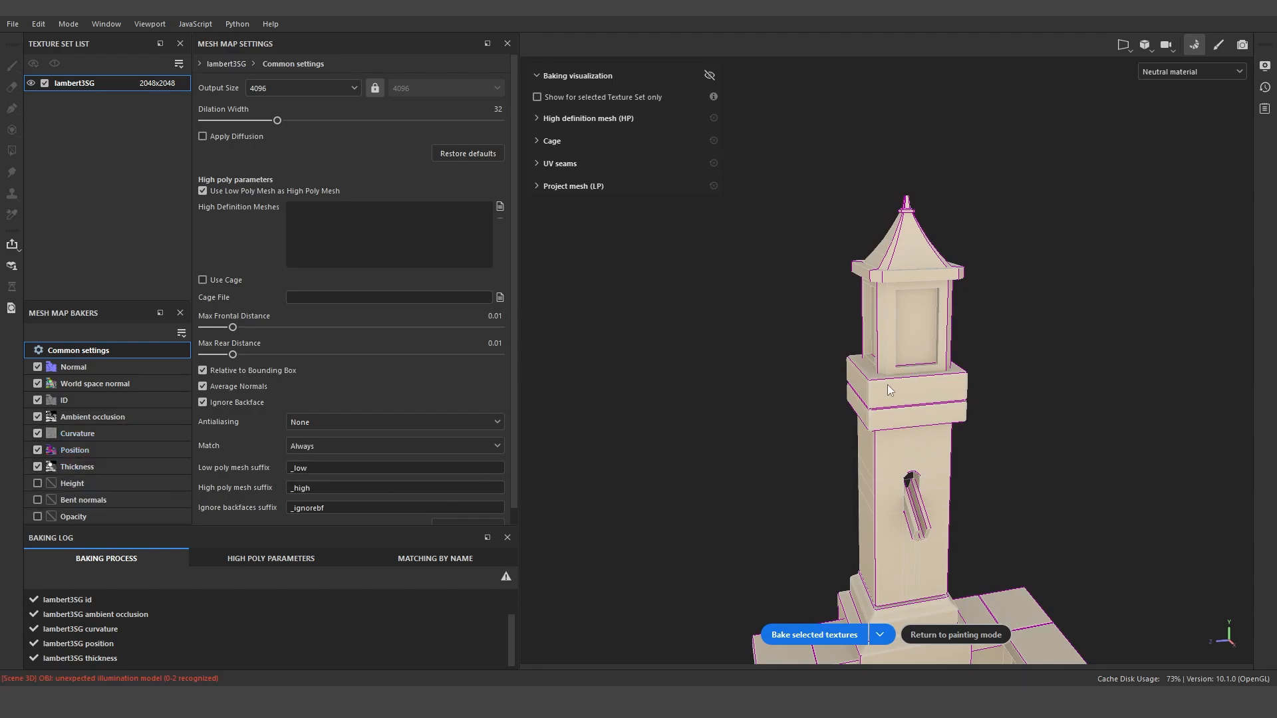
scroll(885, 379, down, 5)
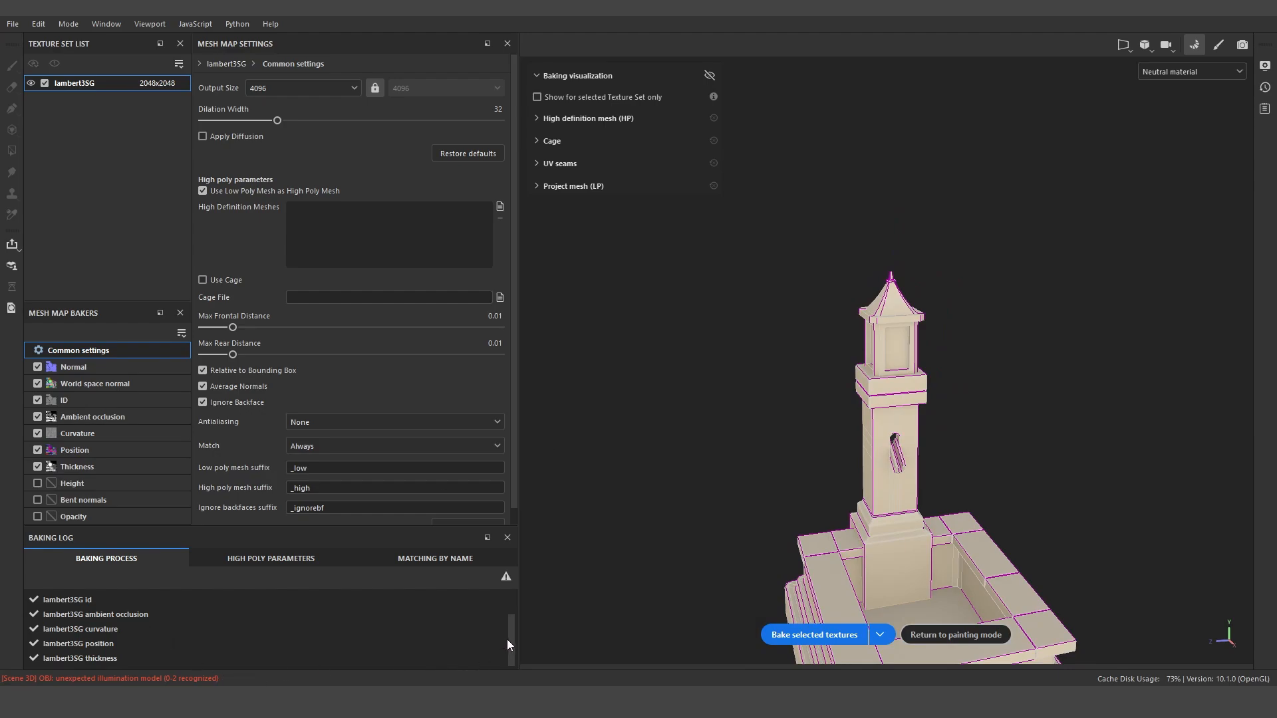
drag(508, 640, 513, 614)
scroll(160, 598, down, 2)
click(939, 636)
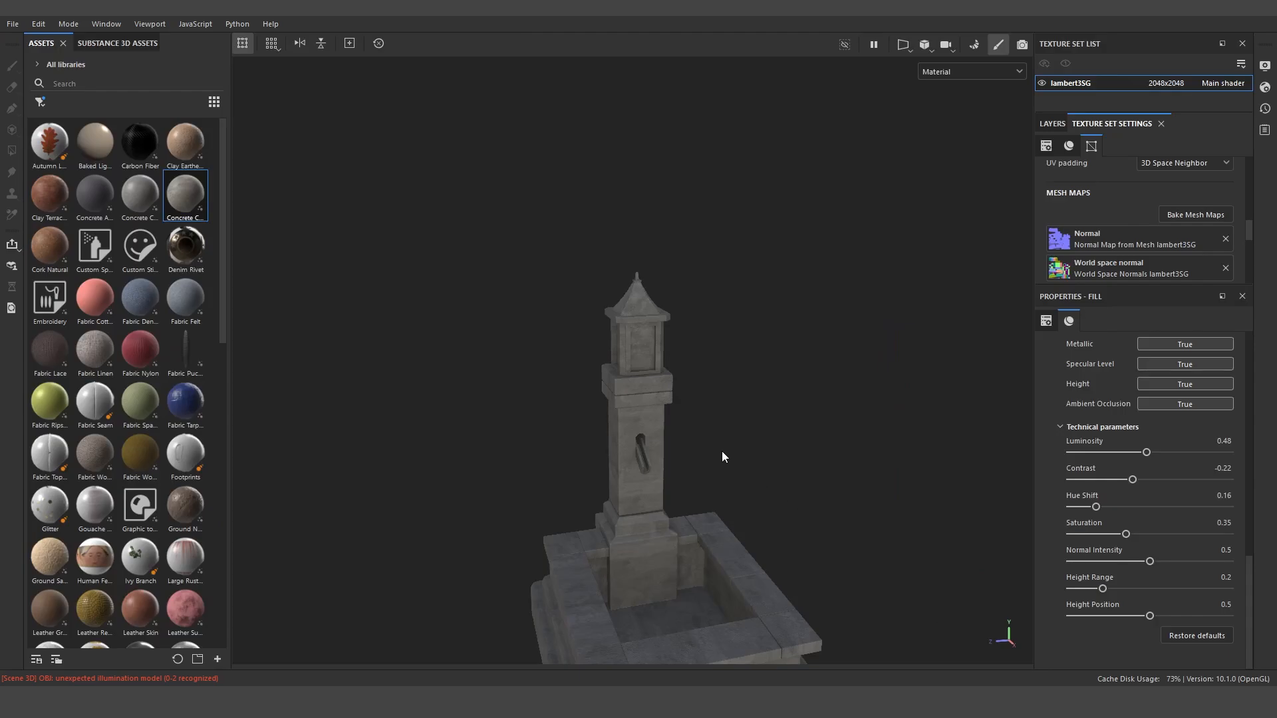
- Examine the whole fountain and review the baked mesh maps assigned in the texture set's settings
alt+drag(679, 374, 775, 306)
scroll(784, 316, up, 5)
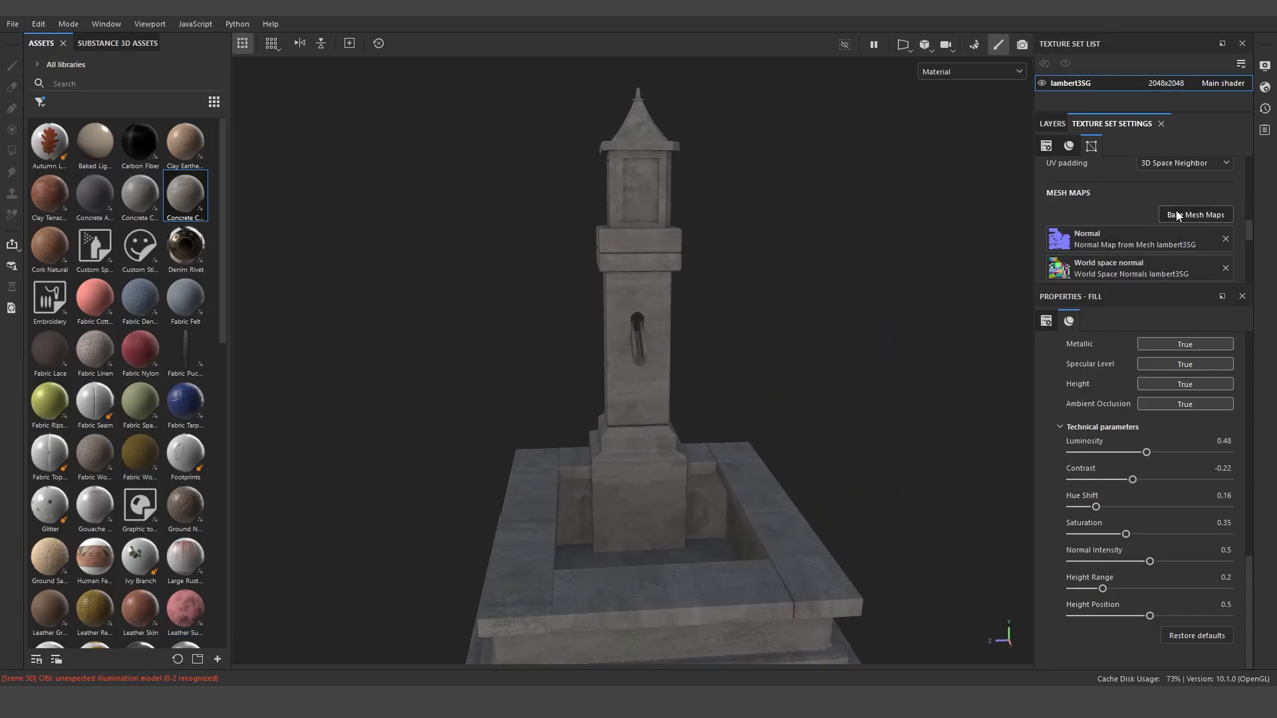
scroll(1103, 219, down, 1)
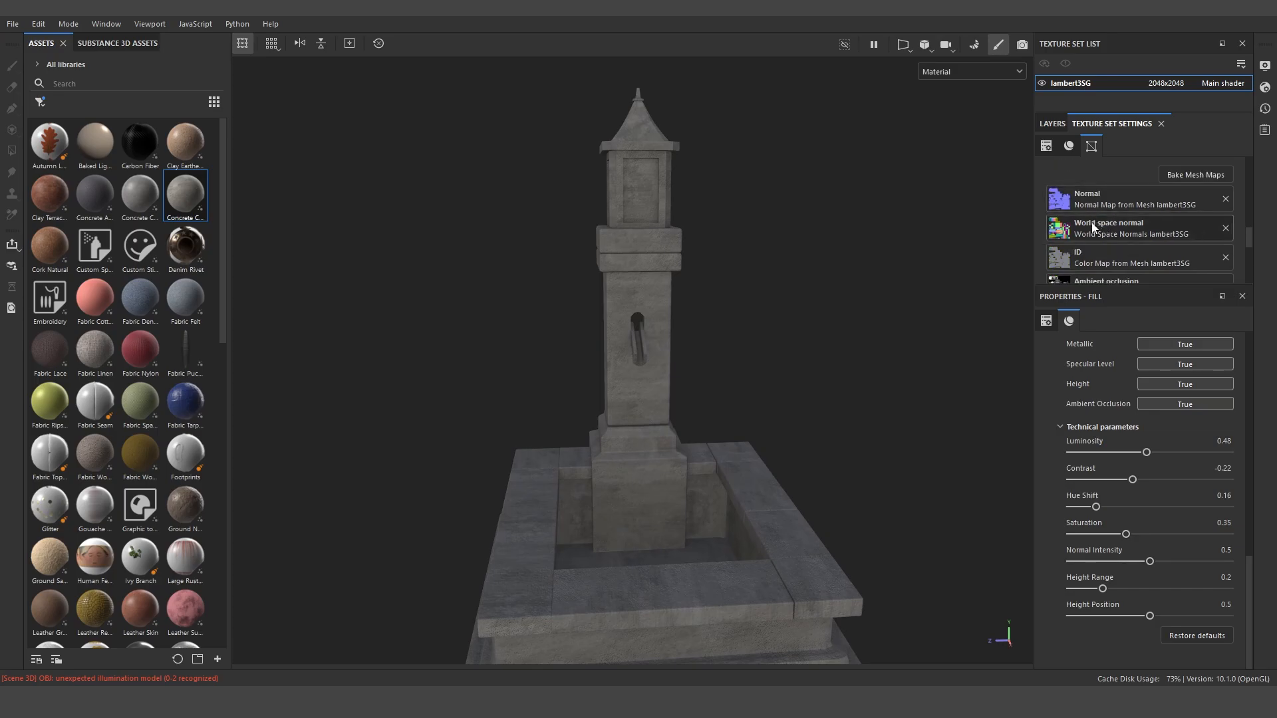
scroll(1097, 222, down, 4)
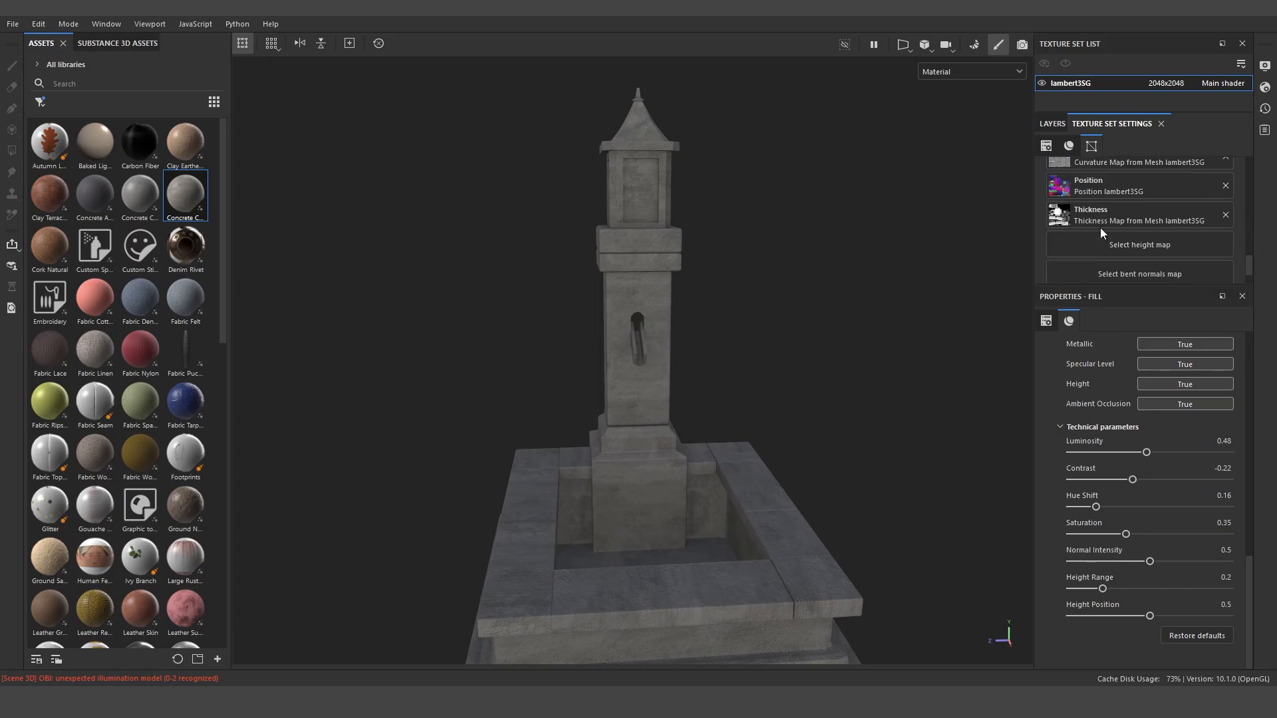
scroll(1100, 227, down, 1)
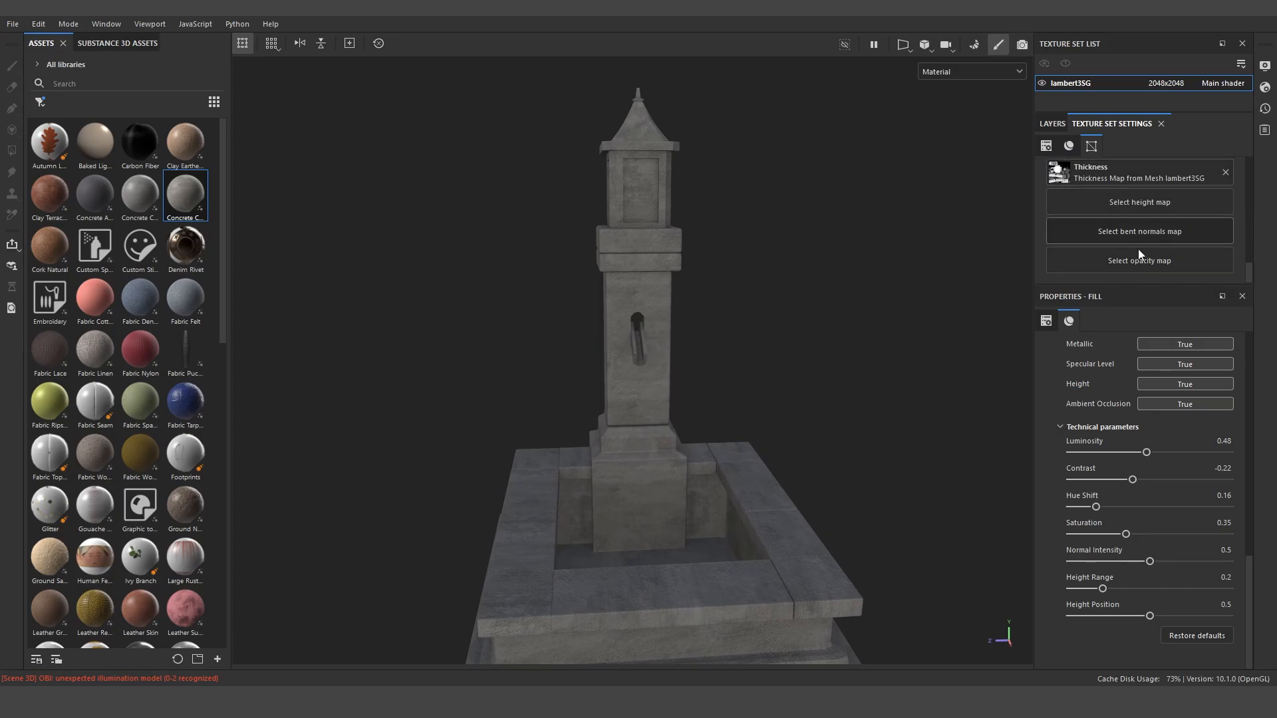
scroll(1134, 218, up, 6)
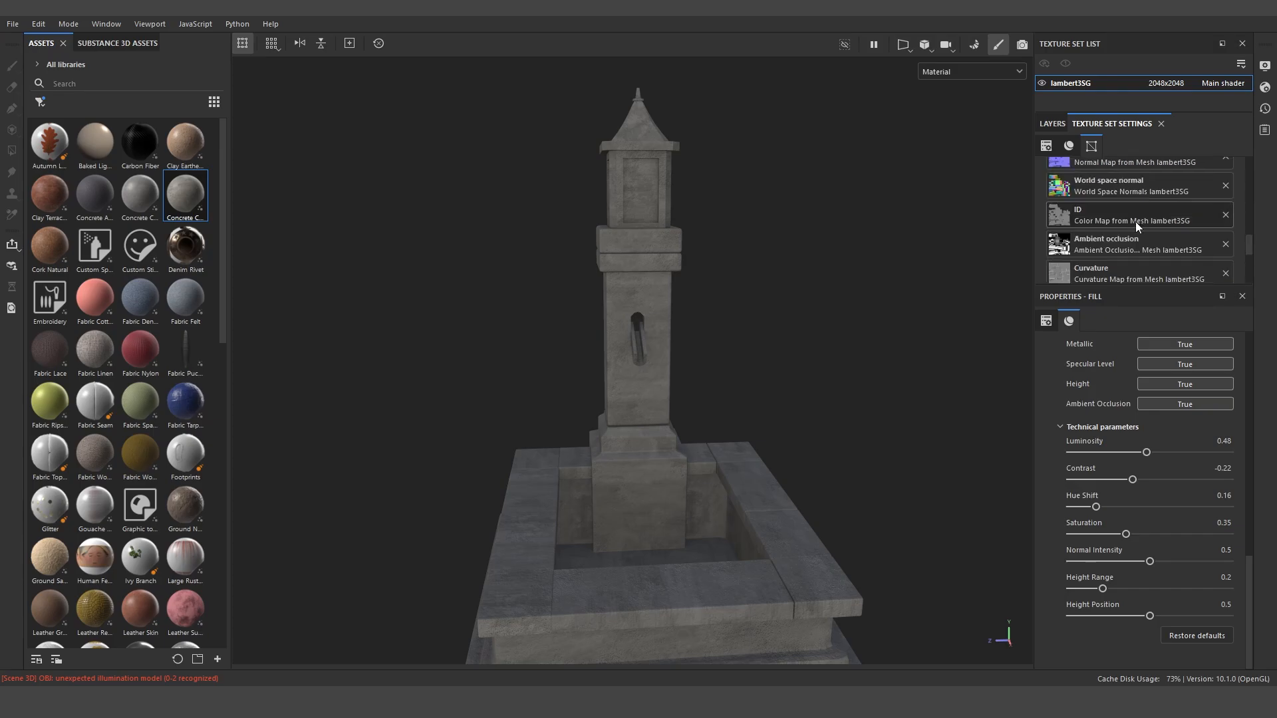
middle_drag(887, 281, 776, 430)
- Return to the layer stack and add a fill layer above the Concrete Coarse layer
click(1052, 124)
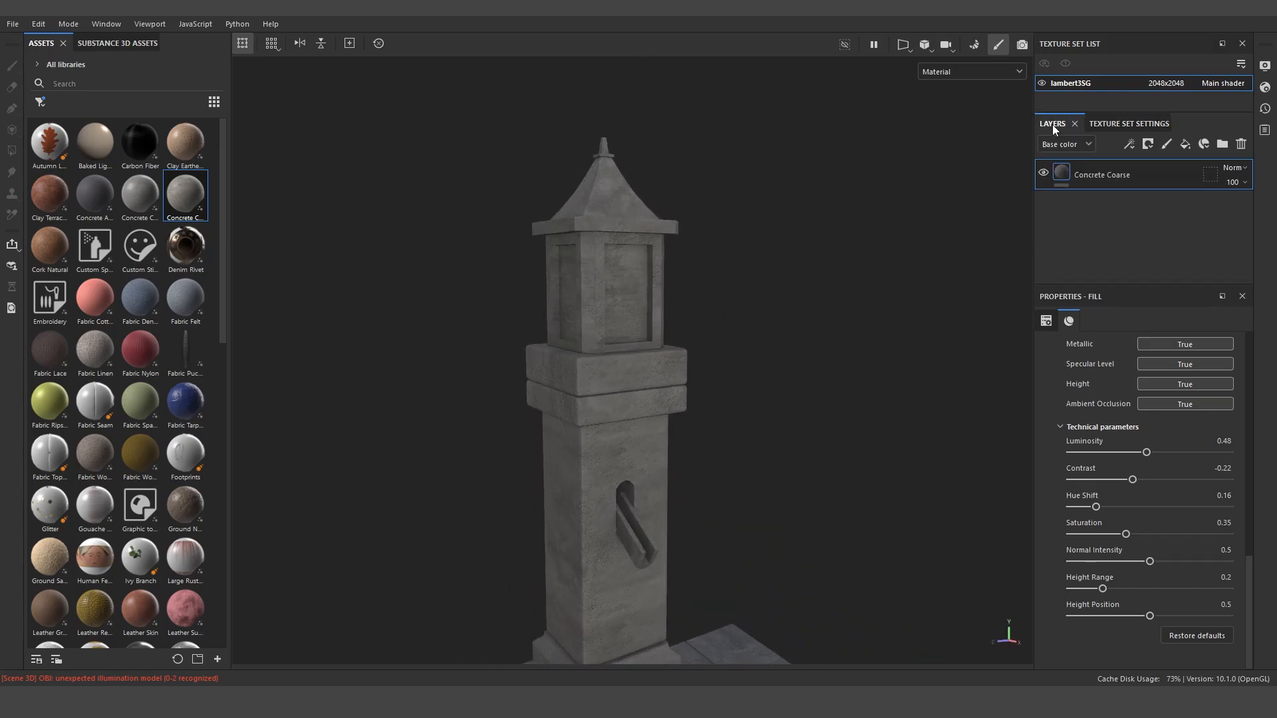
scroll(1023, 230, up, 2)
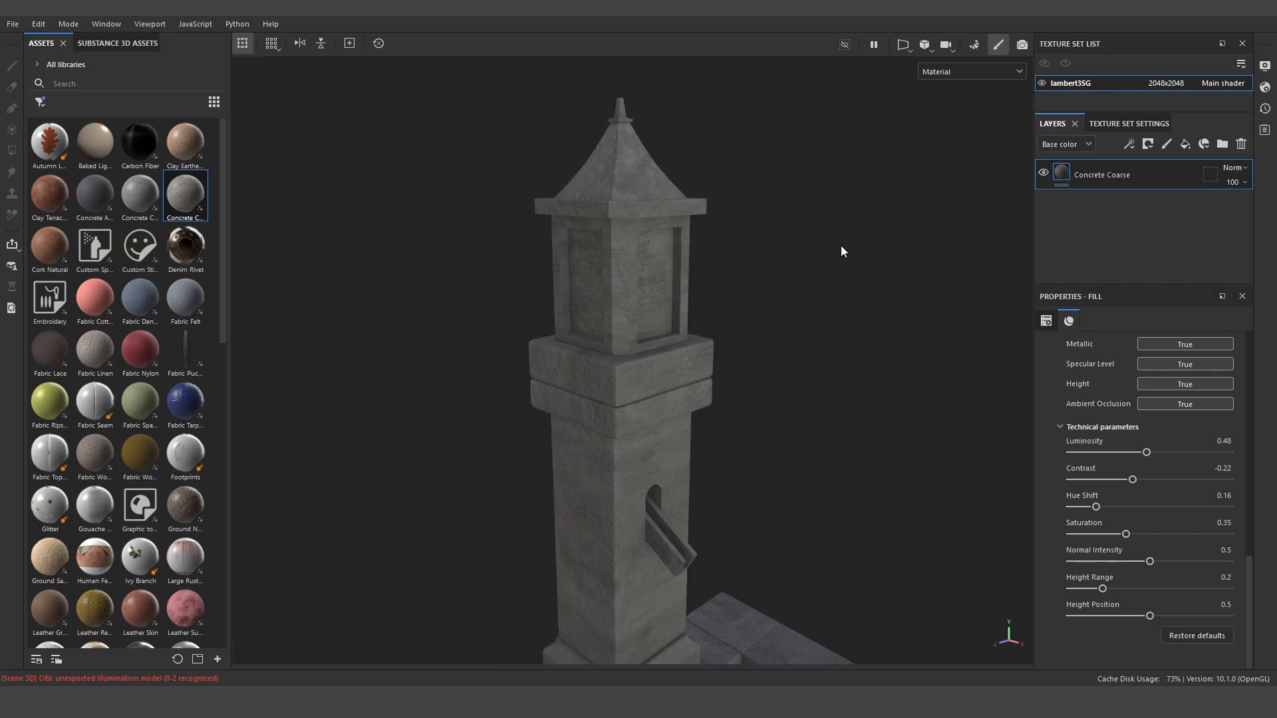
alt+drag(841, 251, 705, 313)
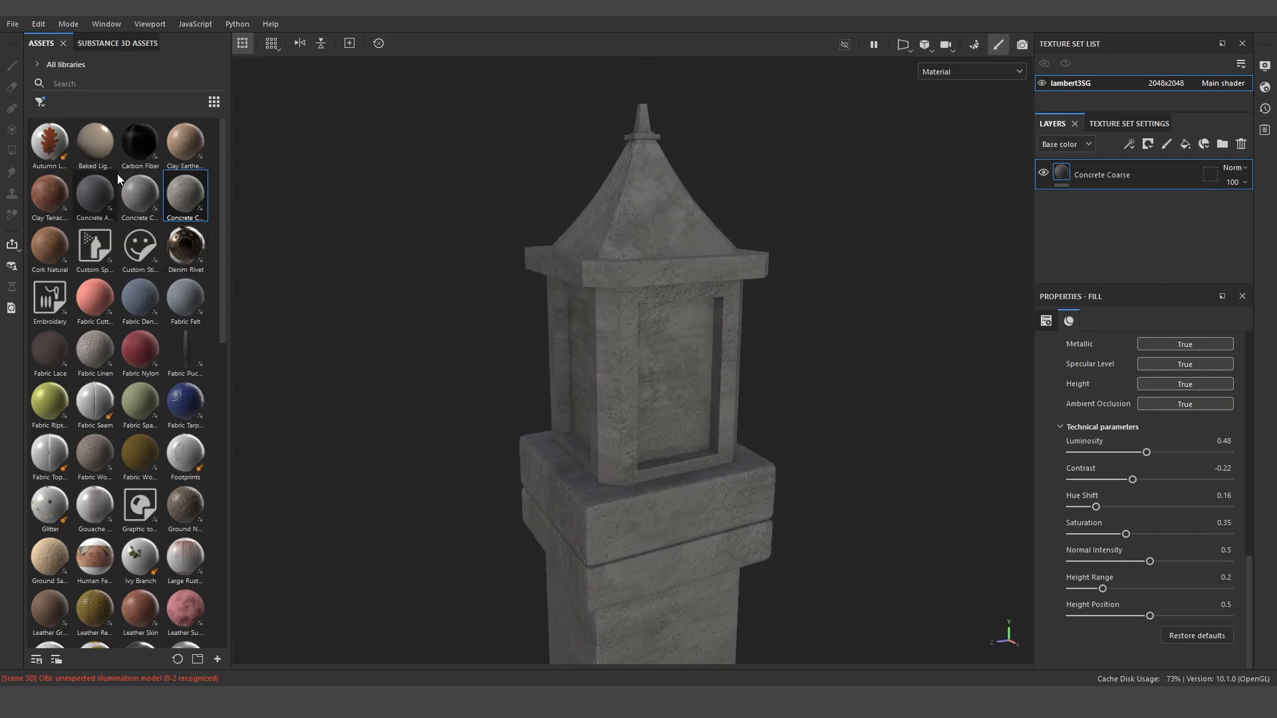
scroll(136, 309, down, 15)
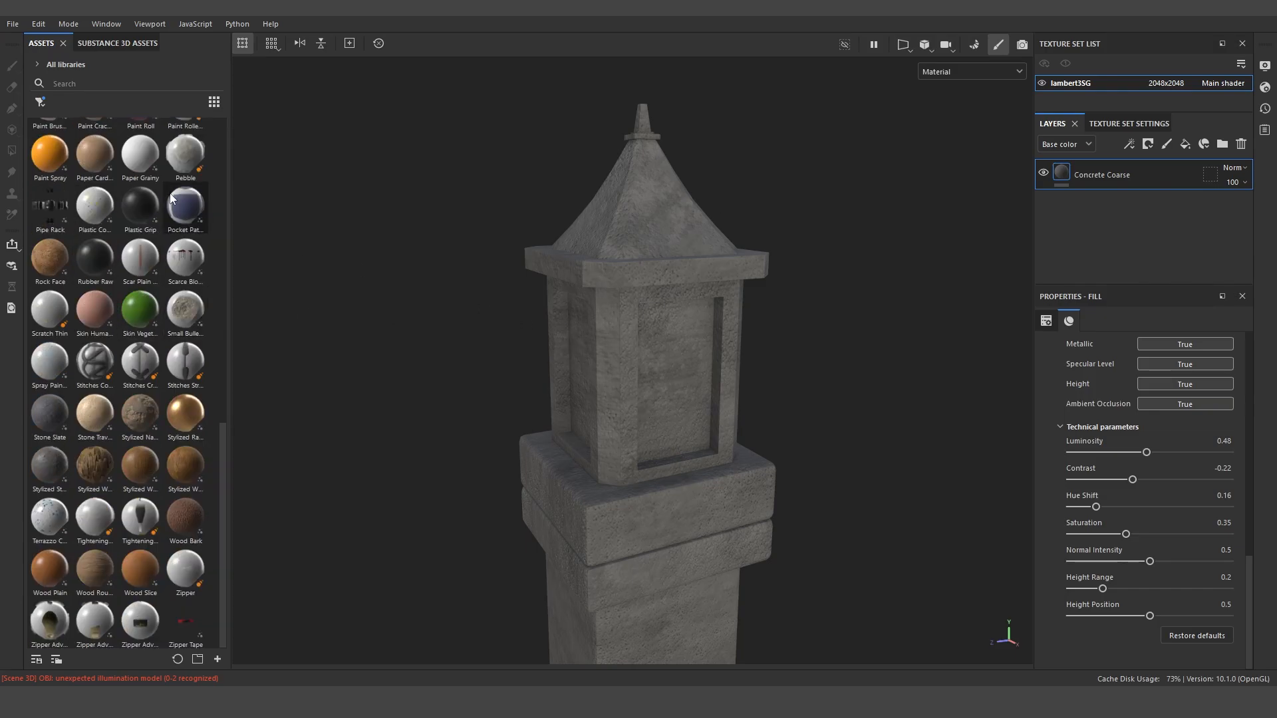
click(1184, 144)
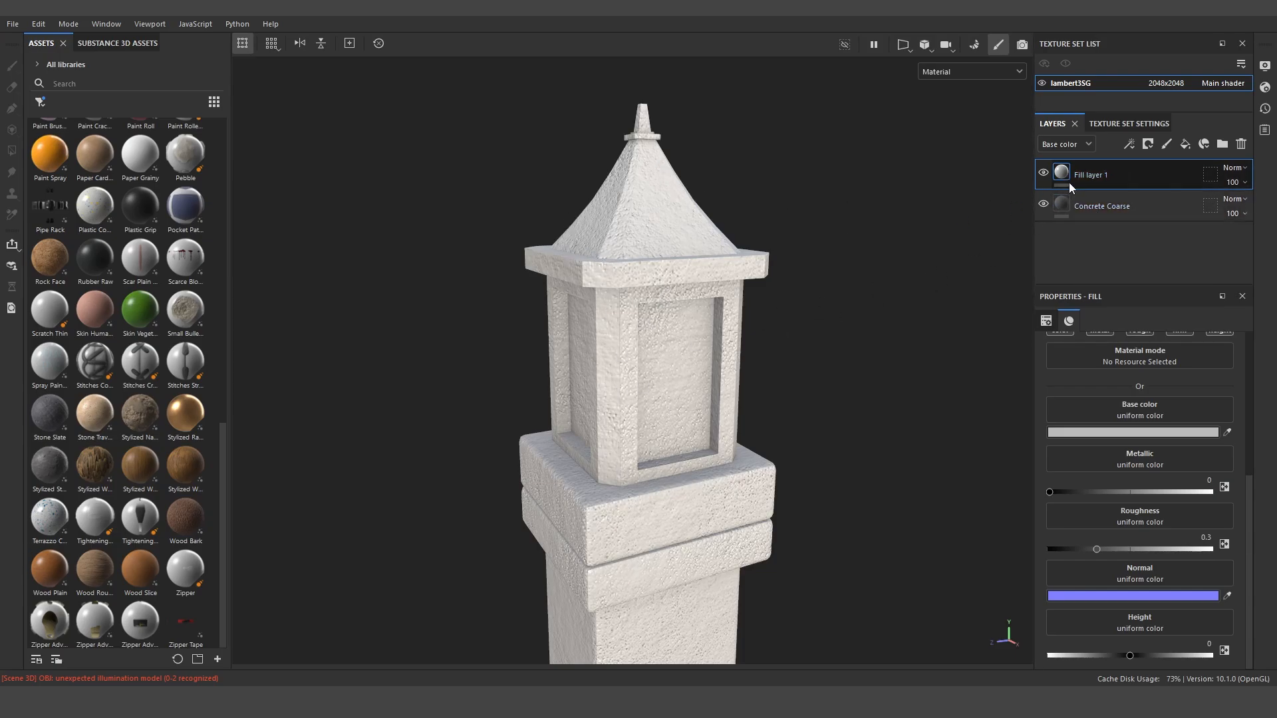
- Set the new fill layer's uniform base color to a dark, saturated brown
click(1134, 432)
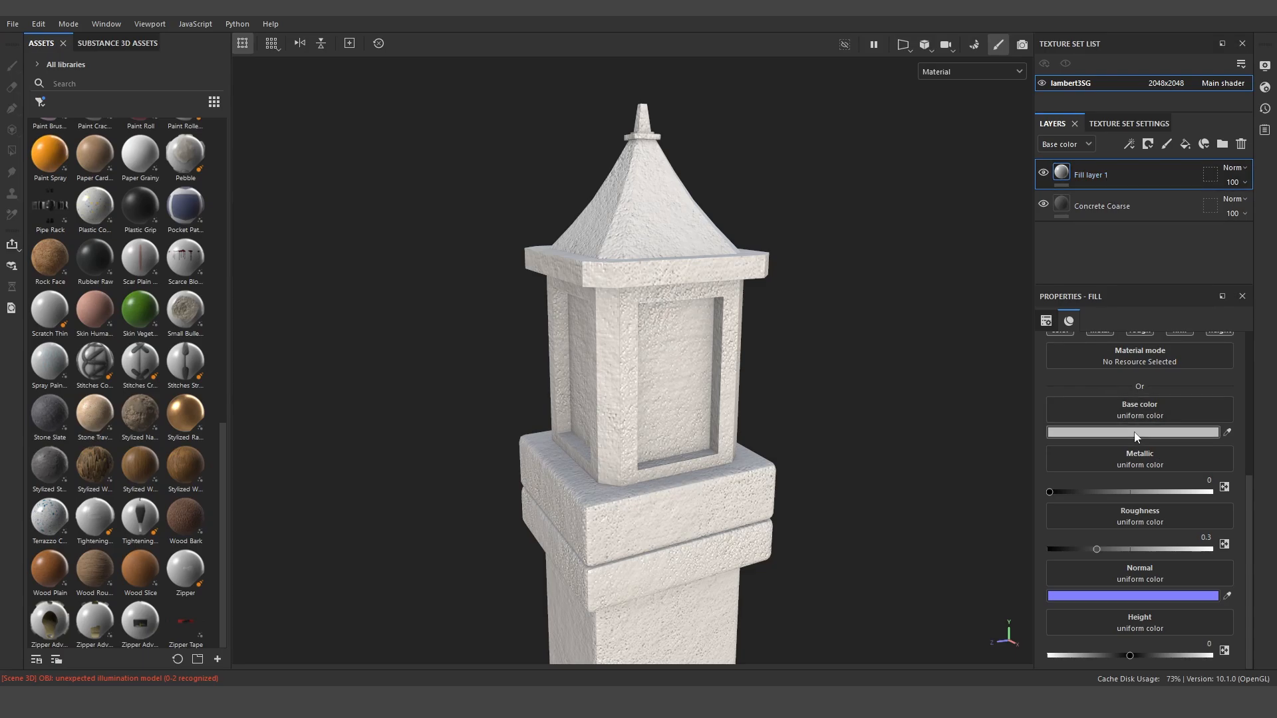
drag(1037, 526, 996, 588)
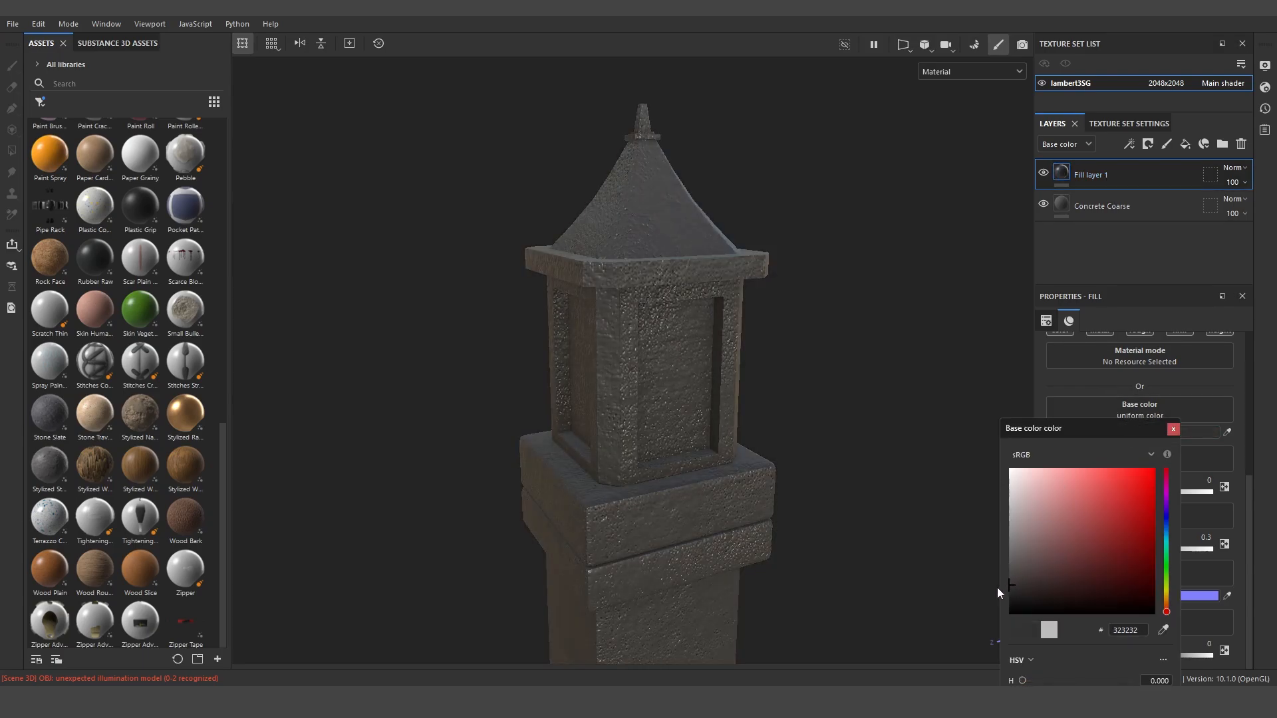
drag(1165, 610, 1000, 581)
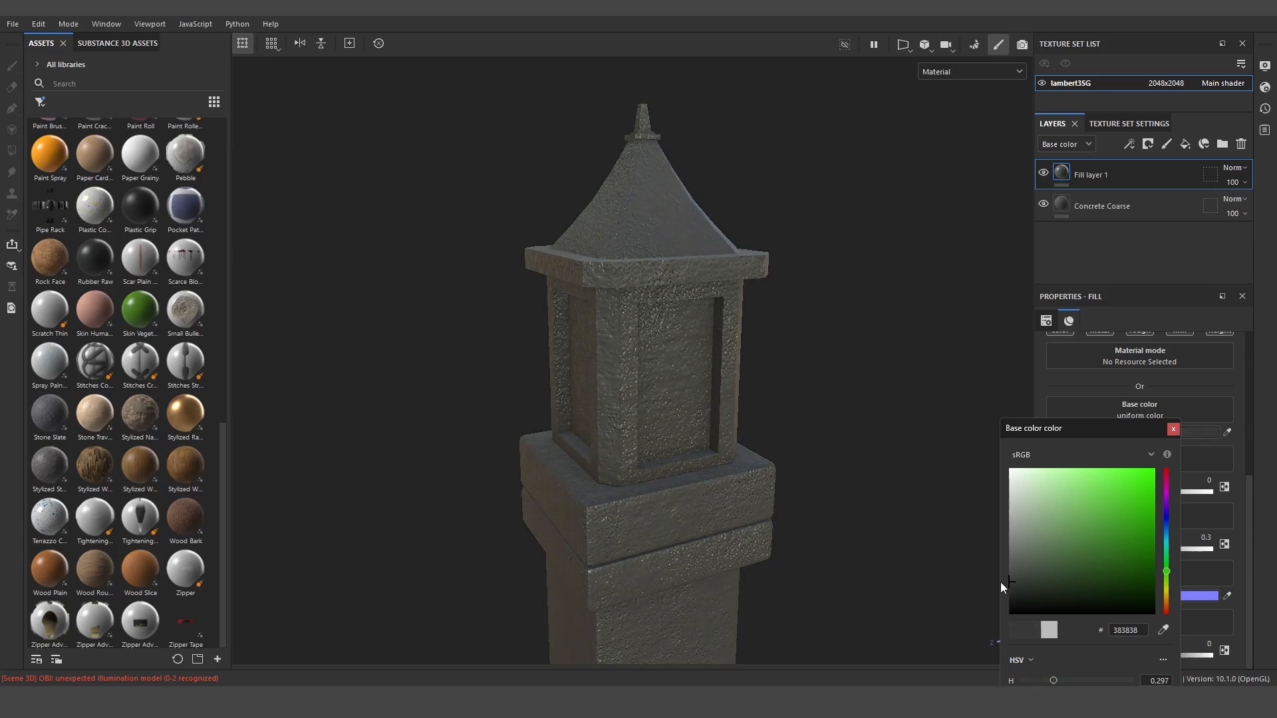
drag(1169, 596, 1167, 594)
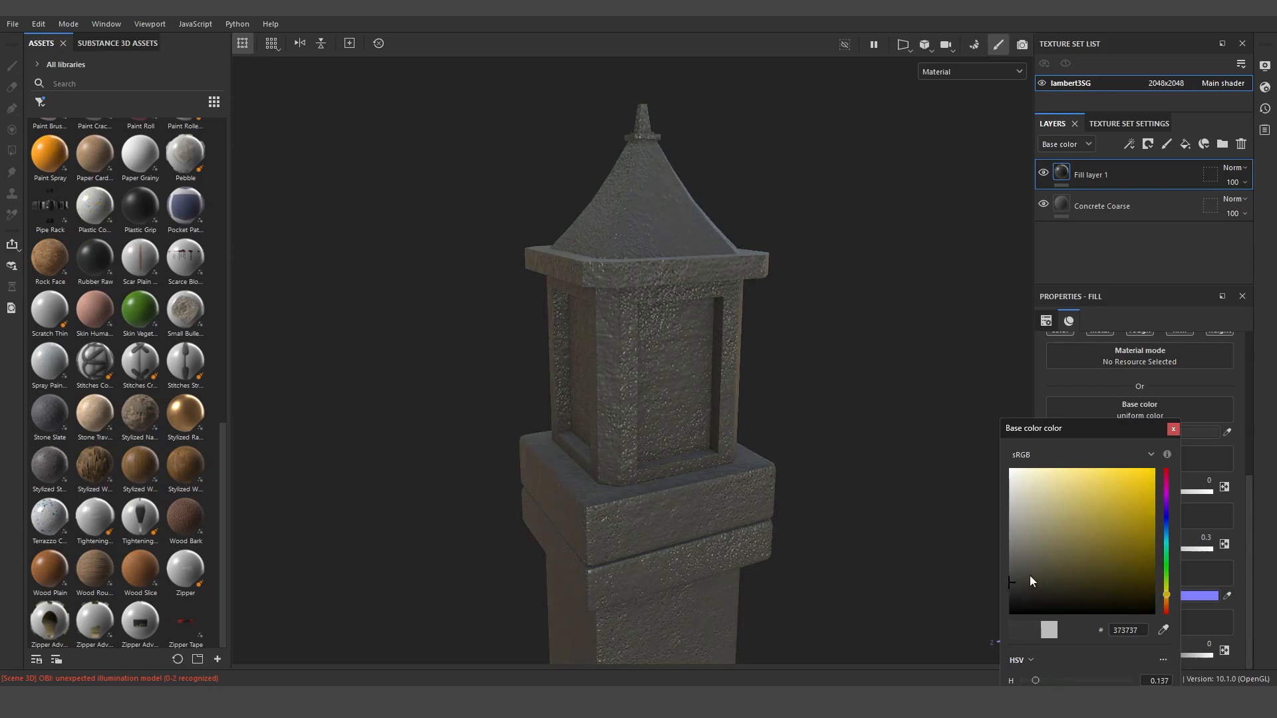
mouse_move(1029, 575)
mouse_down()
mouse_move(1016, 576)
mouse_move(1104, 591)
mouse_move(1067, 584)
mouse_up()
click(1166, 597)
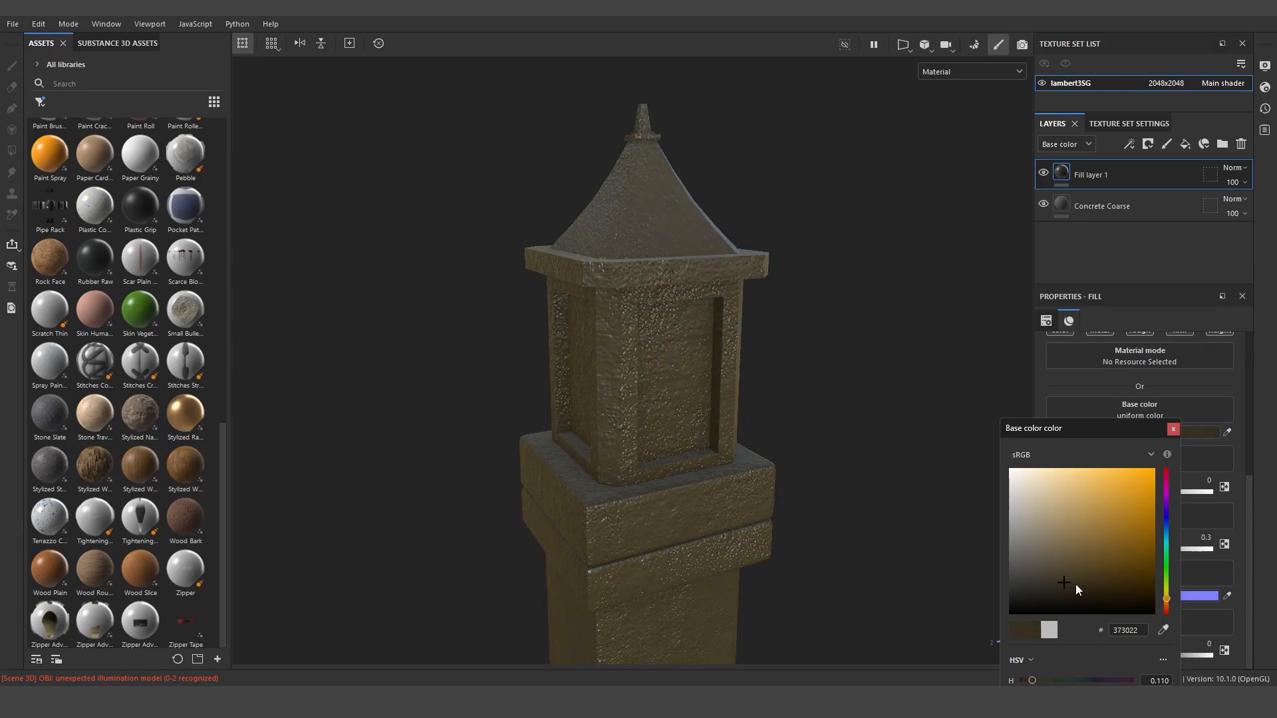
click(1109, 580)
click(1173, 431)
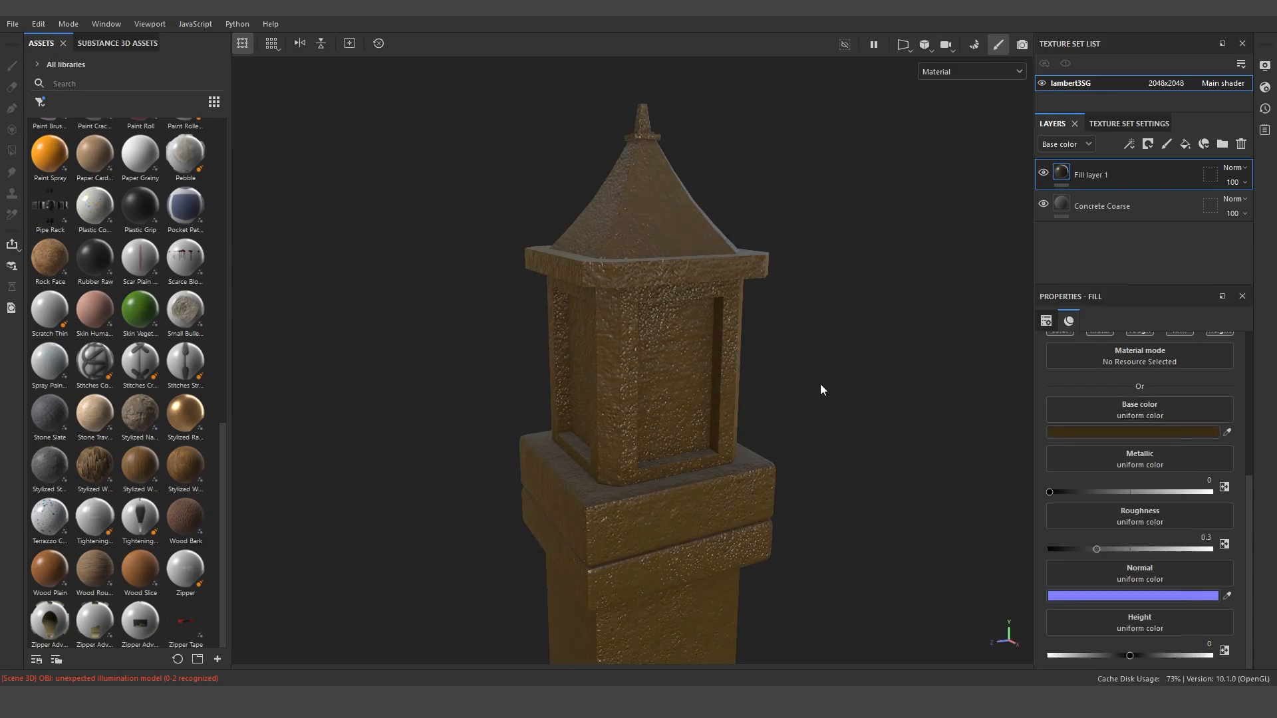
- Inspect the tower from several angles and compare it with the brown fill layer hidden and shown again
alt+drag(820, 384, 672, 438)
click(715, 468)
mouse_move(707, 456)
alt+right_down()
mouse_move(810, 402)
mouse_move(756, 472)
alt+right_up()
mouse_move(757, 472)
alt+mouse_down()
mouse_move(843, 427)
mouse_move(798, 413)
alt+mouse_up()
mouse_move(798, 412)
alt+right_down()
mouse_move(735, 379)
mouse_move(707, 424)
alt+right_up()
alt+drag(707, 424, 705, 385)
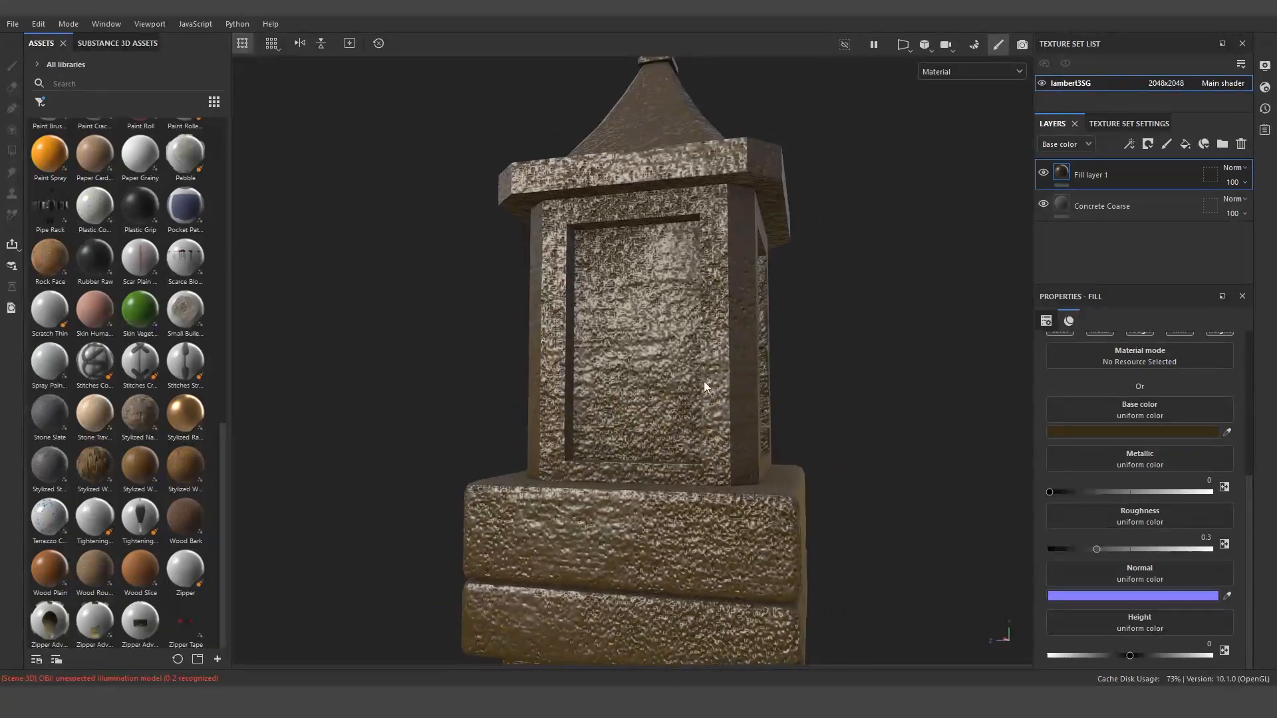
click(1044, 174)
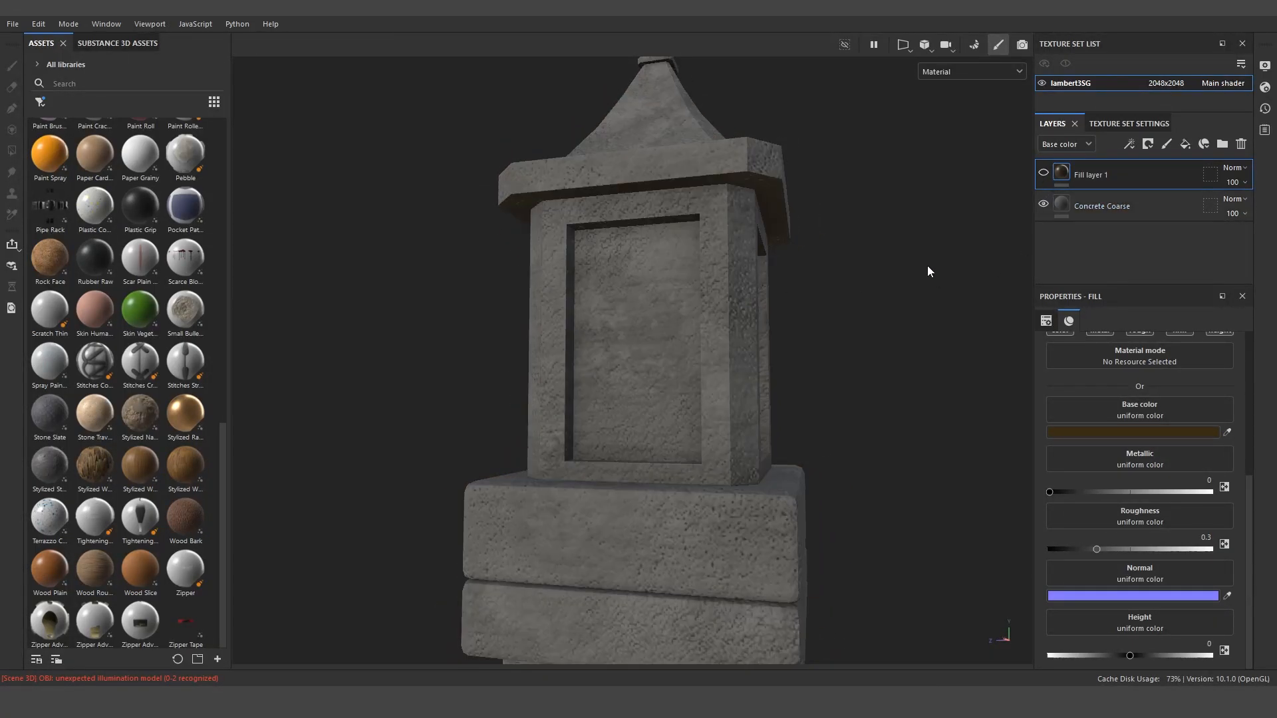
alt+drag(927, 265, 803, 354)
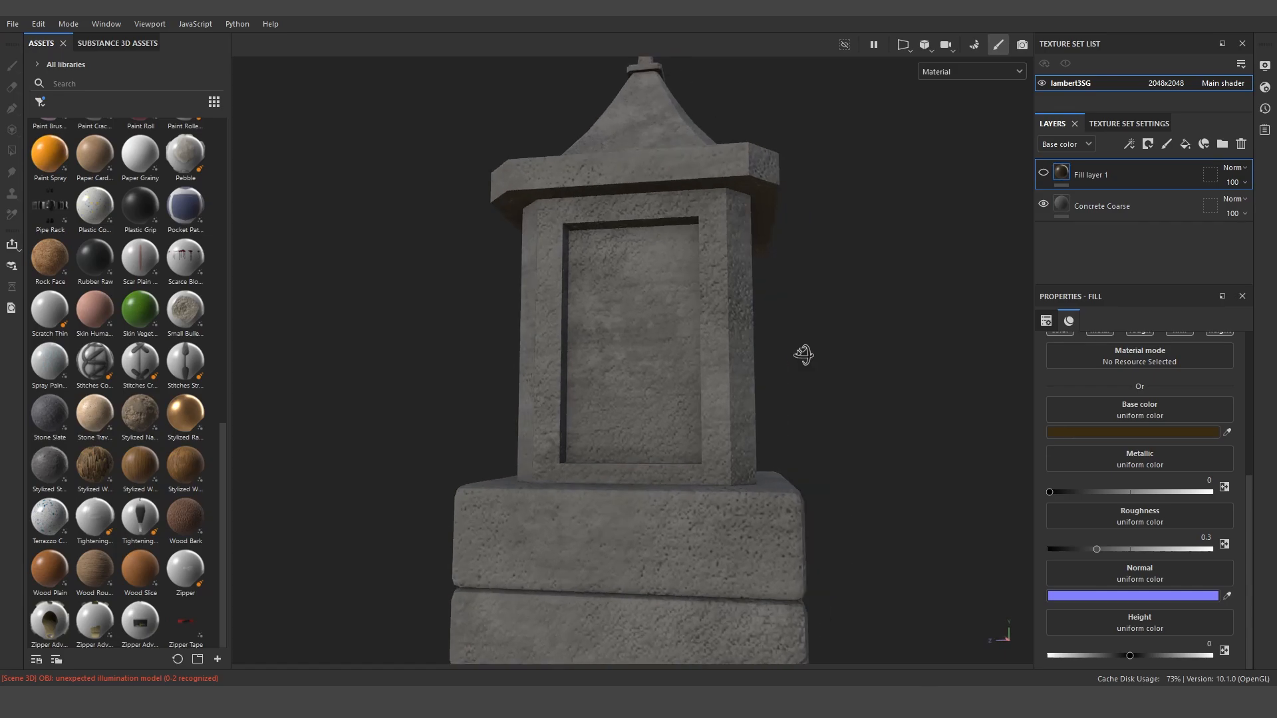
click(1044, 174)
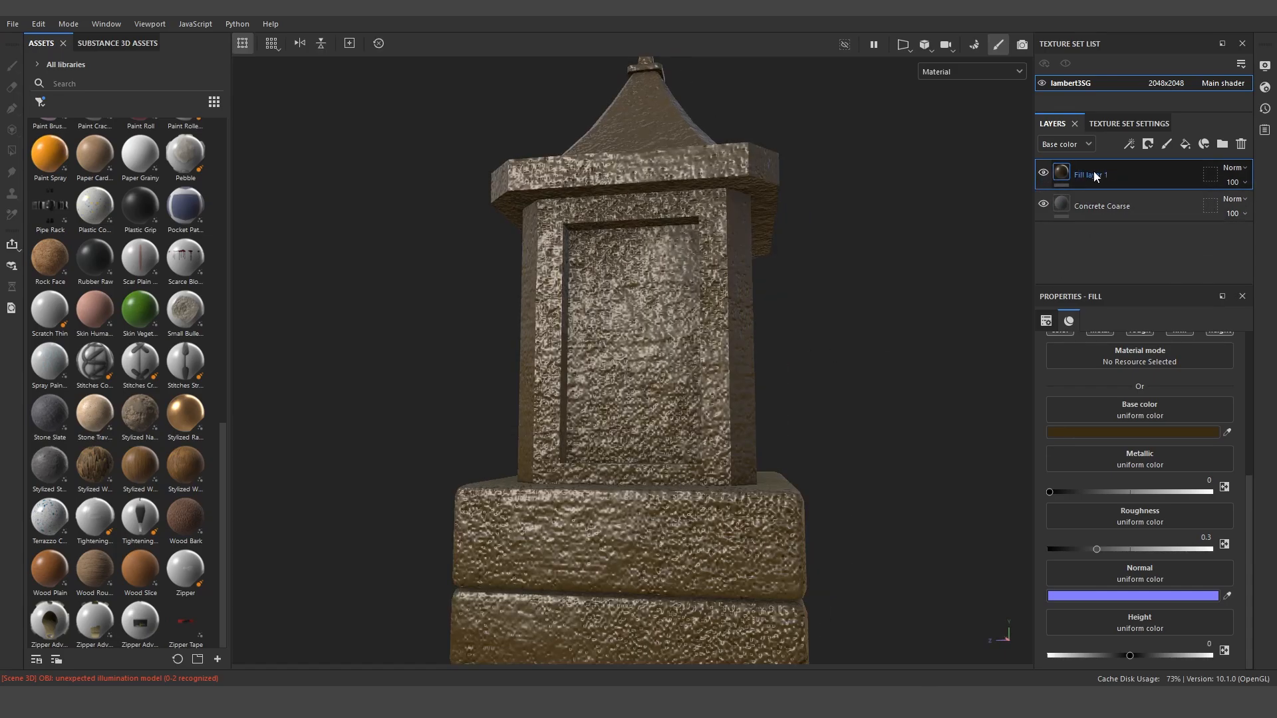
- Raise the brown fill layer's uniform roughness to about 0.87
scroll(1089, 399, up, 2)
scroll(1087, 405, down, 2)
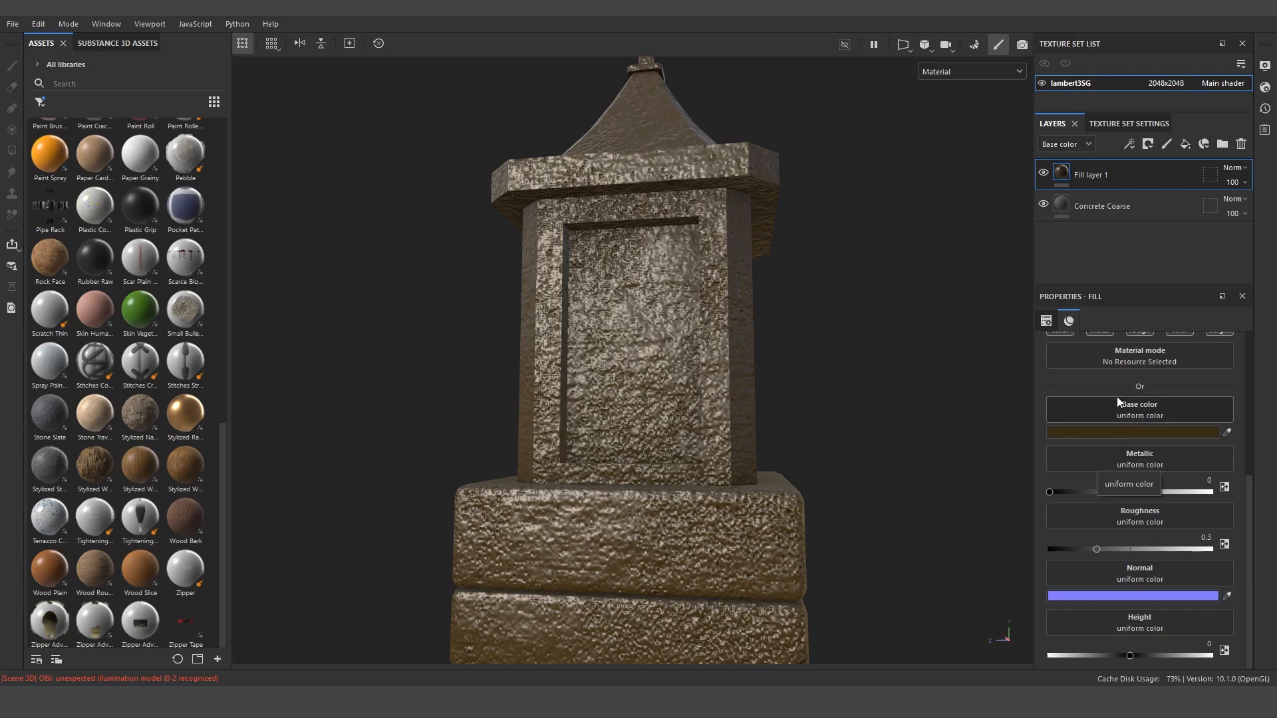
scroll(1121, 405, up, 2)
scroll(1131, 425, down, 2)
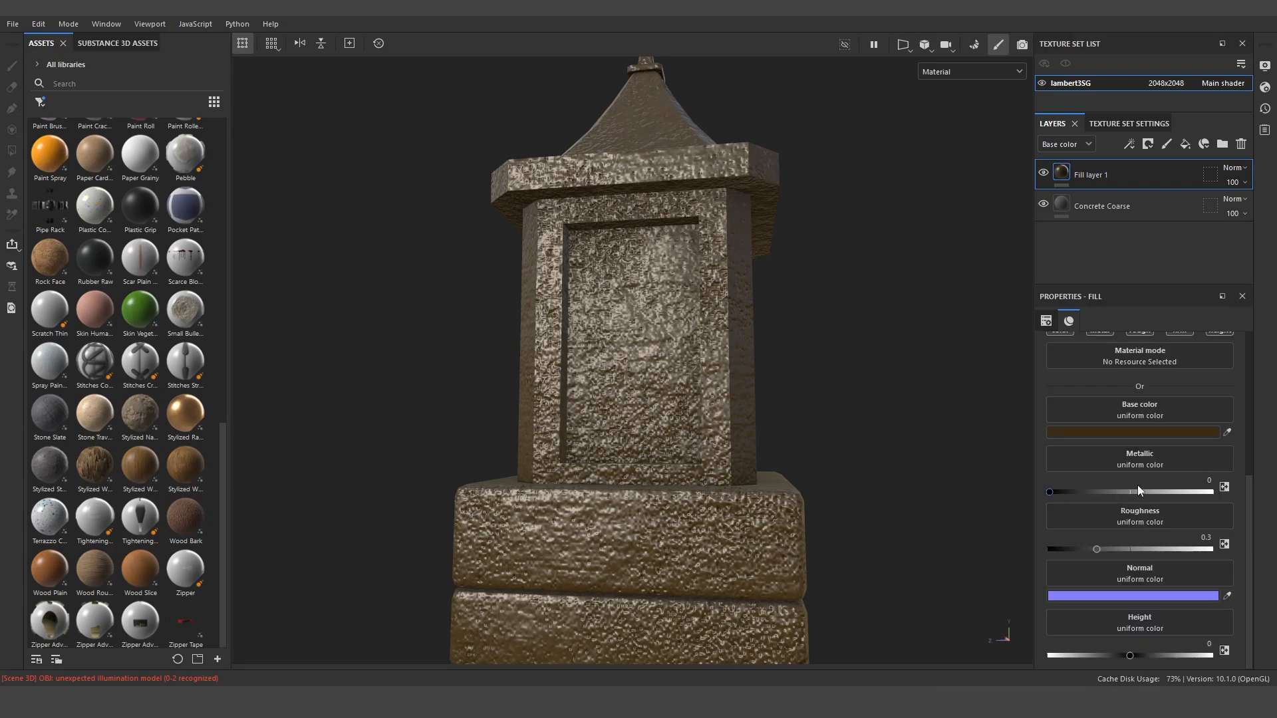
click(1109, 549)
drag(1121, 548, 1179, 549)
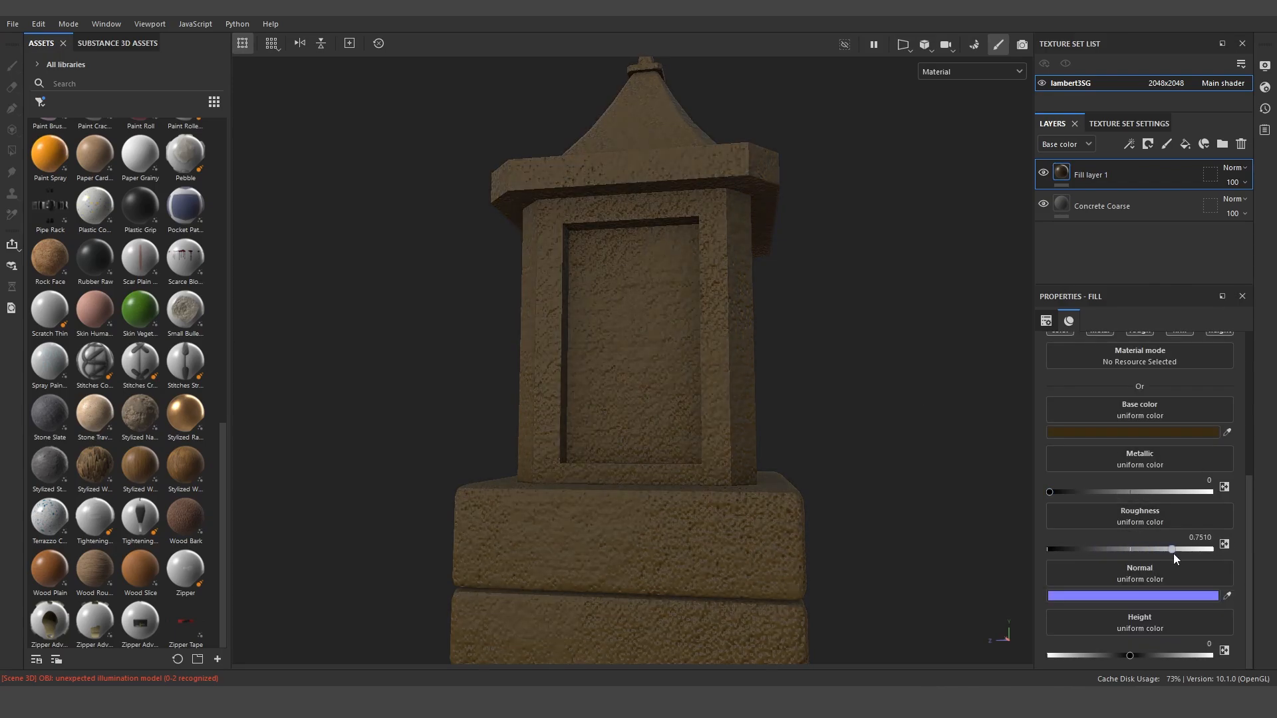
click(1192, 549)
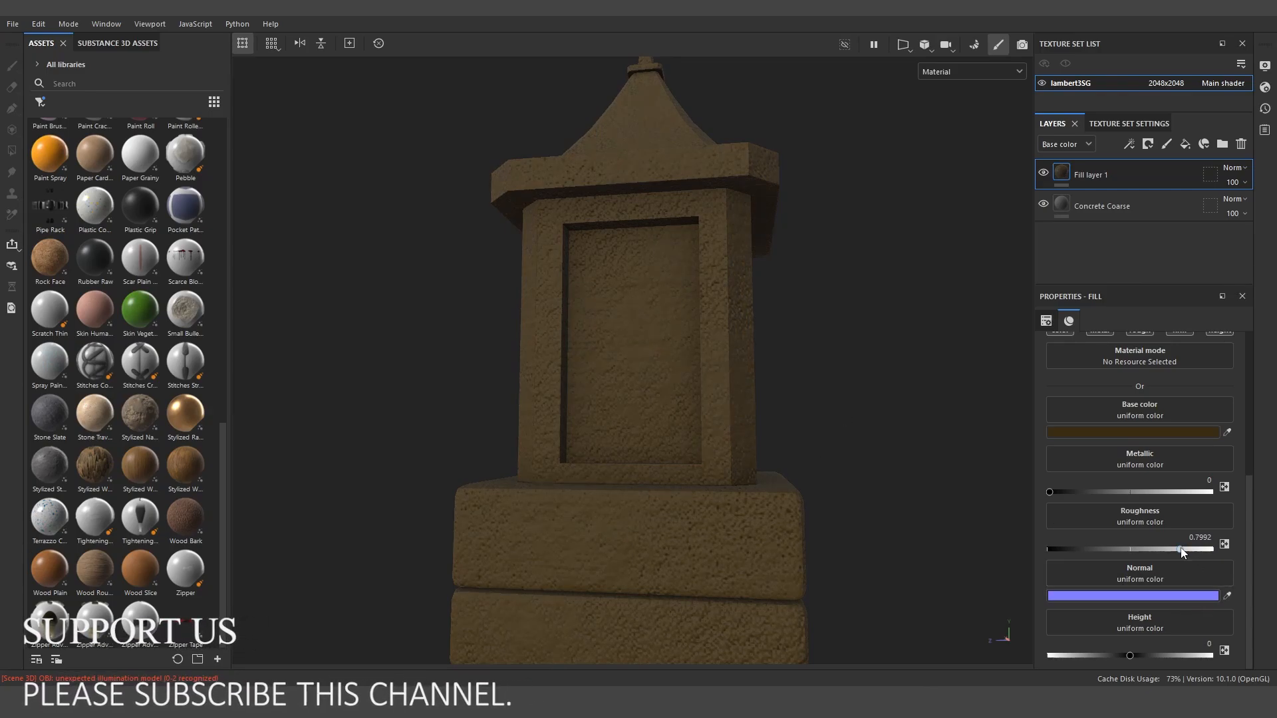
alt+drag(717, 375, 858, 419)
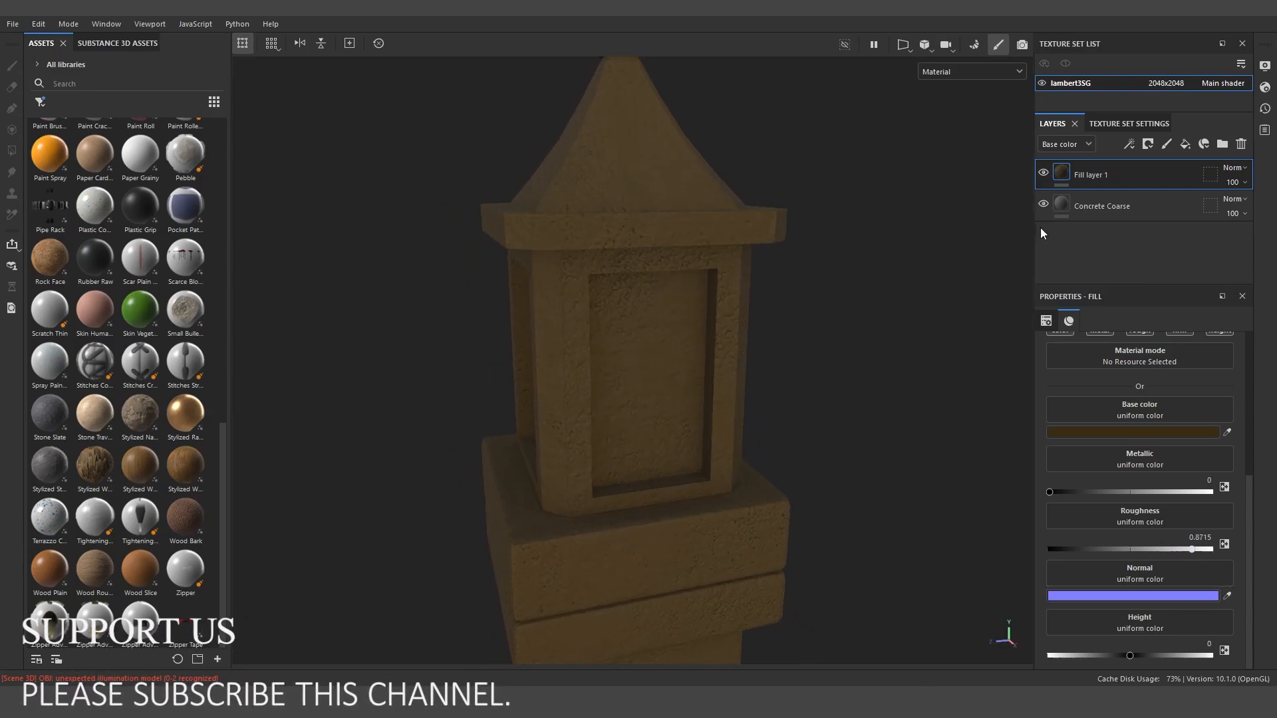
- Add a black mask to the brown fill layer, trying one brush stroke on the recessed panel and undoing it
click(1147, 144)
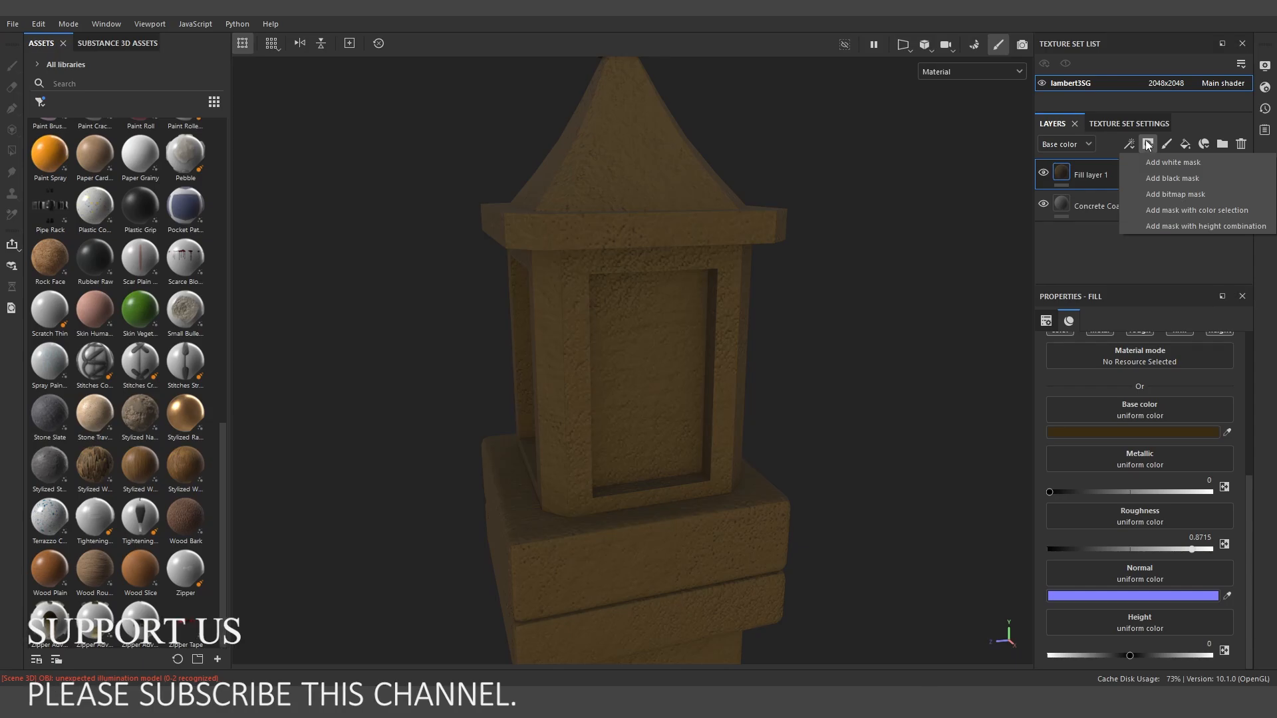
click(1155, 177)
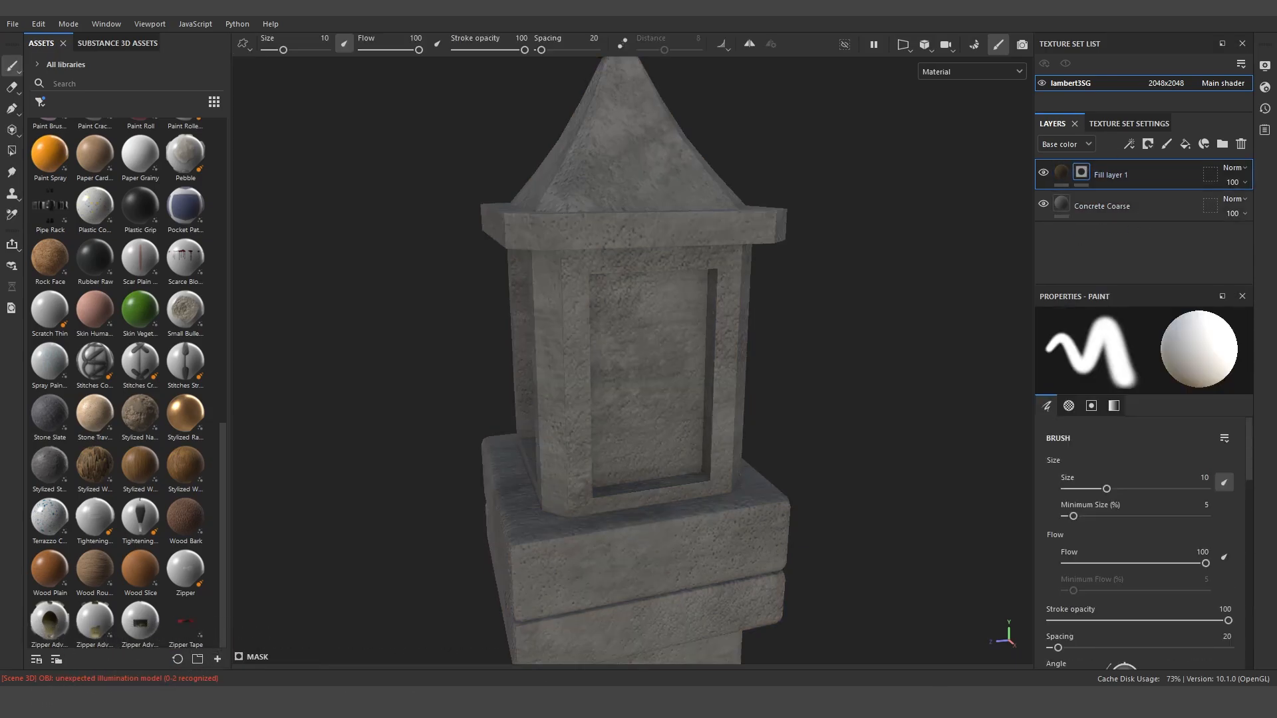
mouse_move(638, 286)
mouse_down()
mouse_move(672, 372)
mouse_move(642, 316)
mouse_move(598, 378)
mouse_move(631, 429)
mouse_move(655, 364)
mouse_up()
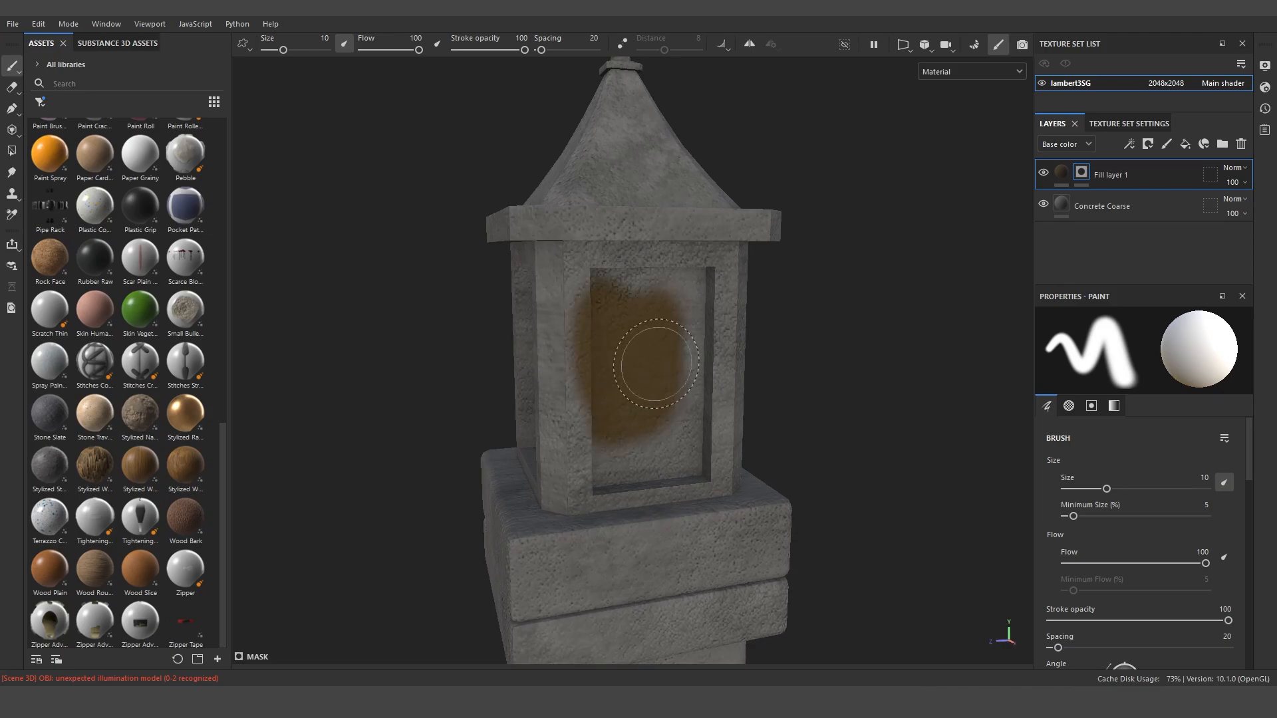
key(ctrl+z)
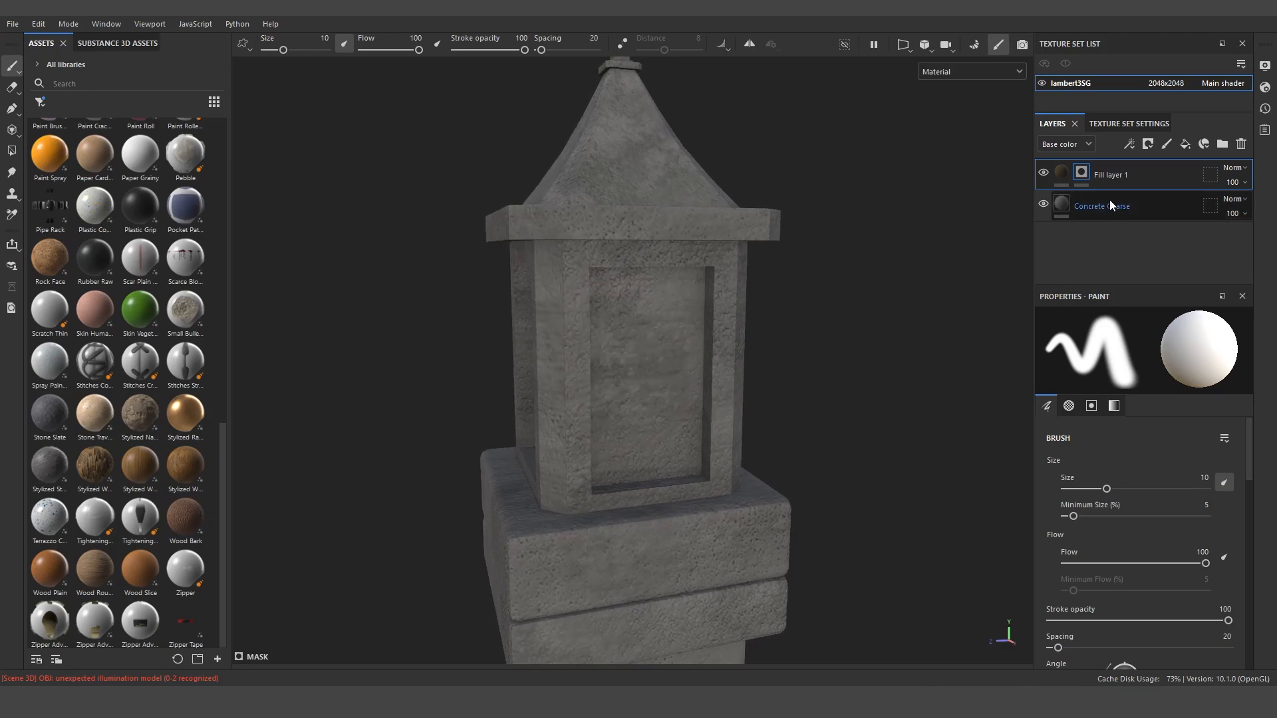
- Add a generator to the fill layer's mask and choose Dirt for it
right_click(1085, 170)
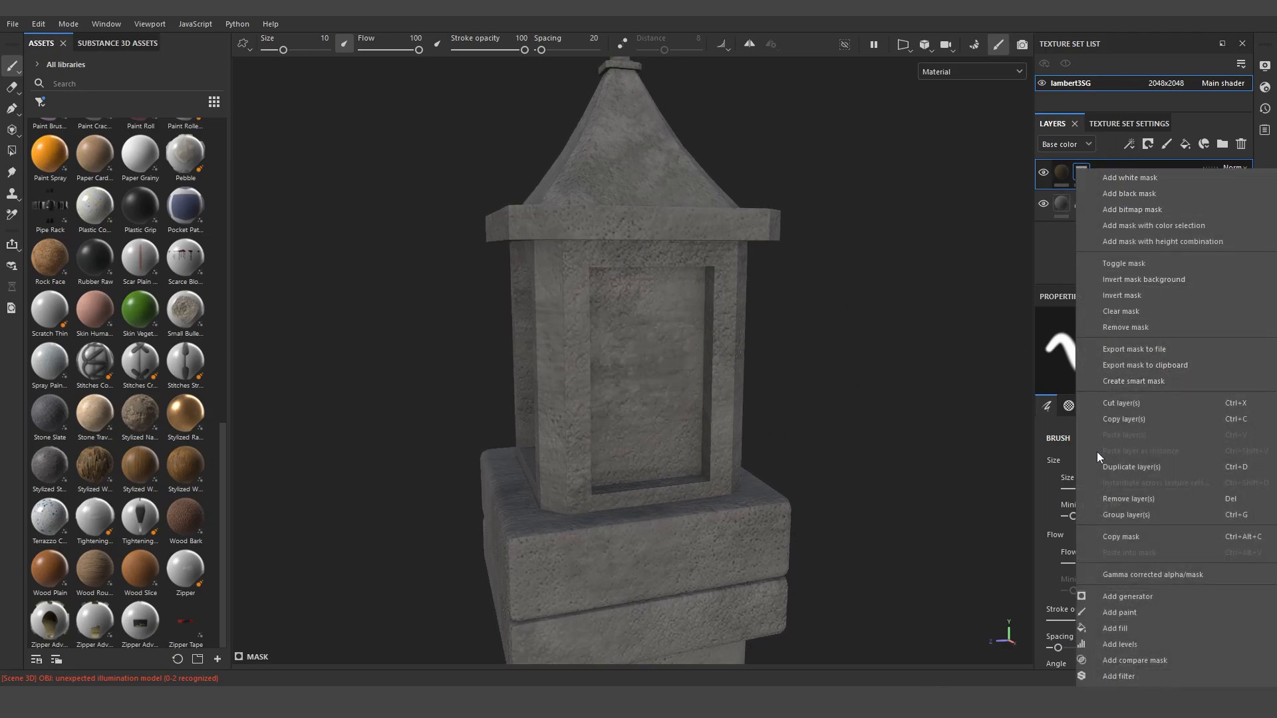
click(1118, 600)
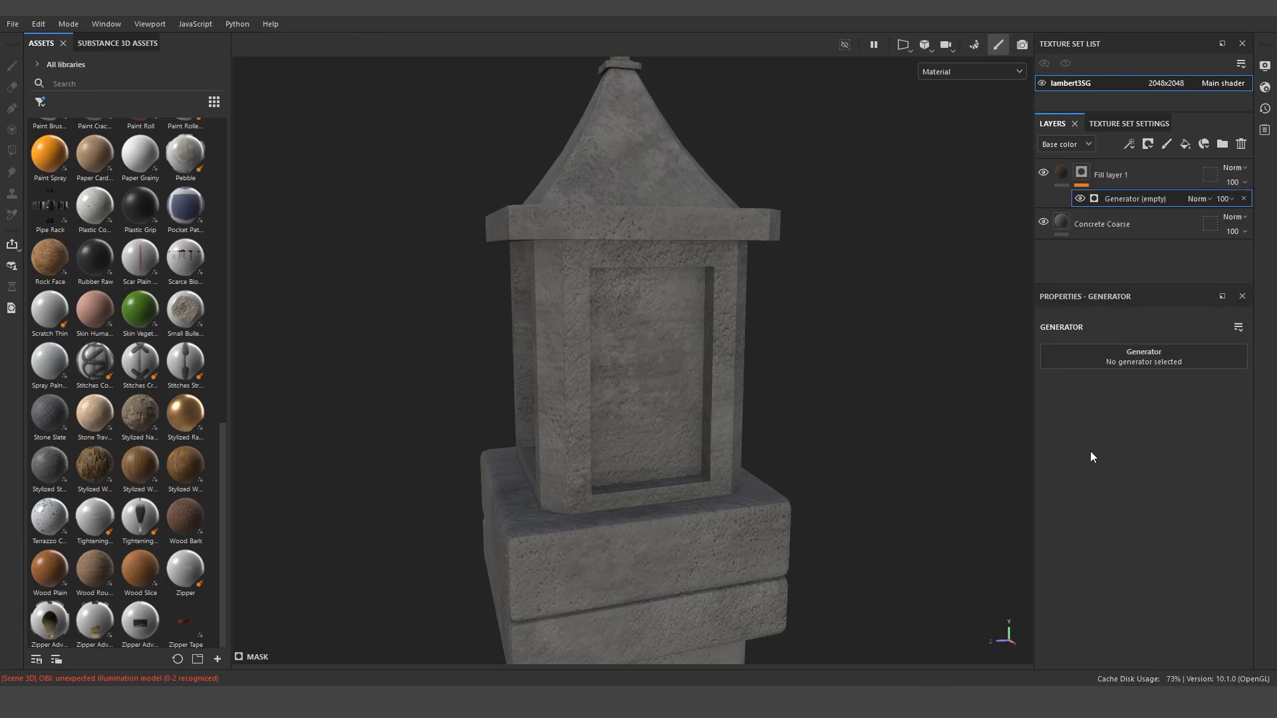
click(1117, 361)
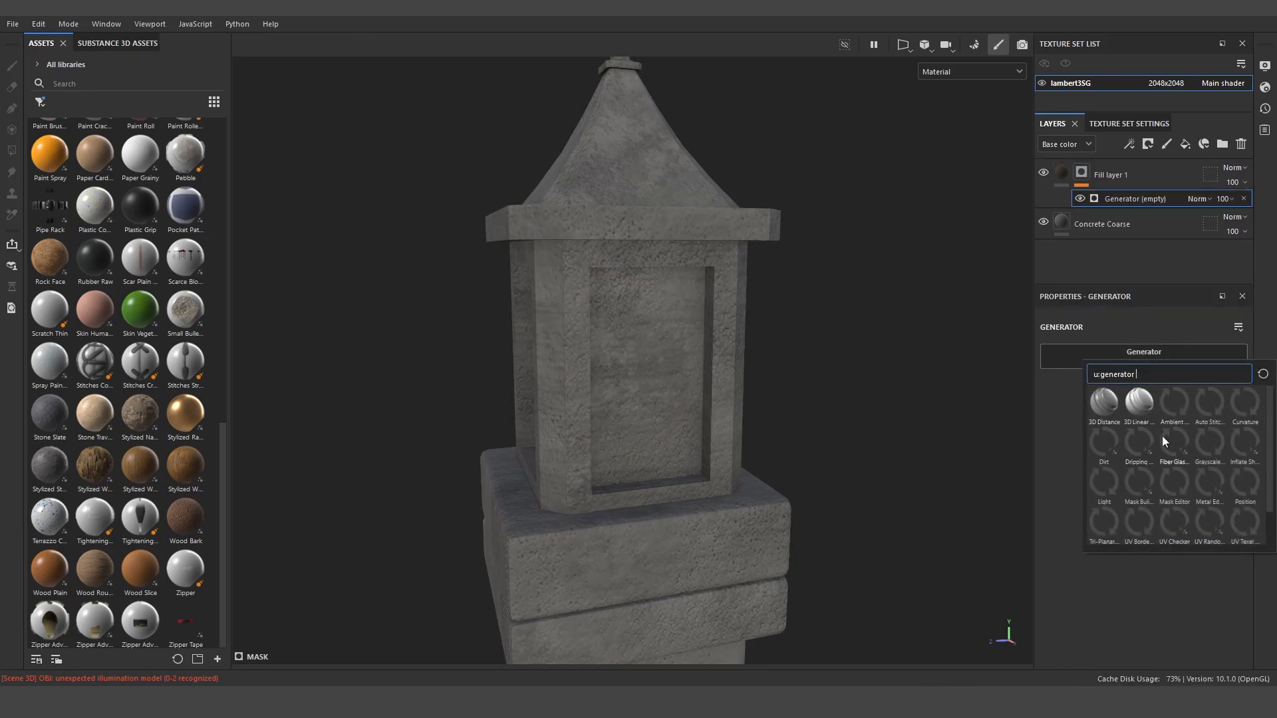
click(1102, 444)
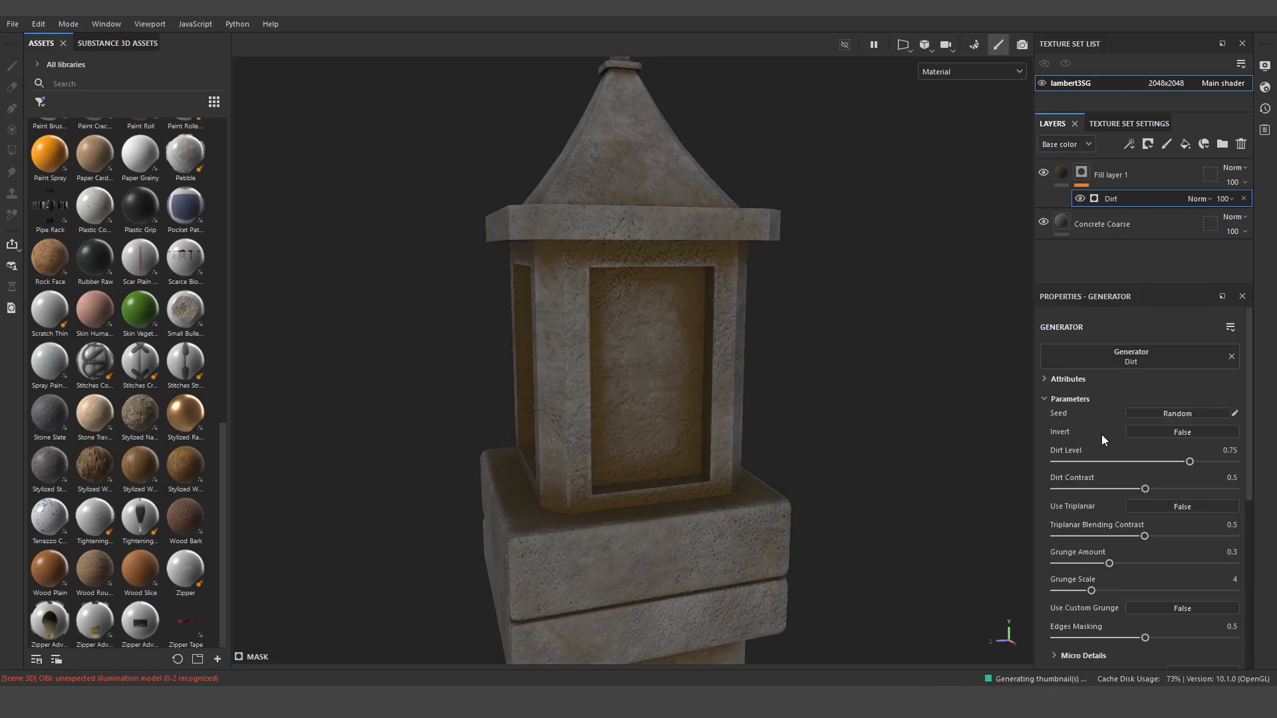
- Set the Dirt generator's level to 0.56, contrast to 0.66, triplanar blending contrast to 0.45, grunge amount to 0.37 and grunge scale to 8
alt+drag(841, 412, 782, 344)
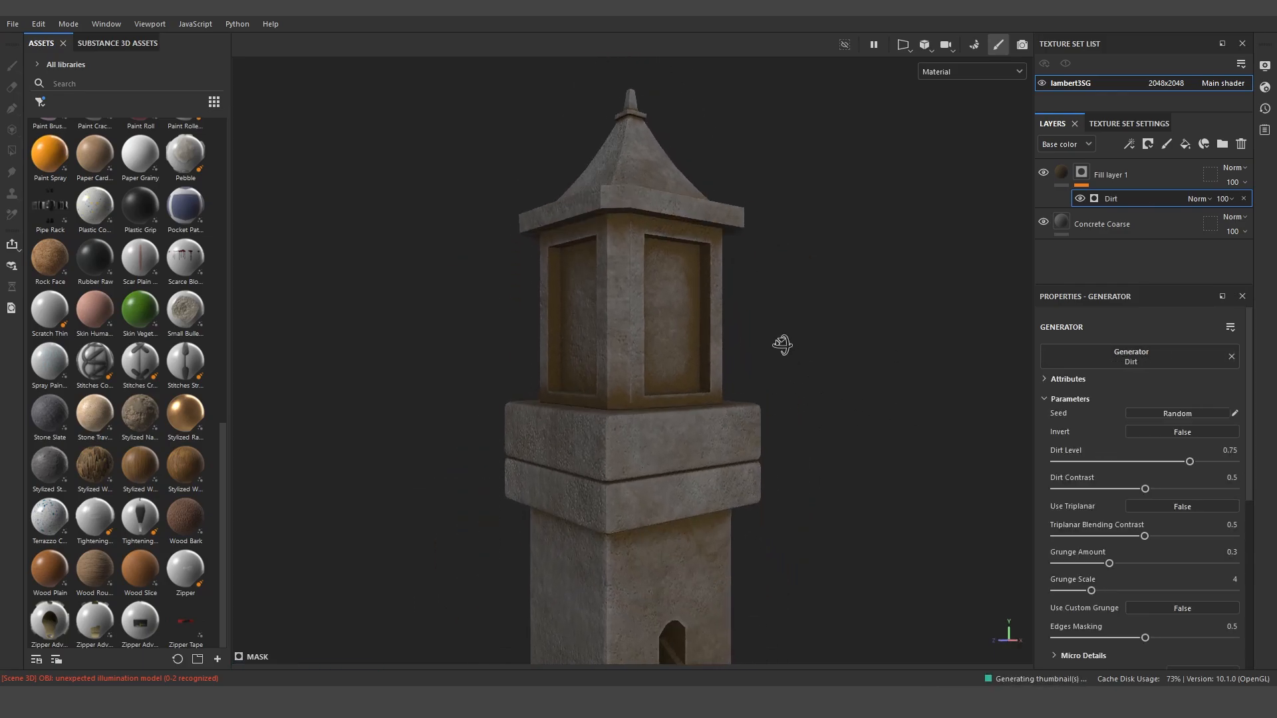
alt+middle_drag(621, 449, 715, 465)
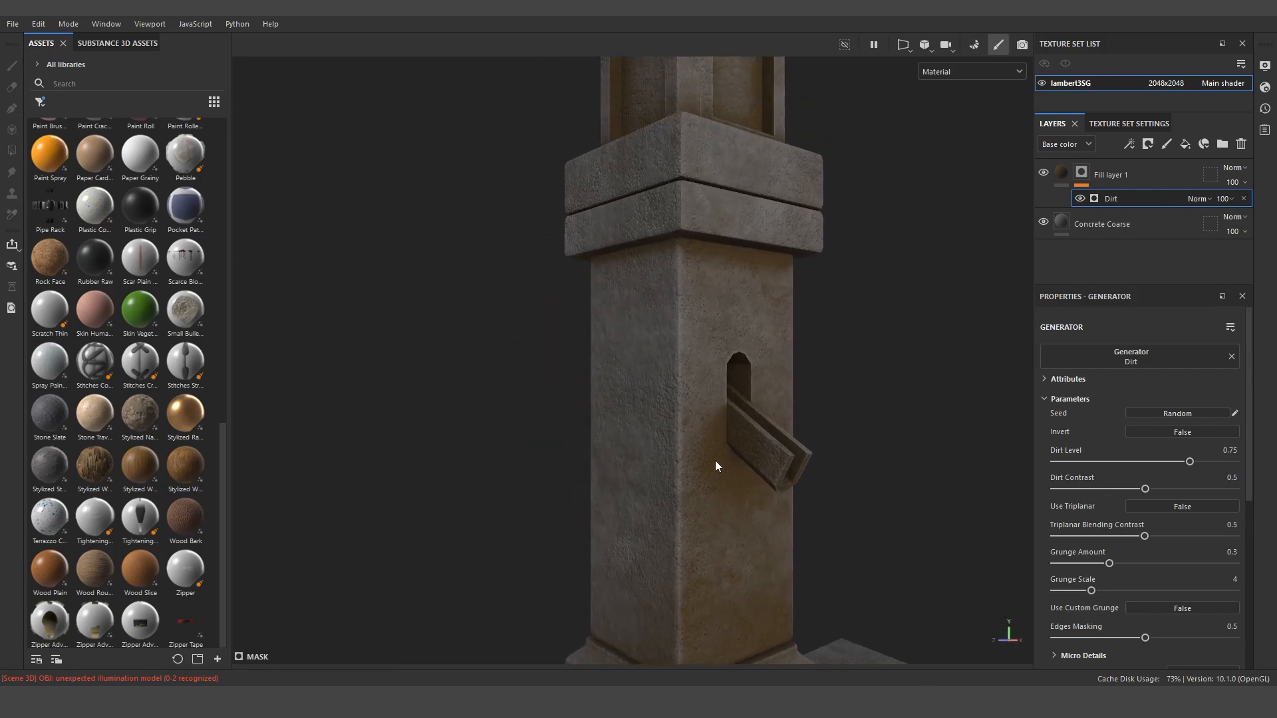
alt+middle_drag(798, 168, 801, 406)
alt+drag(801, 405, 752, 455)
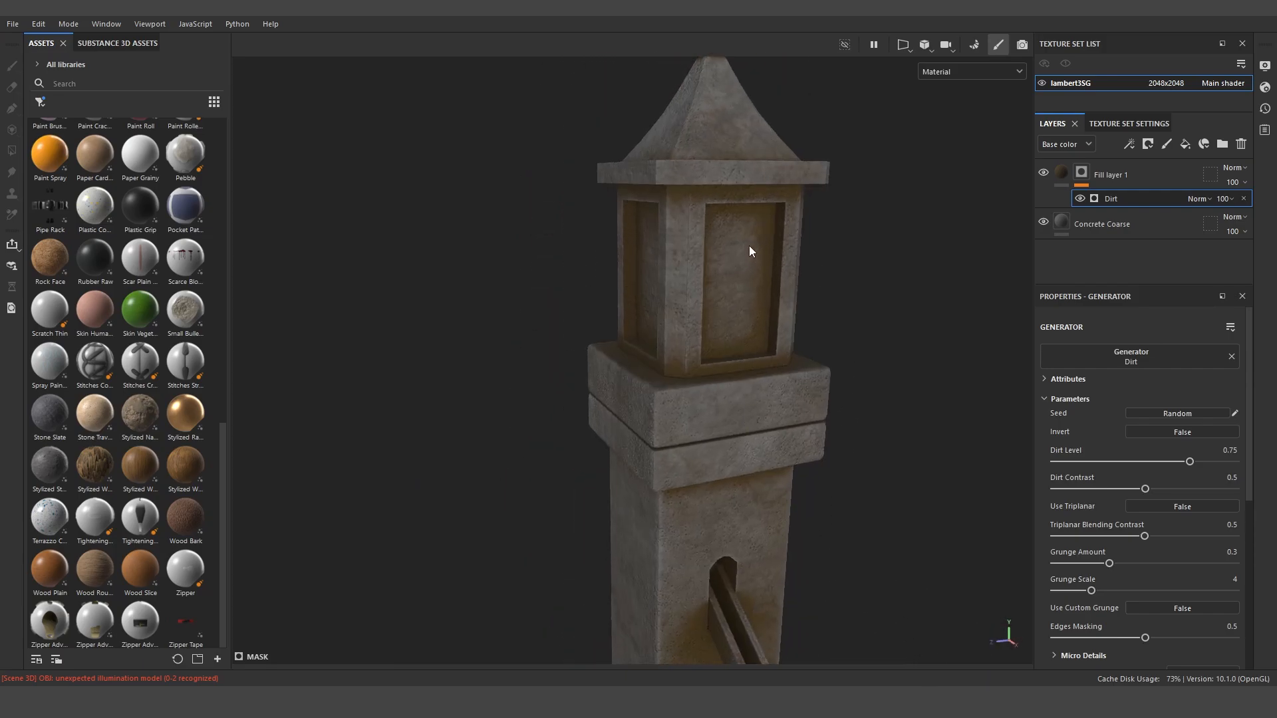
alt+drag(772, 251, 746, 262)
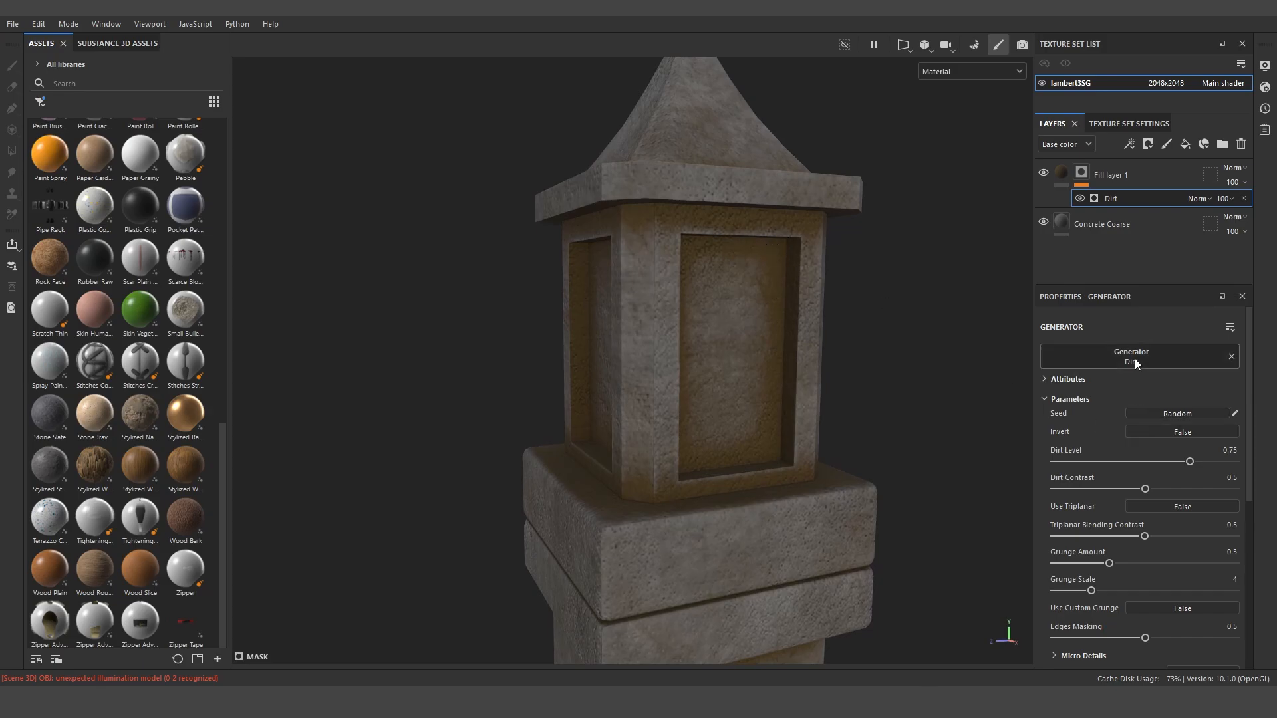
drag(1189, 461, 1167, 465)
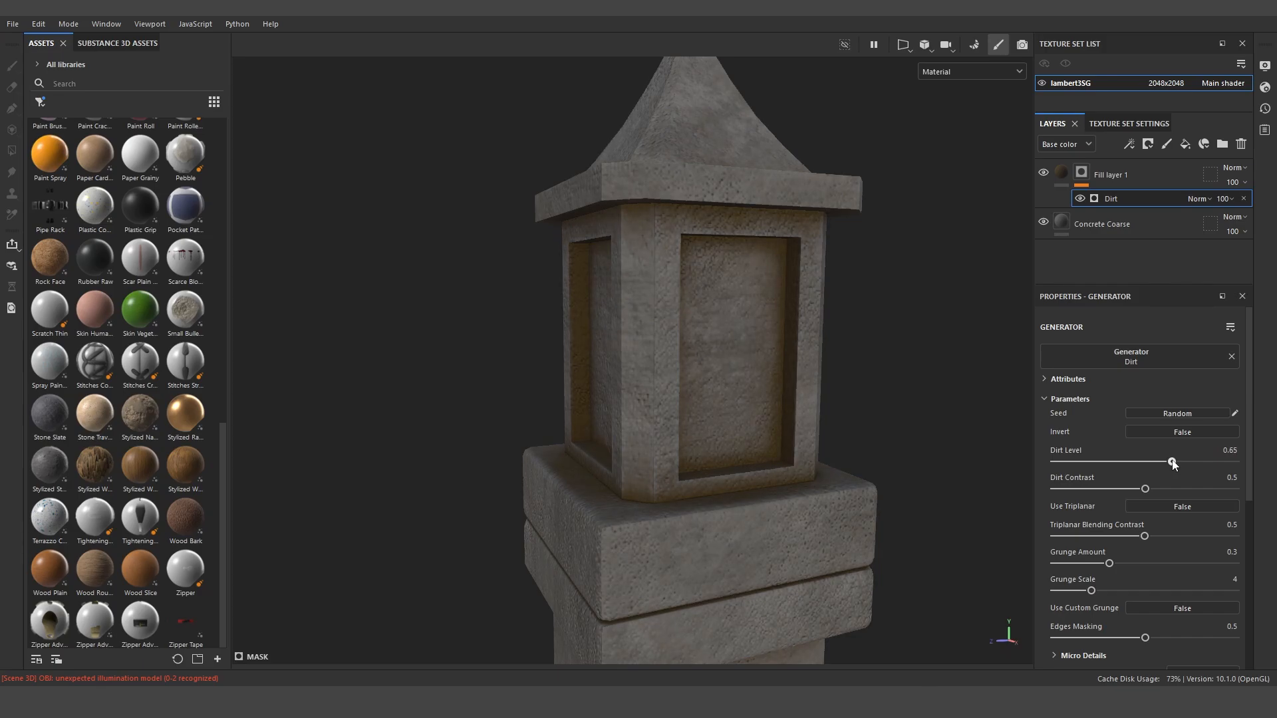
mouse_move(1175, 462)
mouse_down()
mouse_move(1157, 462)
mouse_move(1188, 462)
mouse_move(1156, 463)
mouse_move(1166, 464)
mouse_up()
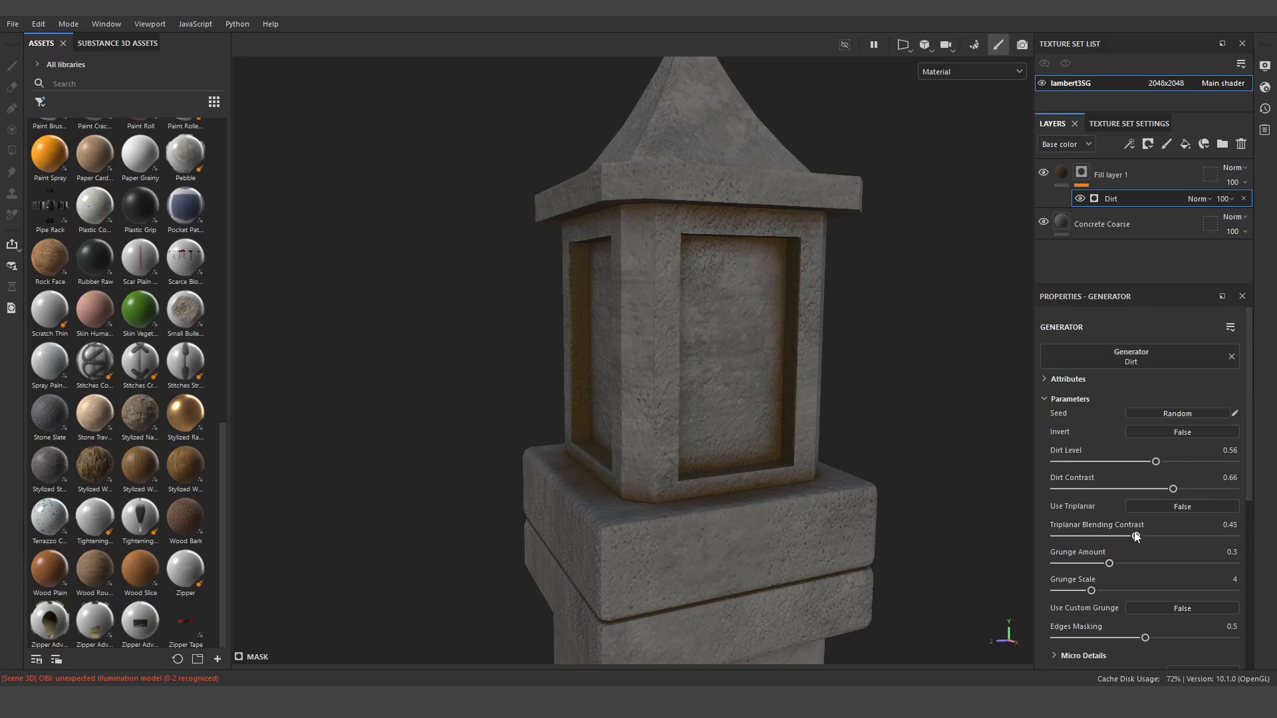
drag(1134, 564, 1112, 563)
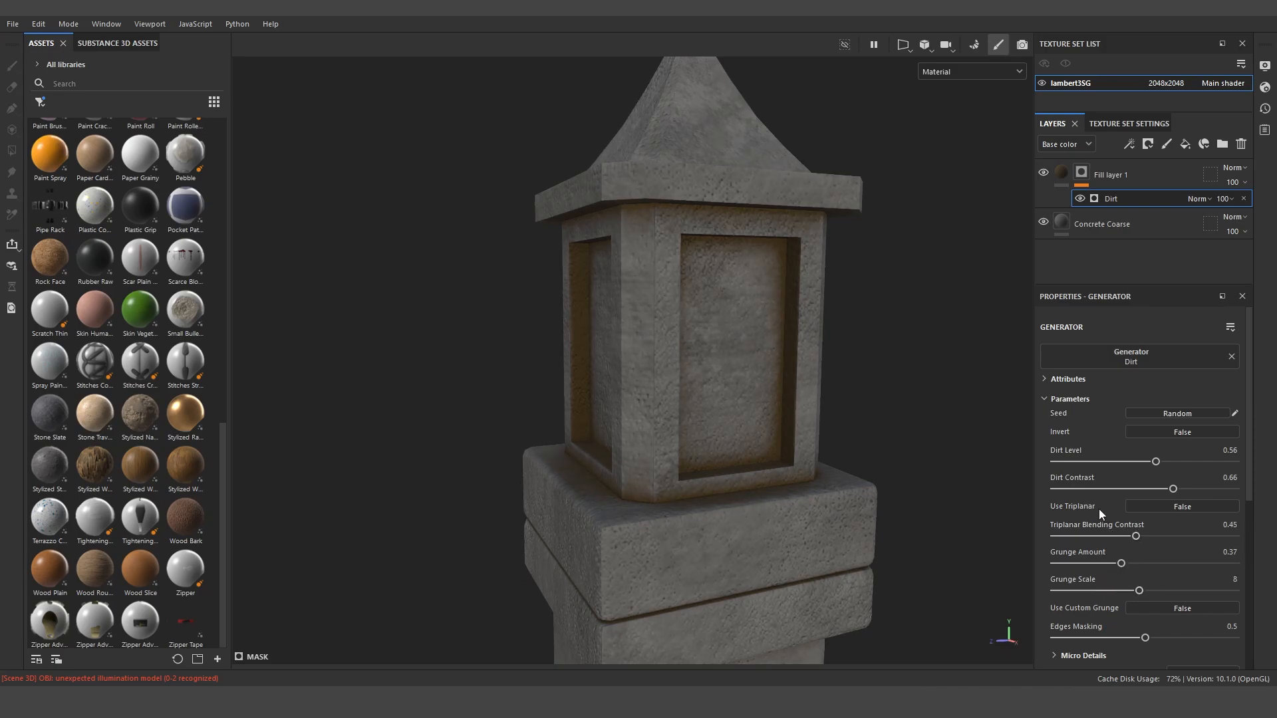
- Raise the Dirt generator's level to 0.61 and check the recessed panels
scroll(1098, 509, down, 3)
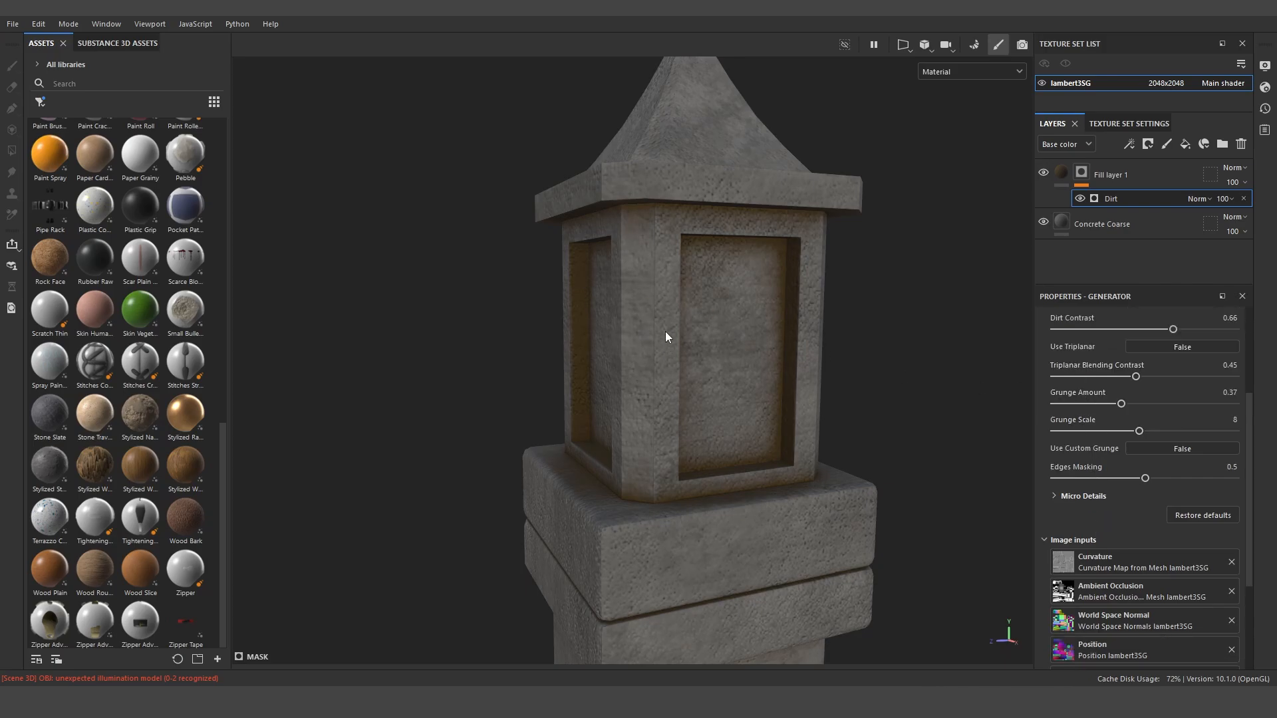
alt+drag(672, 333, 778, 353)
scroll(1063, 447, up, 3)
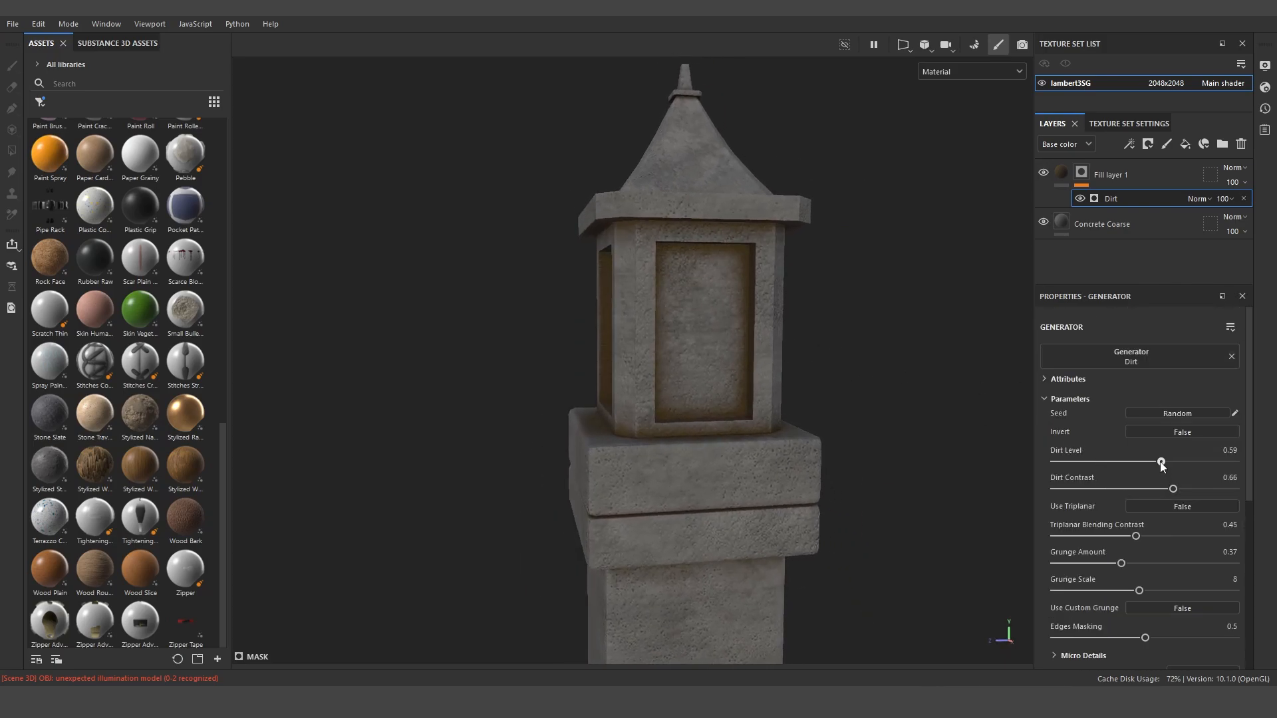
mouse_move(893, 375)
alt+mouse_down()
mouse_move(832, 450)
mouse_move(607, 405)
mouse_move(895, 359)
mouse_move(879, 456)
mouse_move(718, 433)
mouse_move(692, 379)
mouse_move(729, 402)
mouse_move(733, 336)
mouse_move(660, 315)
alt+mouse_up()
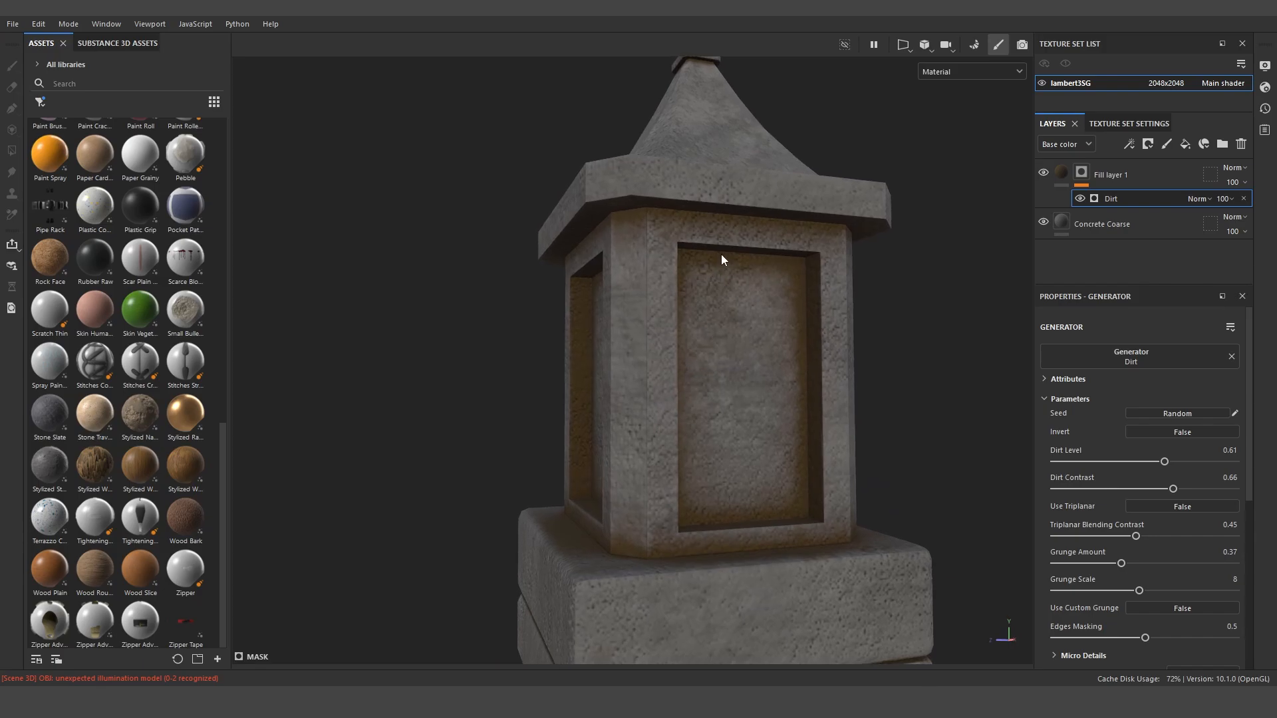
- Add a paint effect above the Dirt generator in the fill layer's mask
right_click(1110, 196)
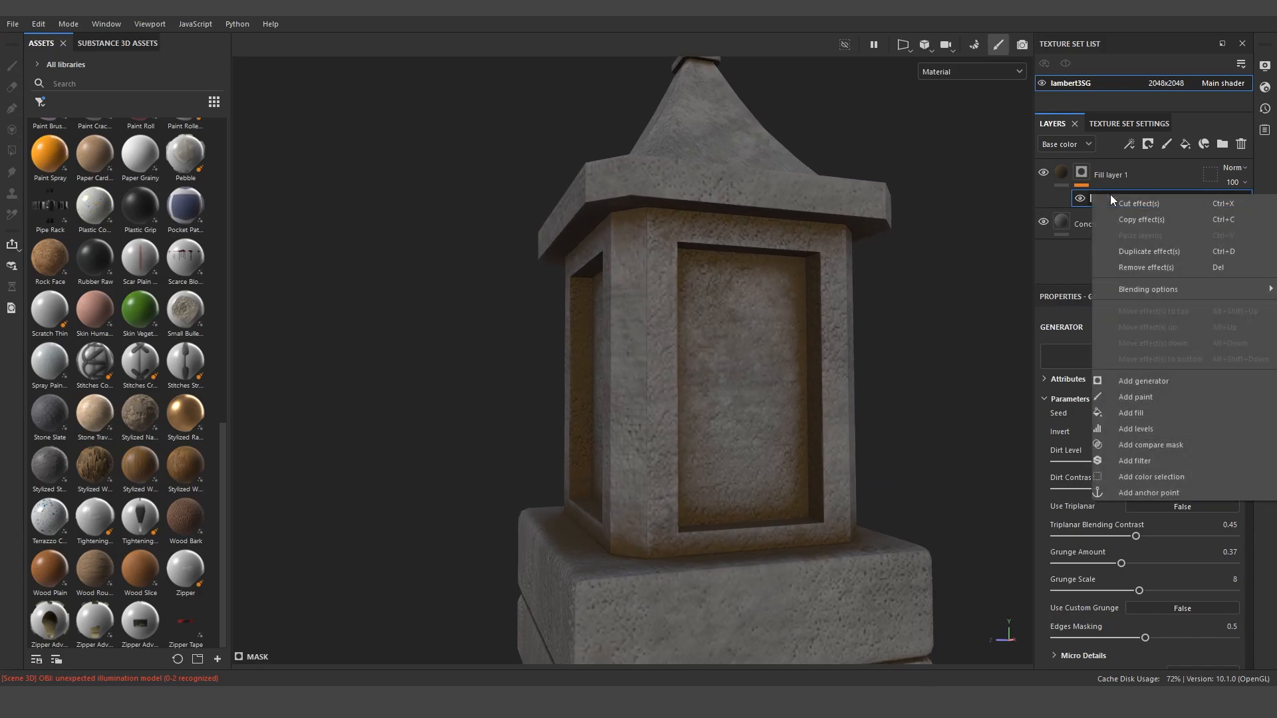
click(1132, 396)
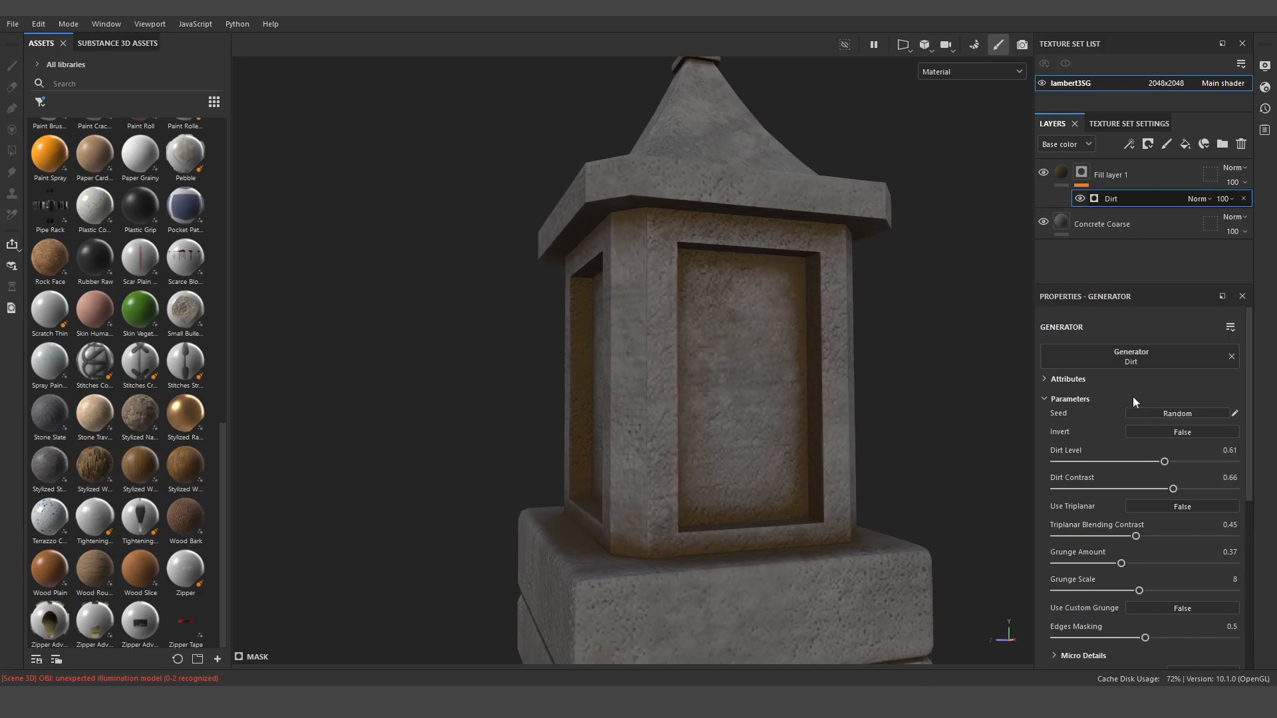
- Try white and black mask strokes on the tower's corner and recessed panel, undoing each one
drag(648, 309, 652, 349)
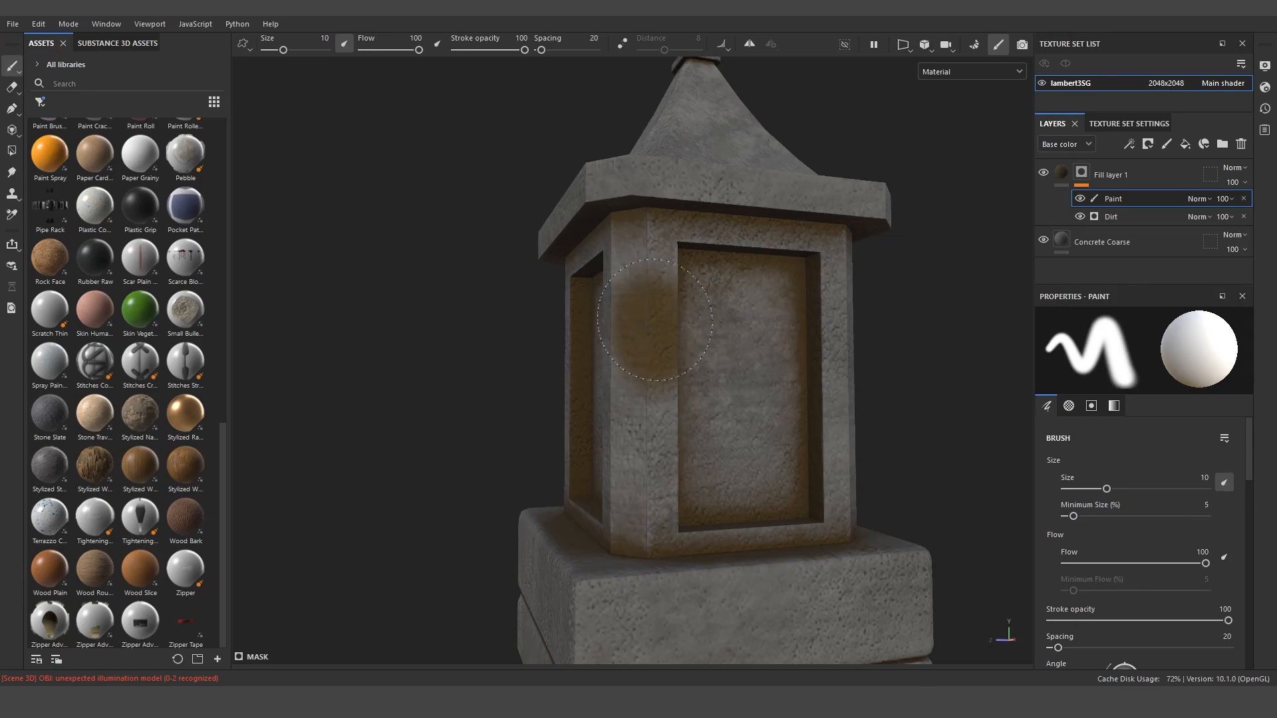
key(ctrl+z)
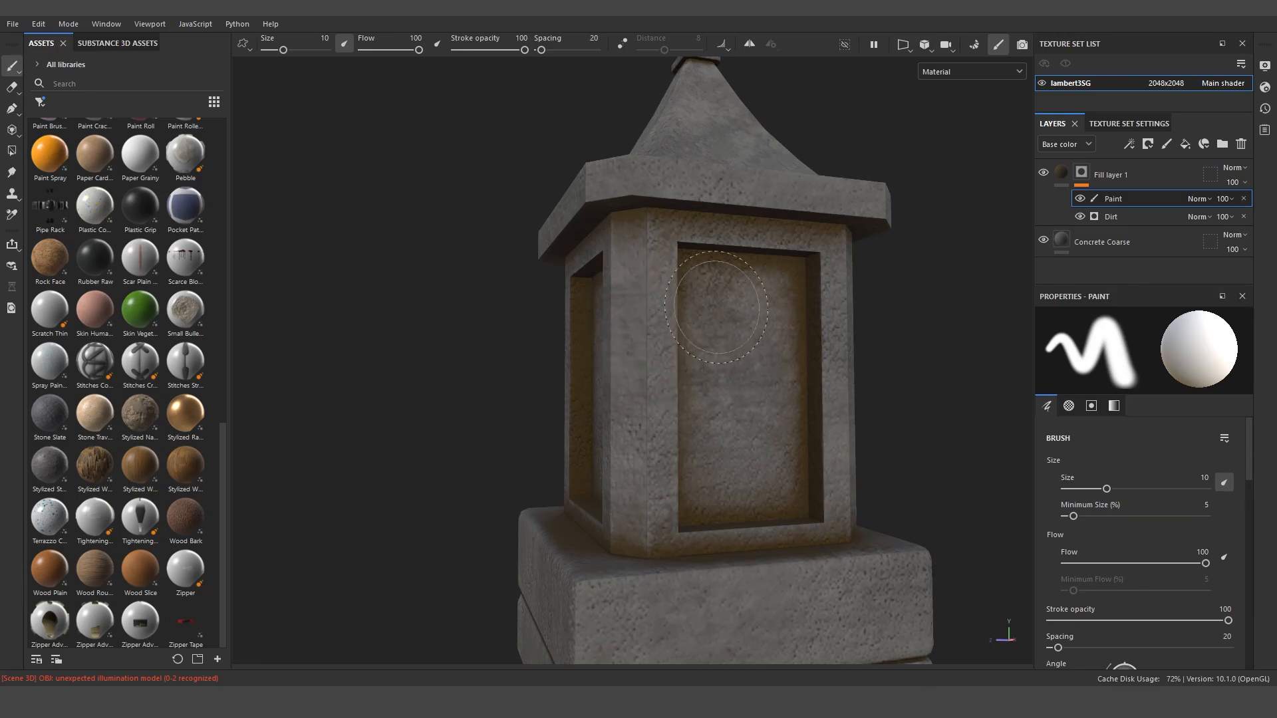
mouse_move(784, 286)
alt+mouse_down()
mouse_move(818, 333)
mouse_move(747, 280)
alt+mouse_up()
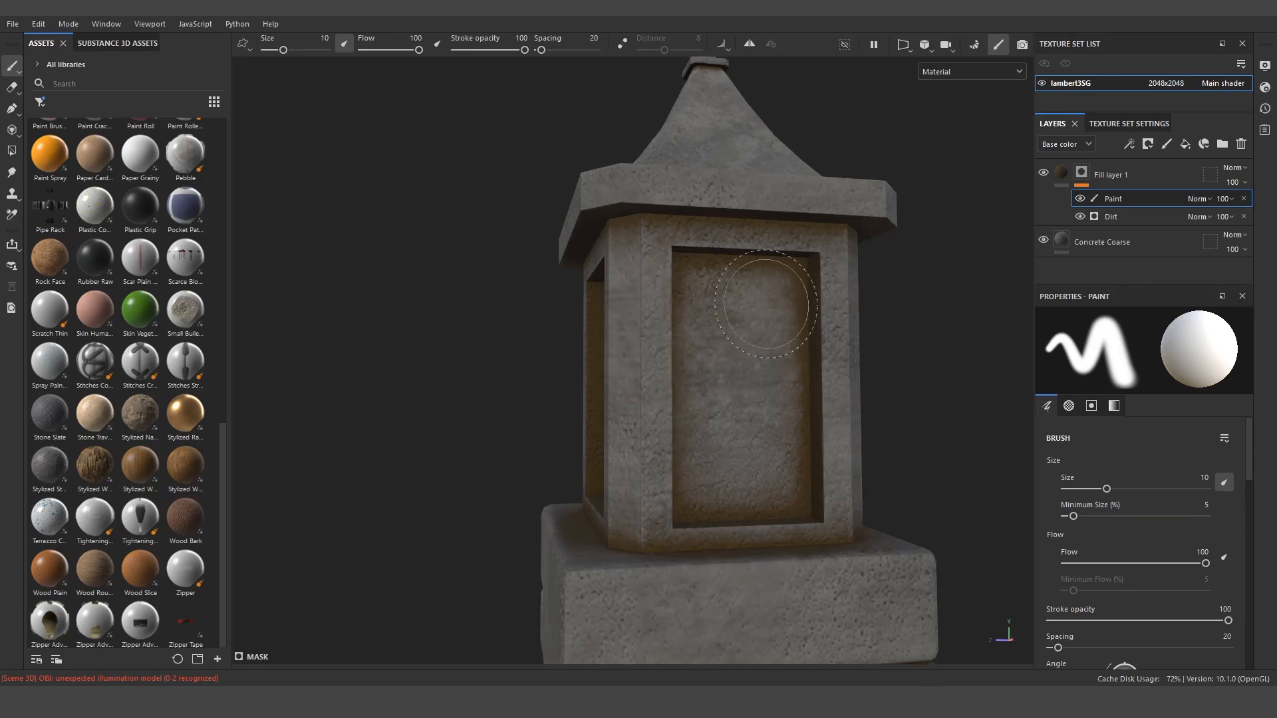
drag(739, 322, 747, 350)
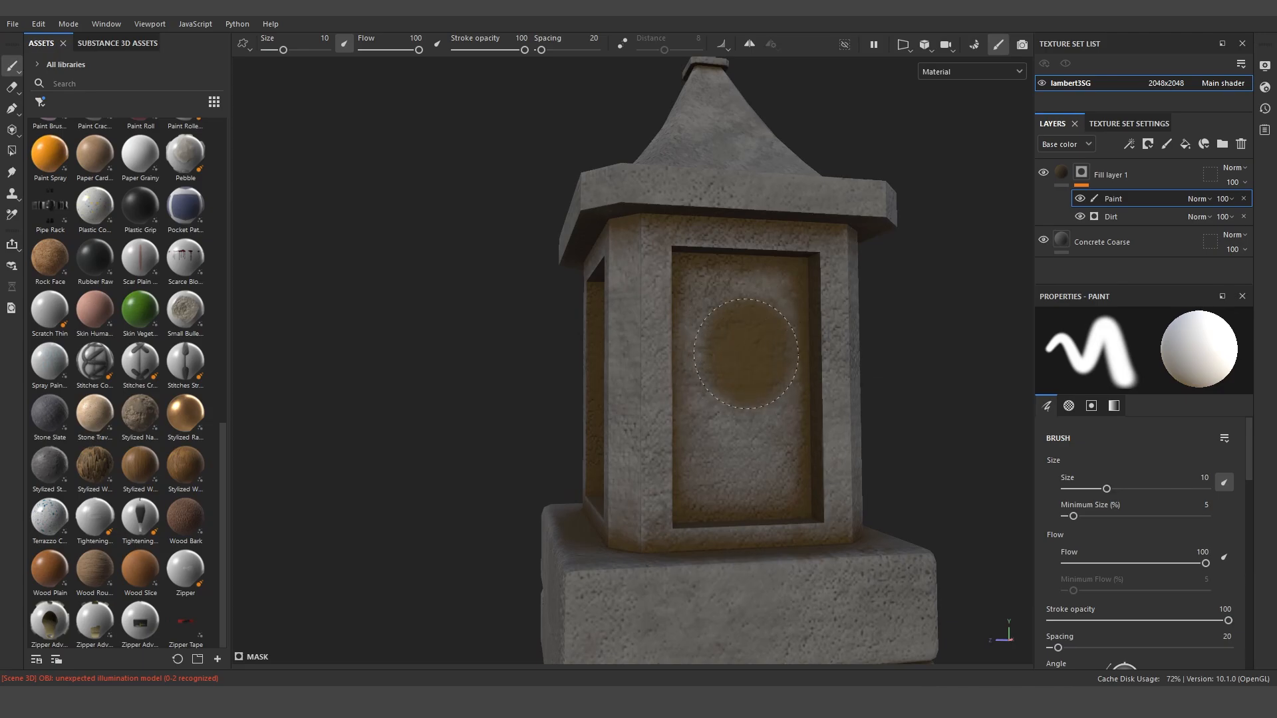
key(ctrl+z)
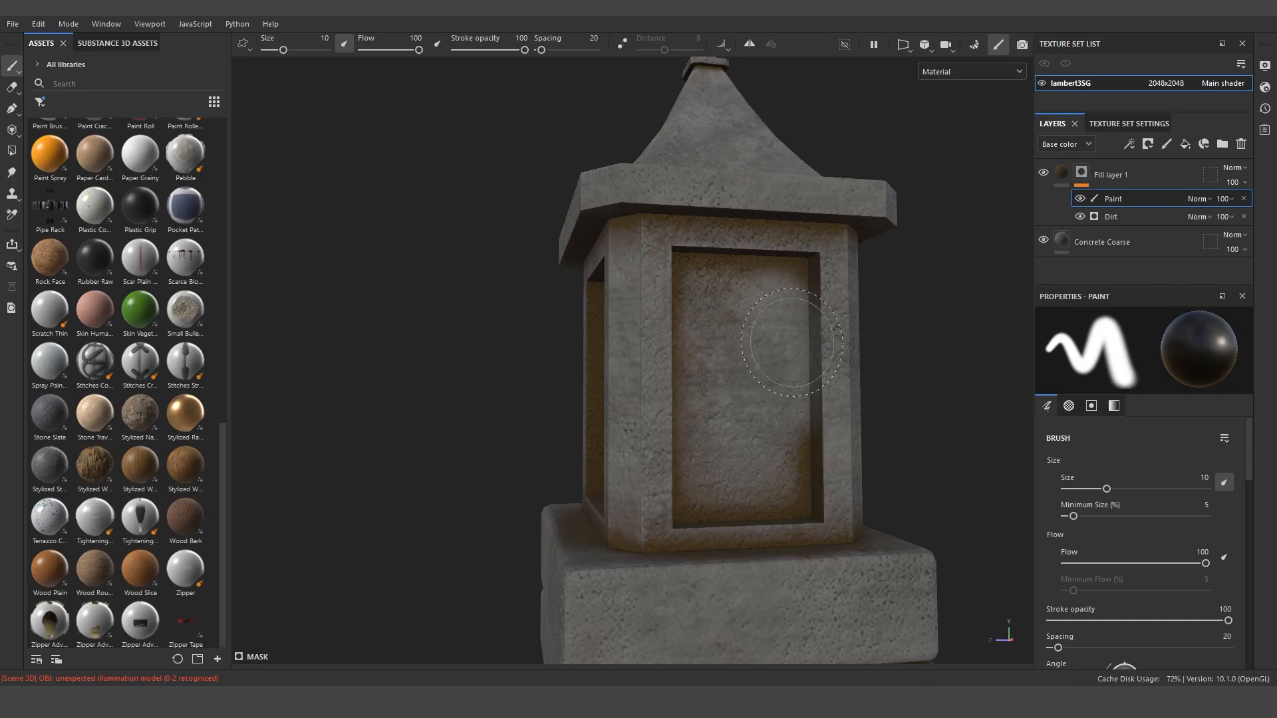
key(ctrl+z)
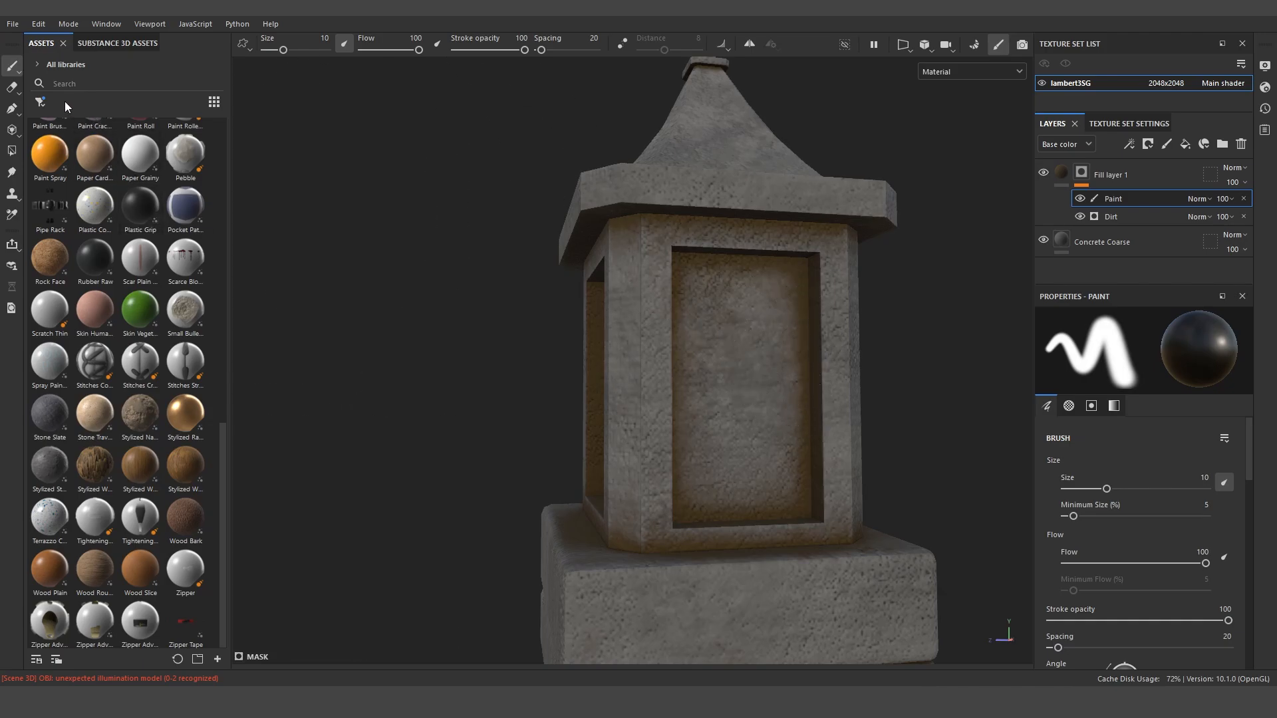
- Limit the asset library to brushes, search for dirt and choose the Dirt 2 brush
click(42, 103)
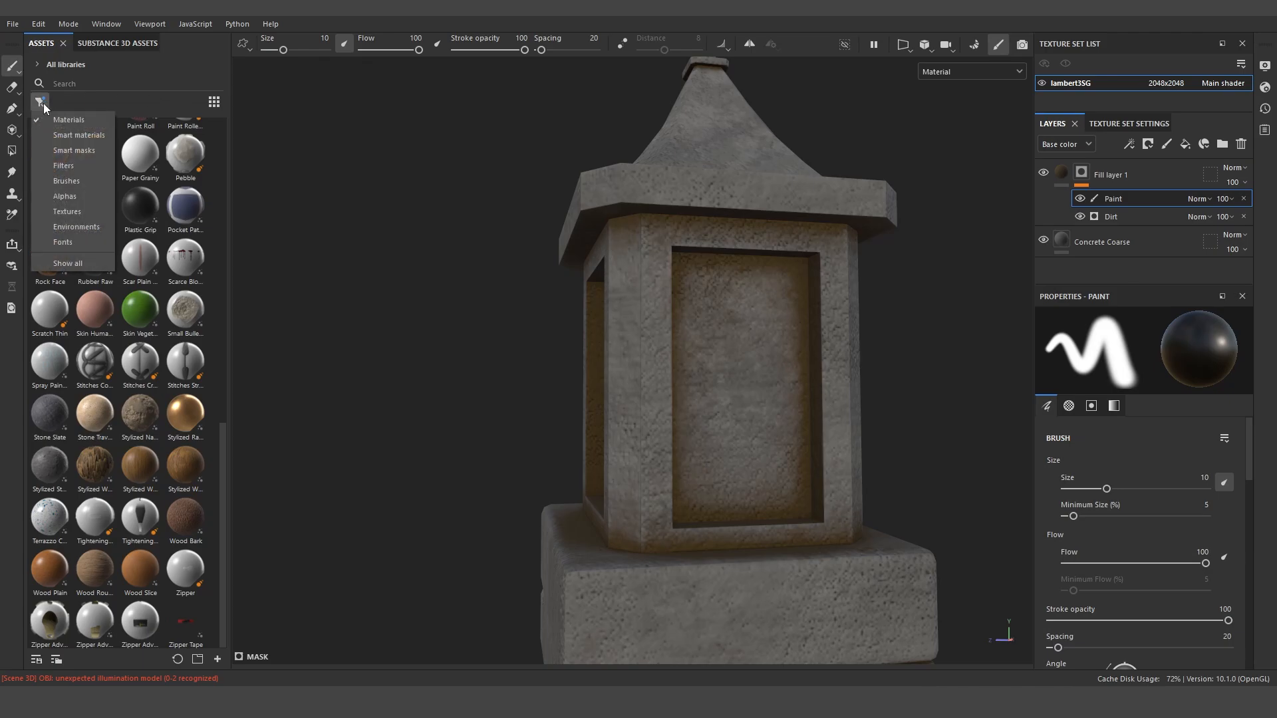
click(74, 180)
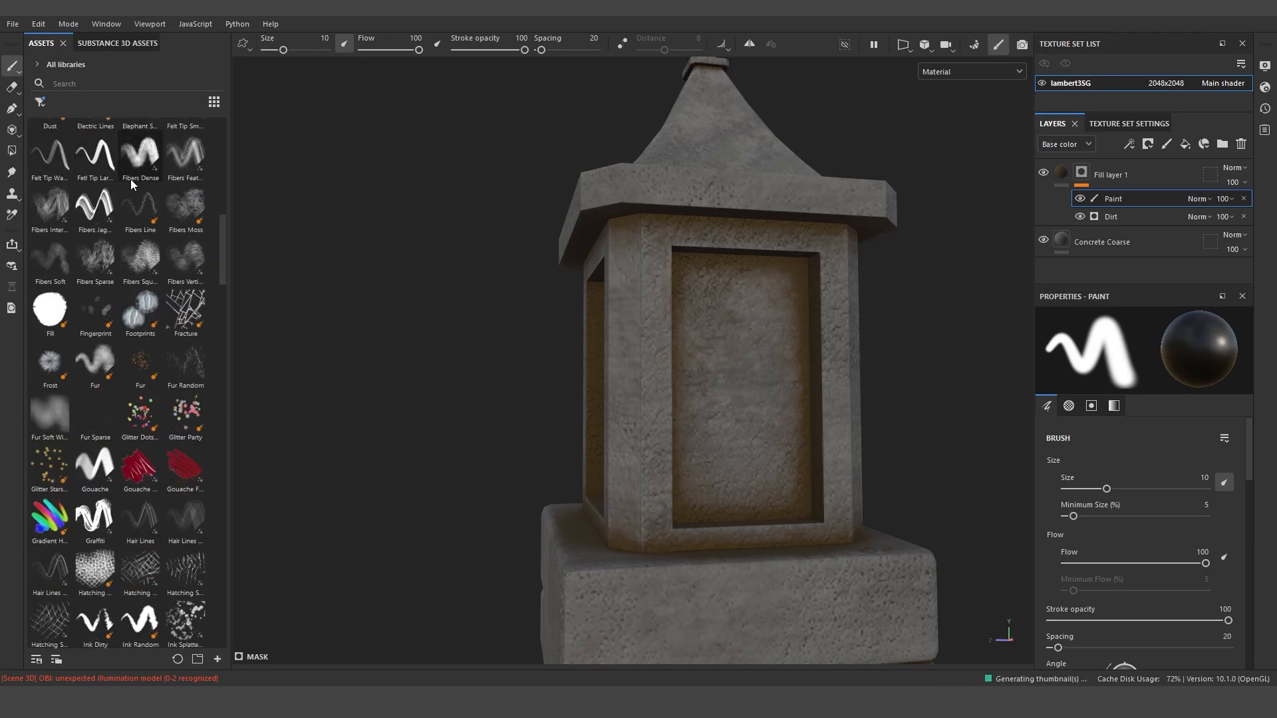
scroll(133, 175, up, 10)
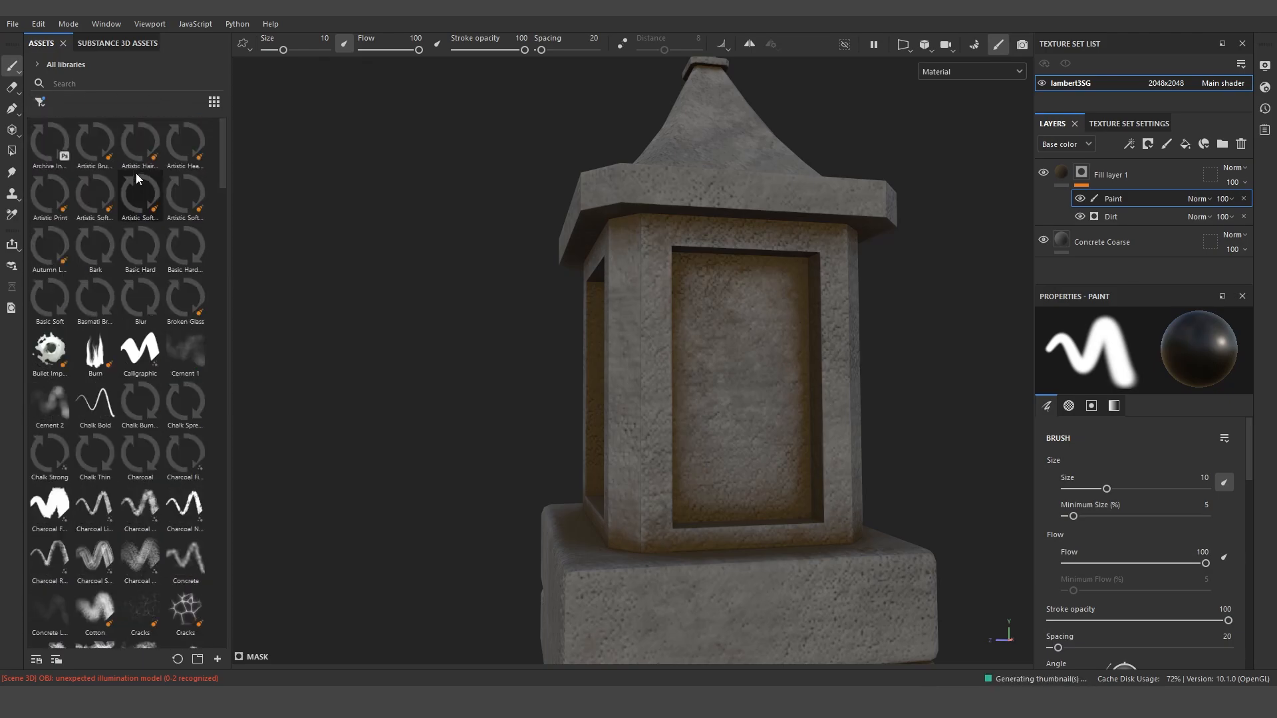
click(120, 84)
text(di)
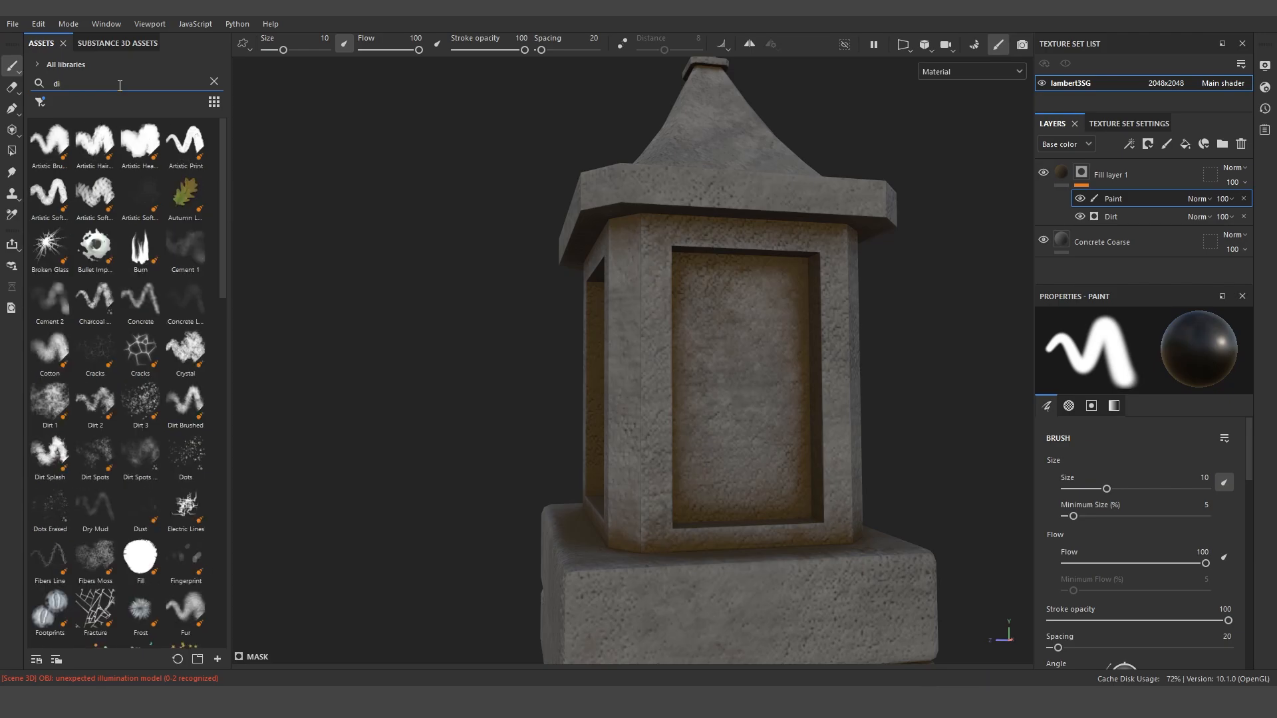
text(rt)
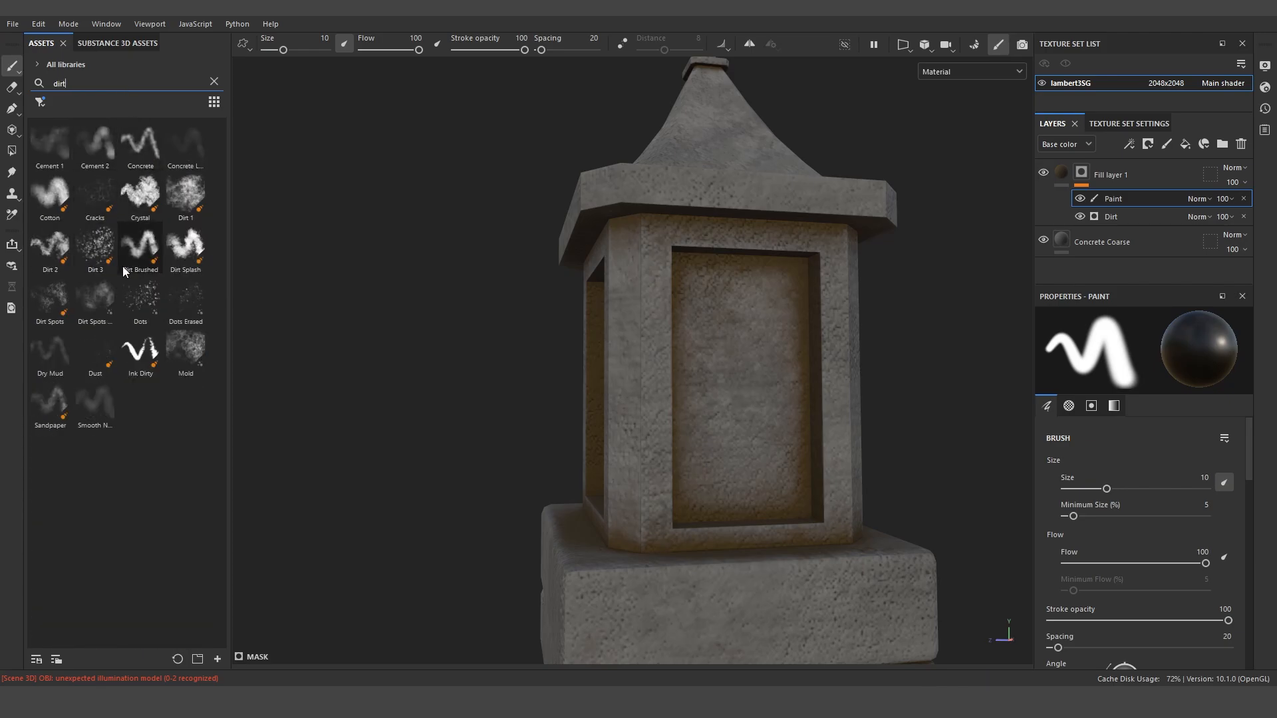
click(50, 246)
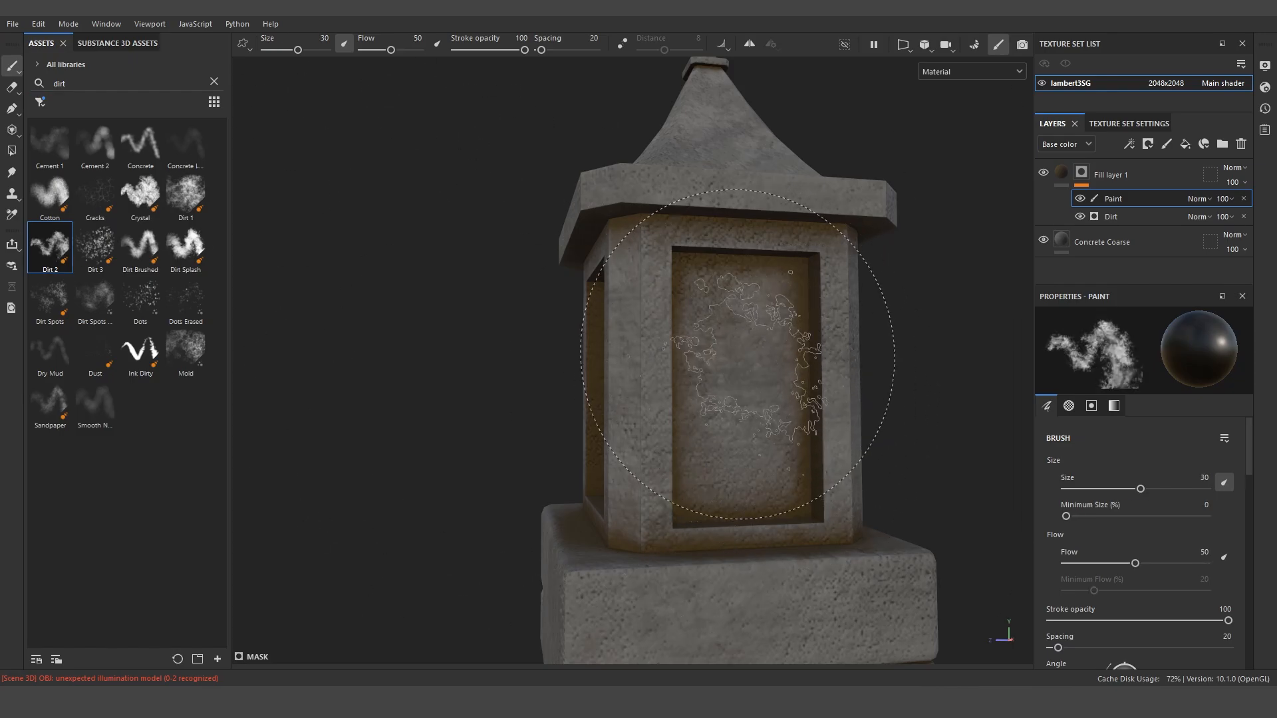
- Set the brush size to 8.29 and paint white Dirt 2 strokes in the mask along the lantern section's corner posts
ctrl+right_drag(760, 367, 743, 344)
scroll(743, 344, up, 3)
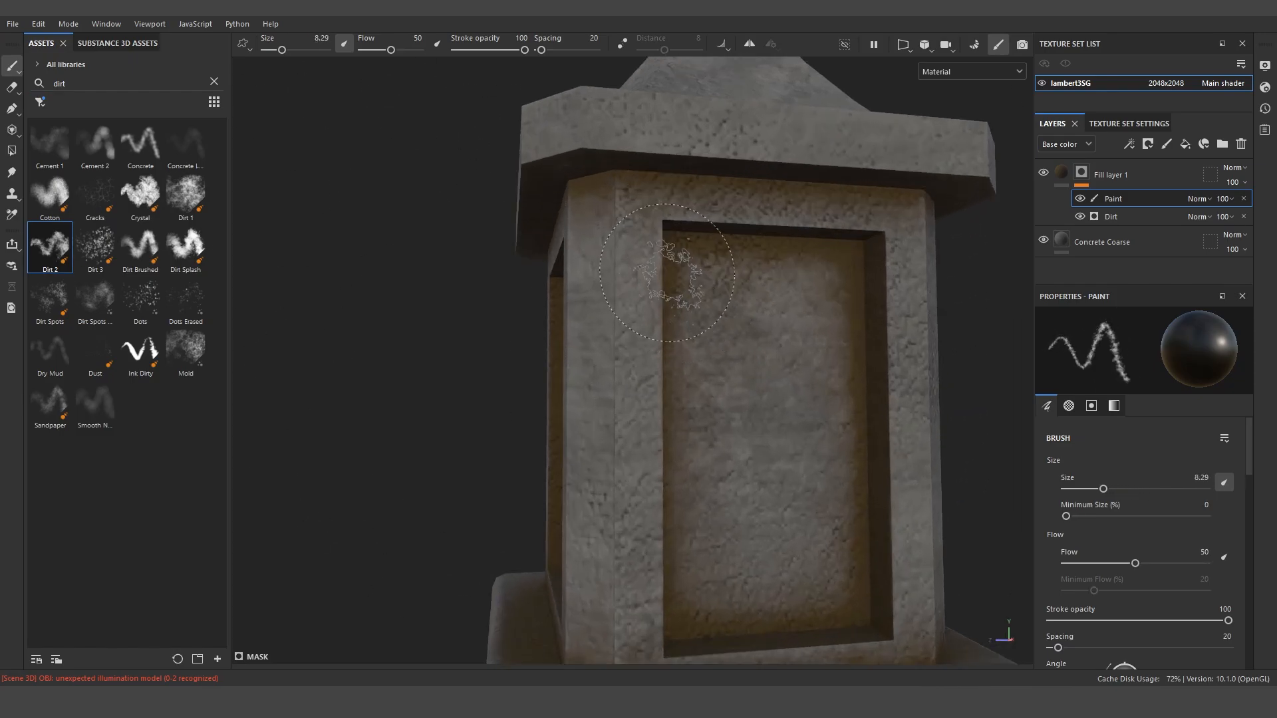
alt+drag(744, 344, 712, 228)
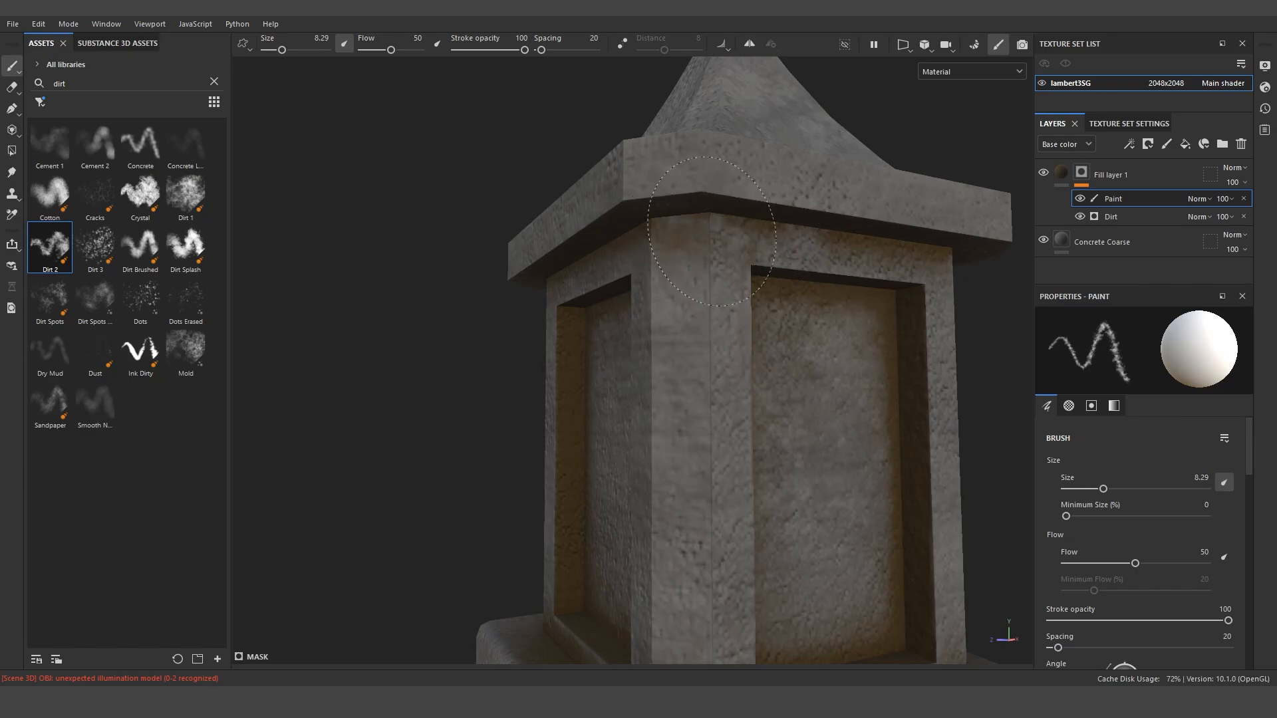
alt+drag(778, 298, 658, 222)
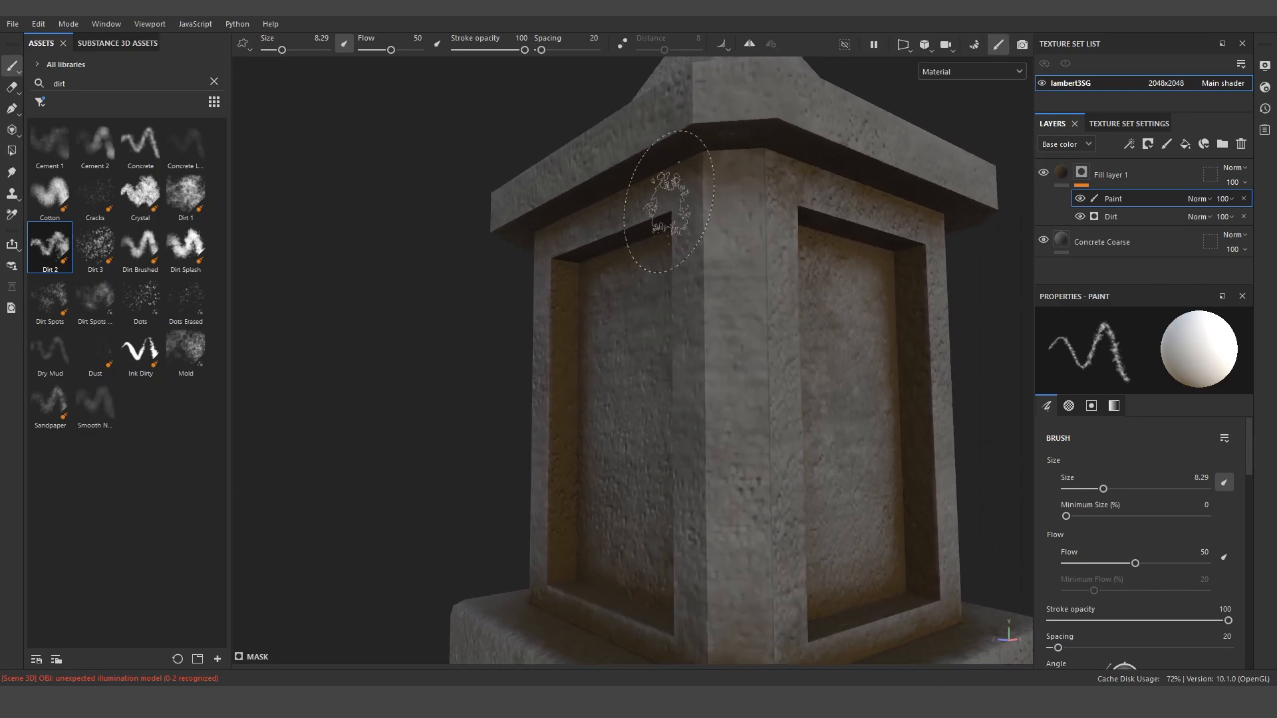
alt+middle_drag(705, 386, 705, 266)
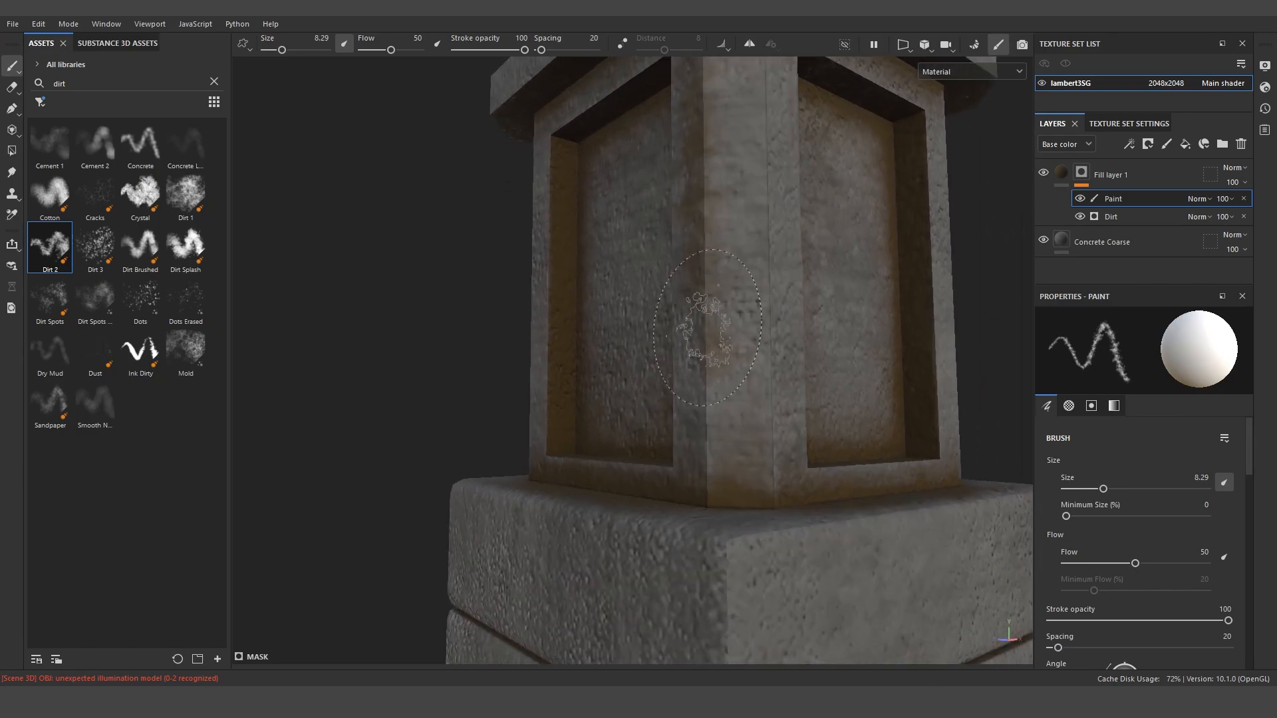
mouse_move(752, 423)
alt+mouse_down()
mouse_move(747, 452)
mouse_move(741, 436)
alt+mouse_up()
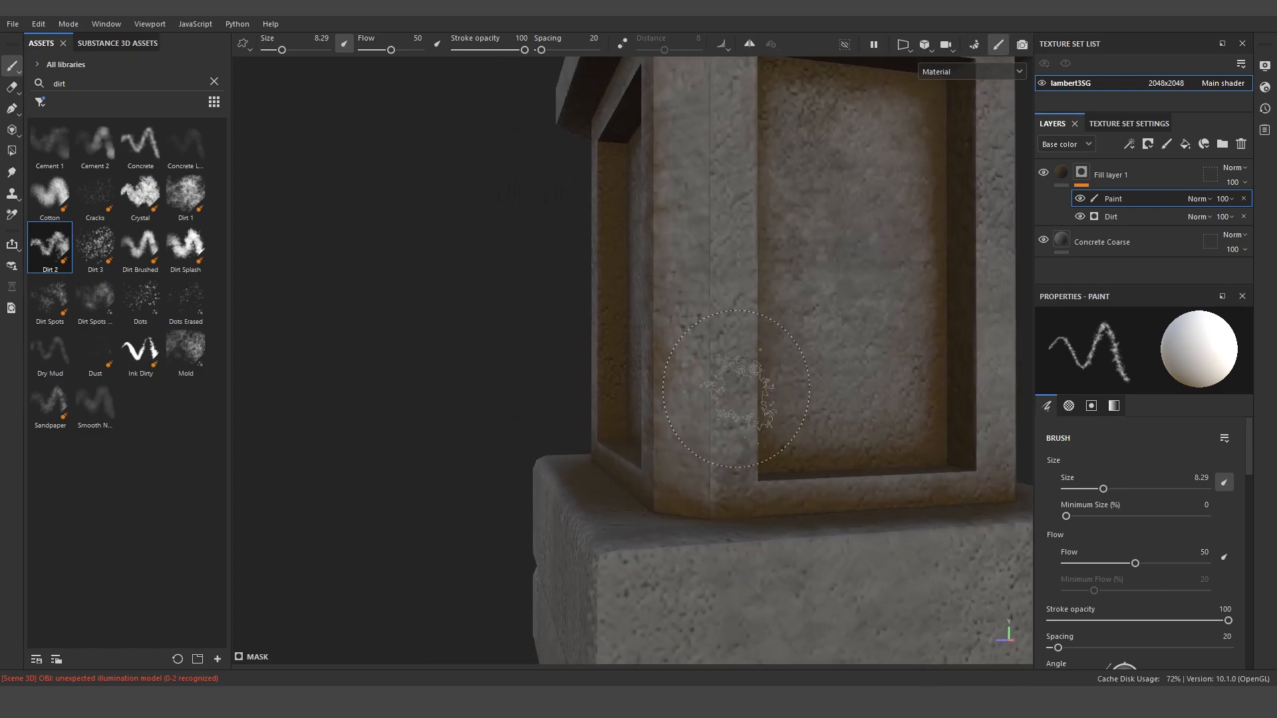
- Paint dirt strokes down the frame edges on both sides of the lantern's recessed panel
alt+middle_drag(742, 436, 728, 409)
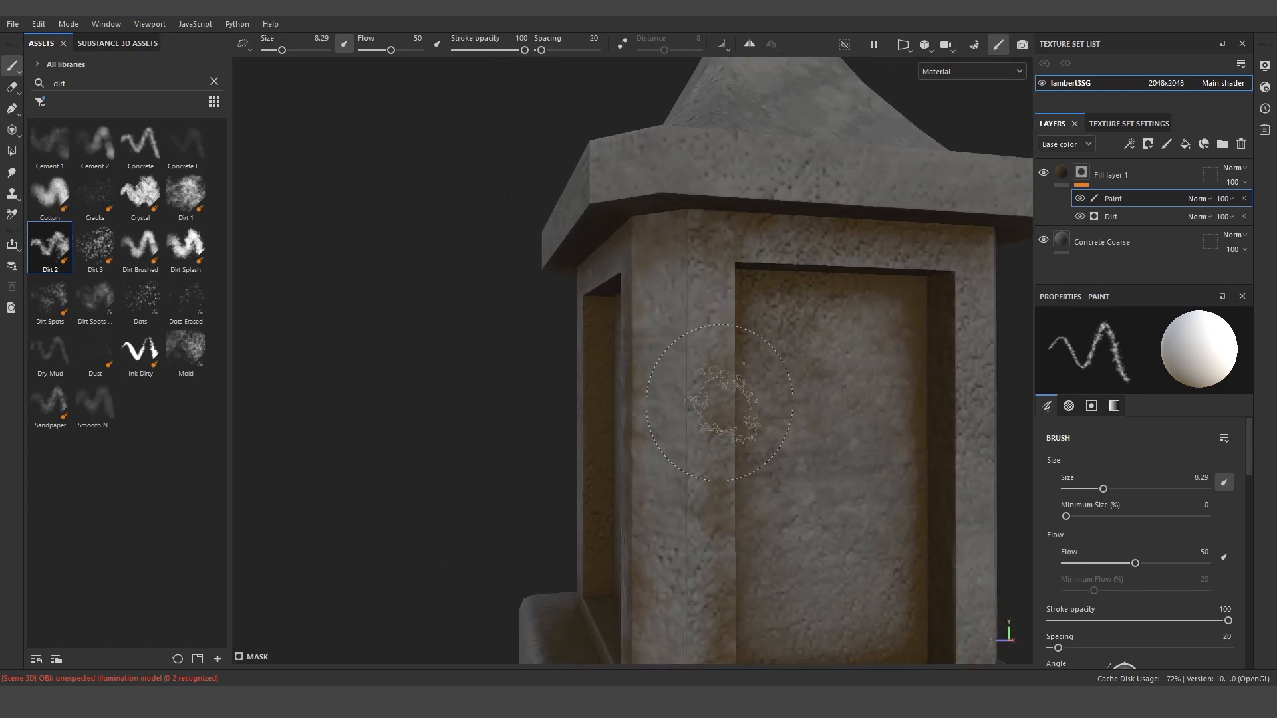
alt+drag(722, 479, 699, 469)
mouse_move(827, 371)
mouse_down()
mouse_move(841, 428)
mouse_move(812, 527)
mouse_move(816, 590)
mouse_up()
alt+middle_drag(817, 591, 840, 356)
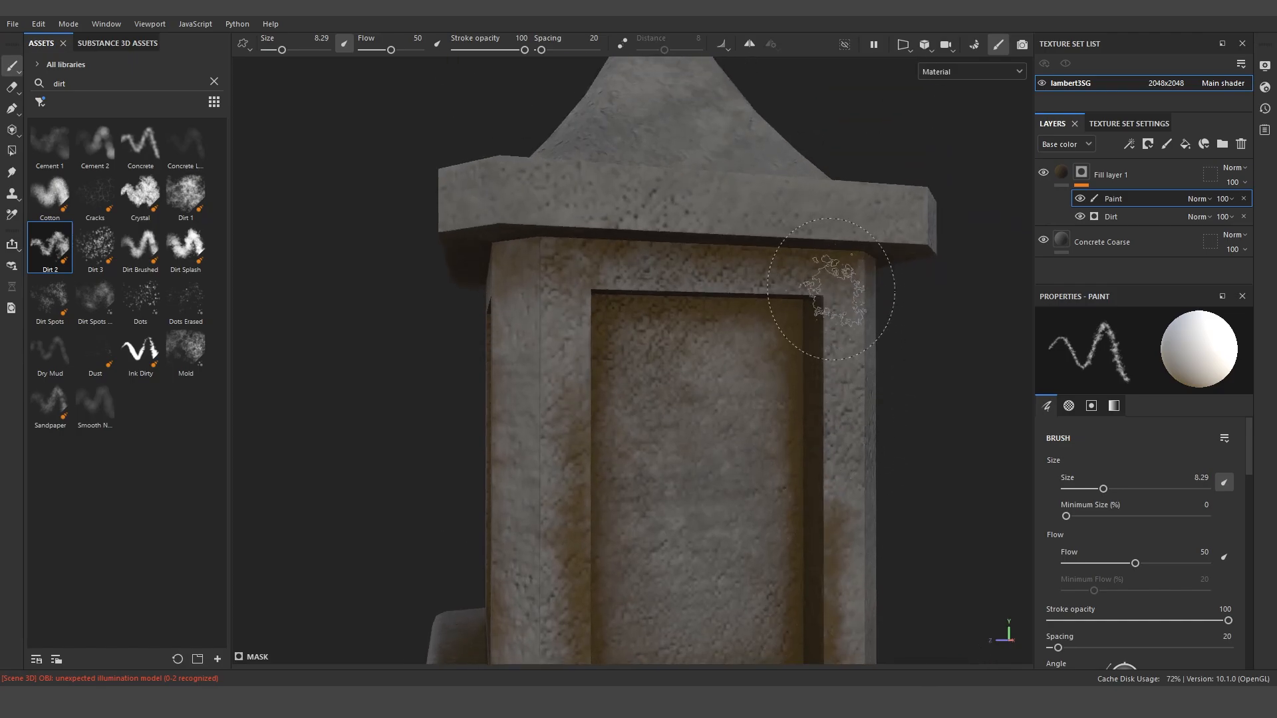
drag(829, 325, 822, 533)
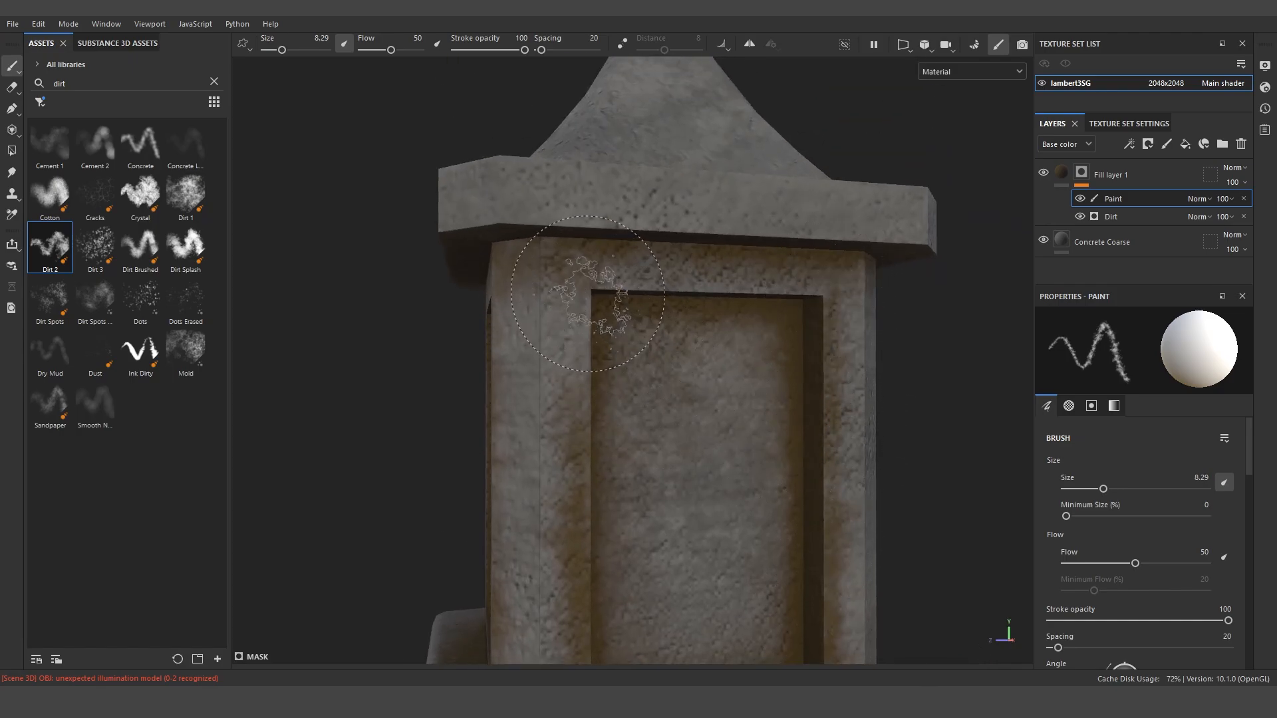
- Paint dirt around the foot of the pyramid roof where it meets the cap ledge, working around its sides
alt+drag(627, 334, 697, 475)
alt+right_drag(696, 475, 667, 416)
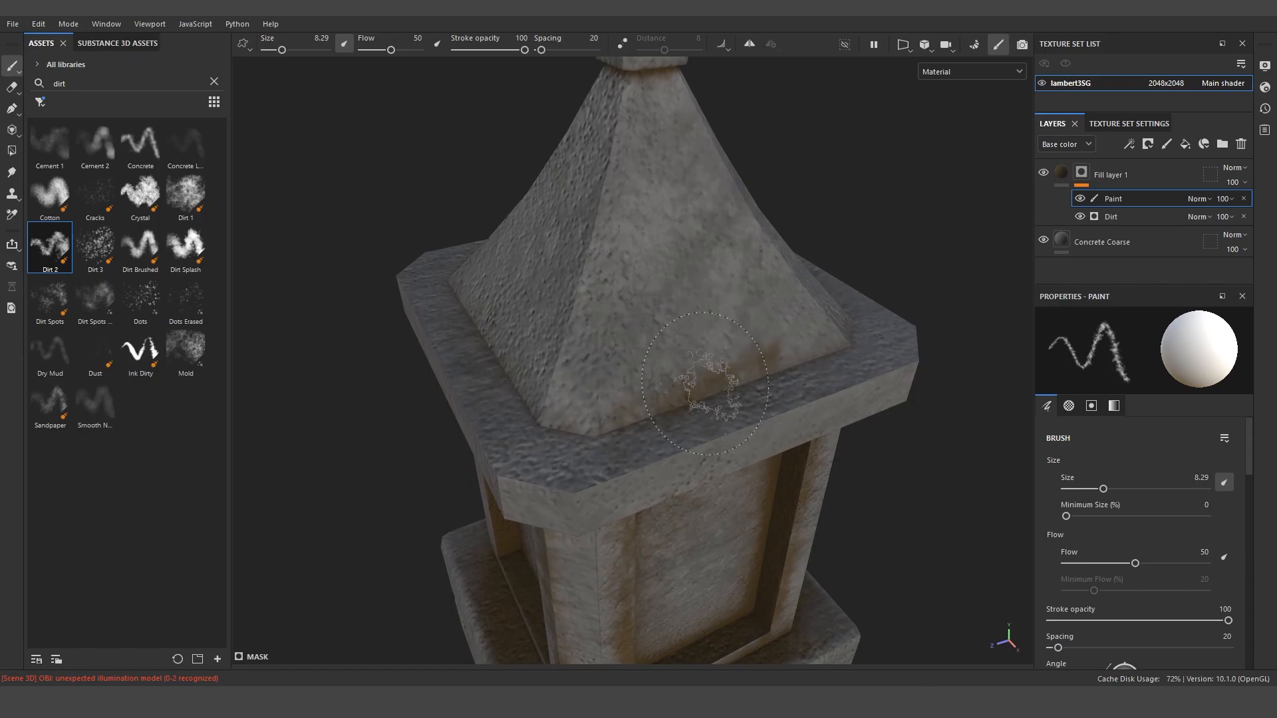
mouse_move(705, 383)
alt+mouse_down()
mouse_move(684, 399)
mouse_move(781, 359)
mouse_move(864, 372)
mouse_move(621, 385)
alt+mouse_up()
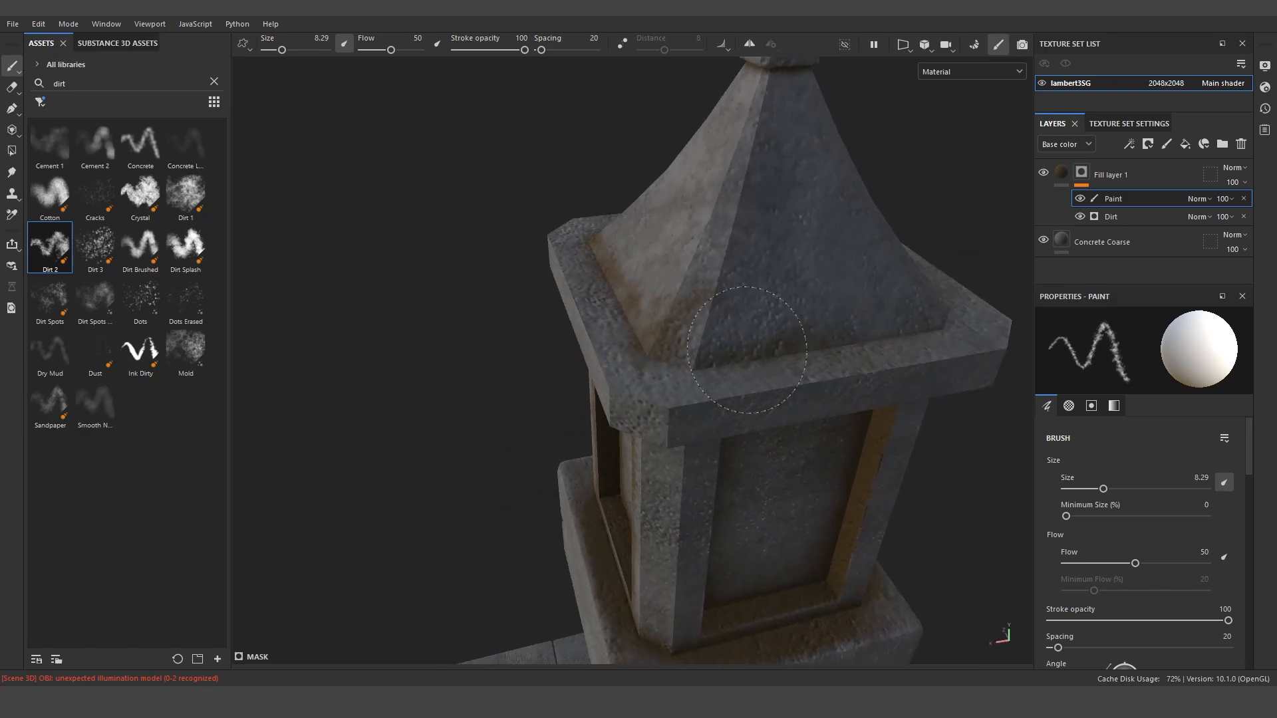
mouse_move(698, 306)
alt+mouse_down()
mouse_move(752, 357)
mouse_move(527, 367)
mouse_move(590, 310)
alt+mouse_up()
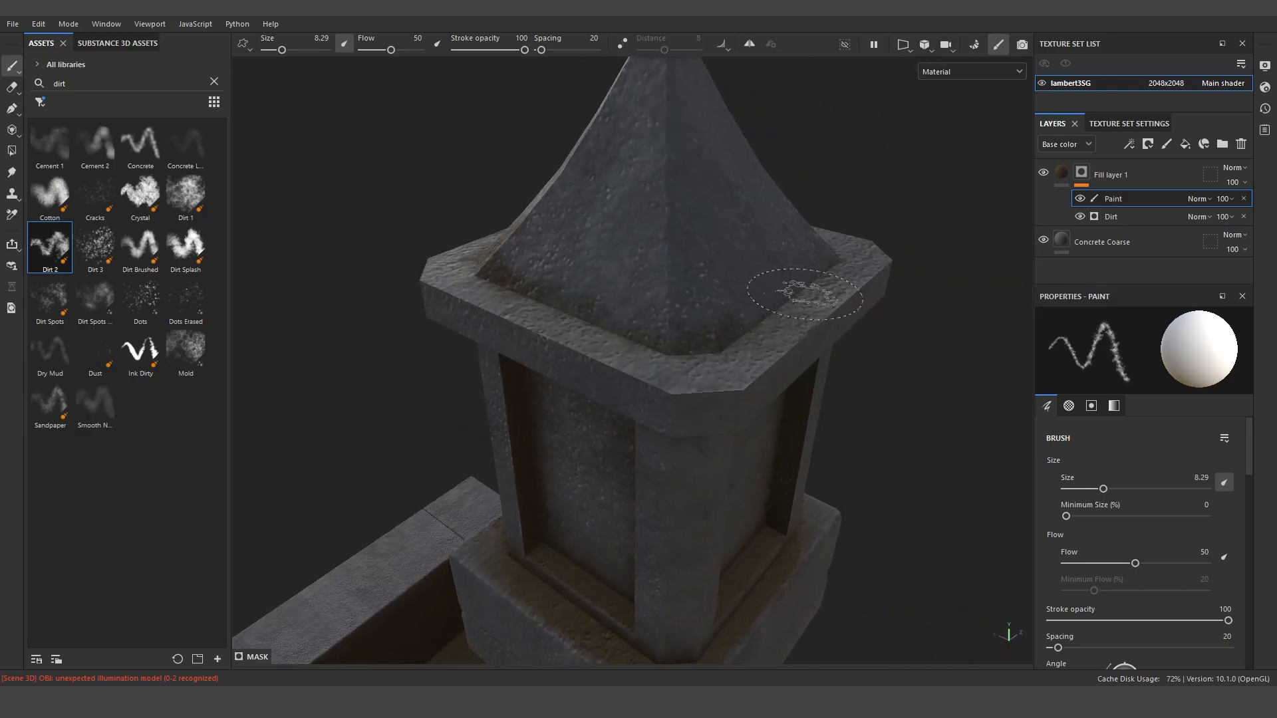
alt+drag(804, 292, 684, 399)
- Paint dirt around the small collar and finial at the peak of the roof
scroll(691, 346, up, 3)
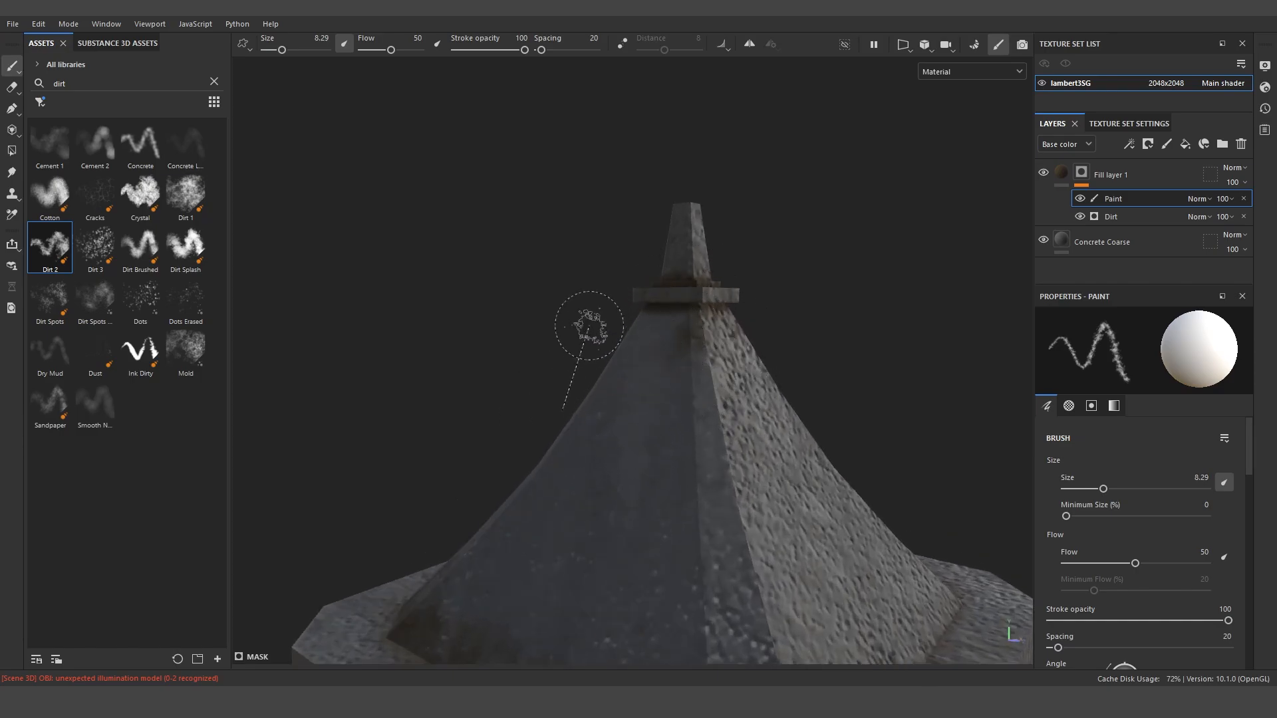
shift+right_drag(589, 326, 684, 324)
shift+right_drag(623, 327, 705, 329)
alt+drag(704, 329, 464, 344)
- Paint dirt along the joint where the column's shaft meets its stepped base moulding
scroll(641, 349, down, 5)
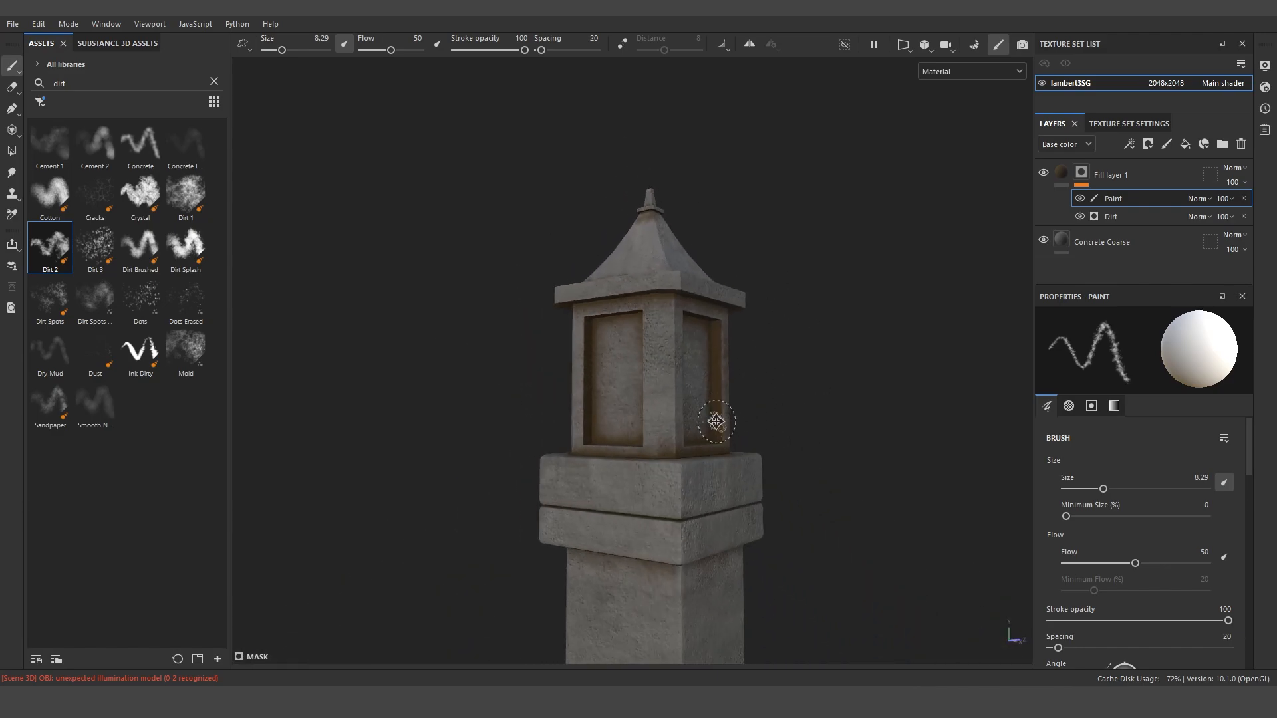
alt+middle_drag(715, 422, 678, 390)
scroll(678, 390, down, 5)
alt+drag(678, 391, 704, 424)
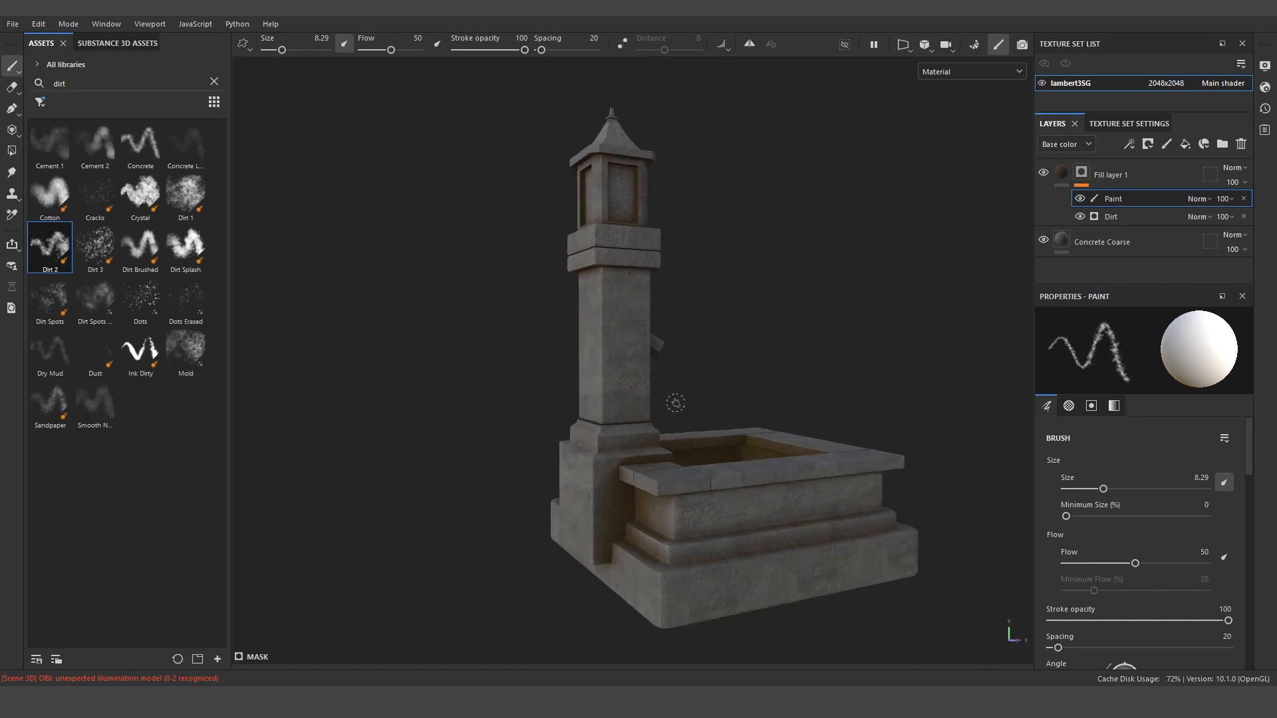
scroll(704, 425, up, 3)
alt+drag(644, 370, 683, 474)
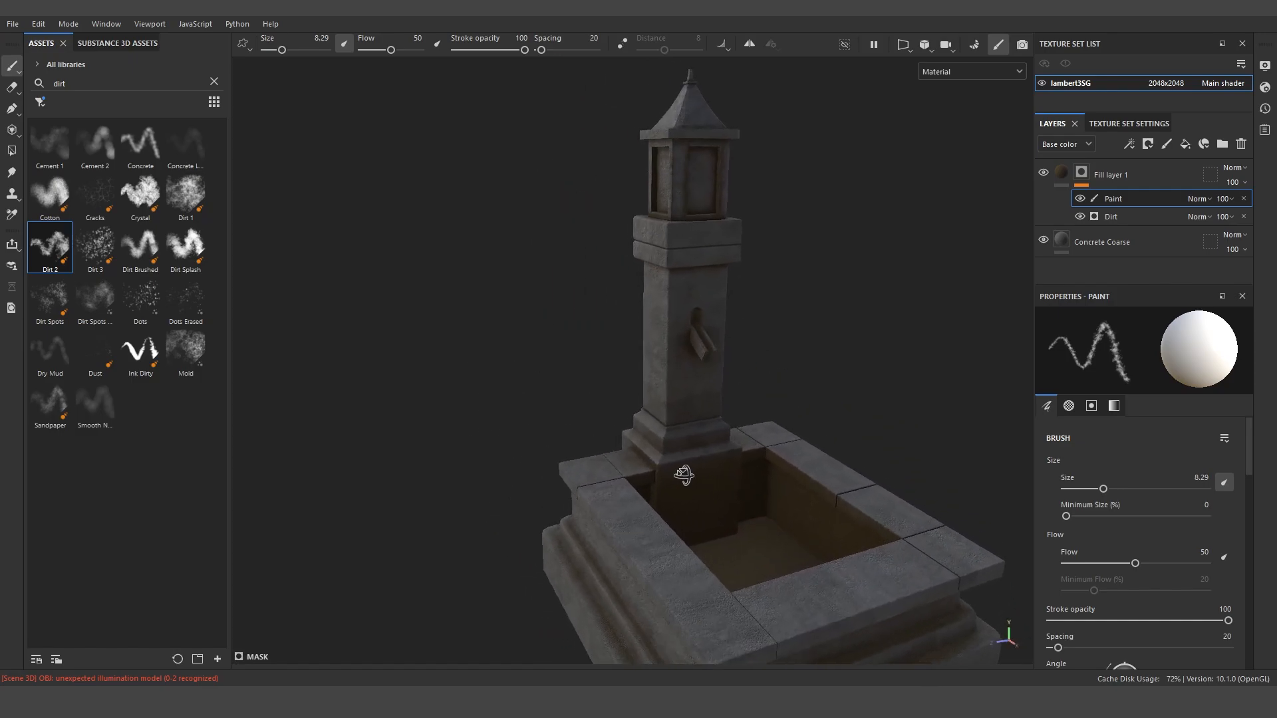
scroll(683, 475, up, 5)
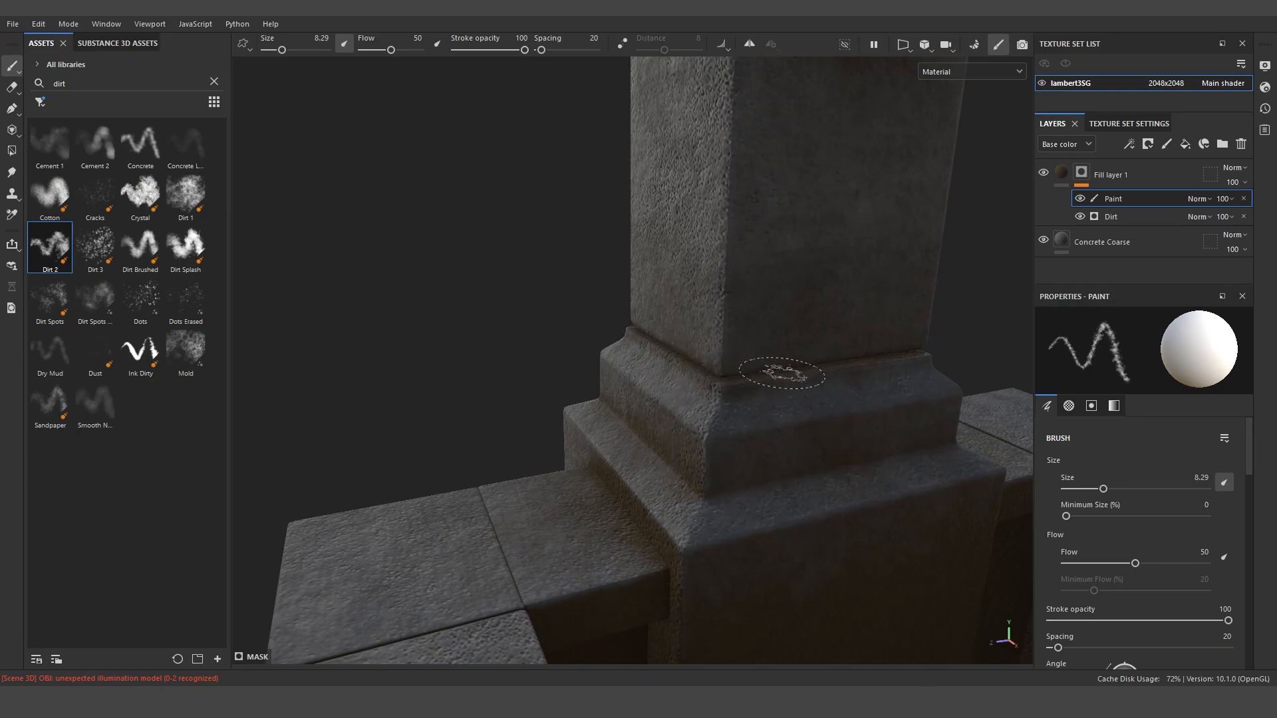
scroll(800, 376, down, 5)
mouse_move(800, 376)
alt+mouse_down()
mouse_move(596, 345)
mouse_move(744, 359)
mouse_move(686, 339)
mouse_move(700, 363)
mouse_move(678, 371)
alt+mouse_up()
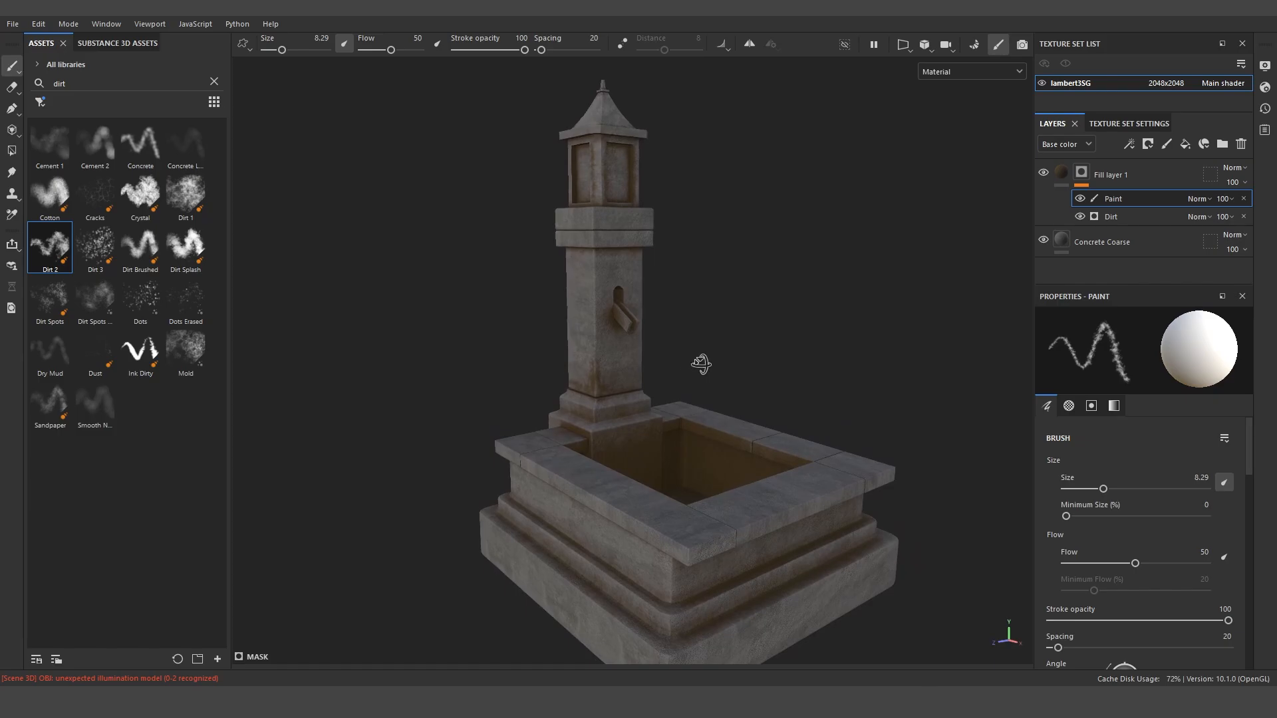
- Enlarge the Dirt 2 brush and paint dirt patches on the front corner of the basin's rim
scroll(671, 392, up, 3)
alt+drag(661, 416, 675, 342)
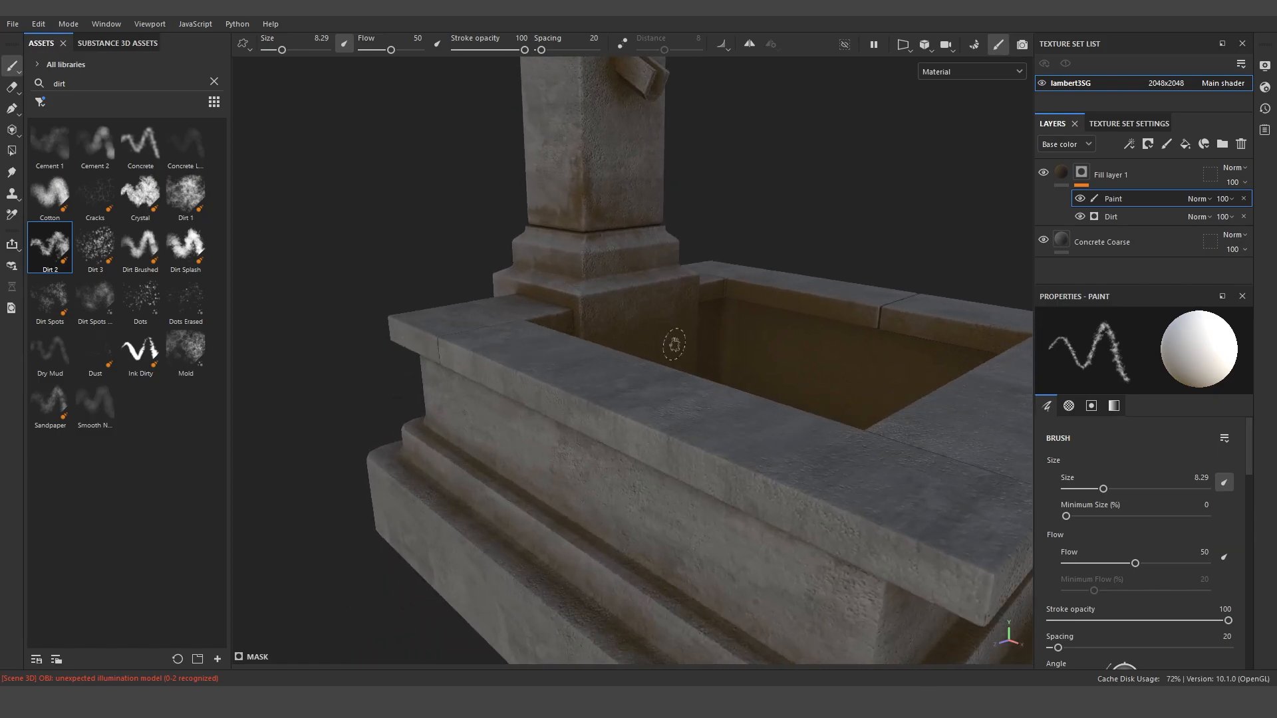
scroll(631, 329, up, 3)
alt+drag(594, 318, 635, 359)
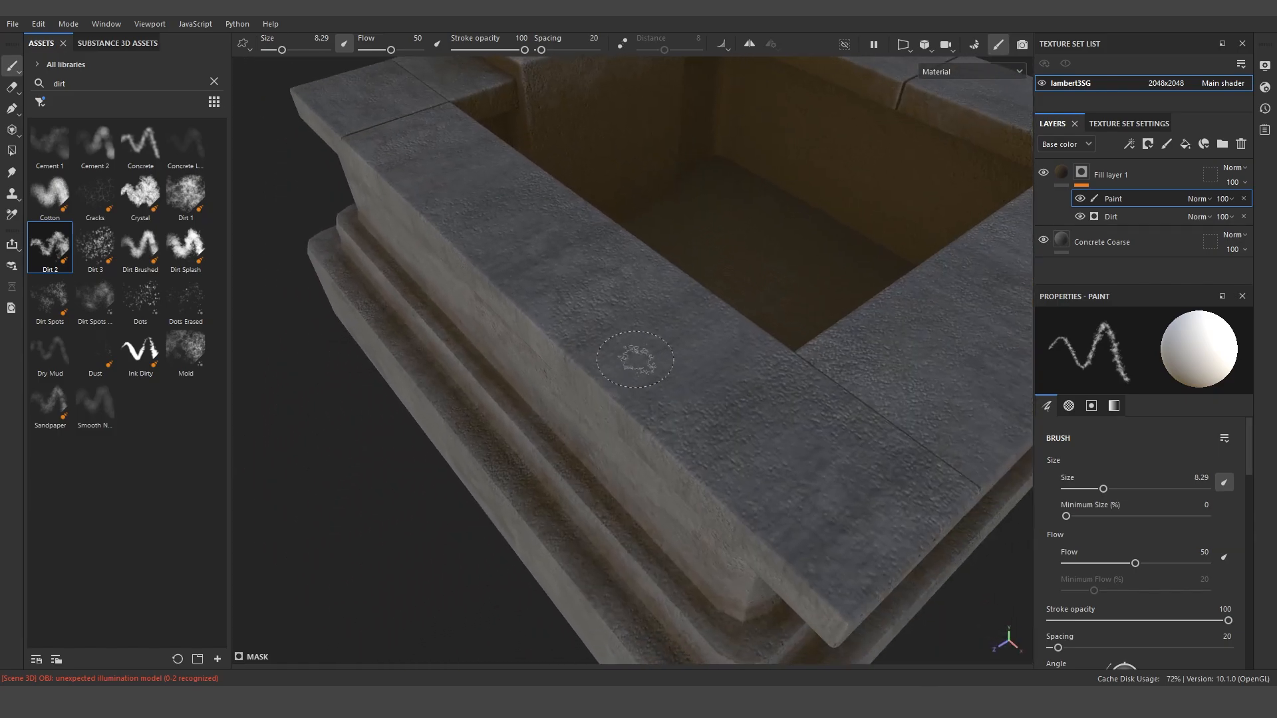
ctrl+right_drag(635, 362, 655, 363)
mouse_move(642, 357)
alt+mouse_down()
mouse_move(844, 442)
mouse_move(685, 488)
mouse_move(649, 522)
alt+mouse_up()
- Choose the Dirt 1 brush and paint dirt along the front slab of the basin's rim
click(185, 195)
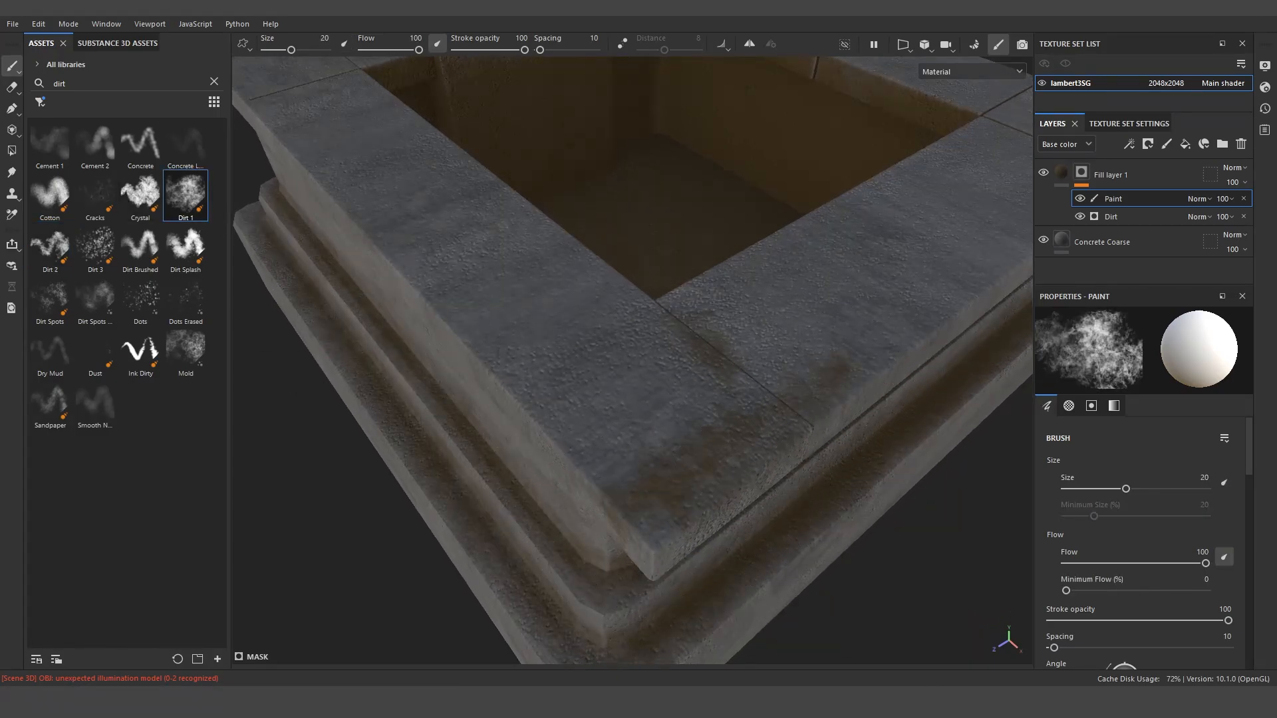
alt+drag(532, 332, 770, 313)
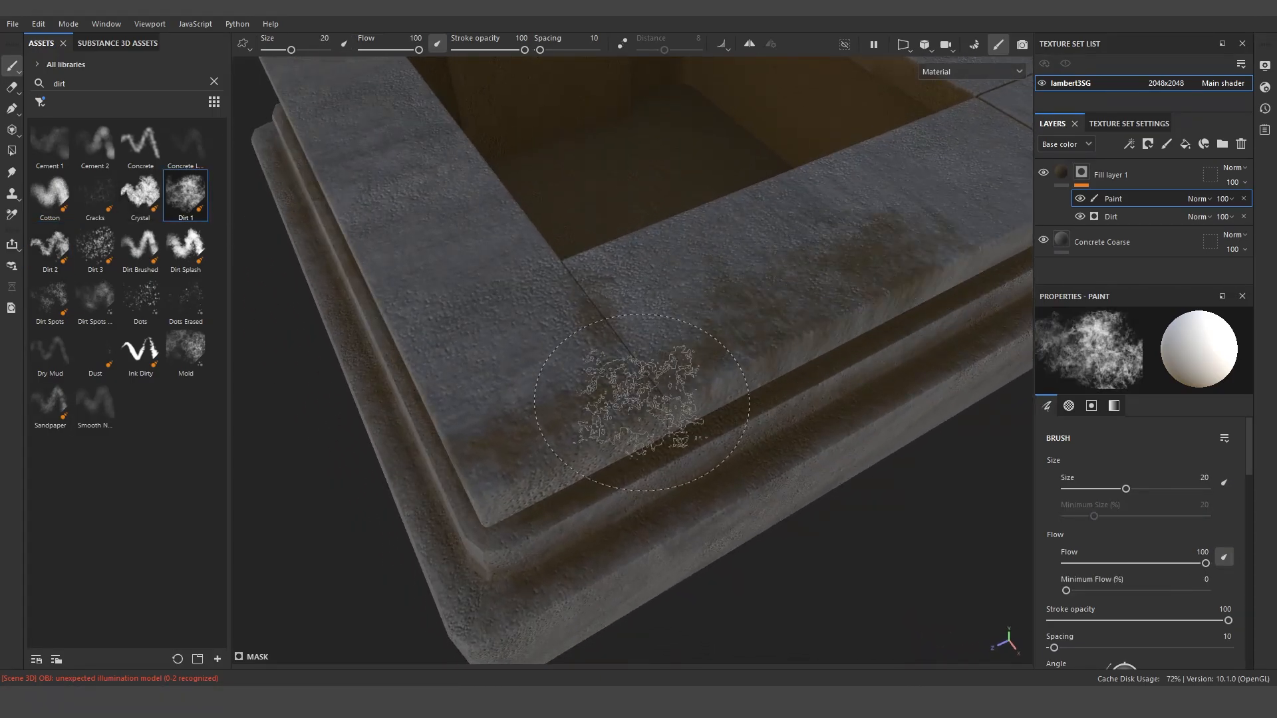
mouse_move(656, 356)
alt+mouse_down()
mouse_move(456, 376)
mouse_move(712, 271)
alt+mouse_up()
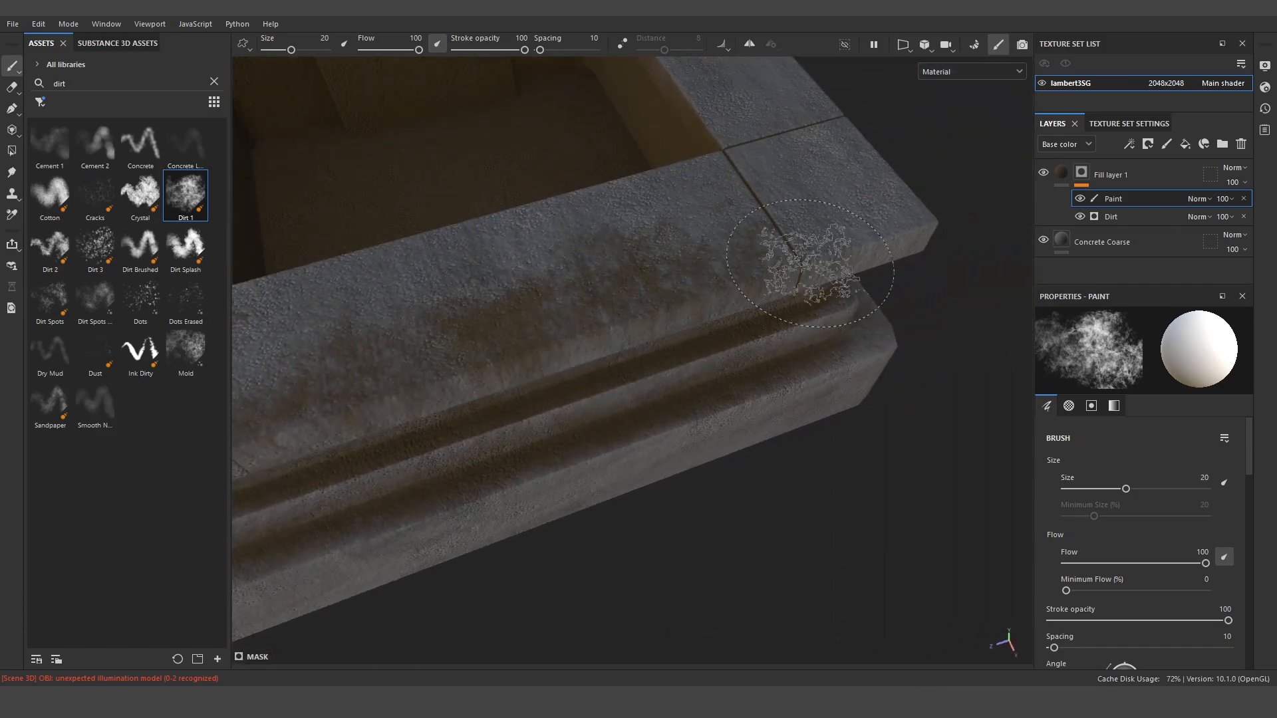
alt+drag(840, 285, 855, 257)
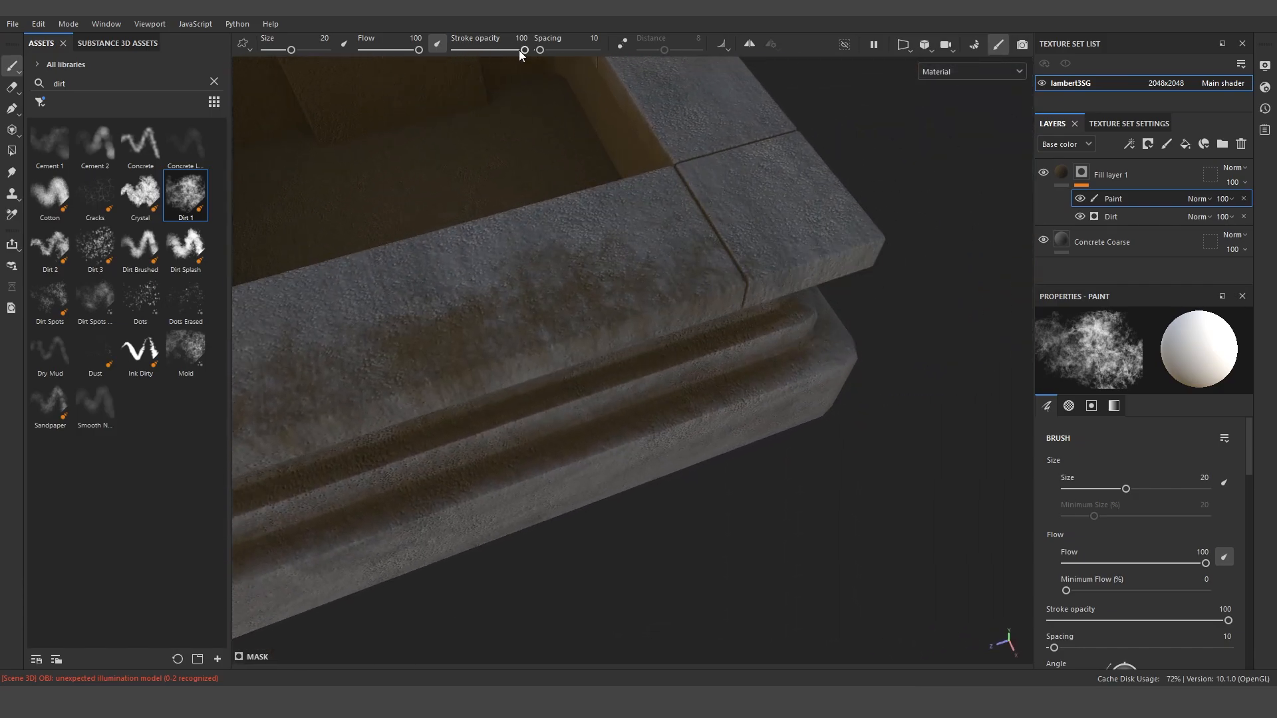
- Set the brush's stroke opacity to 60 and flow to 33, and paint lighter dirt on the rim's adjacent corner slab
drag(520, 52, 381, 51)
alt+drag(527, 151, 709, 163)
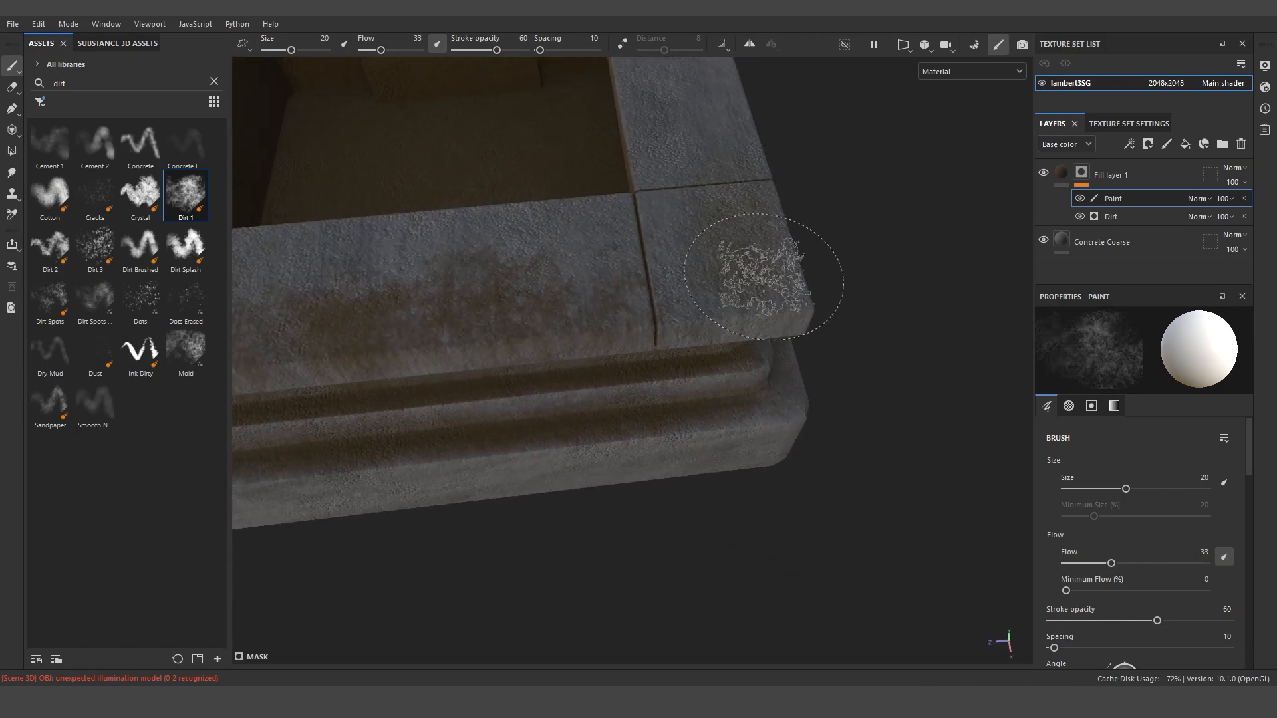
alt+drag(775, 306, 749, 249)
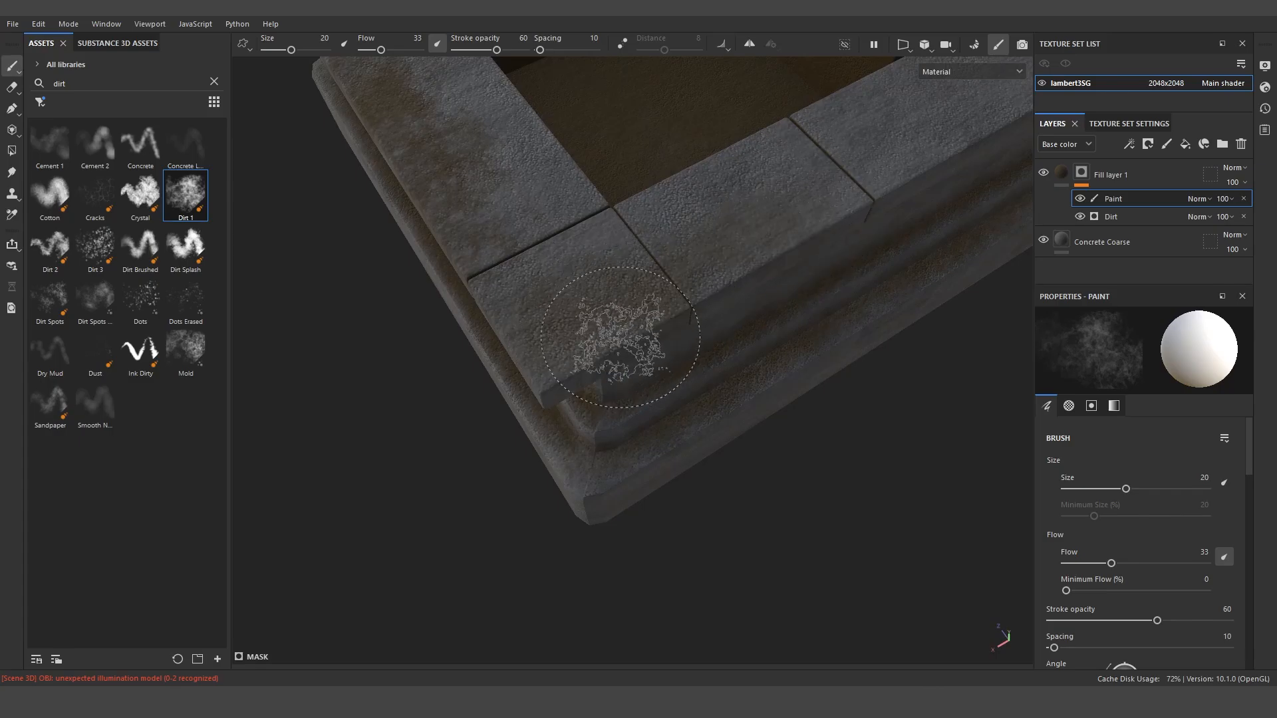
- Paint light Dirt 1 patches on the side slabs of the basin's rim beyond the corner
mouse_move(620, 337)
alt+mouse_down()
mouse_move(645, 412)
mouse_move(684, 365)
mouse_move(646, 331)
mouse_move(664, 322)
mouse_move(649, 365)
mouse_move(635, 321)
alt+mouse_up()
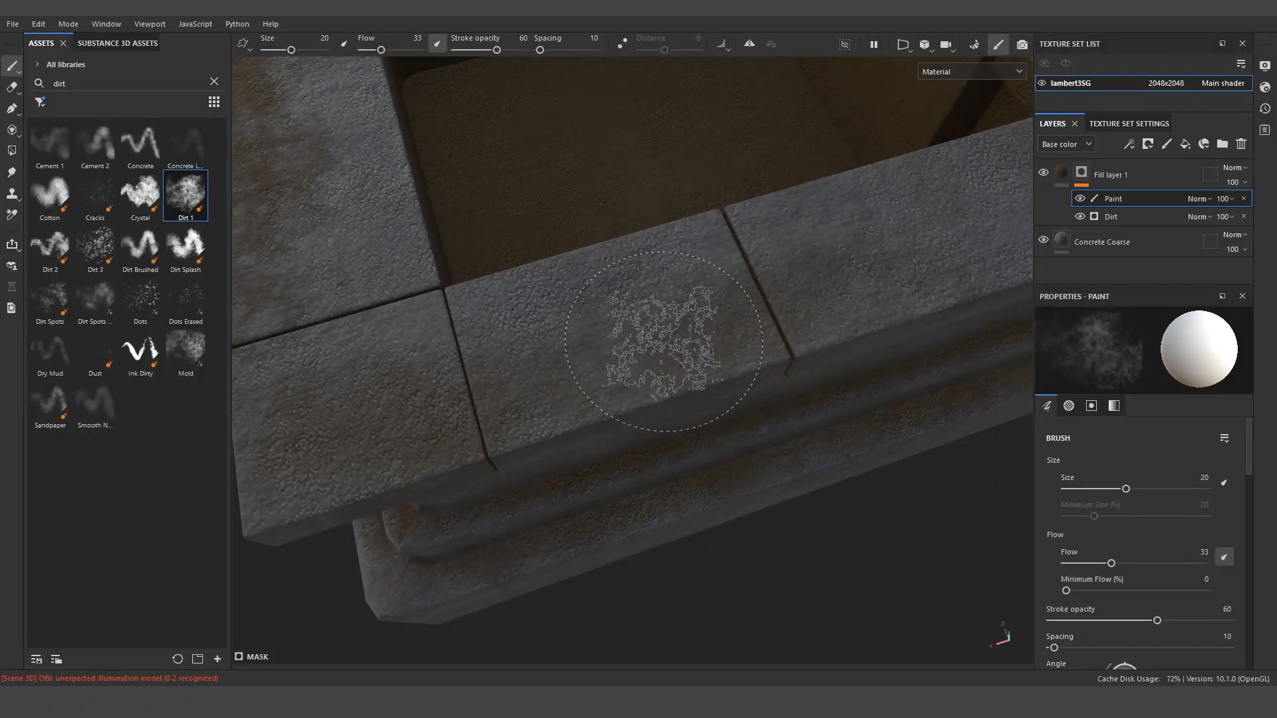
mouse_move(664, 340)
alt+mouse_down()
mouse_move(676, 313)
mouse_move(821, 302)
mouse_move(766, 350)
alt+mouse_up()
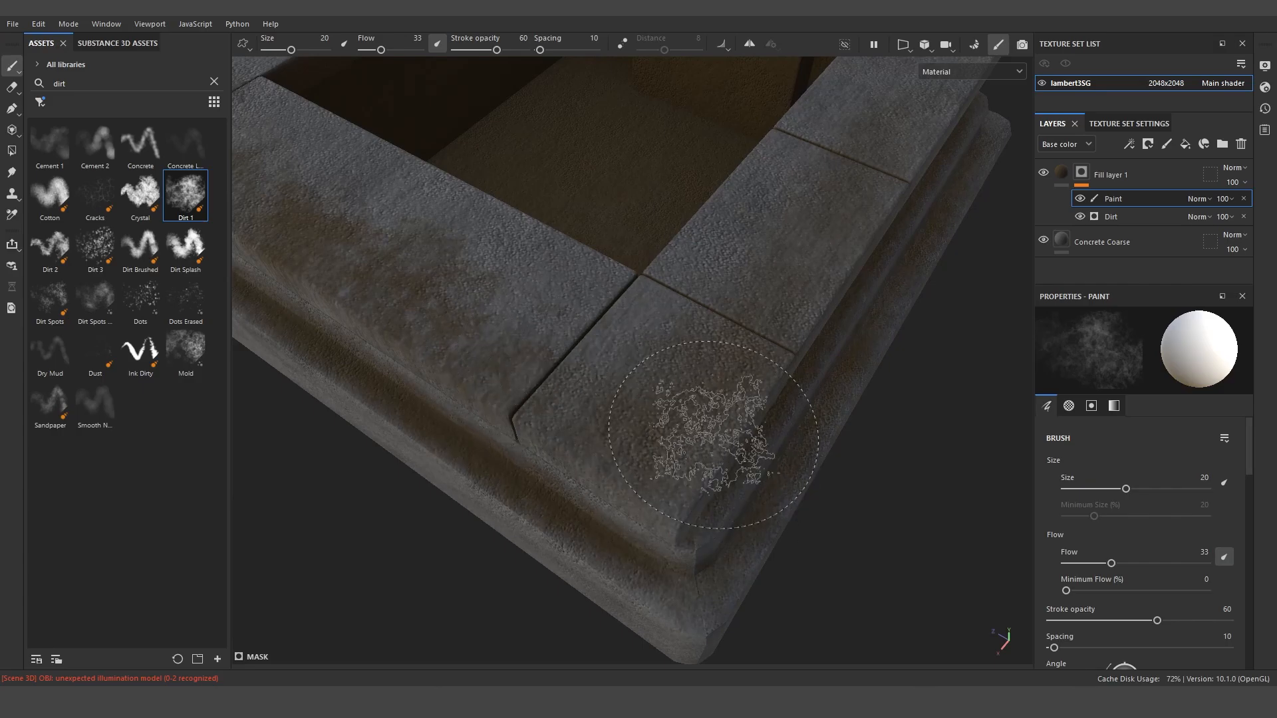
mouse_move(584, 413)
alt+mouse_down()
mouse_move(664, 395)
mouse_move(764, 456)
mouse_move(771, 392)
alt+mouse_up()
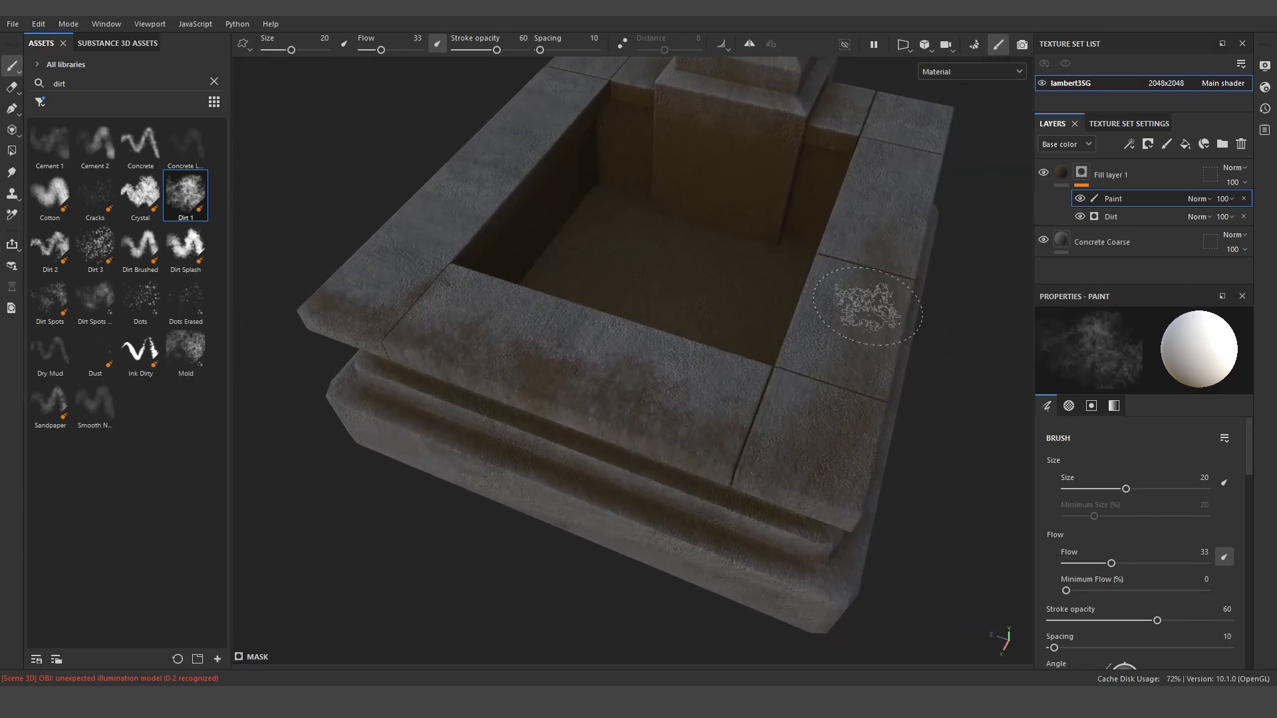
mouse_move(812, 456)
alt+mouse_down()
mouse_move(789, 356)
mouse_move(849, 285)
alt+mouse_up()
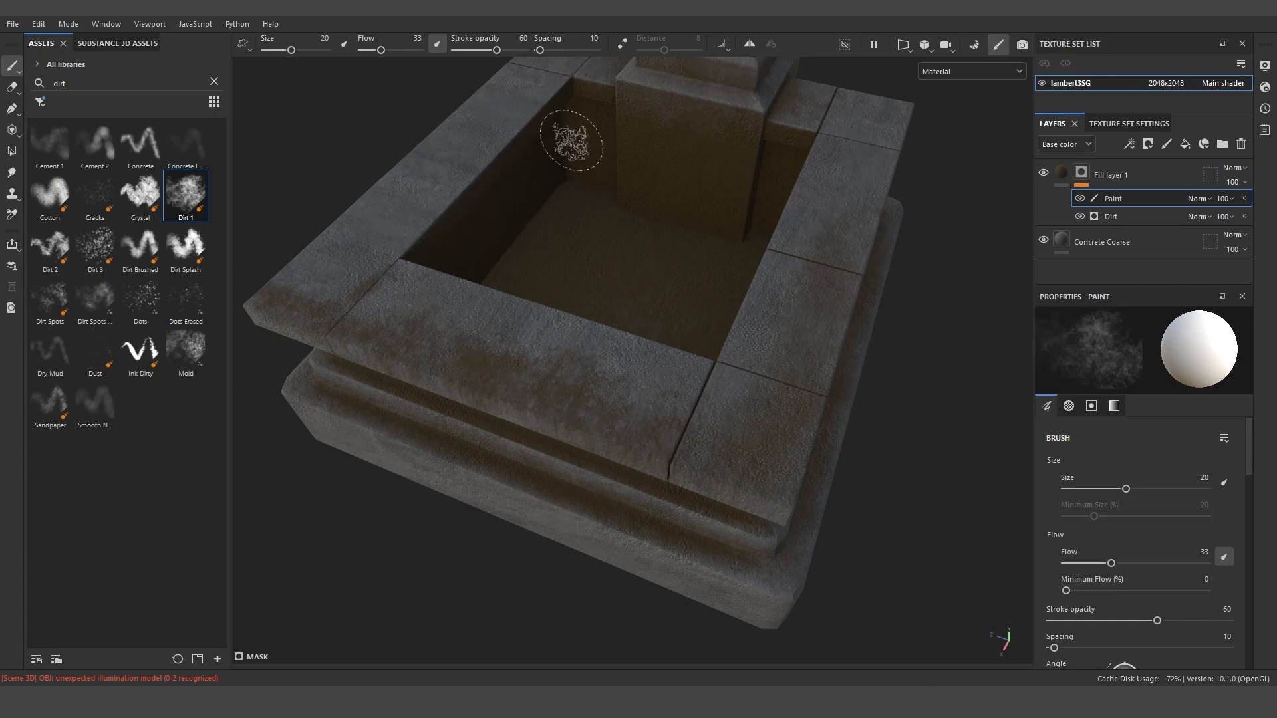
- Display the base color, metallic, roughness and normal channels one by one, and return to the Material view
click(948, 73)
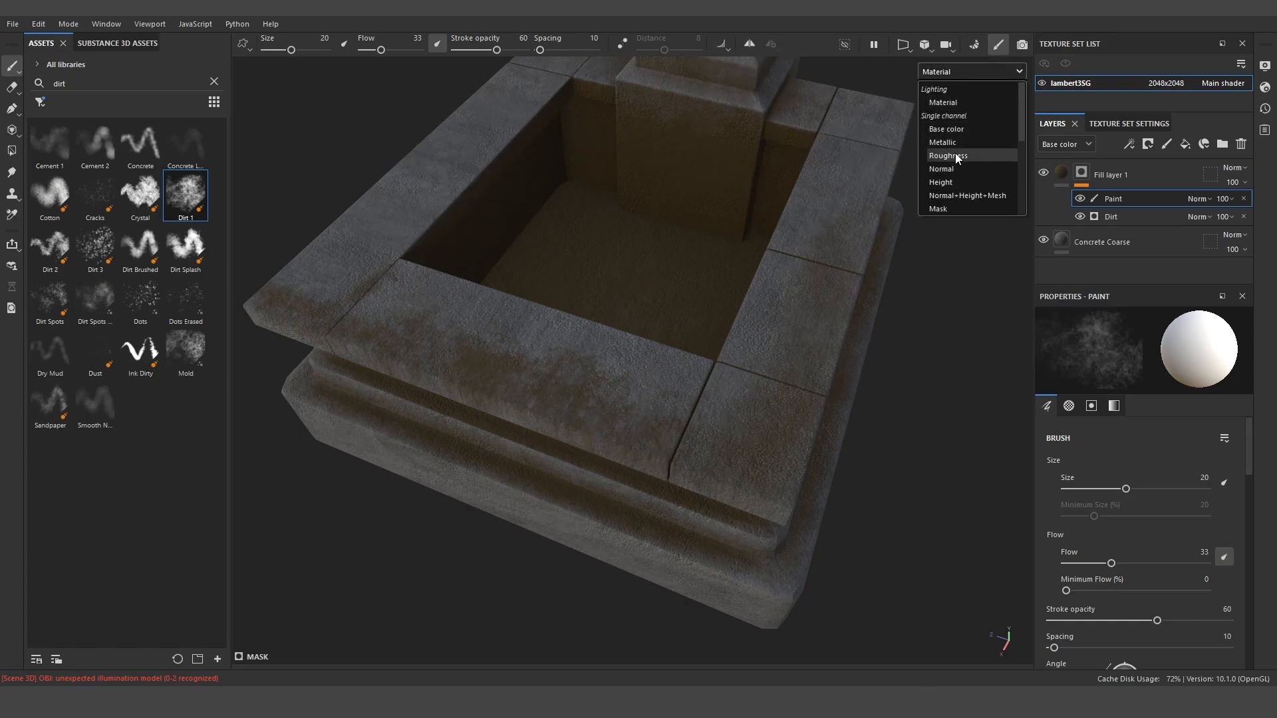
click(959, 129)
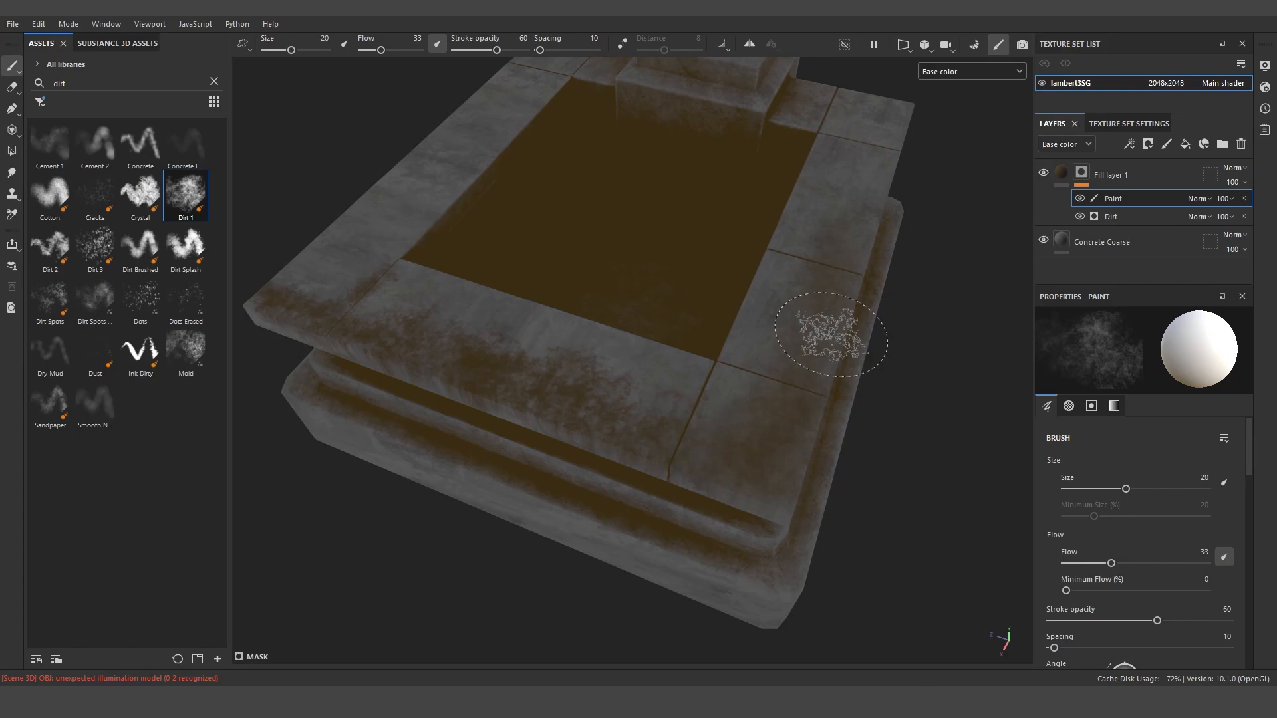
click(952, 71)
click(951, 141)
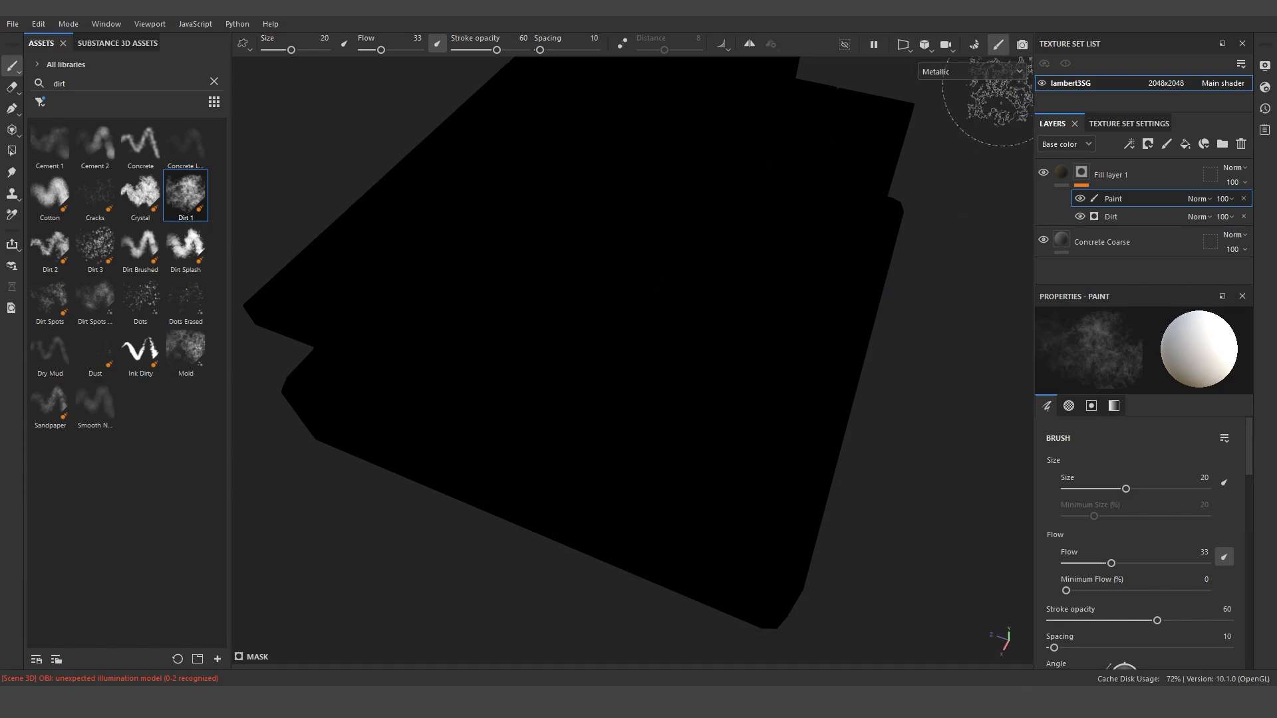
click(965, 70)
click(951, 155)
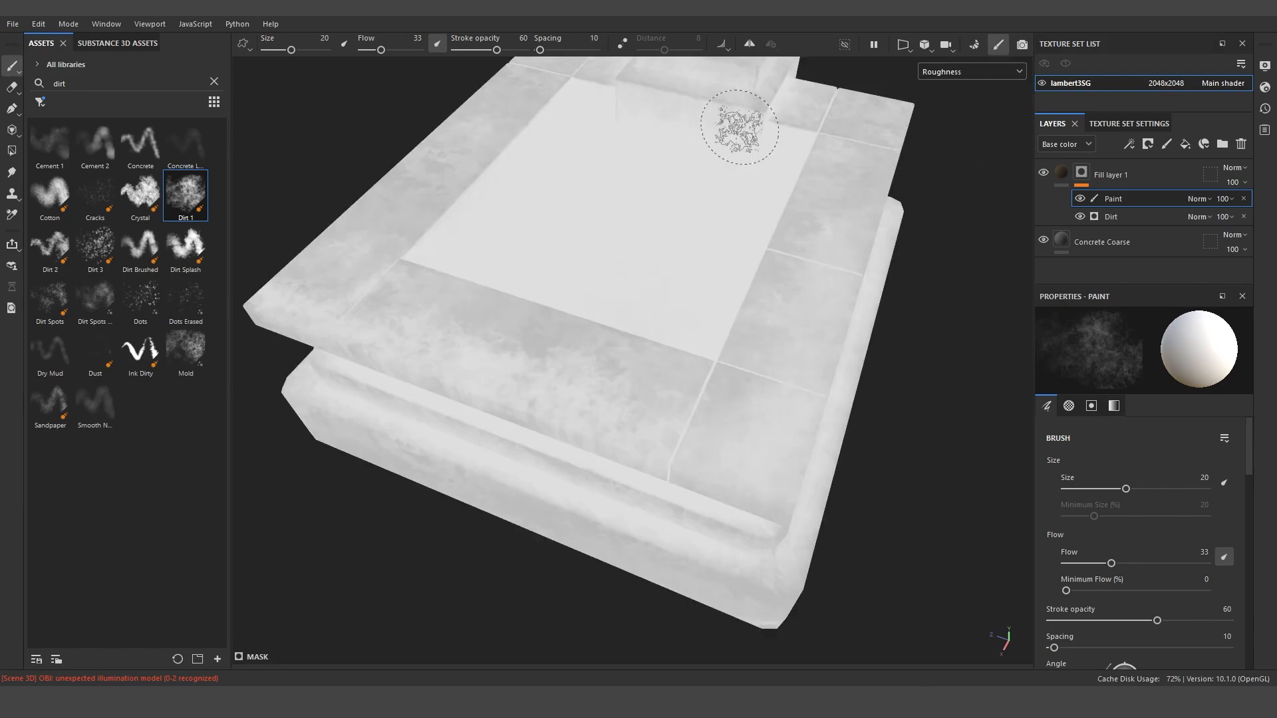
click(936, 69)
click(951, 154)
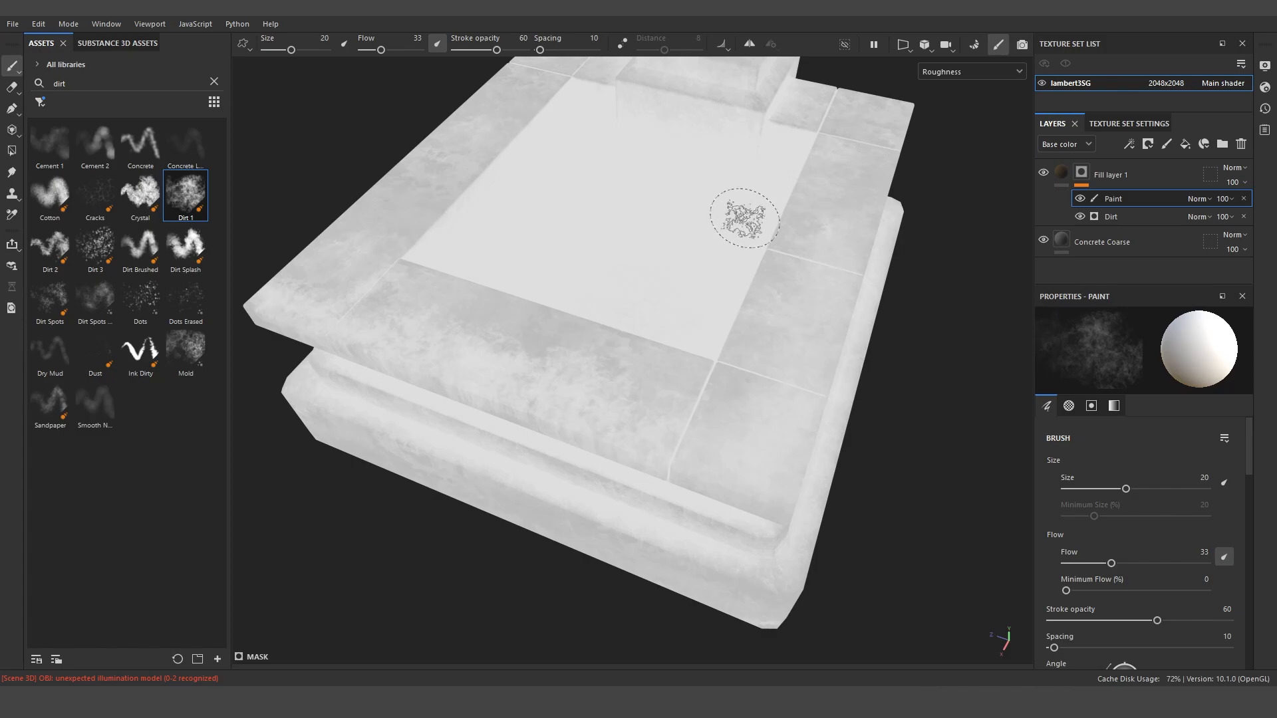
click(943, 72)
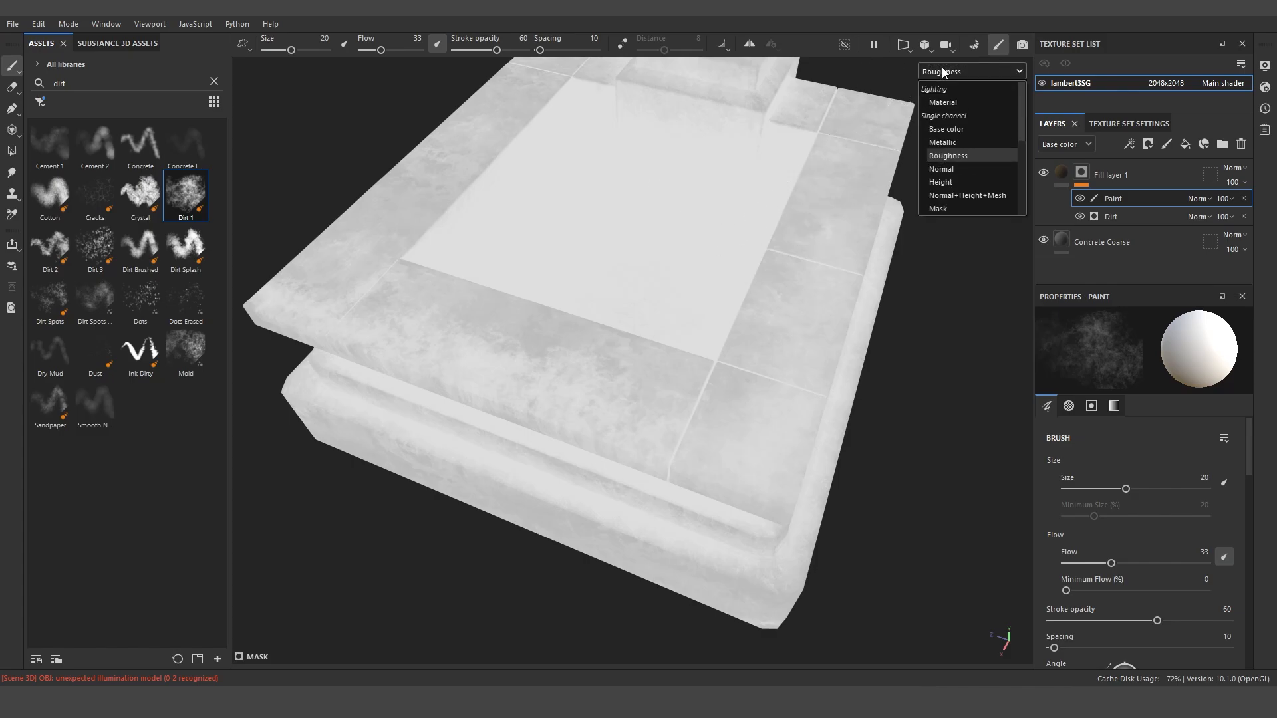
click(947, 169)
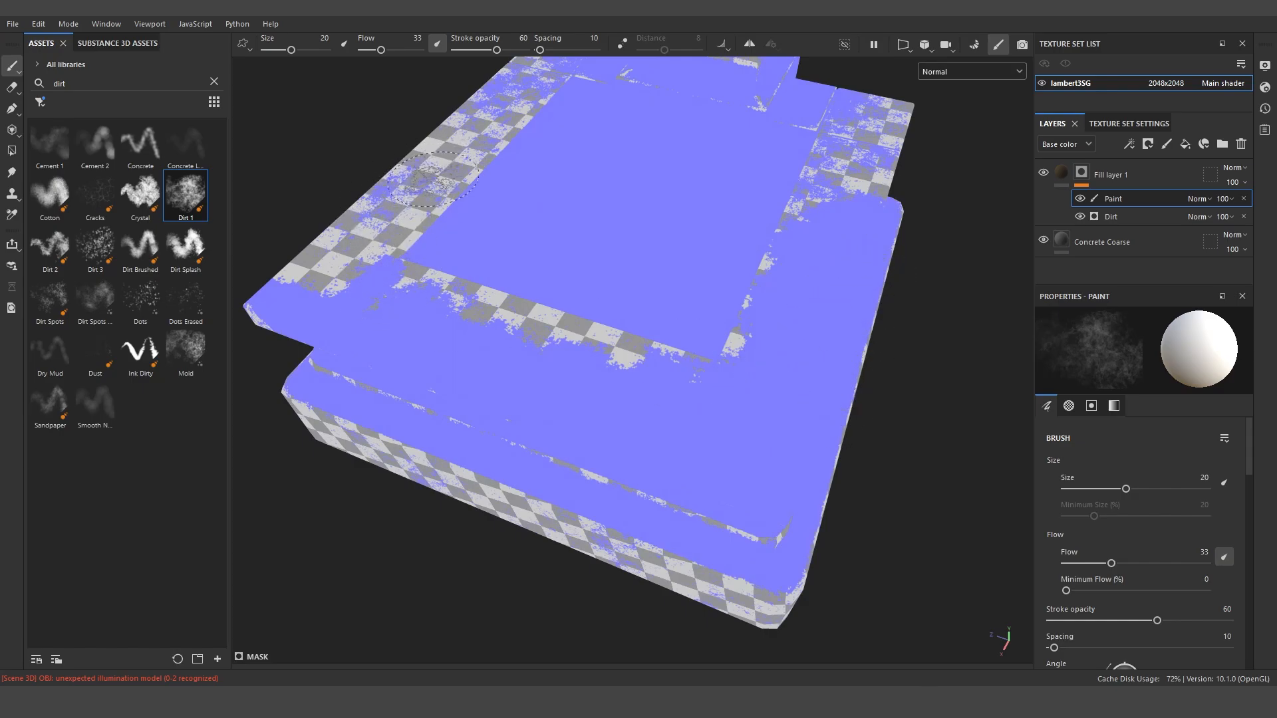
click(944, 71)
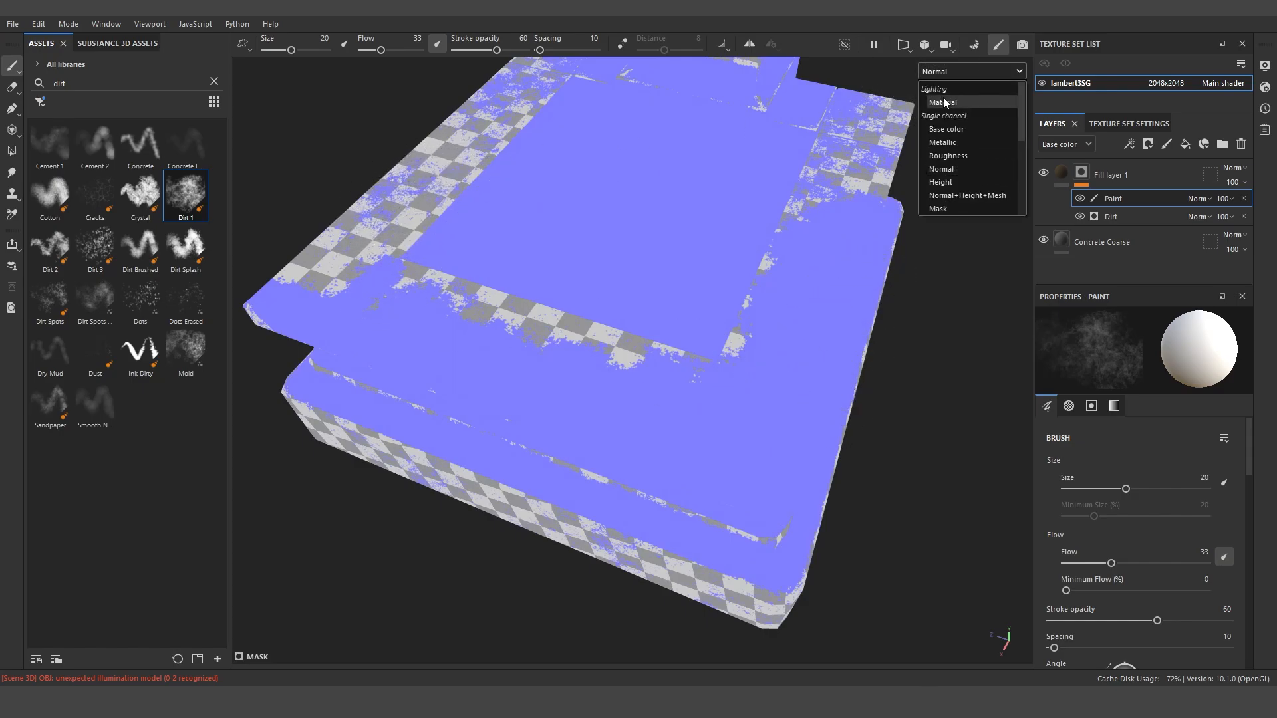
click(945, 102)
- Display only the base color channel and paint a light Dirt 1 patch on the corner slab of the basin's rim
click(950, 70)
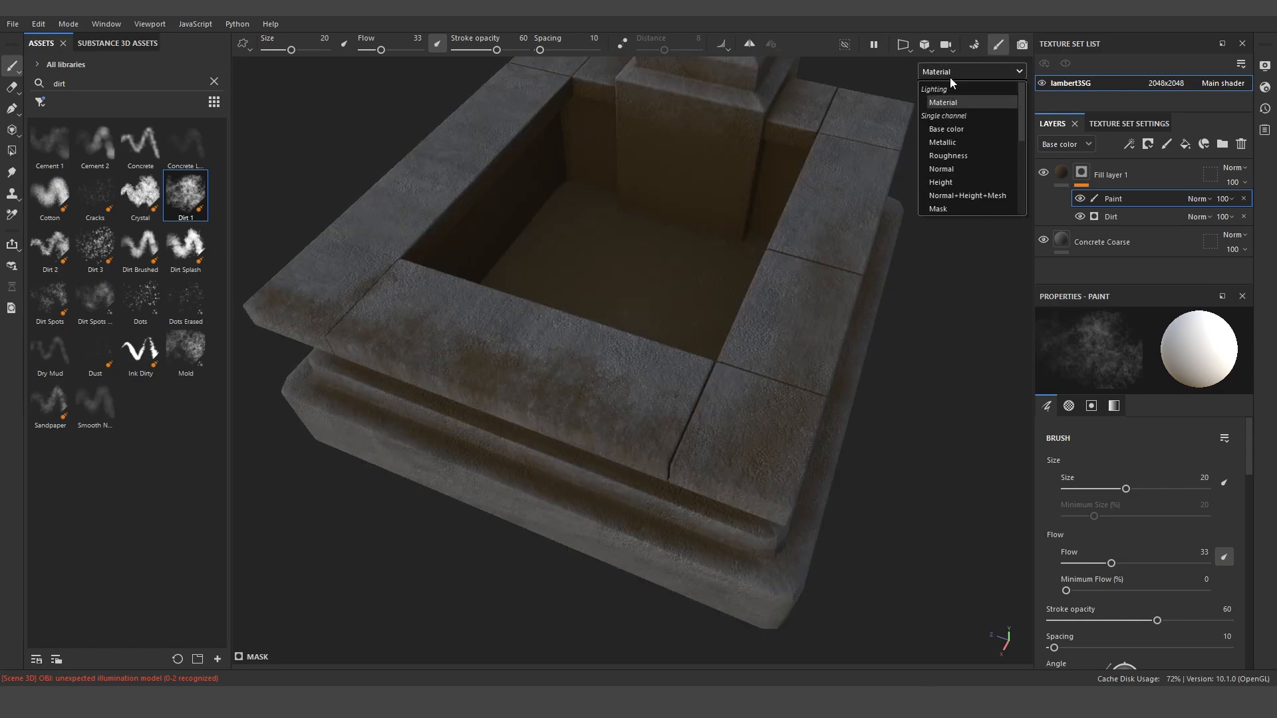
click(948, 124)
mouse_move(856, 456)
alt+mouse_down()
mouse_move(747, 420)
mouse_move(707, 495)
mouse_move(570, 413)
mouse_move(583, 421)
alt+mouse_up()
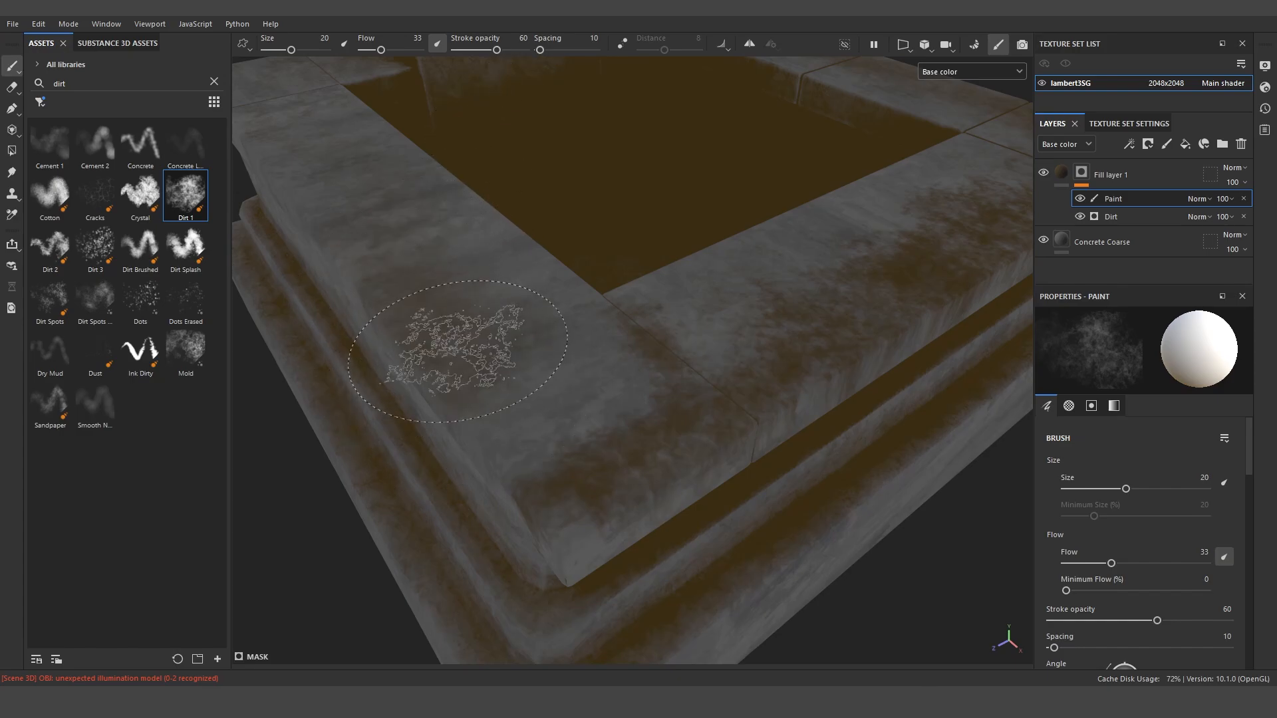
mouse_move(466, 347)
mouse_down()
mouse_move(513, 433)
mouse_move(491, 428)
mouse_up()
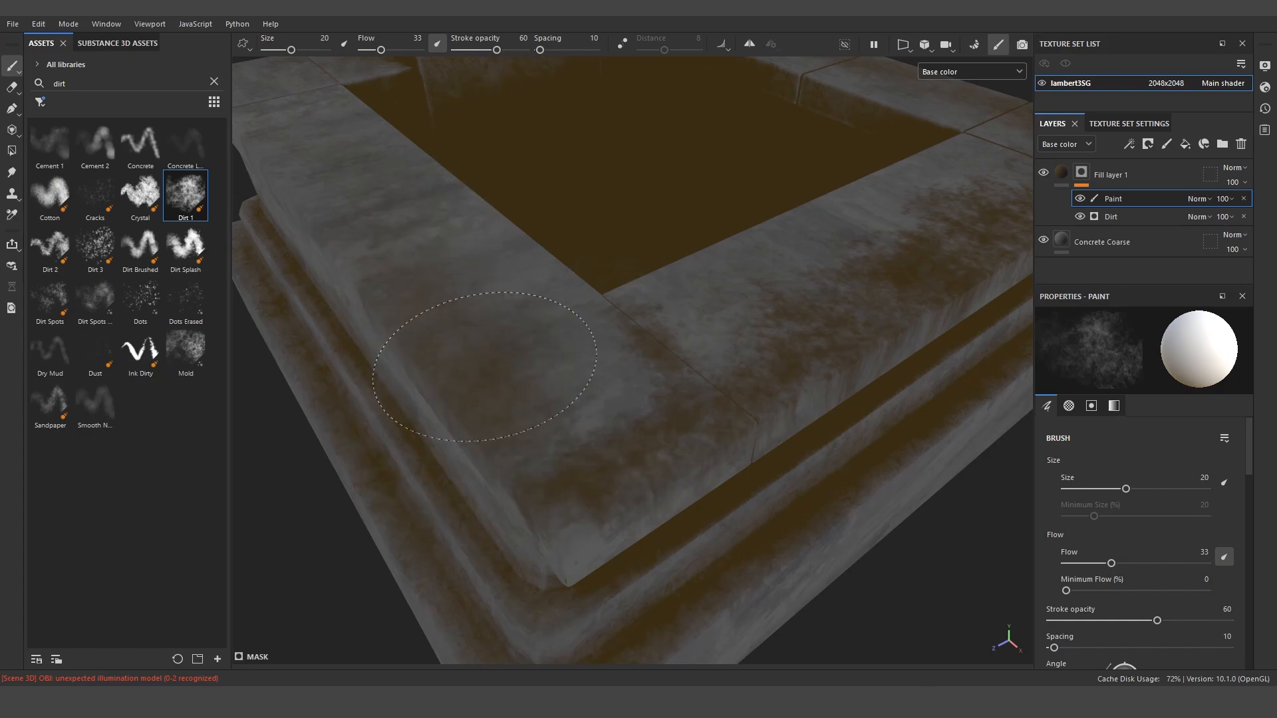
- Paint light Dirt 1 patches along the opposite side slab of the basin's rim and on the end slab beside the column
mouse_move(525, 342)
alt+mouse_down()
mouse_move(694, 332)
mouse_move(823, 357)
mouse_move(886, 279)
alt+mouse_up()
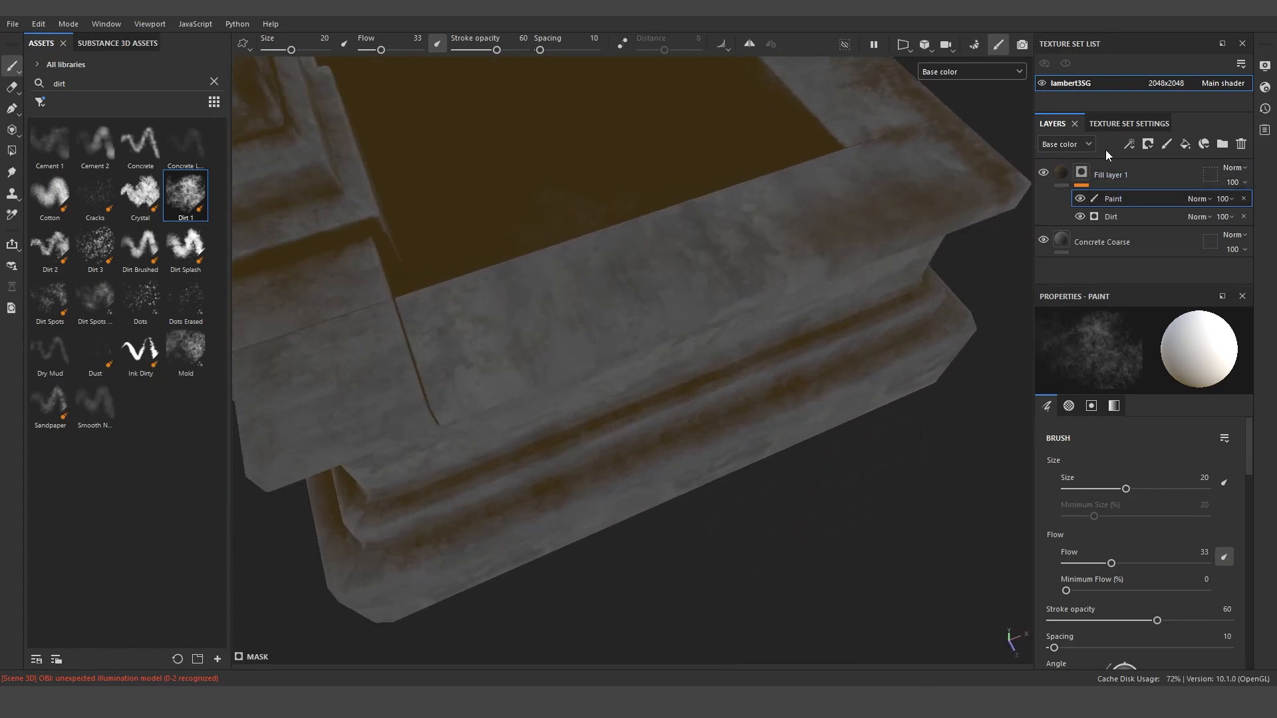
alt+drag(998, 226, 880, 271)
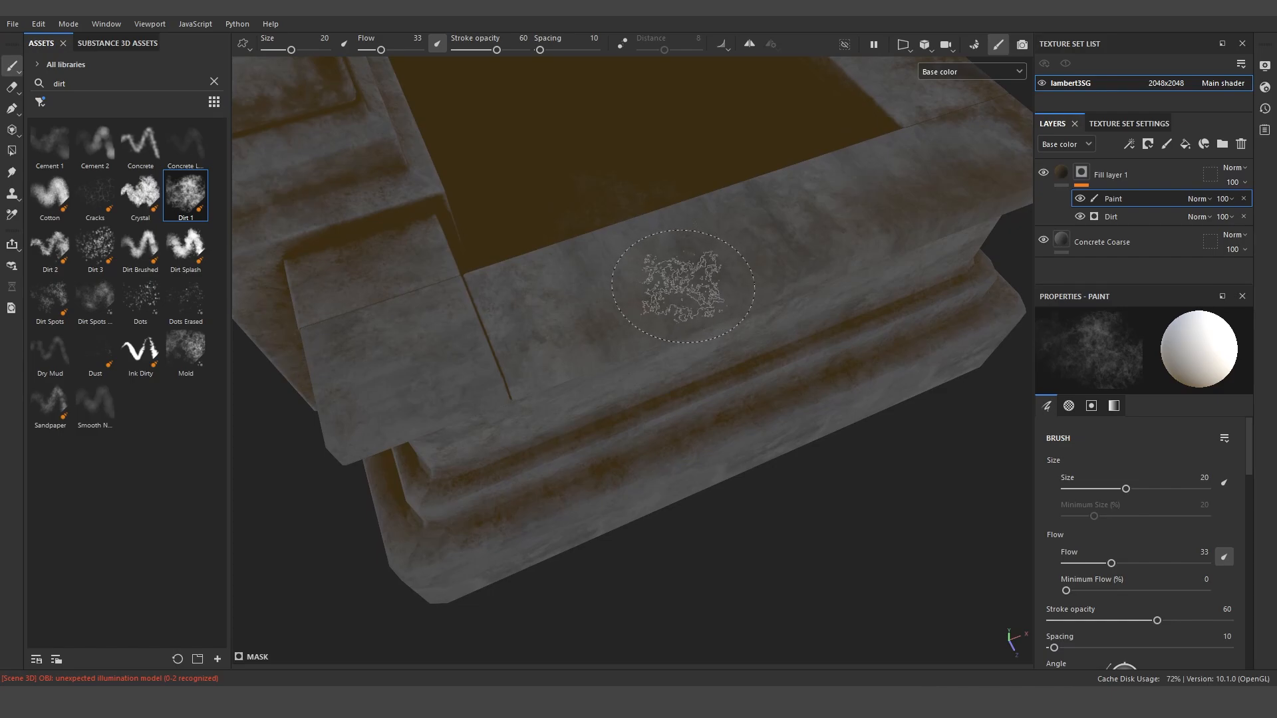
alt+drag(676, 276, 724, 285)
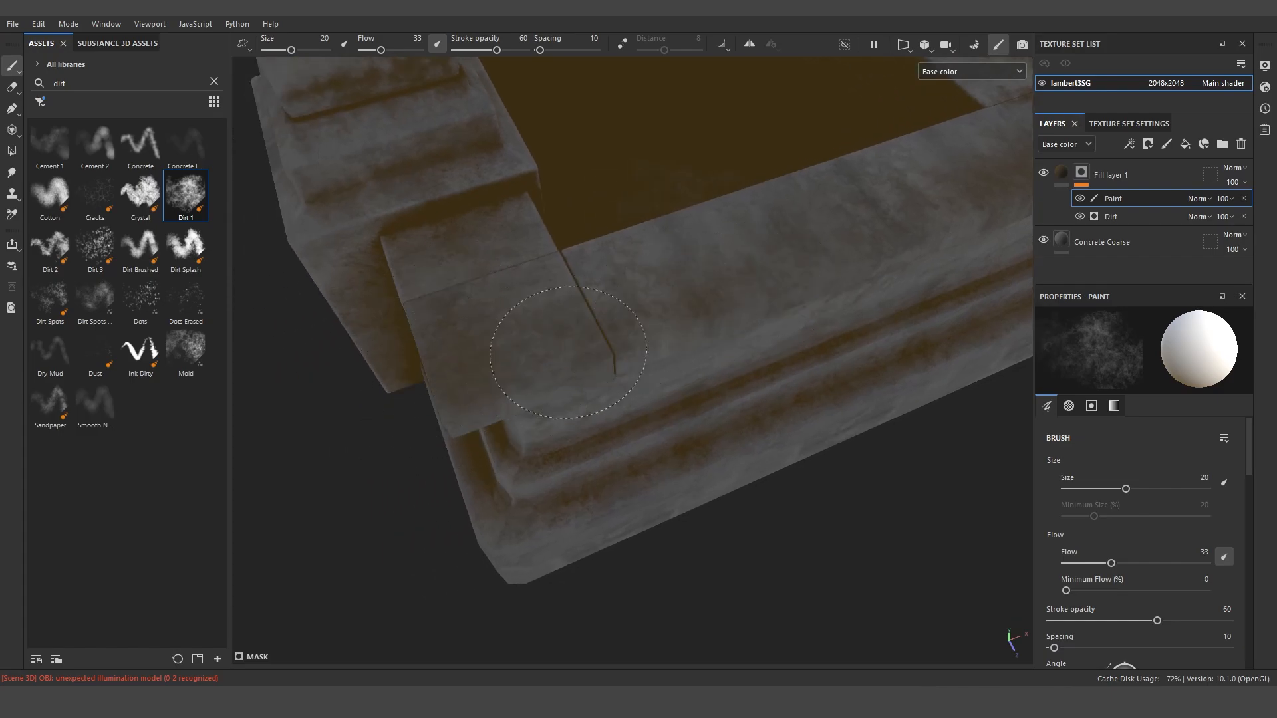
alt+drag(556, 336, 665, 306)
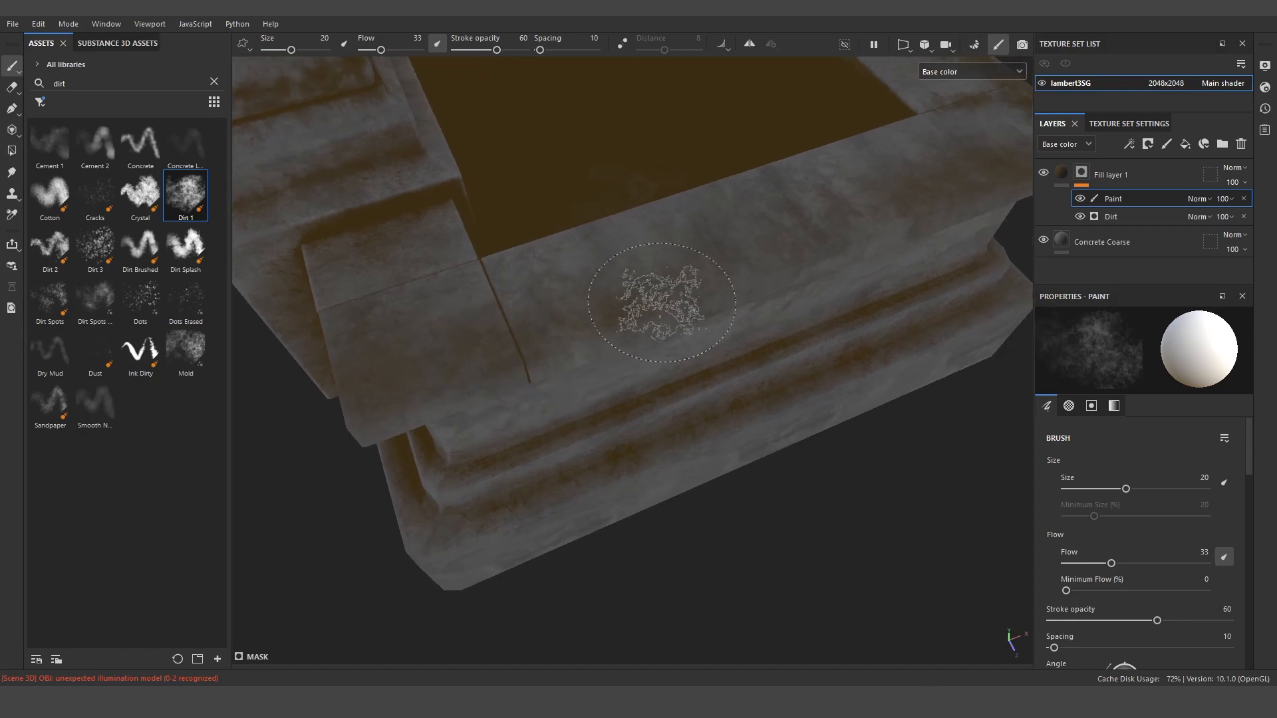
alt+drag(781, 269, 821, 262)
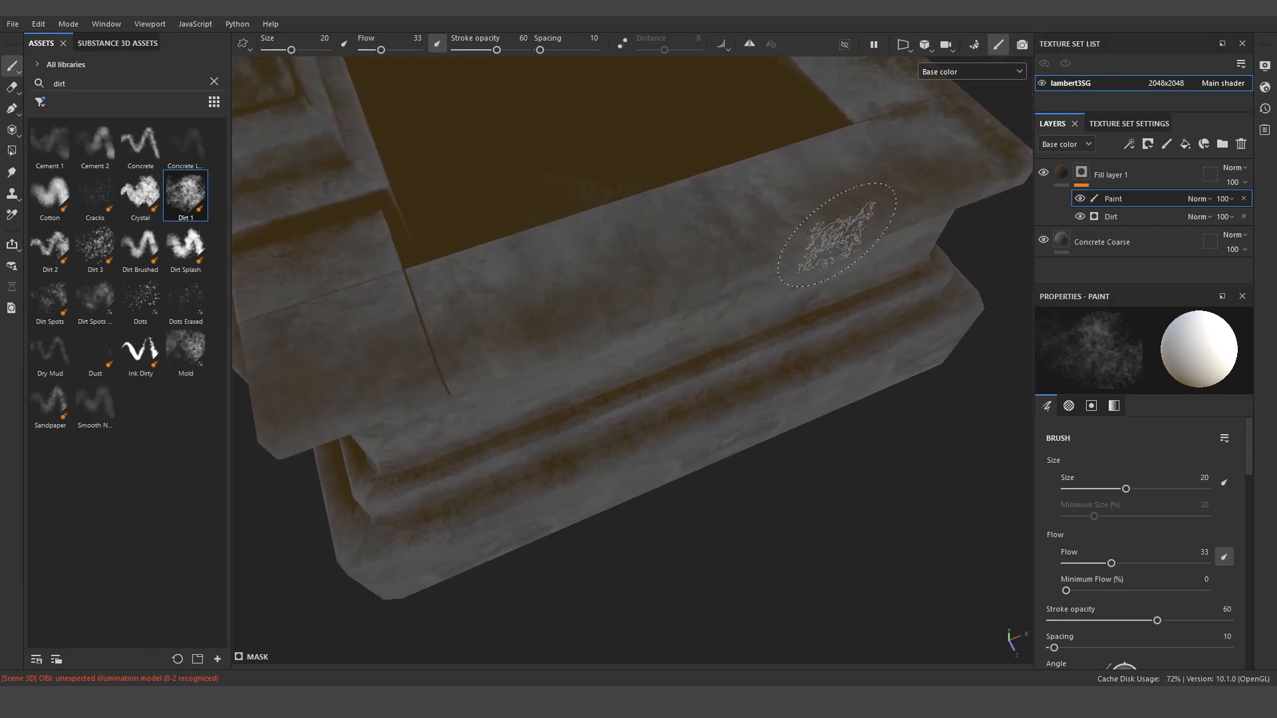
- Examine the dirt around the basin's base in base color, and restore the Material view to review the whole fountain
mouse_move(673, 272)
alt+mouse_down()
mouse_move(664, 313)
mouse_move(532, 299)
mouse_move(595, 301)
mouse_move(579, 362)
mouse_move(673, 411)
alt+mouse_up()
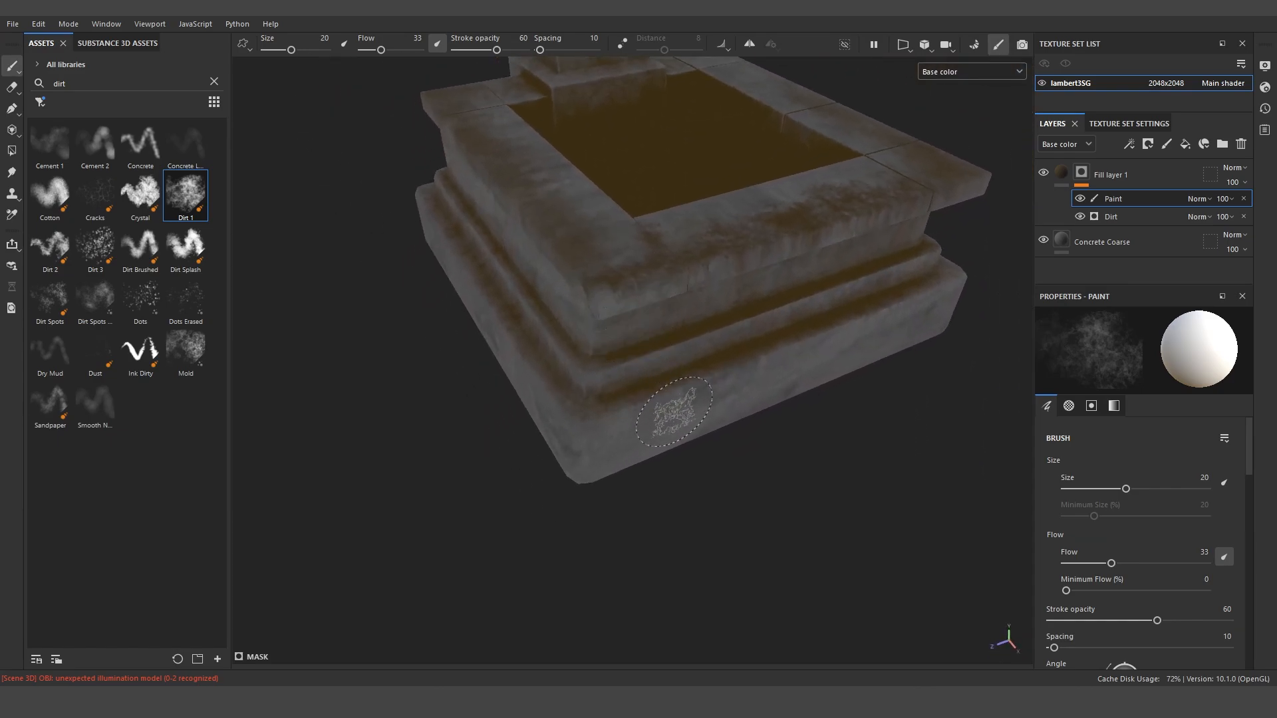
alt+drag(611, 457, 644, 337)
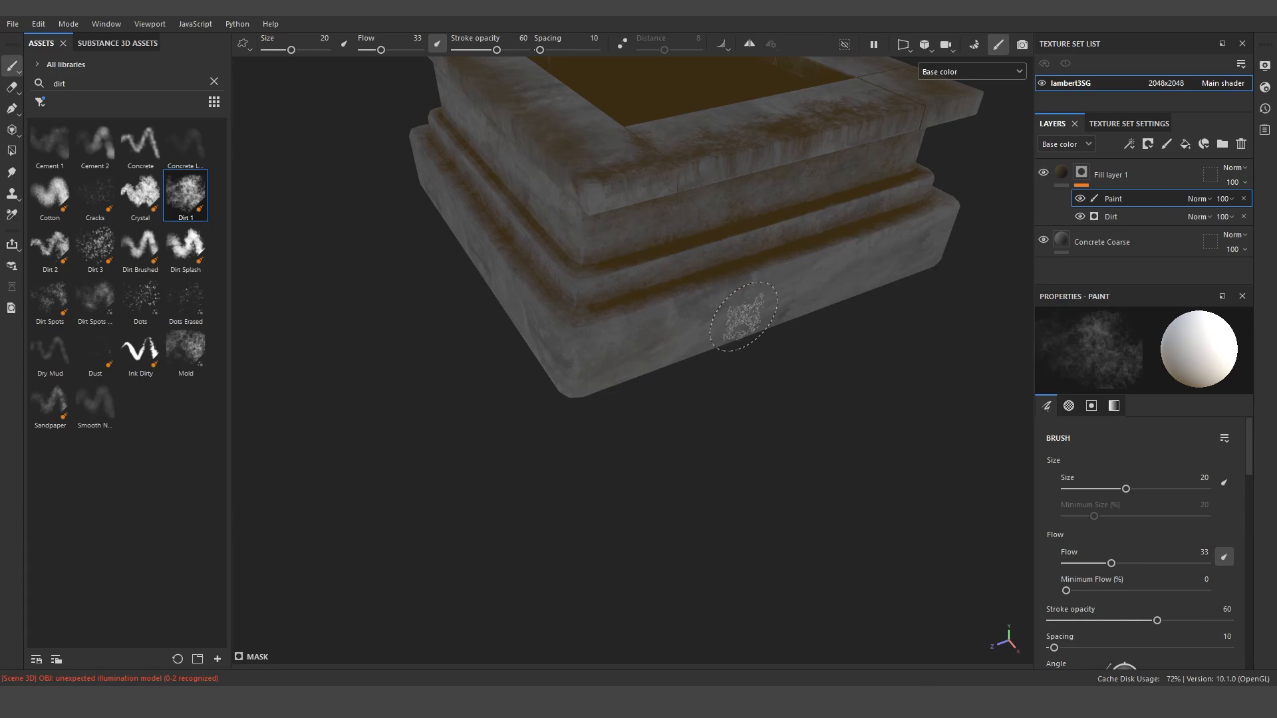
alt+drag(736, 277, 886, 236)
alt+drag(599, 213, 940, 72)
click(940, 72)
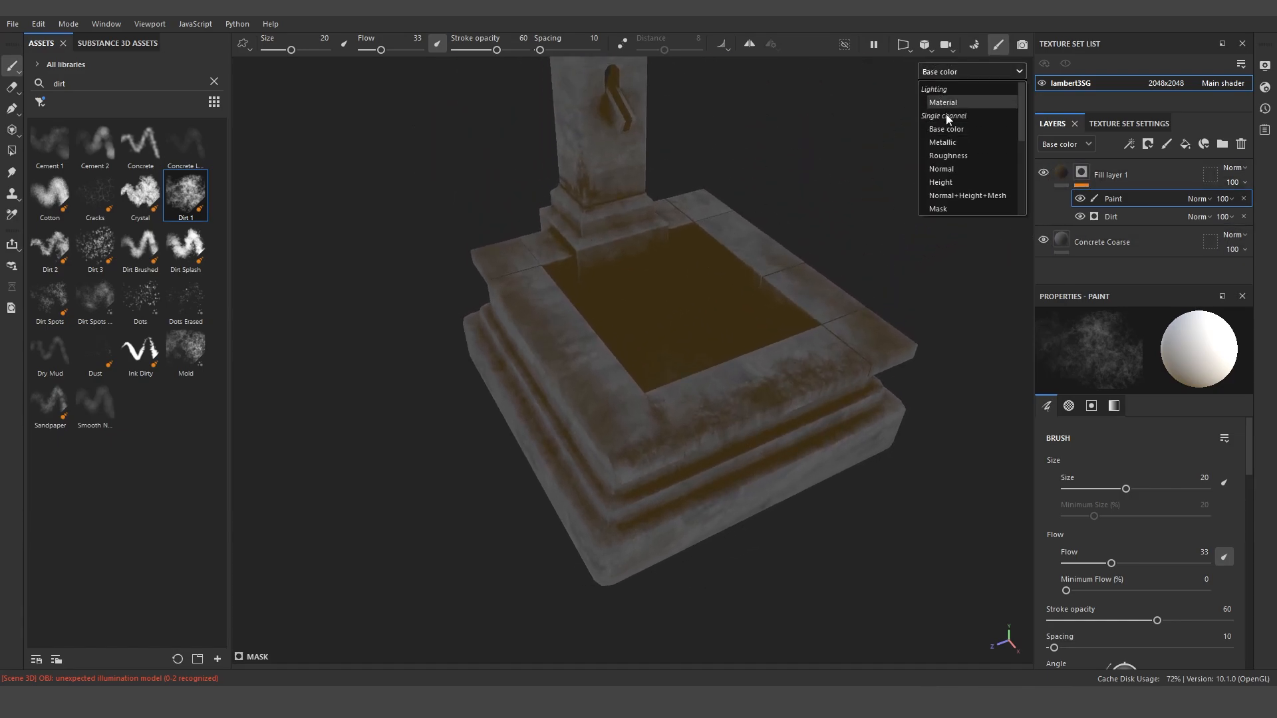
click(943, 102)
scroll(756, 233, down, 3)
alt+drag(756, 233, 735, 319)
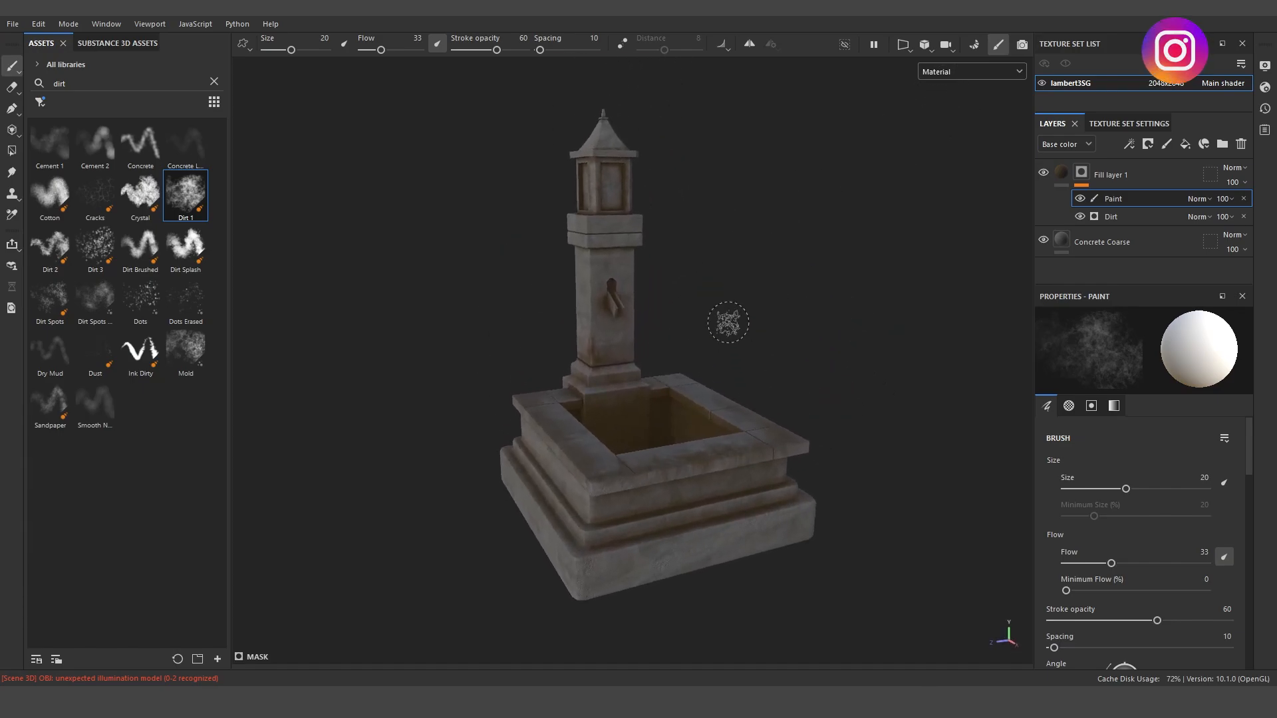
- Show the settings of the fill layer's Dirt generator and inspect the full fountain from another angle
click(1111, 217)
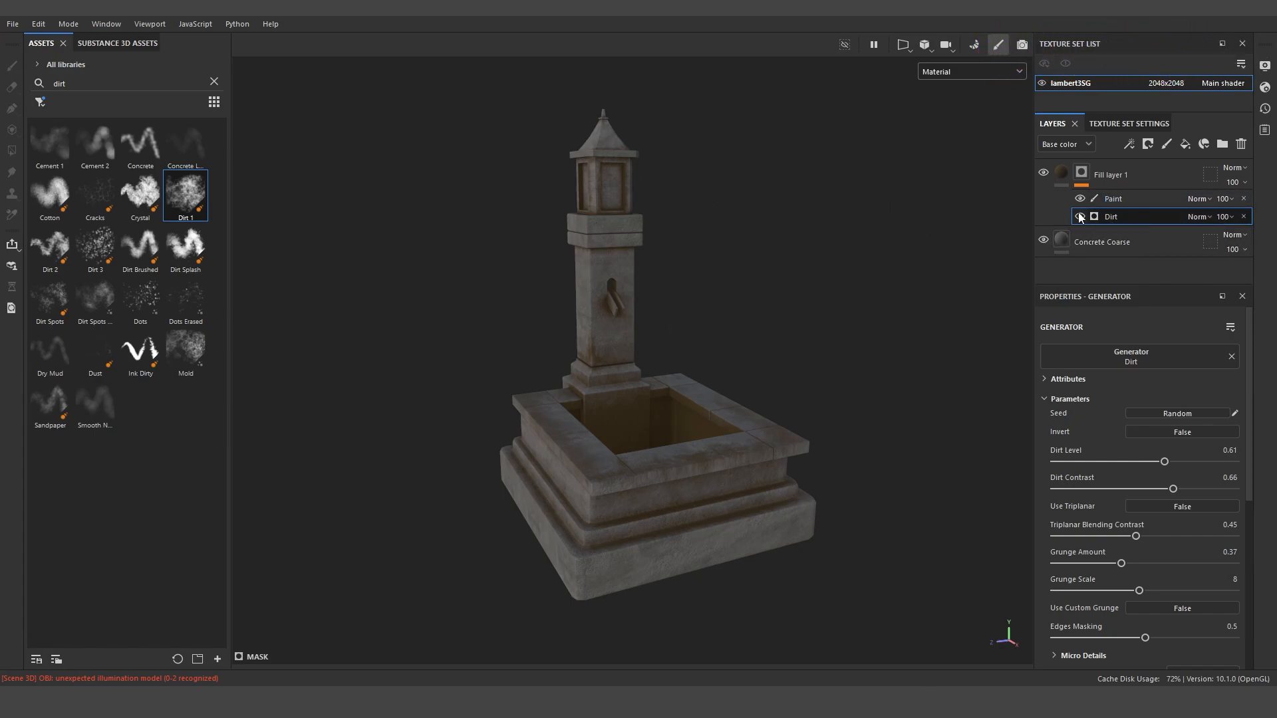
alt+drag(764, 277, 678, 330)
alt+right_drag(678, 330, 448, 249)
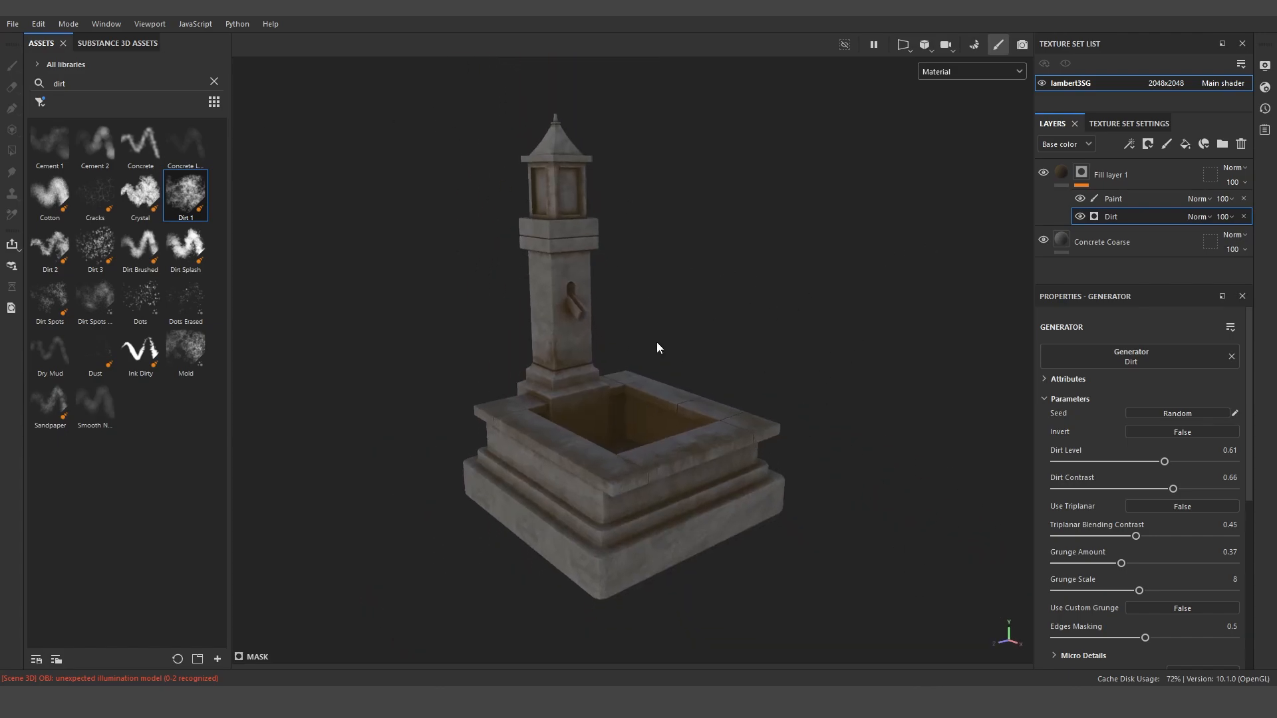
alt+middle_drag(665, 344, 651, 338)
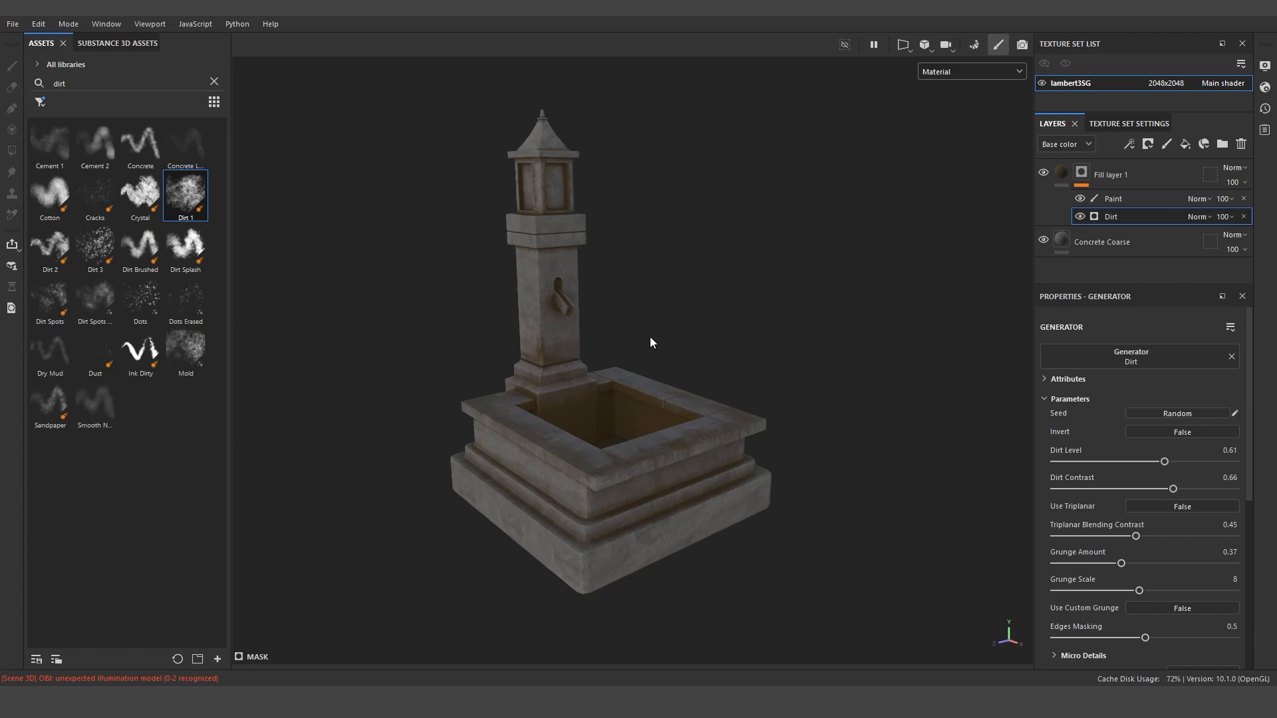